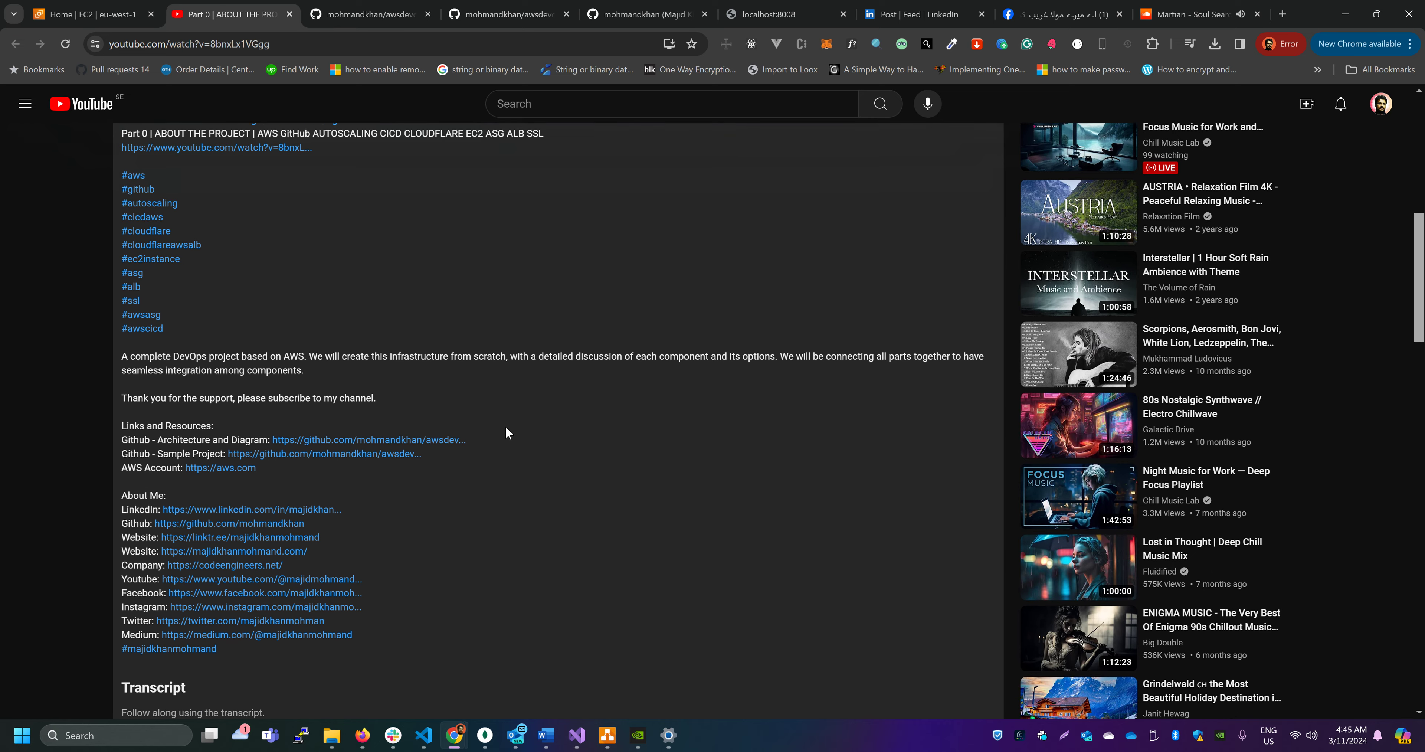
Step: Review the video's resource links and the awsdevopsprojectsample and awsdevopsprojectarchitecture repositories on GitHub
{"action": "scroll", "coordinate": [406, 401], "scroll_direction": "up", "scroll_amount": 1}
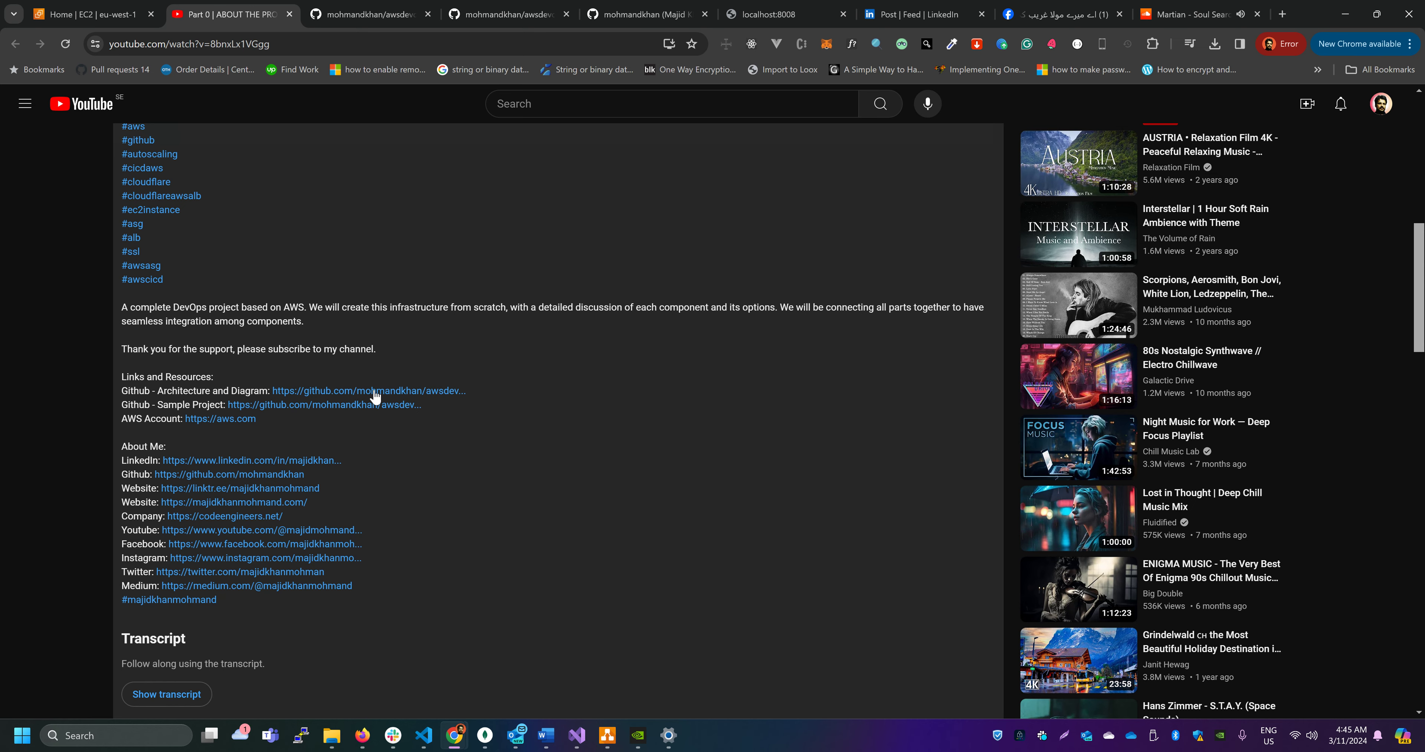
{"action": "left_click", "coordinate": [366, 15]}
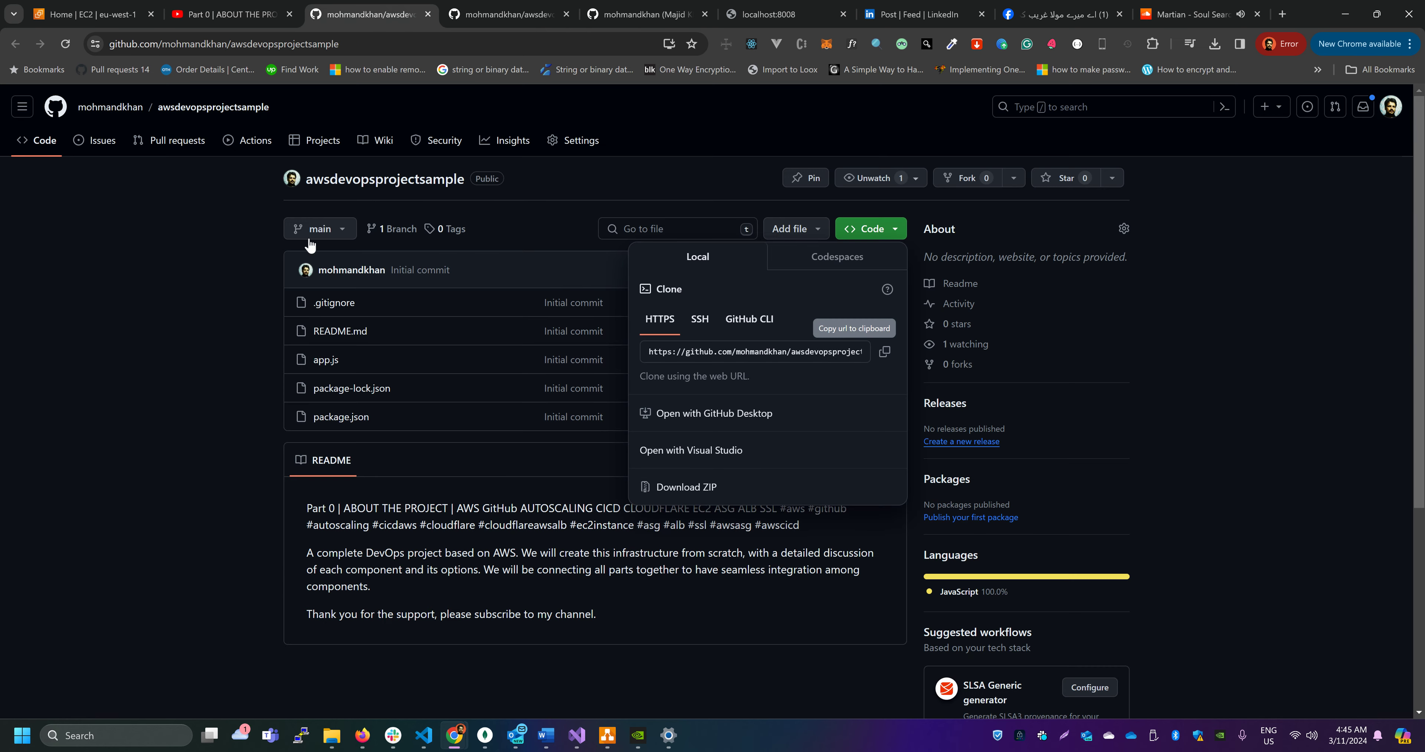
{"action": "left_click", "coordinate": [339, 44]}
{"action": "left_click_drag", "start_coordinate": [339, 44], "coordinate": [230, 44]}
{"action": "left_click", "coordinate": [246, 389]}
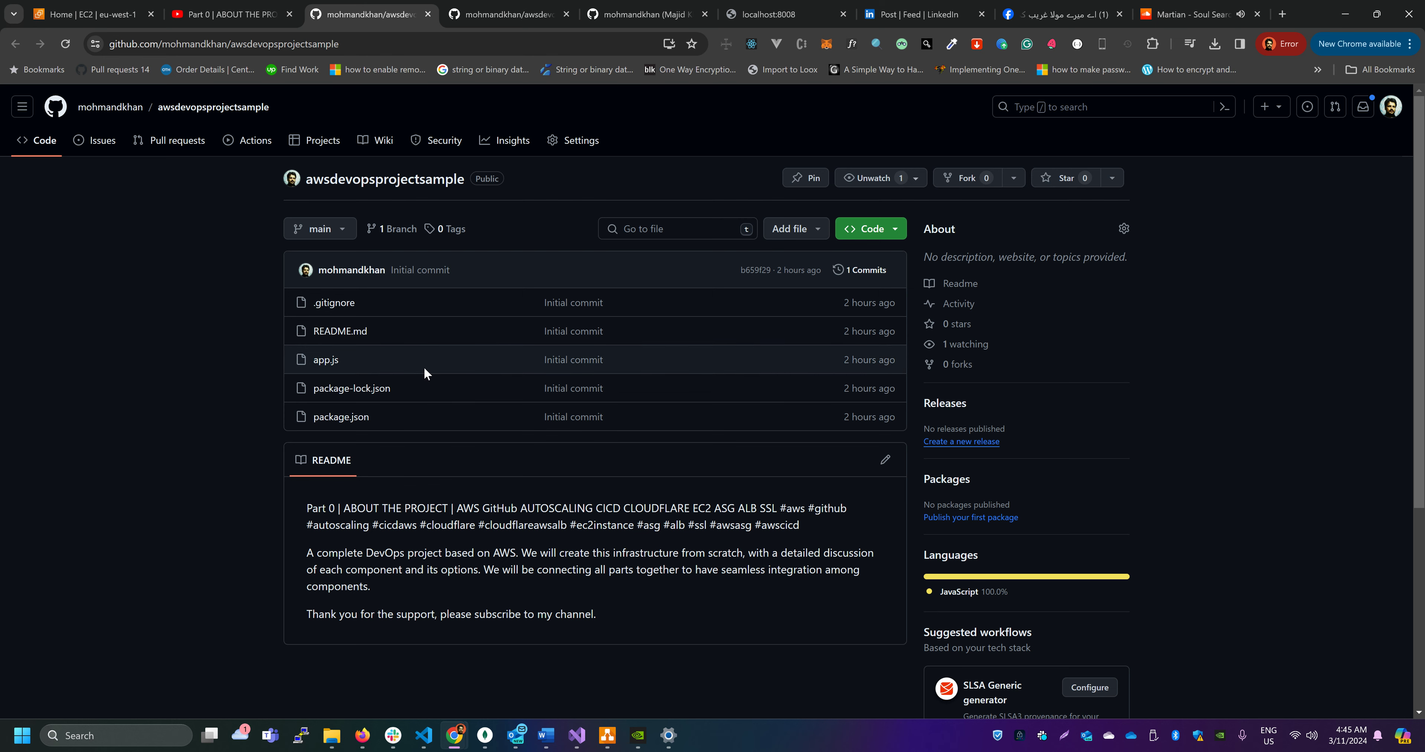
{"action": "left_click", "coordinate": [492, 14]}
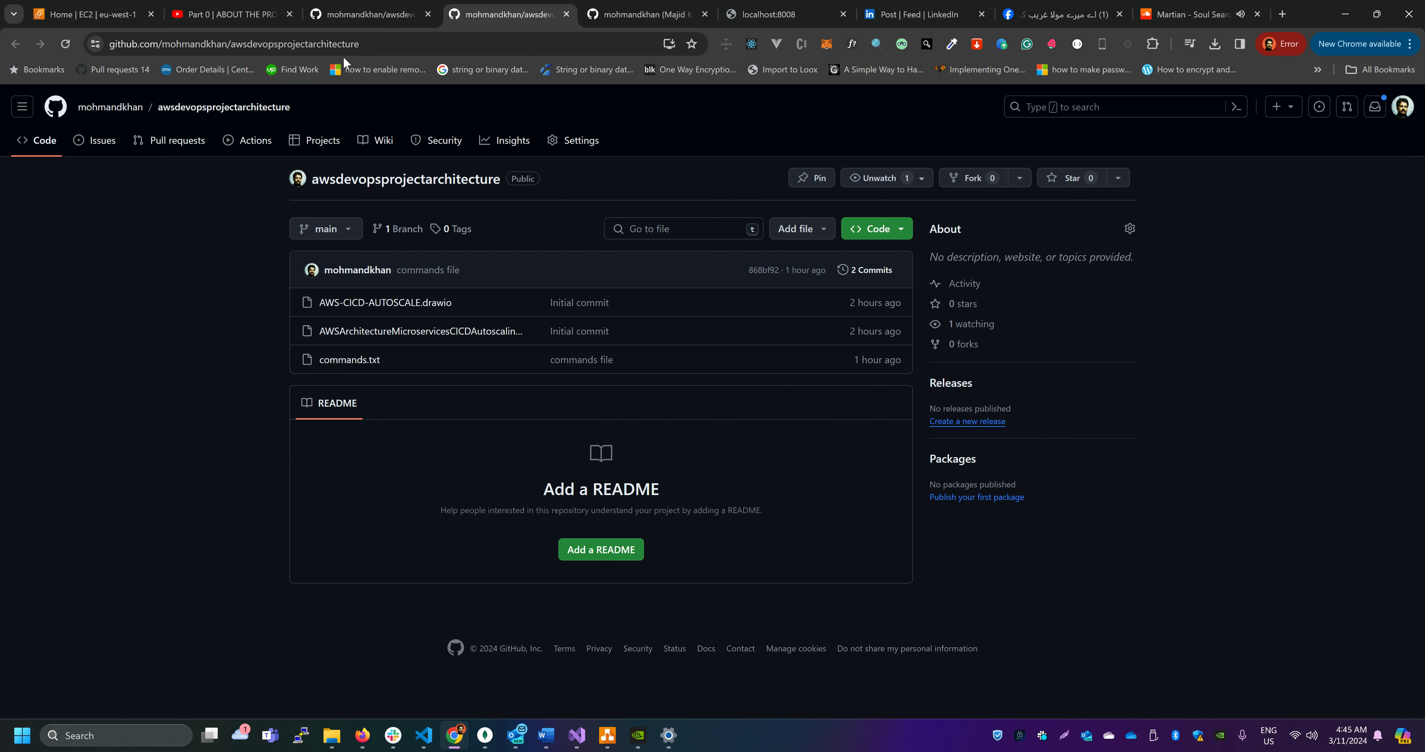
{"action": "left_click_drag", "start_coordinate": [359, 44], "coordinate": [234, 44]}
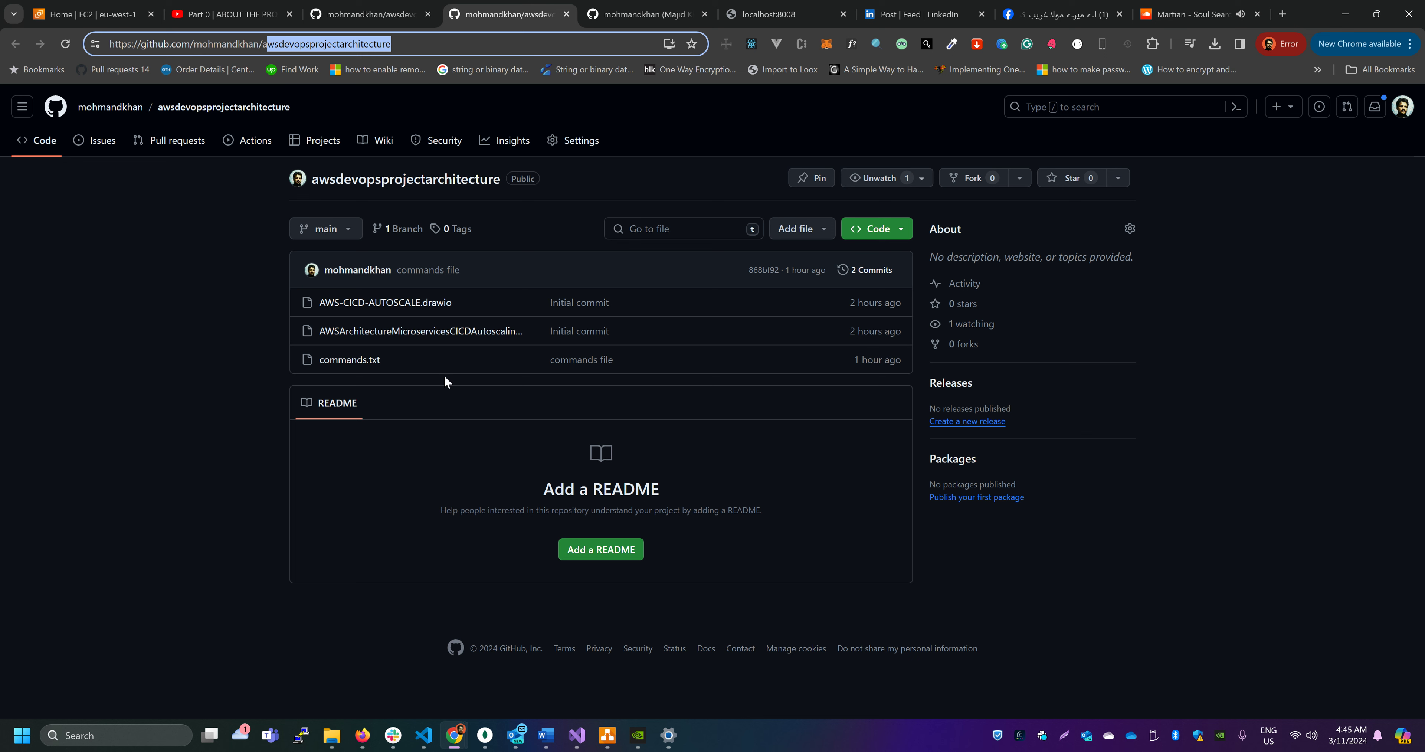
{"action": "left_click", "coordinate": [382, 13]}
Step: Switch to the AWS EC2 console and look over the dashboard's resources, region choices and service health
{"action": "left_click", "coordinate": [91, 14]}
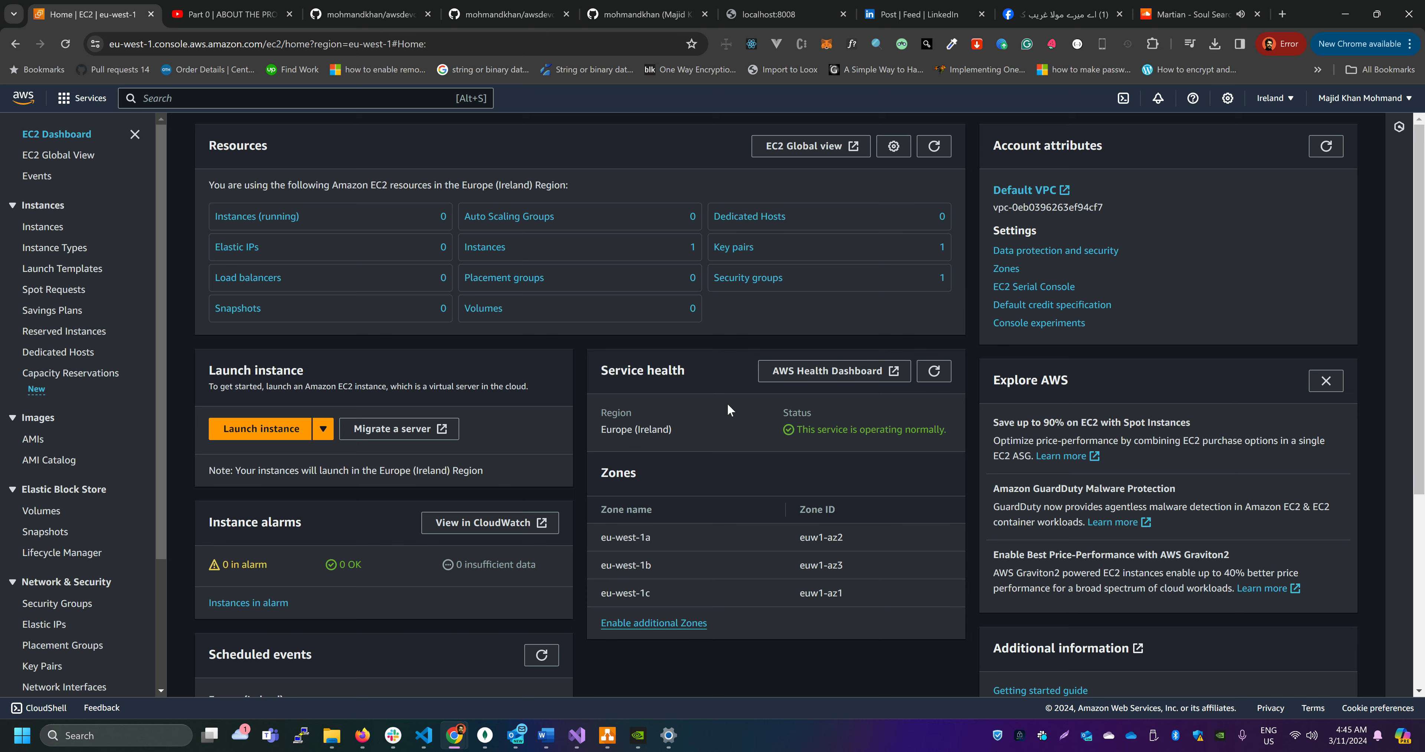
{"action": "scroll", "coordinate": [727, 403], "scroll_direction": "down", "scroll_amount": 3}
{"action": "scroll", "coordinate": [727, 403], "scroll_direction": "up", "scroll_amount": 3}
{"action": "left_click", "coordinate": [1284, 105]}
{"action": "left_click", "coordinate": [1284, 105]}
{"action": "scroll", "coordinate": [553, 384], "scroll_direction": "down", "scroll_amount": 2}
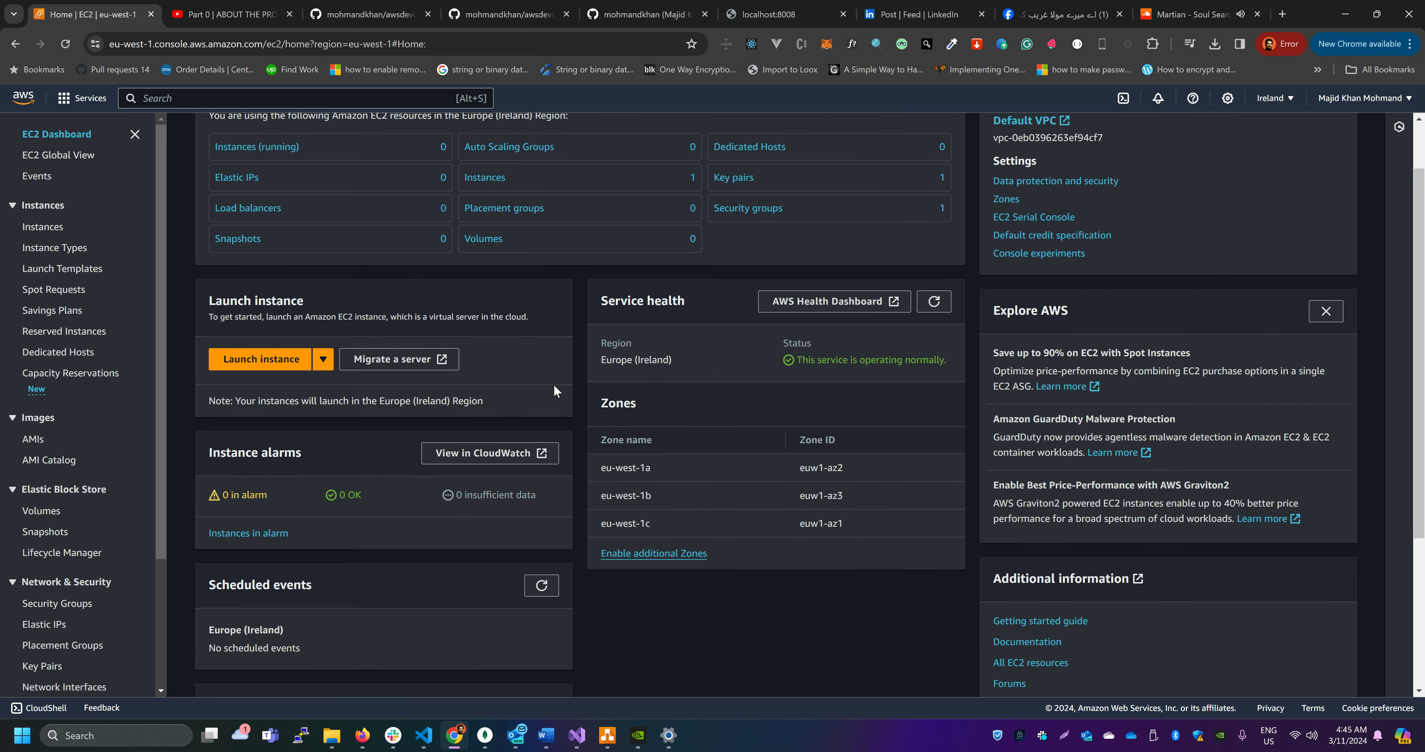
{"action": "scroll", "coordinate": [554, 384], "scroll_direction": "up", "scroll_amount": 2}
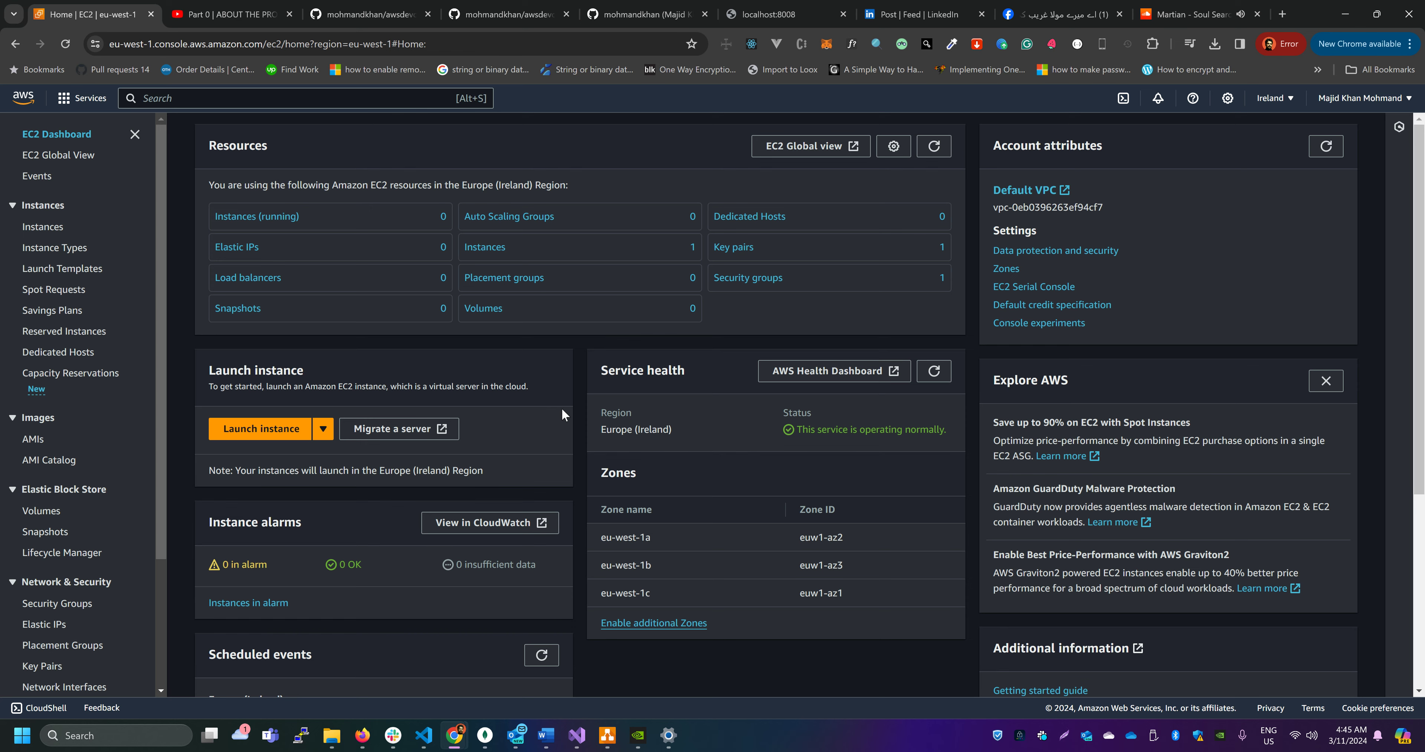
Step: Examine the EC2 instances of the target group in draw.io's AWS-CICD-AUTOSCALE diagram, and return to the EC2 console in Chrome
{"action": "key", "text": "alt+Tab"}
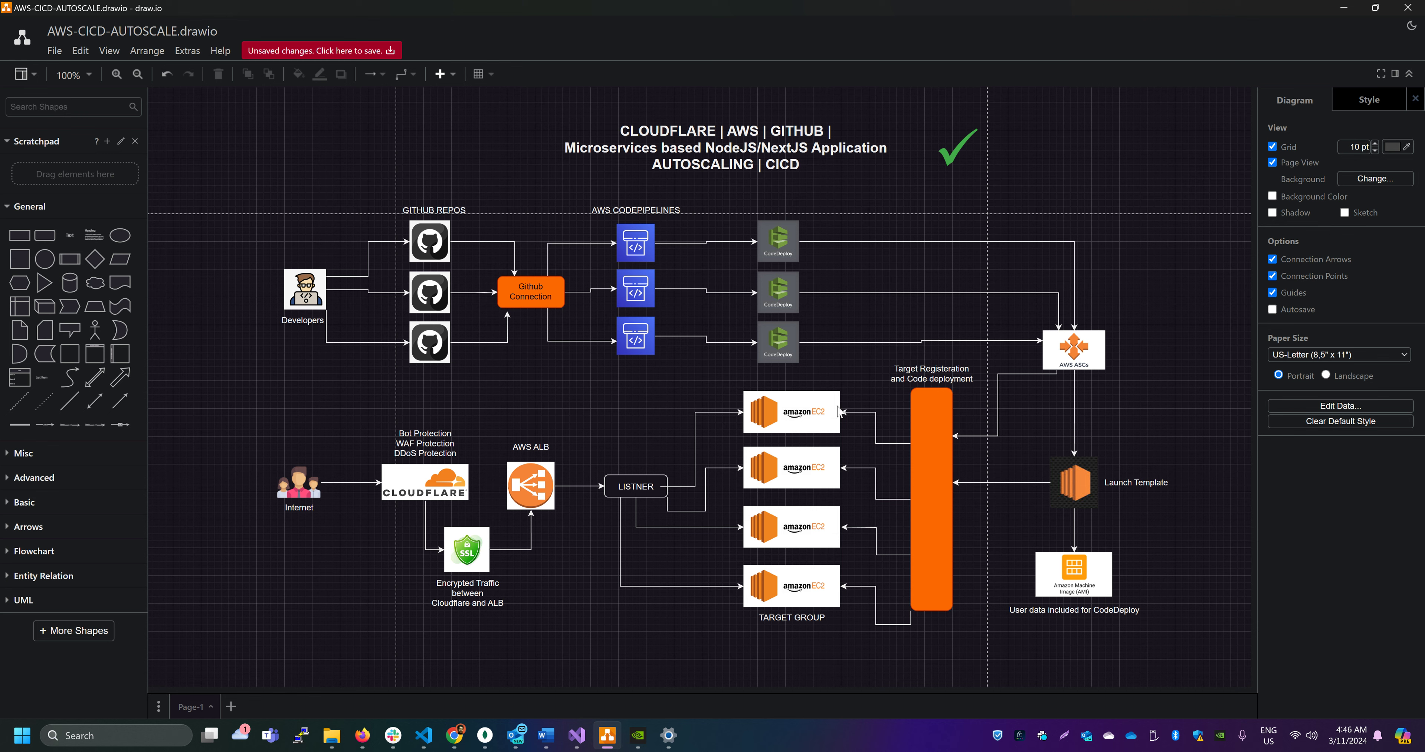
{"action": "left_click", "coordinate": [765, 447]}
{"action": "left_click", "coordinate": [811, 423]}
{"action": "key", "text": "alt+Tab"}
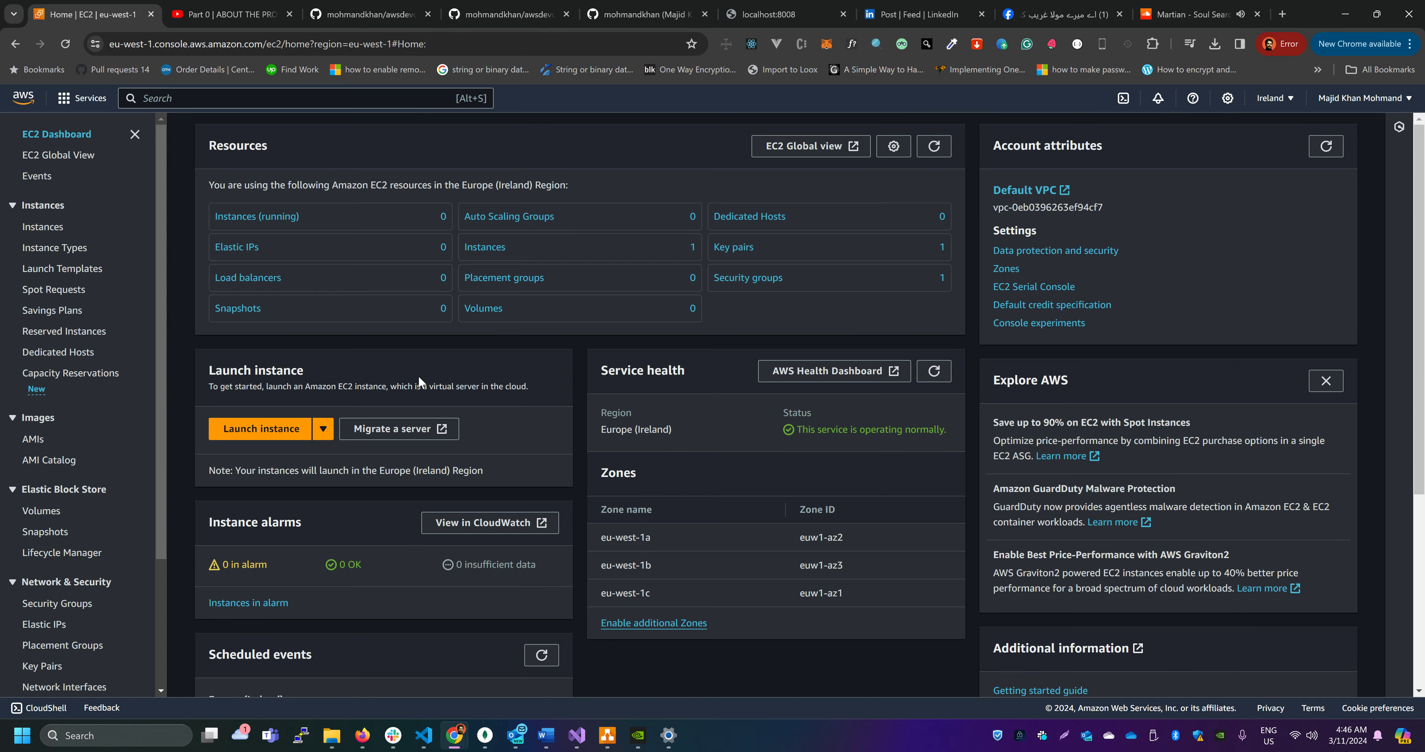
Step: Start launching a new EC2 instance, name it awsdeveopsprojectEC2 and copy that name
{"action": "scroll", "coordinate": [419, 375], "scroll_direction": "down", "scroll_amount": 1}
{"action": "left_click", "coordinate": [224, 359]}
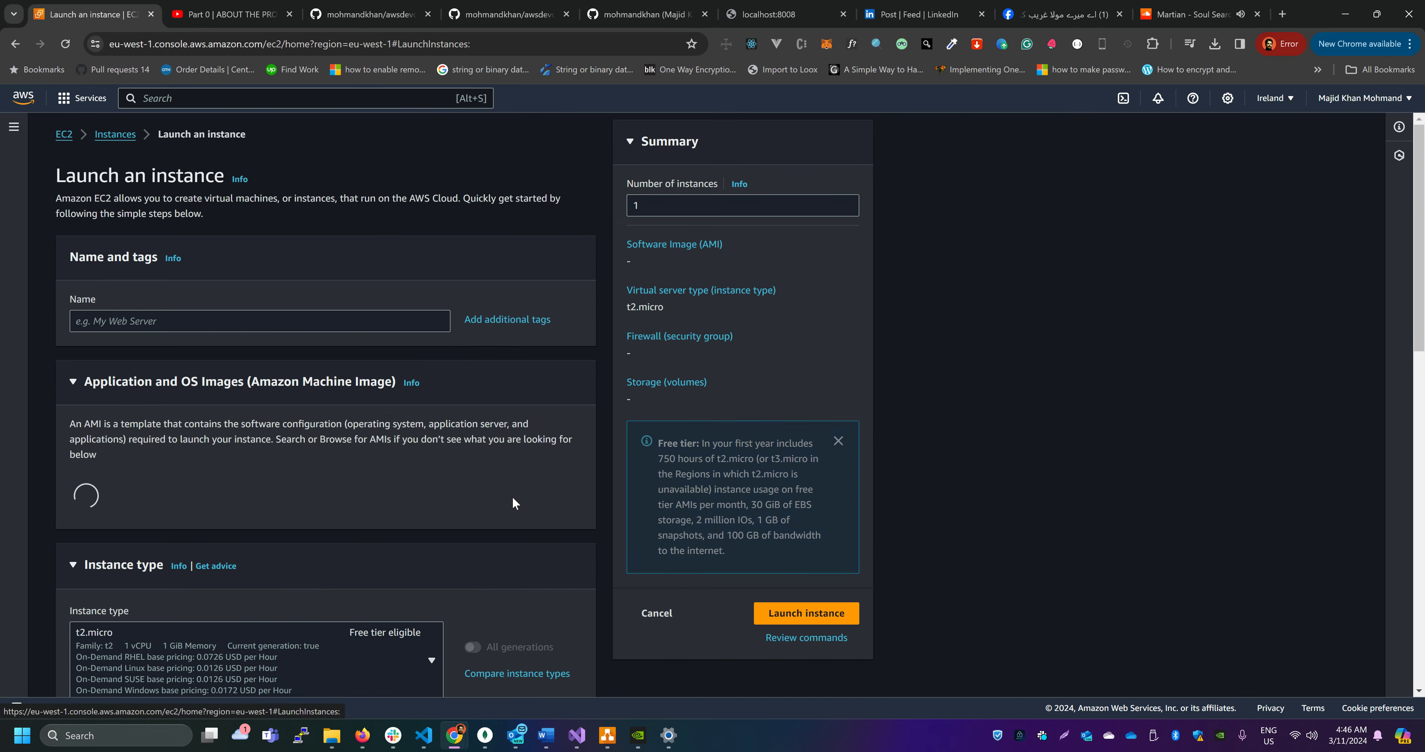
{"action": "left_click", "coordinate": [203, 330]}
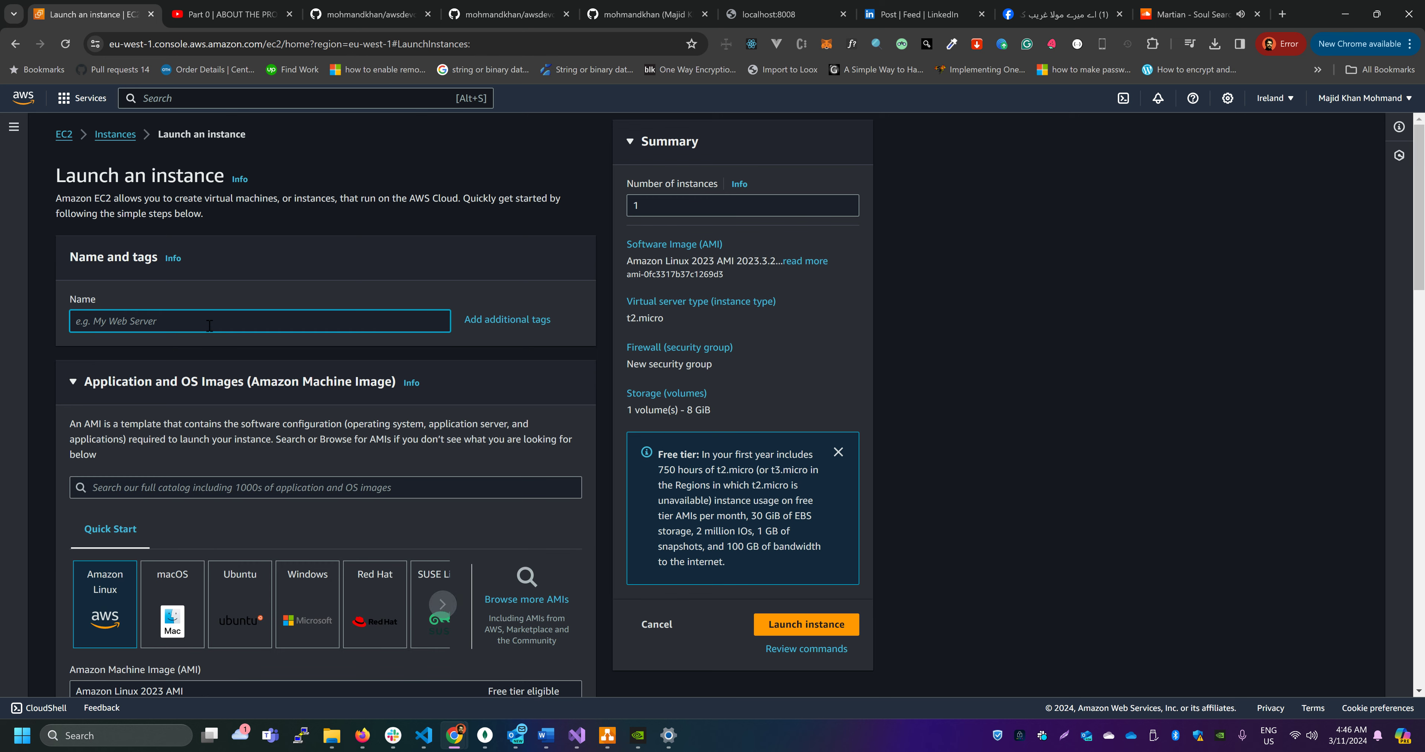
{"action": "type", "text": "awsdeveopsprojectEC2"}
{"action": "key", "text": "ctrl+a"}
{"action": "key", "text": "ctrl+c"}
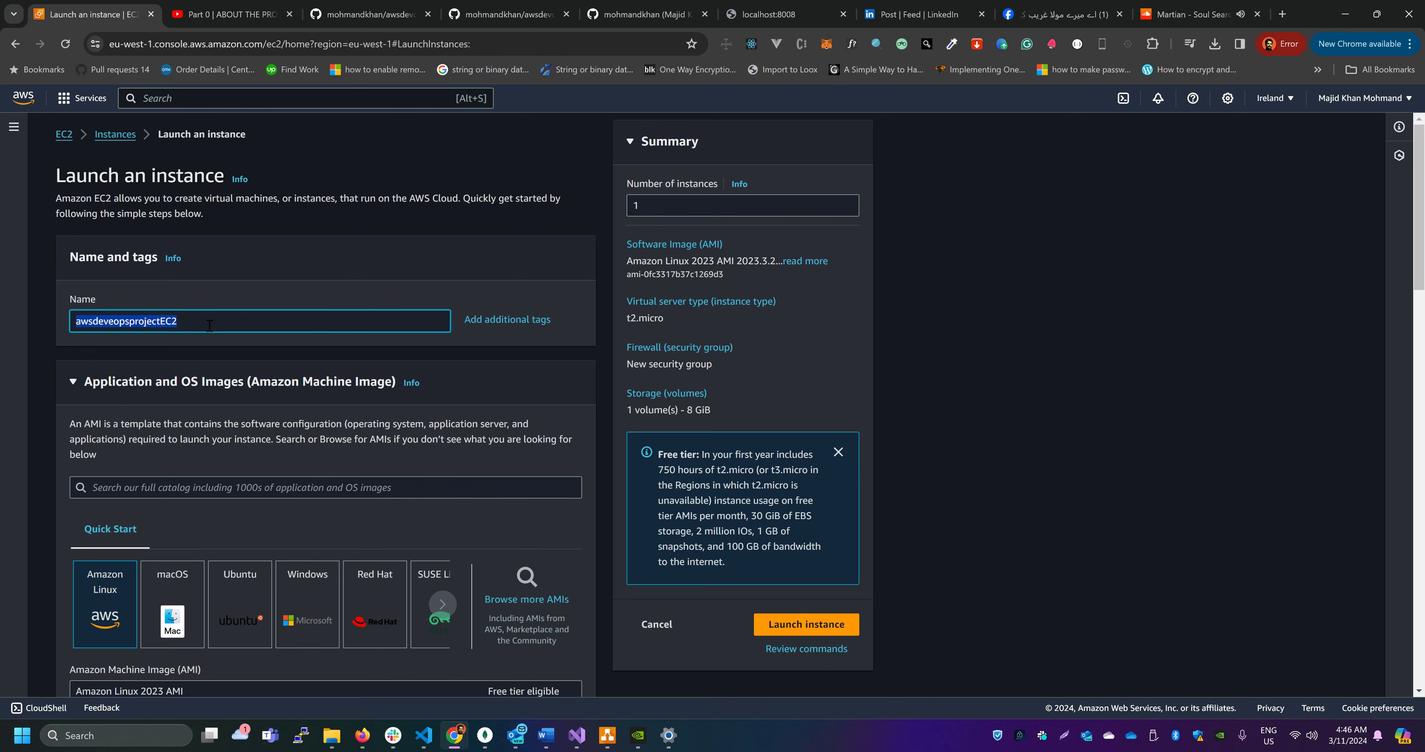
Step: Choose Ubuntu Server 20.04 LTS (HVM), SSD Volume Type as the instance's machine image
{"action": "scroll", "coordinate": [216, 355], "scroll_direction": "down", "scroll_amount": 4}
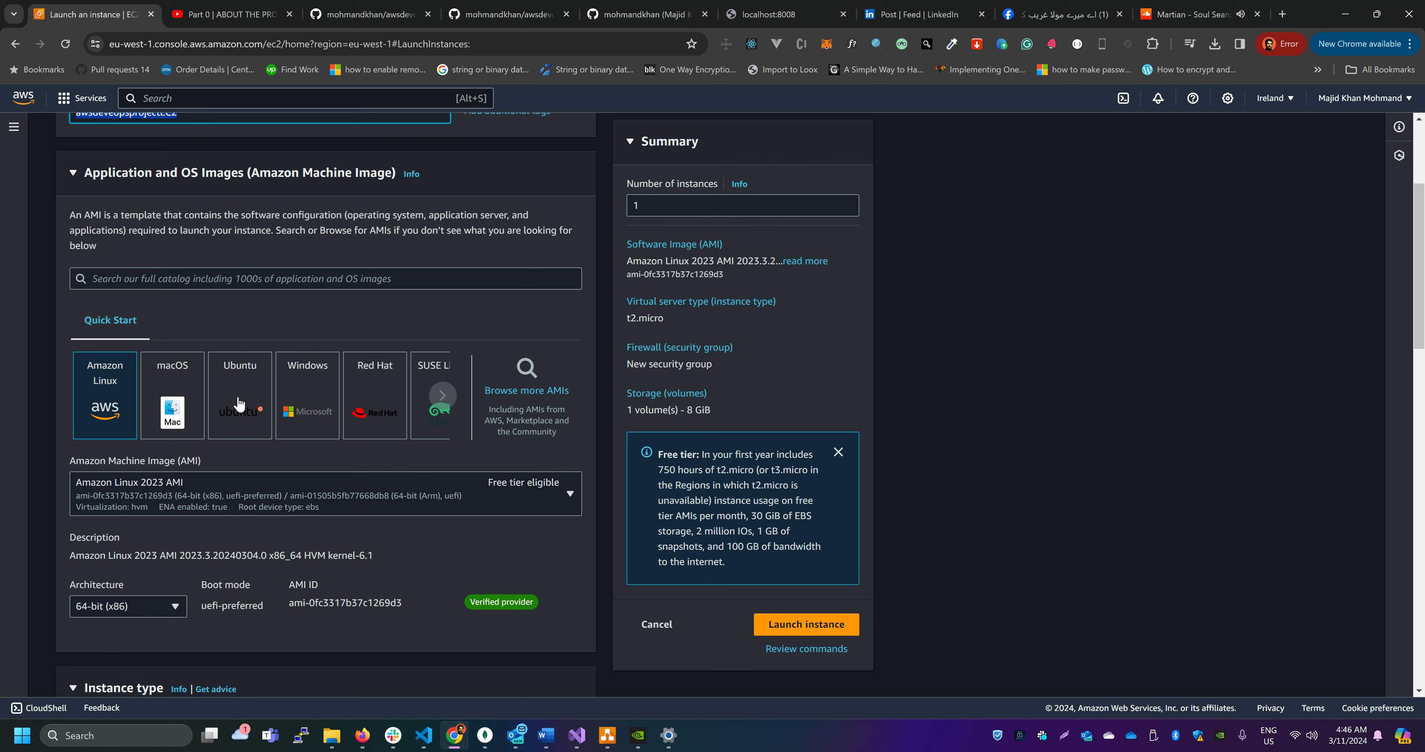
{"action": "left_click", "coordinate": [240, 406]}
{"action": "left_click", "coordinate": [285, 499]}
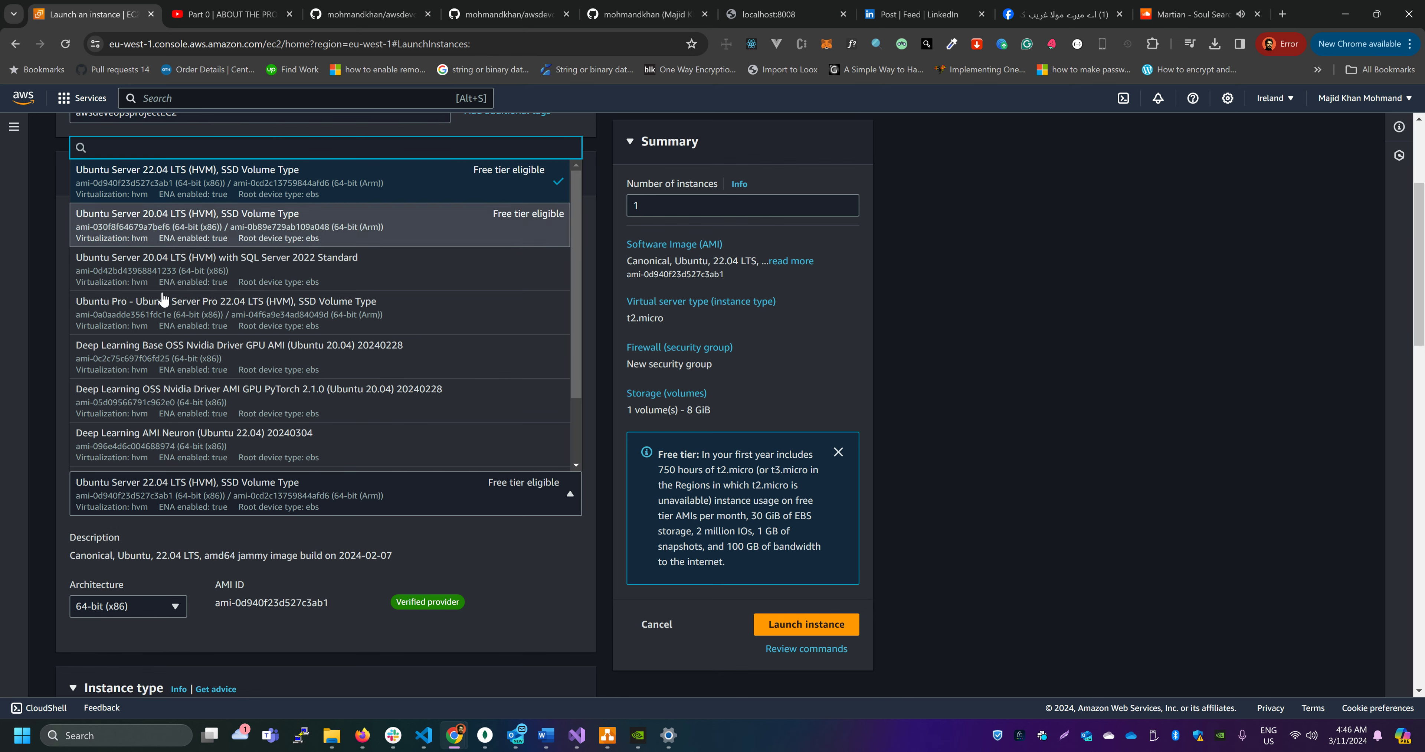
{"action": "left_click", "coordinate": [203, 224]}
Step: Set the instance type to t2.small
{"action": "scroll", "coordinate": [307, 468], "scroll_direction": "down", "scroll_amount": 5}
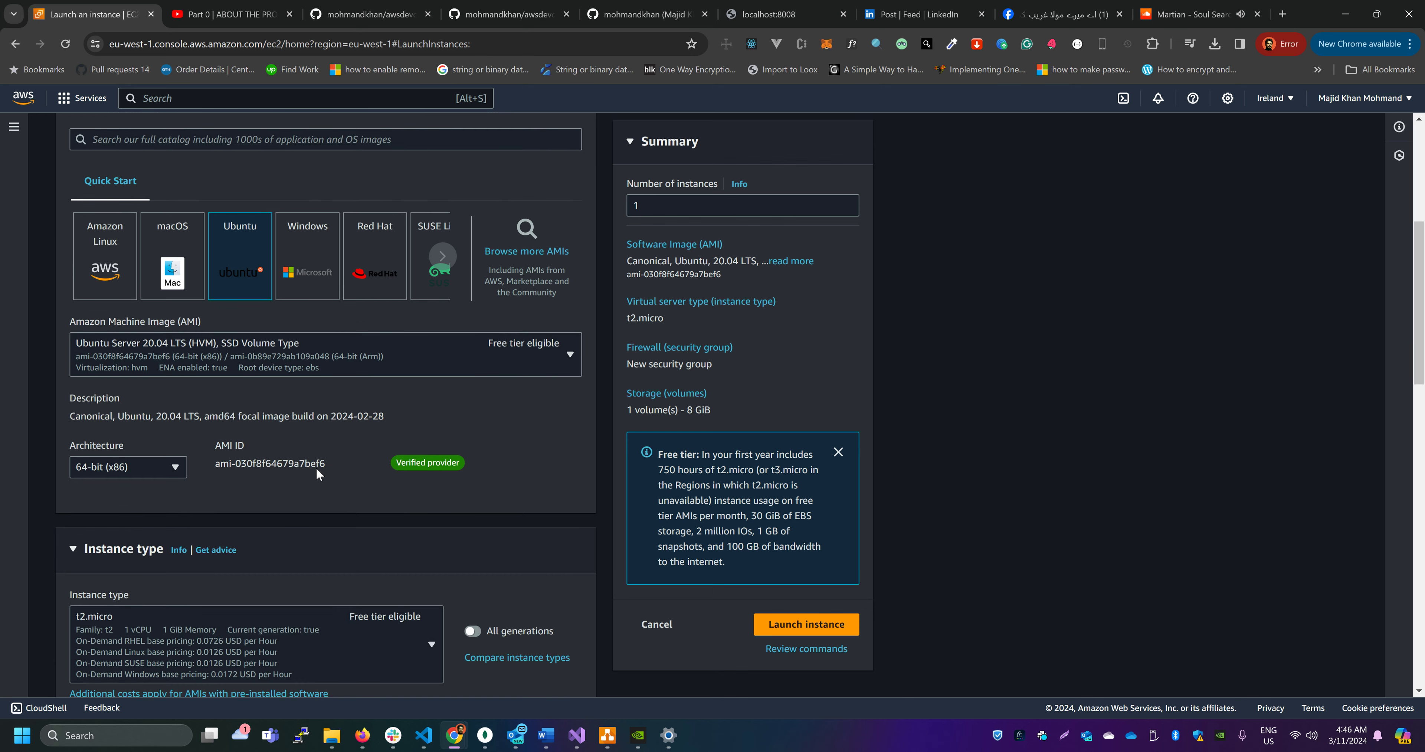
{"action": "left_click", "coordinate": [281, 444]}
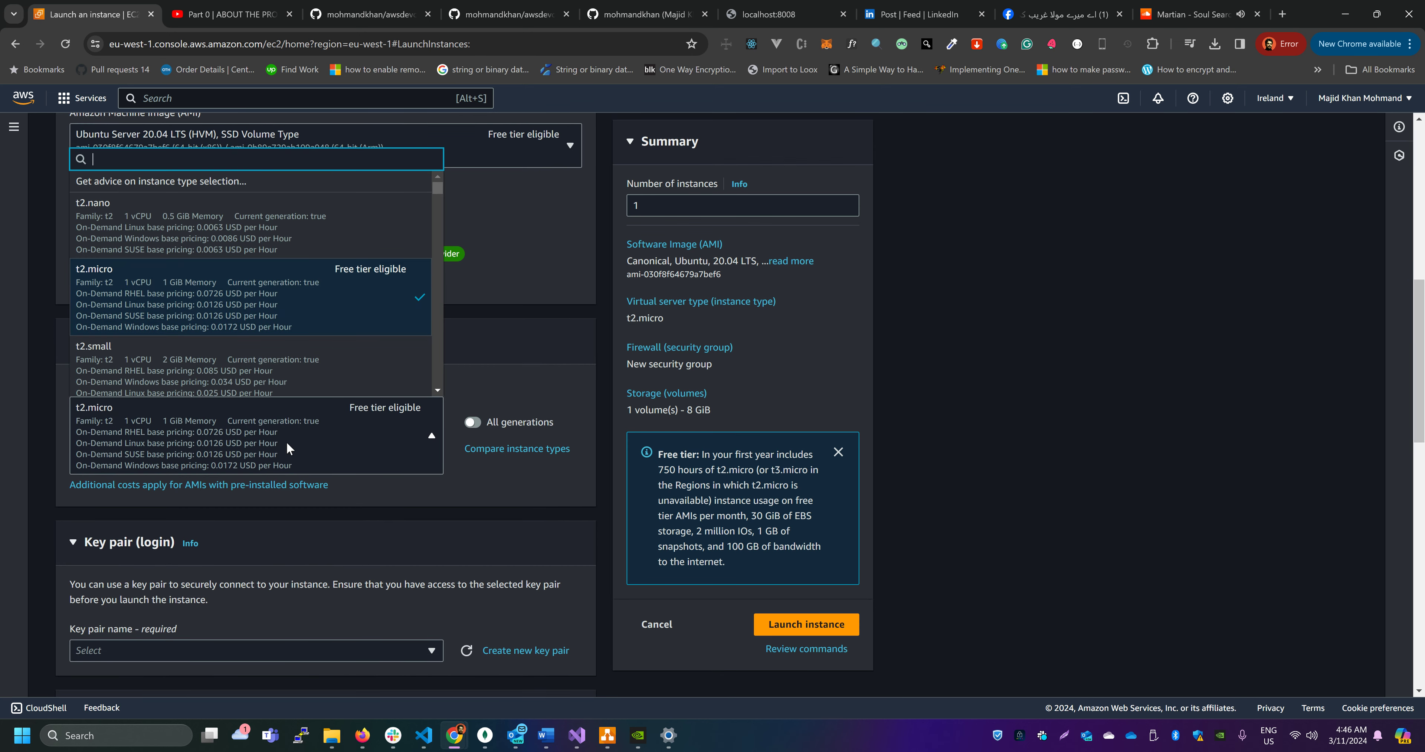
{"action": "scroll", "coordinate": [293, 359], "scroll_direction": "down", "scroll_amount": 1}
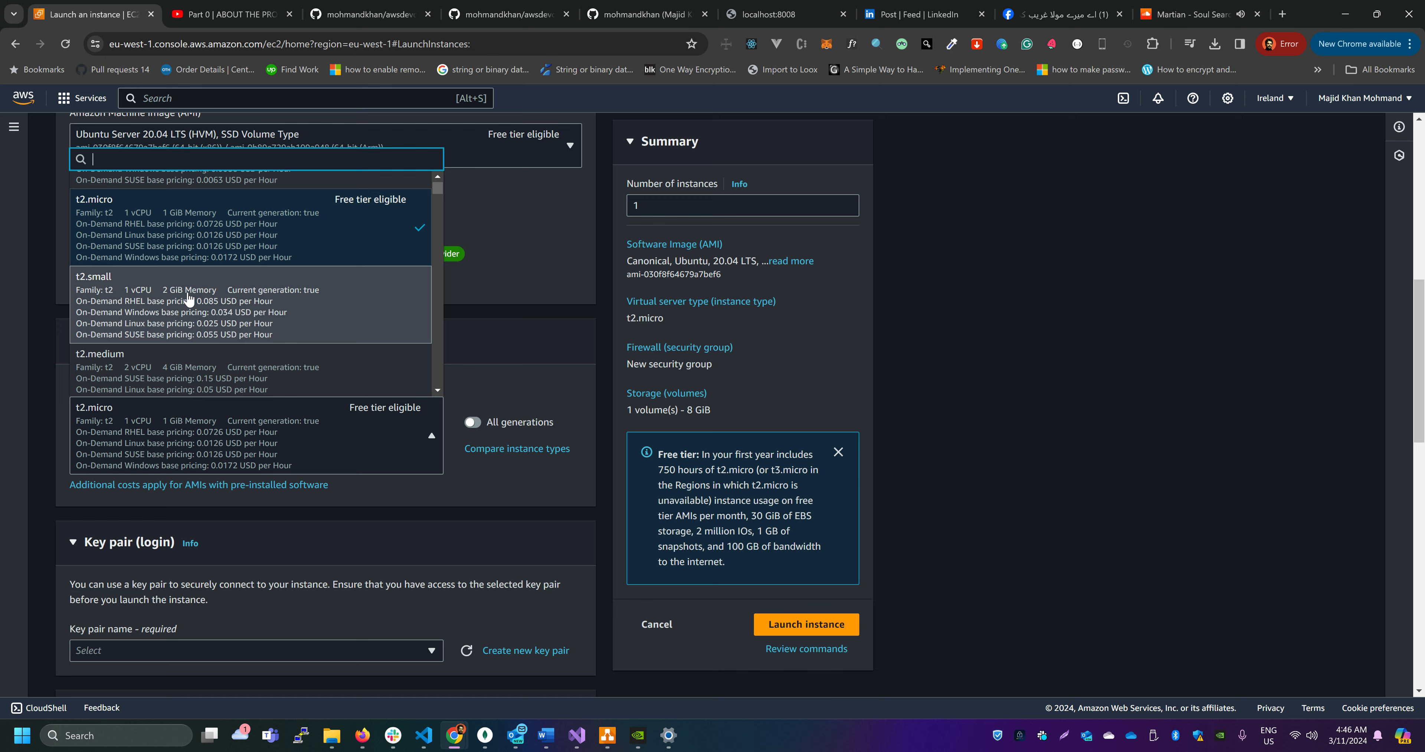
{"action": "left_click", "coordinate": [210, 299]}
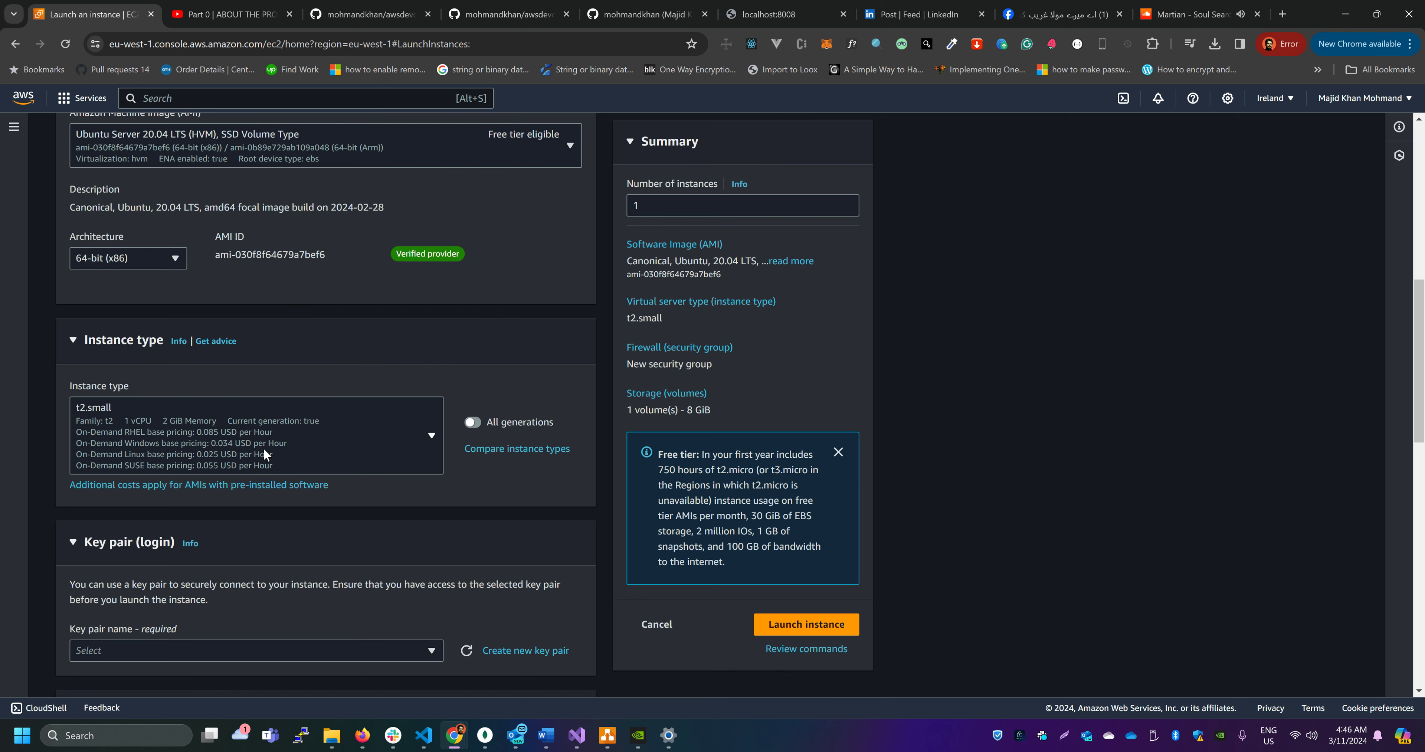
Step: Create an RSA key pair named awsdeveopsprojectEC2KEY with the private key file in .ppk format
{"action": "scroll", "coordinate": [293, 440], "scroll_direction": "down", "scroll_amount": 2}
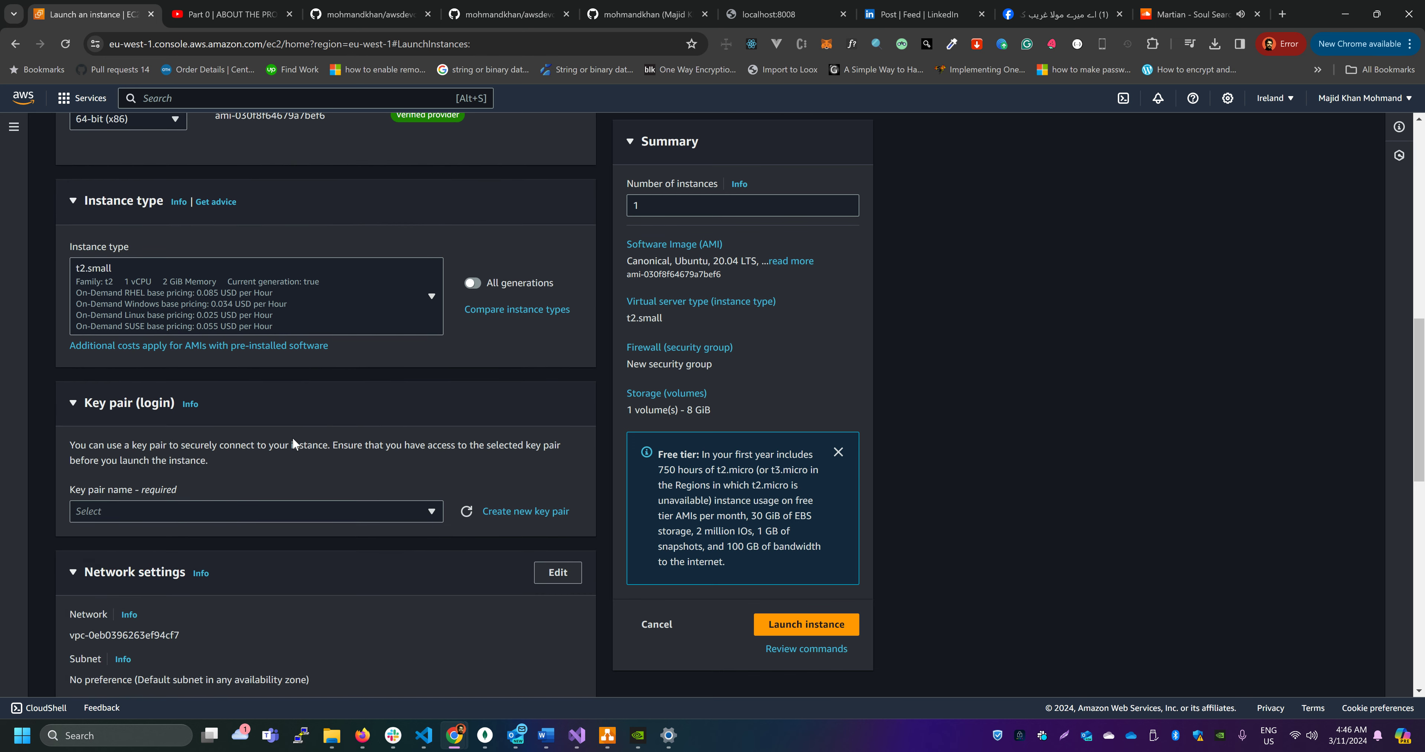
{"action": "scroll", "coordinate": [293, 444], "scroll_direction": "down", "scroll_amount": 2}
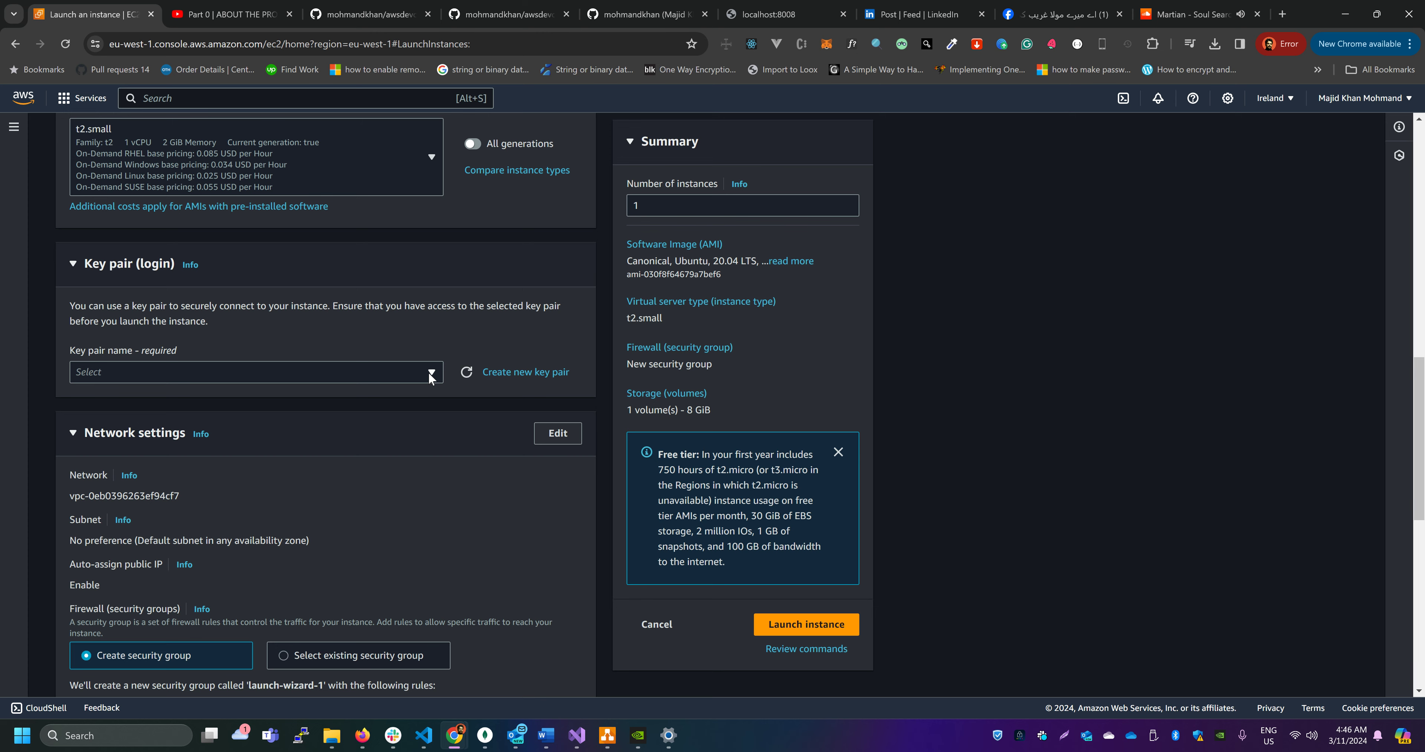
{"action": "left_click", "coordinate": [508, 372]}
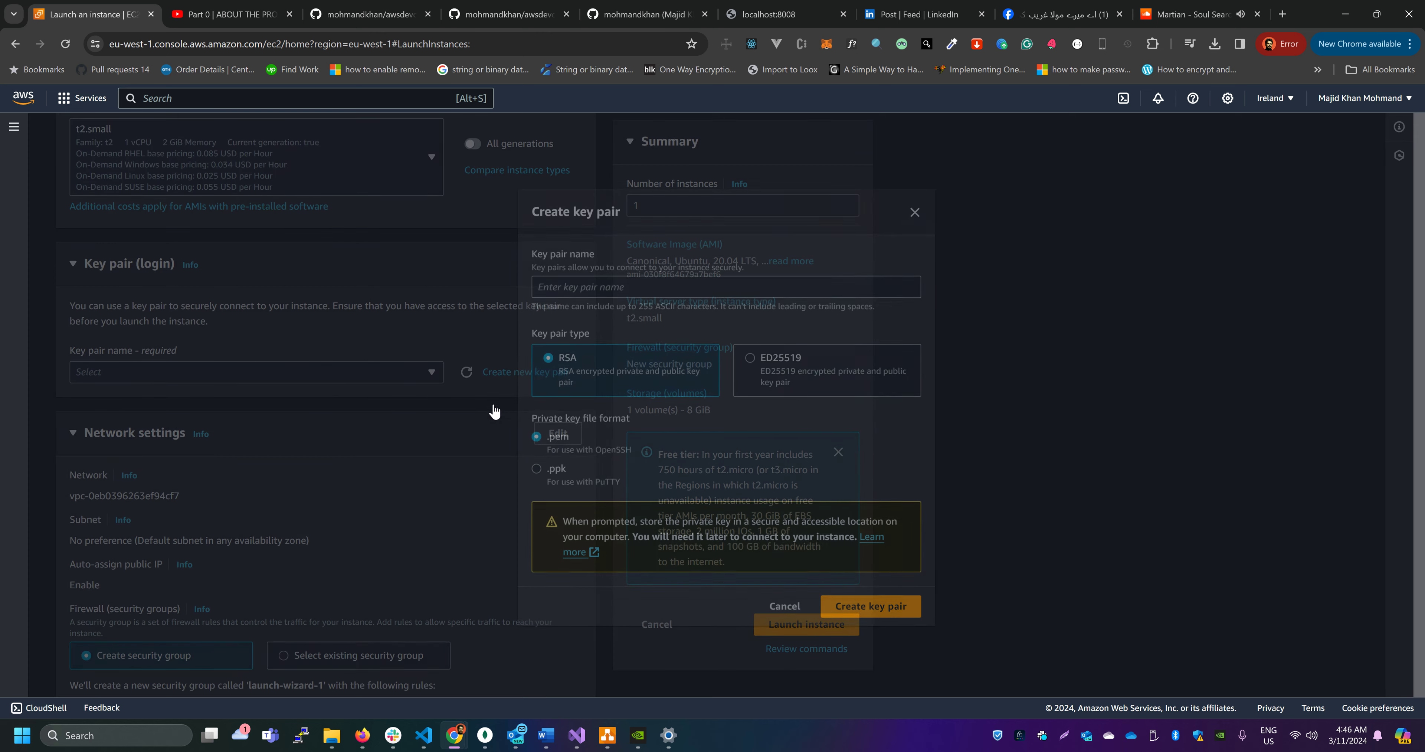
{"action": "left_click", "coordinate": [641, 286]}
{"action": "key", "text": "ctrl+v"}
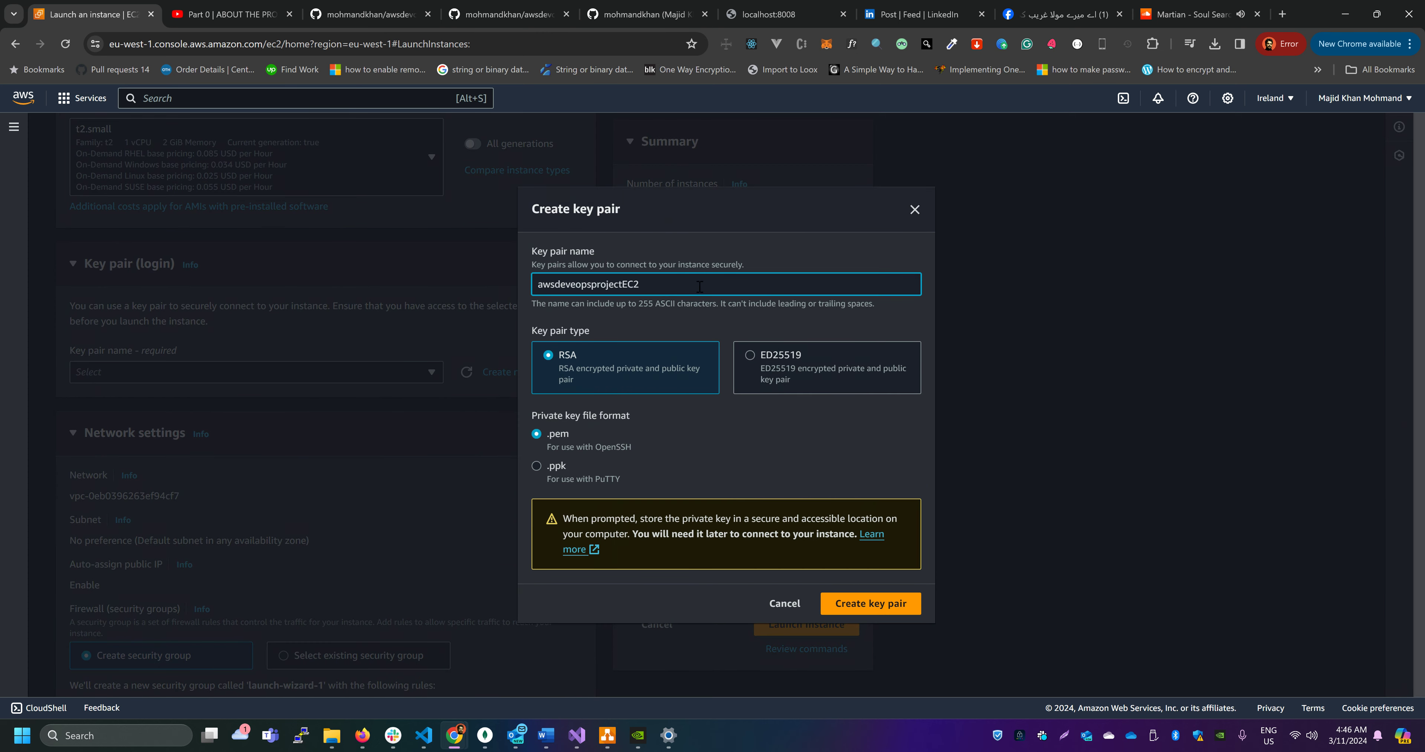
{"action": "type", "text": "KEY"}
{"action": "left_click", "coordinate": [537, 467]}
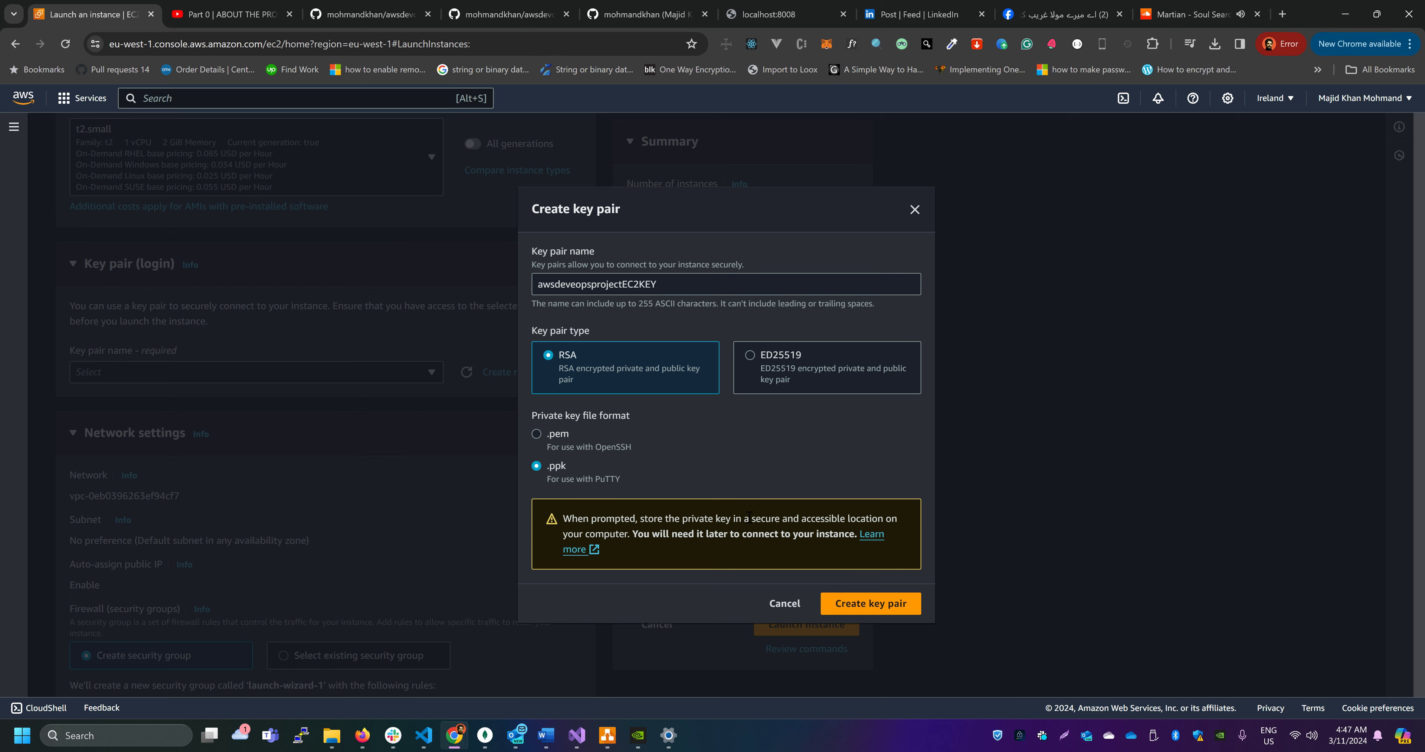
{"action": "left_click", "coordinate": [874, 603]}
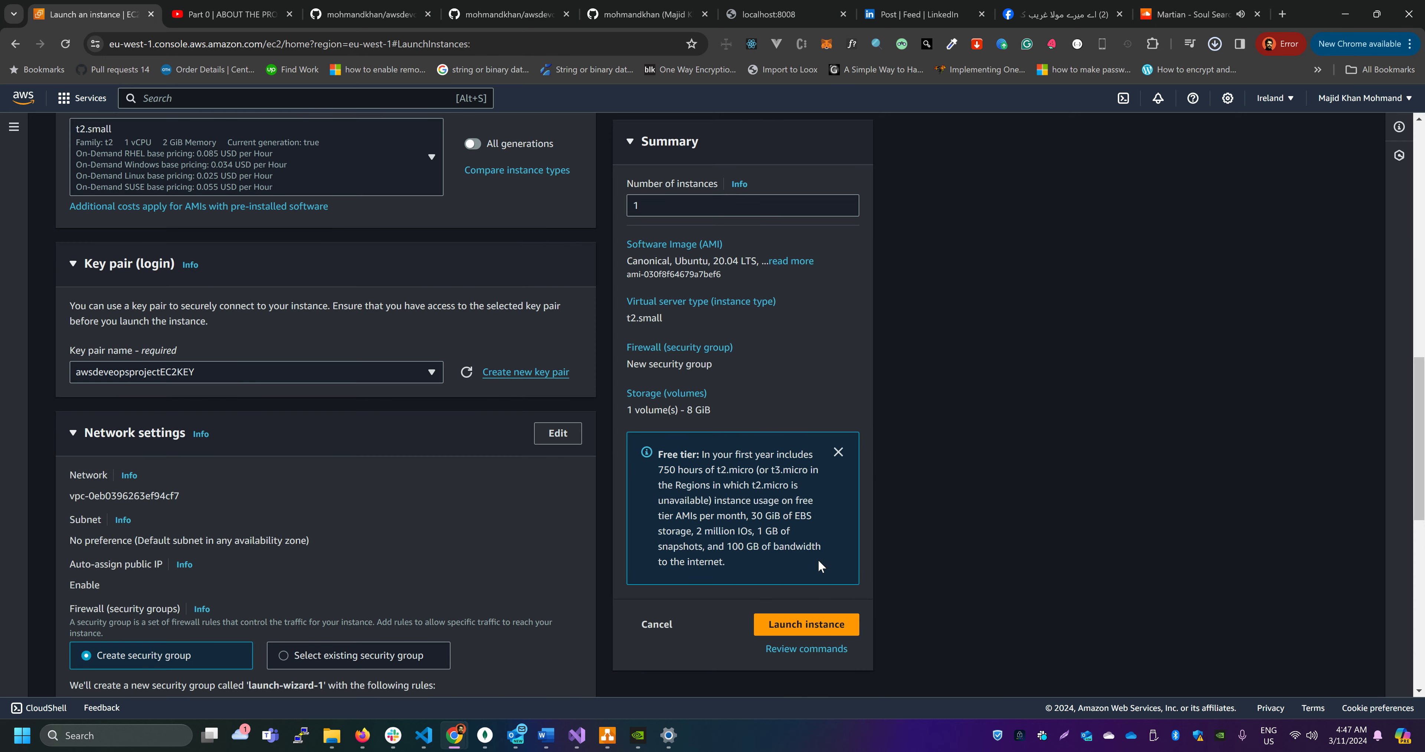
Step: Show the downloaded awsdeveopsprojectEC2KEY.ppk file in File Explorer, paste it onto the Desktop and close the window
{"action": "mouse_move", "coordinate": [1183, 73]}
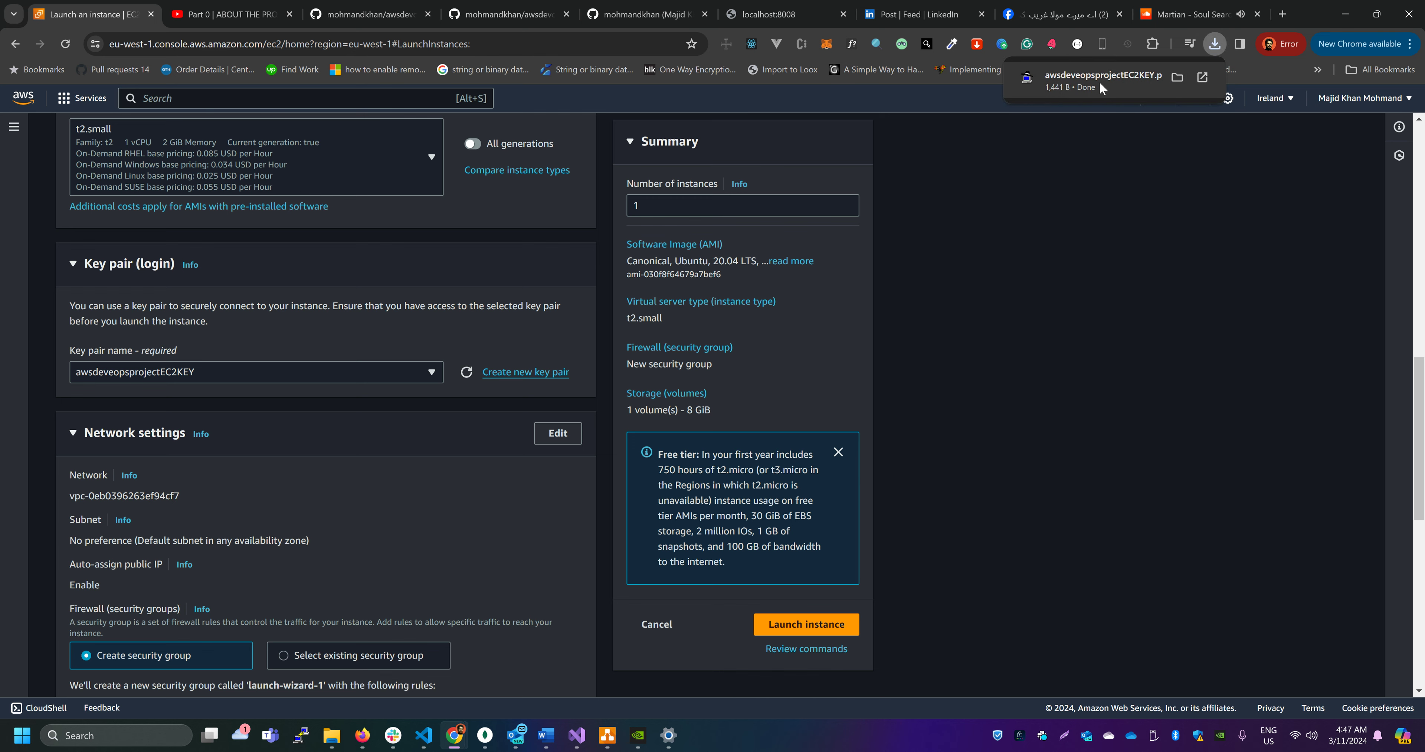
{"action": "left_click", "coordinate": [1177, 75]}
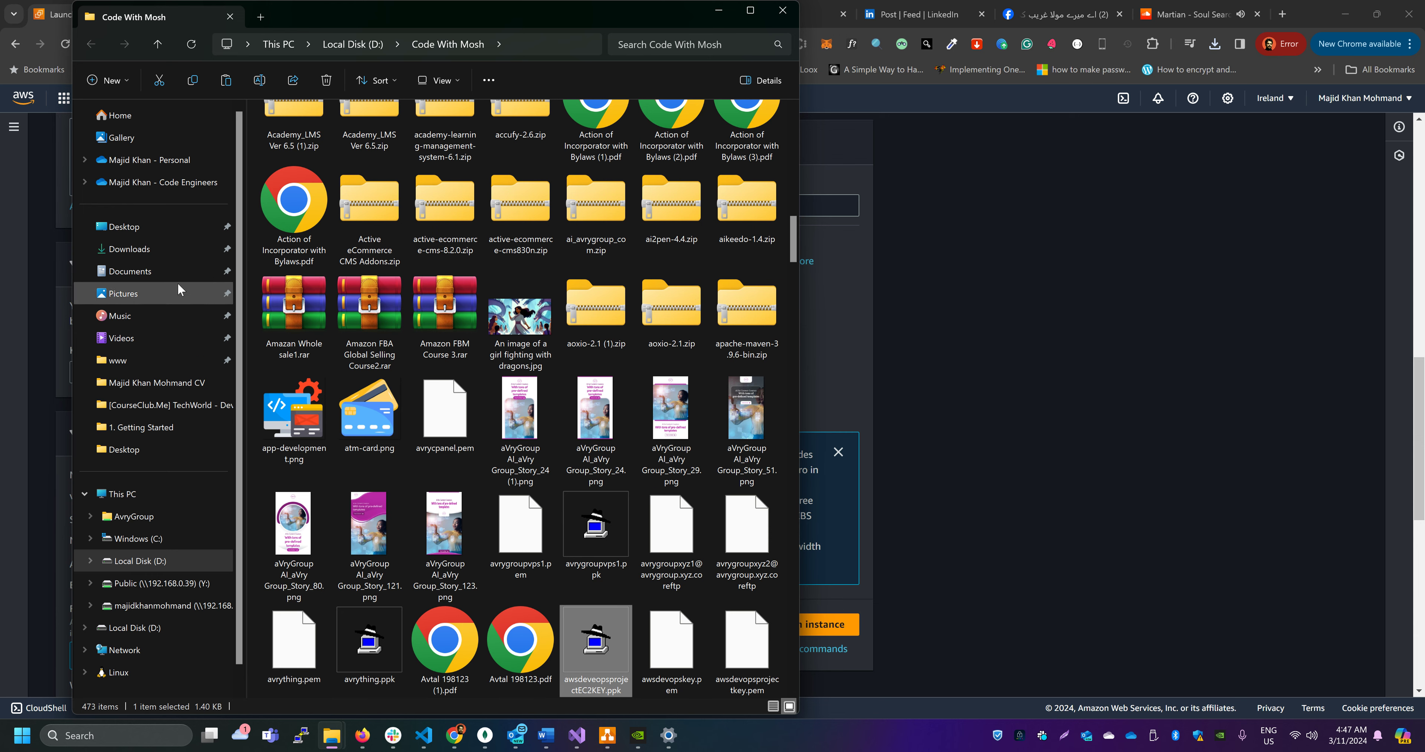
{"action": "left_click", "coordinate": [151, 234]}
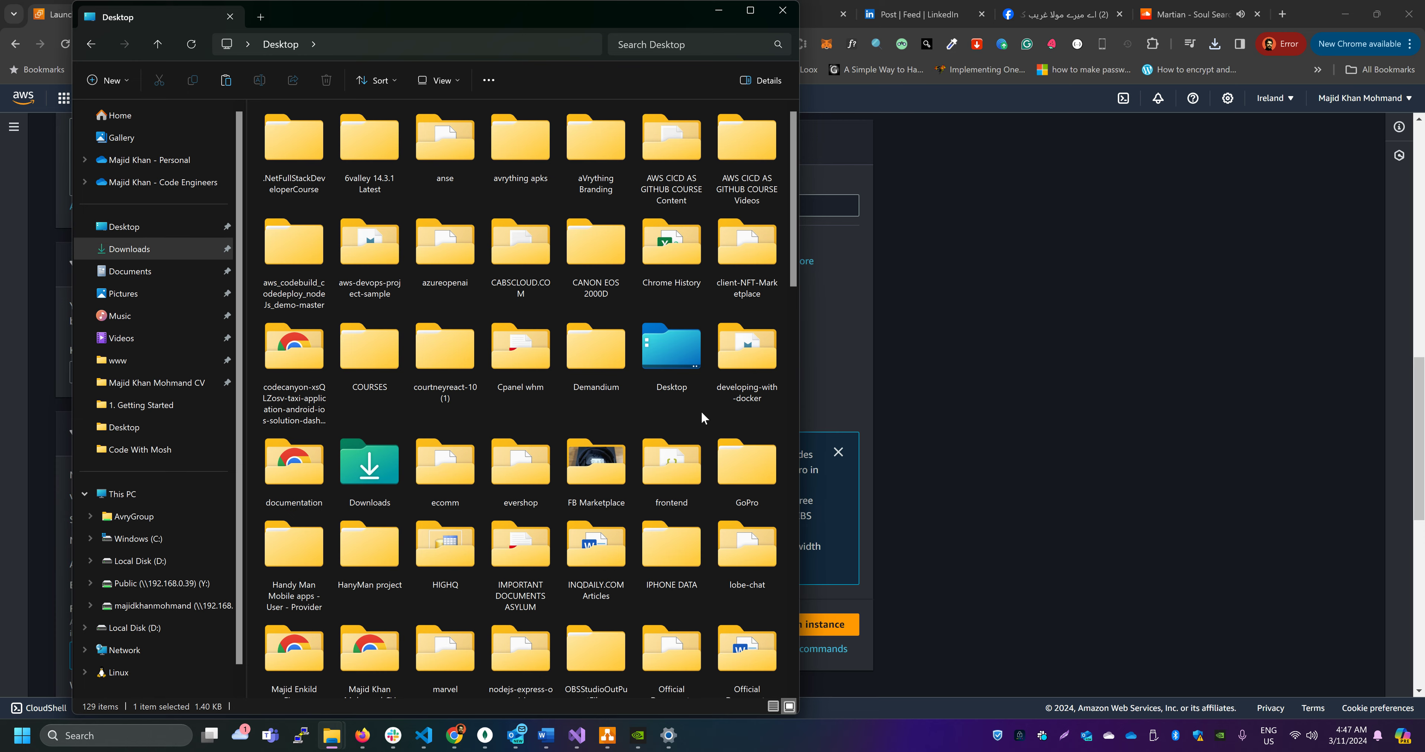
{"action": "key", "text": "ctrl+v"}
{"action": "scroll", "coordinate": [616, 563], "scroll_direction": "up", "scroll_amount": 10}
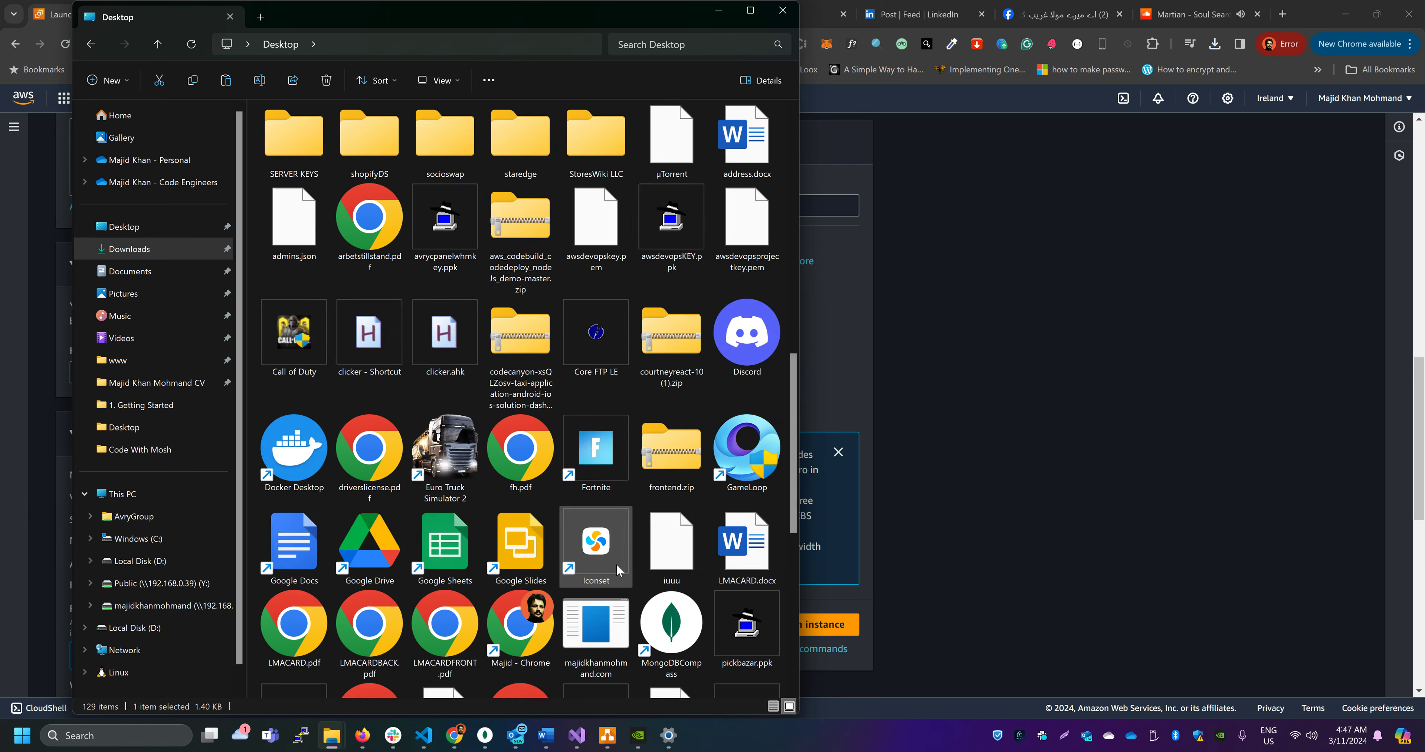
{"action": "scroll", "coordinate": [617, 558], "scroll_direction": "down", "scroll_amount": 10}
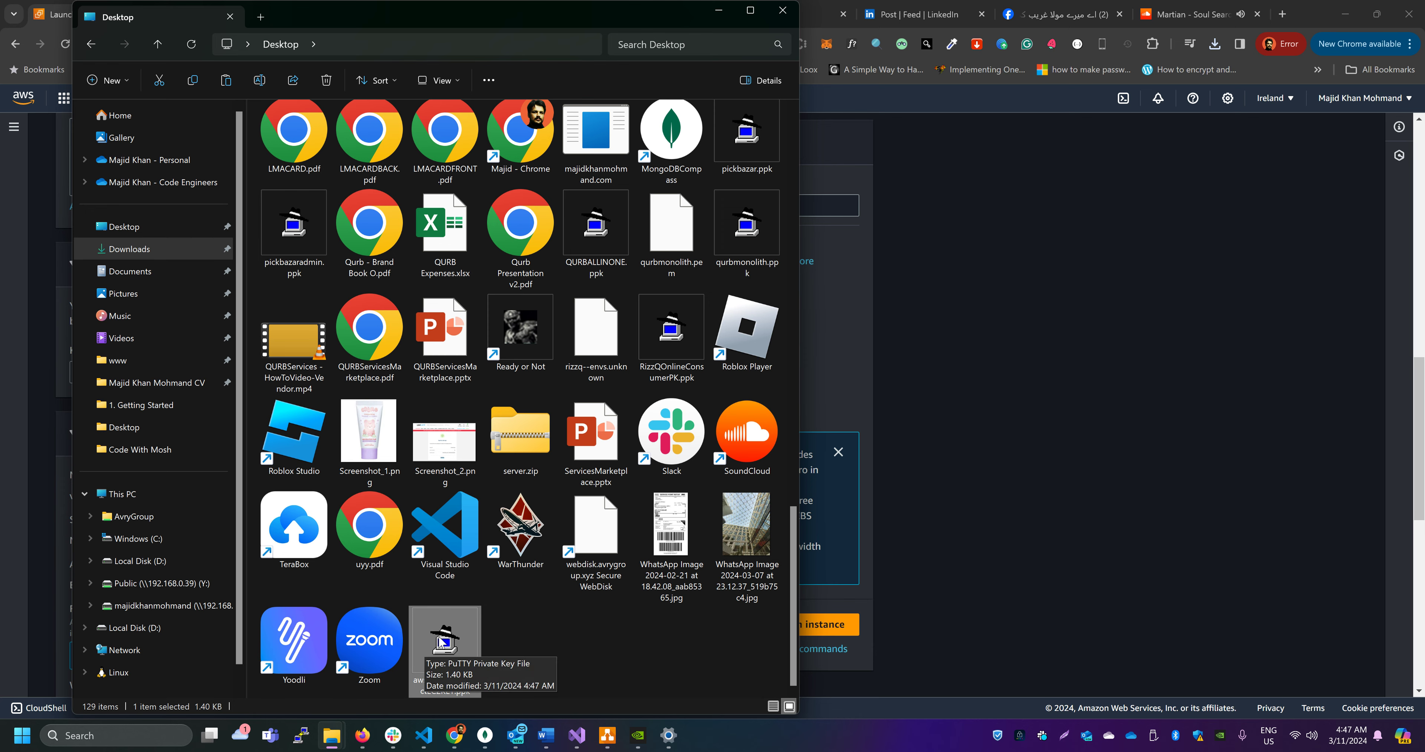
{"action": "left_click", "coordinate": [782, 10]}
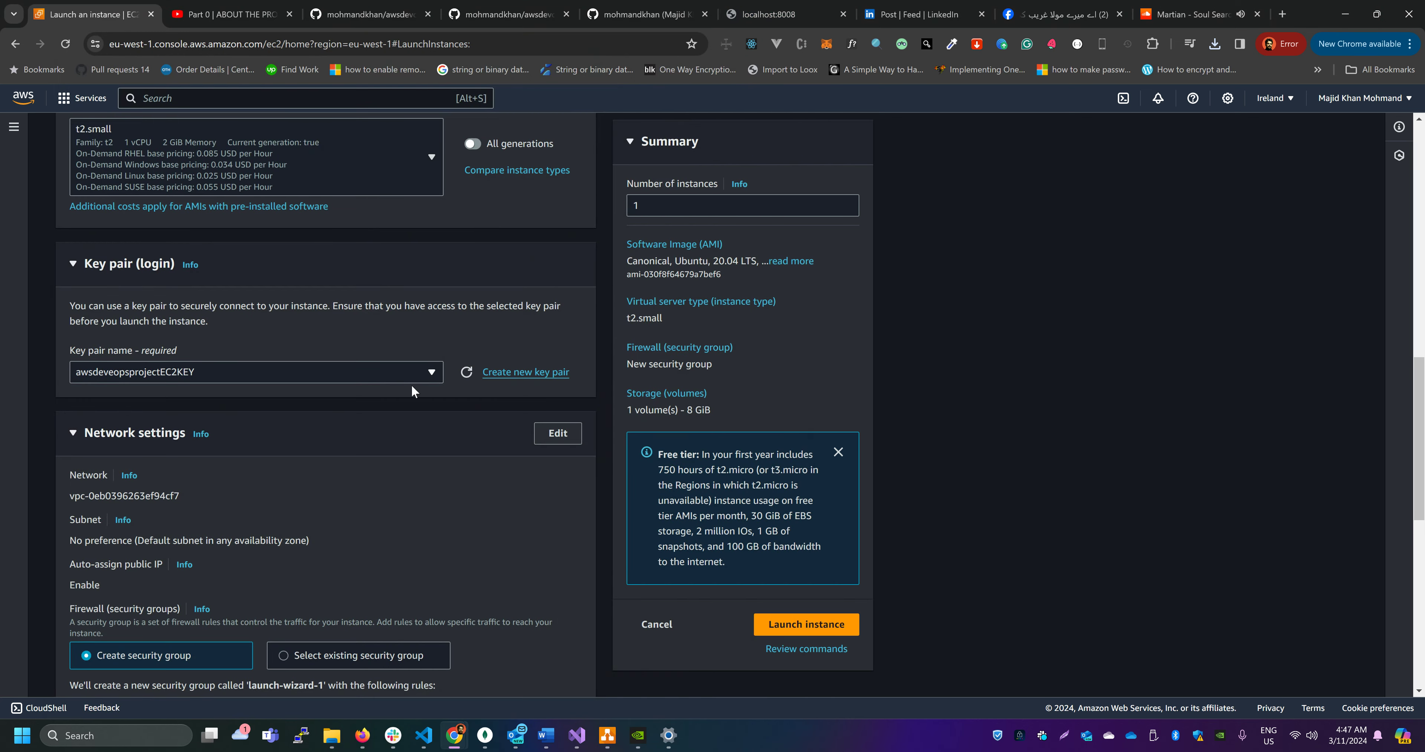
Step: Review the instance's default firewall rules and open its network settings for editing
{"action": "scroll", "coordinate": [302, 388], "scroll_direction": "down", "scroll_amount": 3}
{"action": "scroll", "coordinate": [332, 382], "scroll_direction": "down", "scroll_amount": 2}
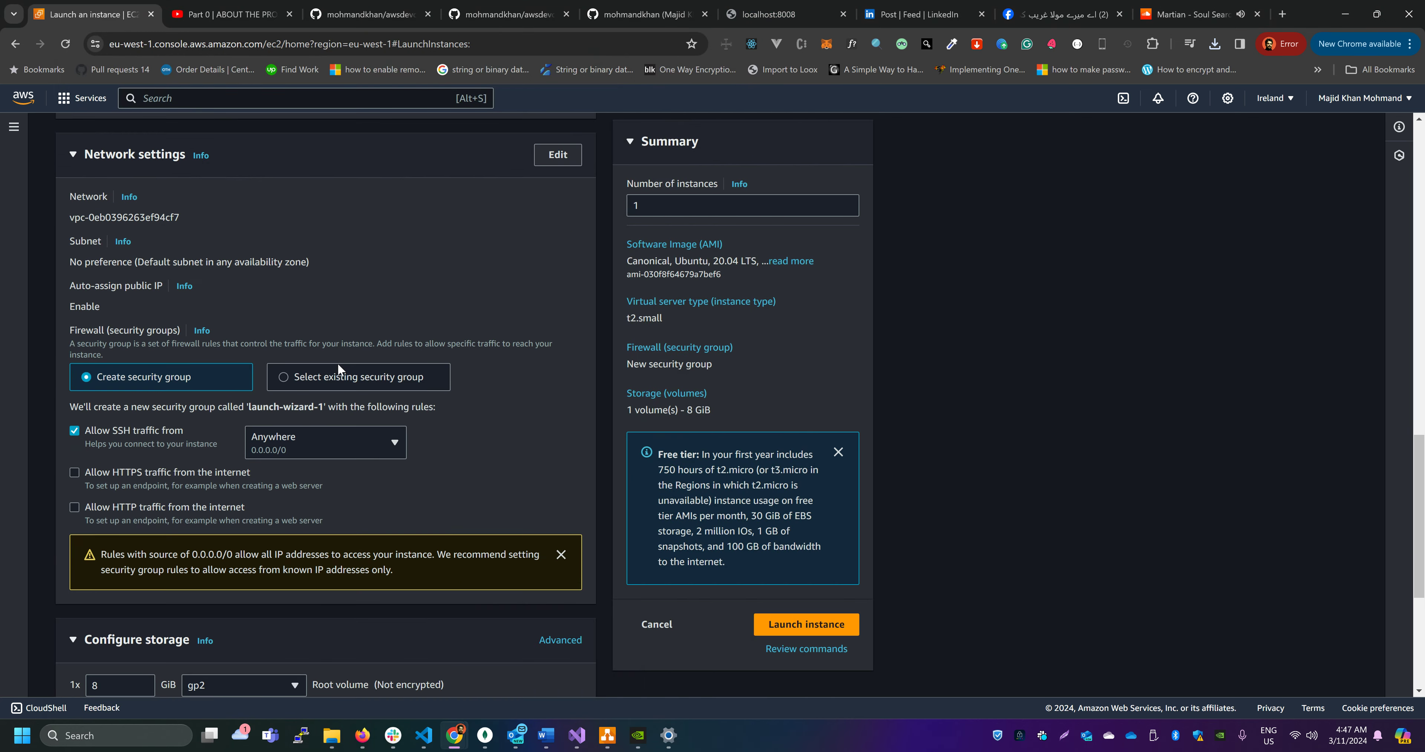
{"action": "scroll", "coordinate": [431, 403], "scroll_direction": "down", "scroll_amount": 1}
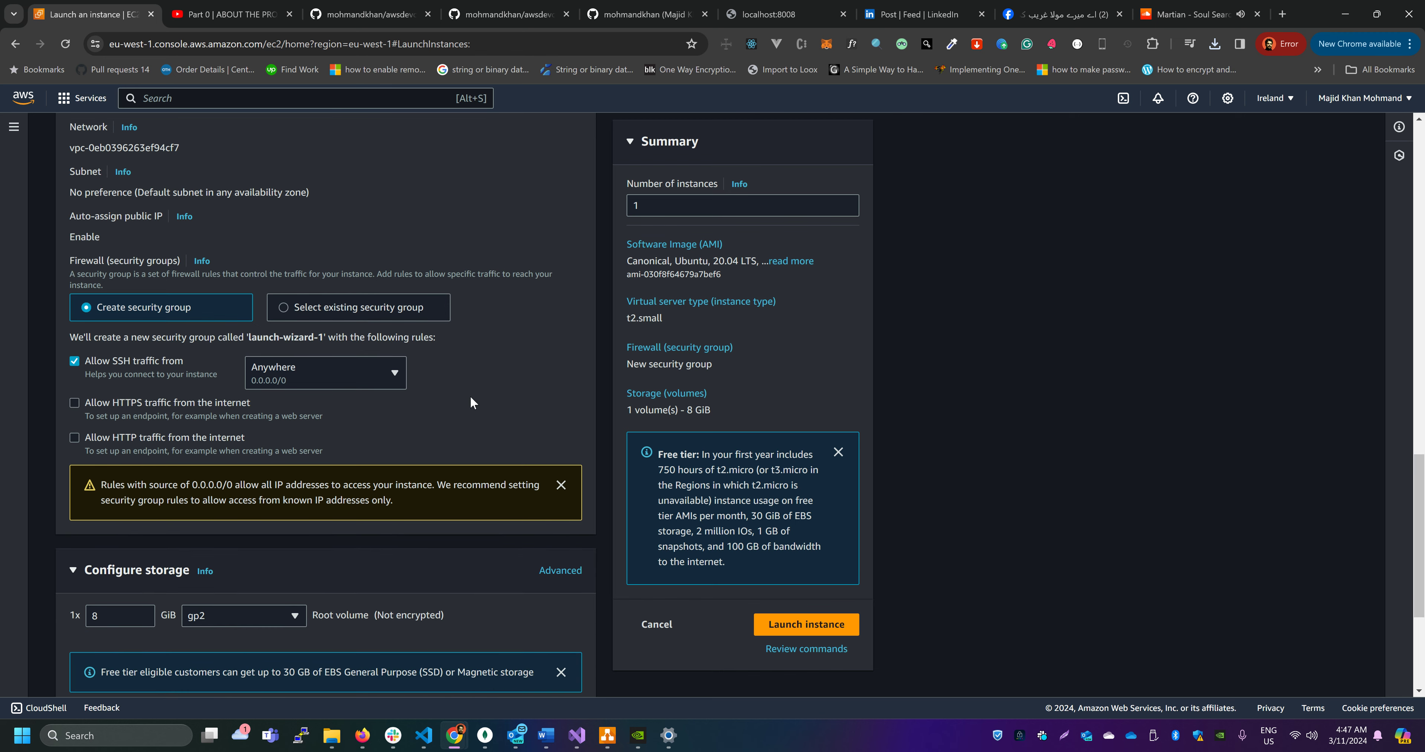
{"action": "scroll", "coordinate": [471, 401], "scroll_direction": "up", "scroll_amount": 1}
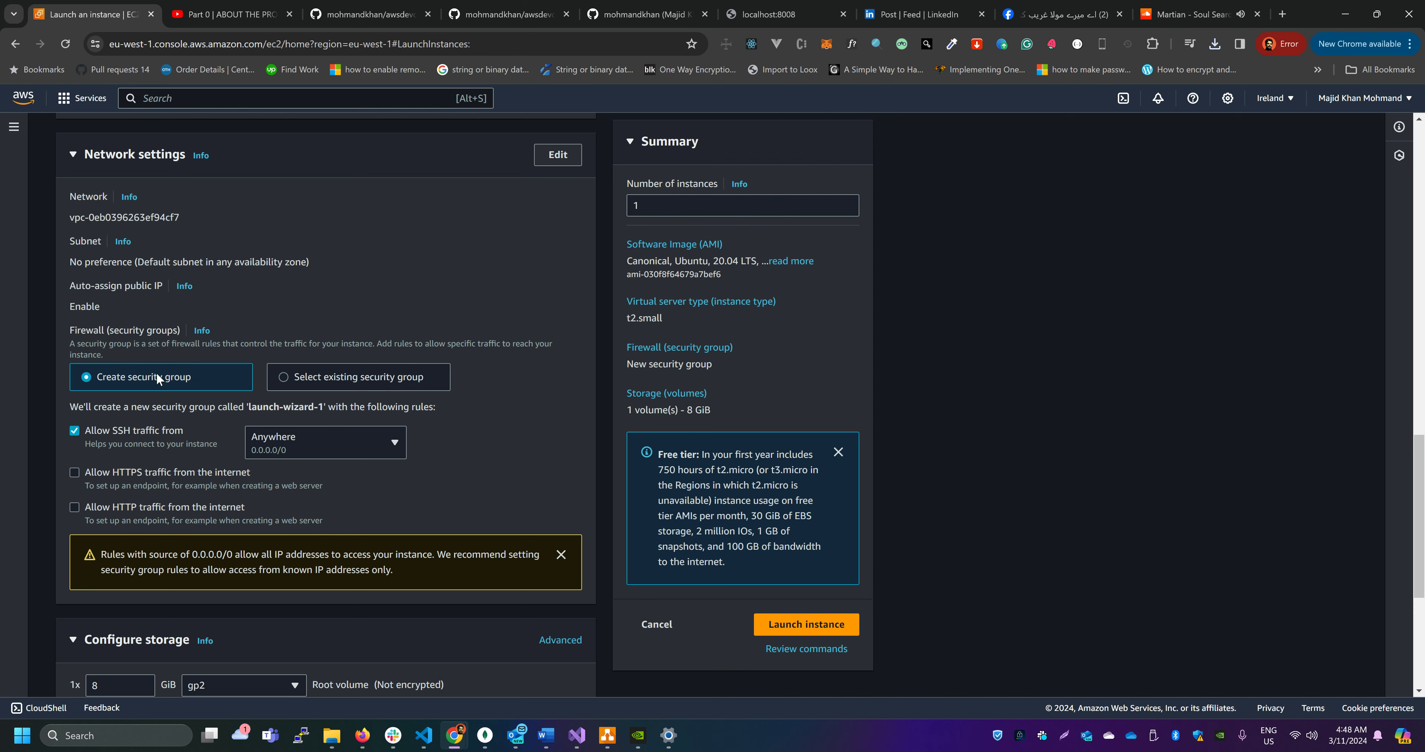
{"action": "left_click", "coordinate": [553, 156]}
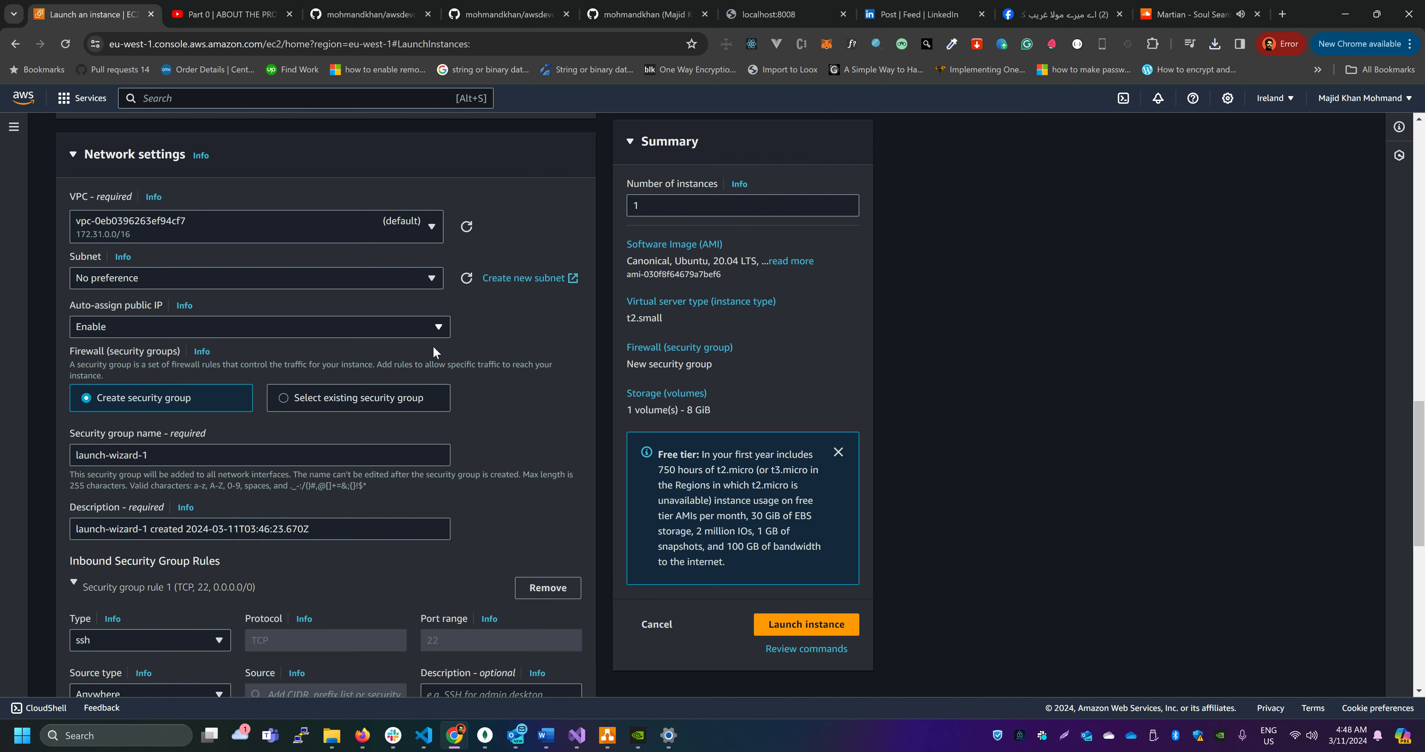
Step: Name the new security group awsdevopsprojectEC2SG in the instance's network settings
{"action": "scroll", "coordinate": [433, 346], "scroll_direction": "down", "scroll_amount": 1}
{"action": "scroll", "coordinate": [238, 297], "scroll_direction": "up", "scroll_amount": 2}
{"action": "scroll", "coordinate": [225, 398], "scroll_direction": "down", "scroll_amount": 1}
{"action": "left_click_drag", "start_coordinate": [179, 459], "coordinate": [35, 463]}
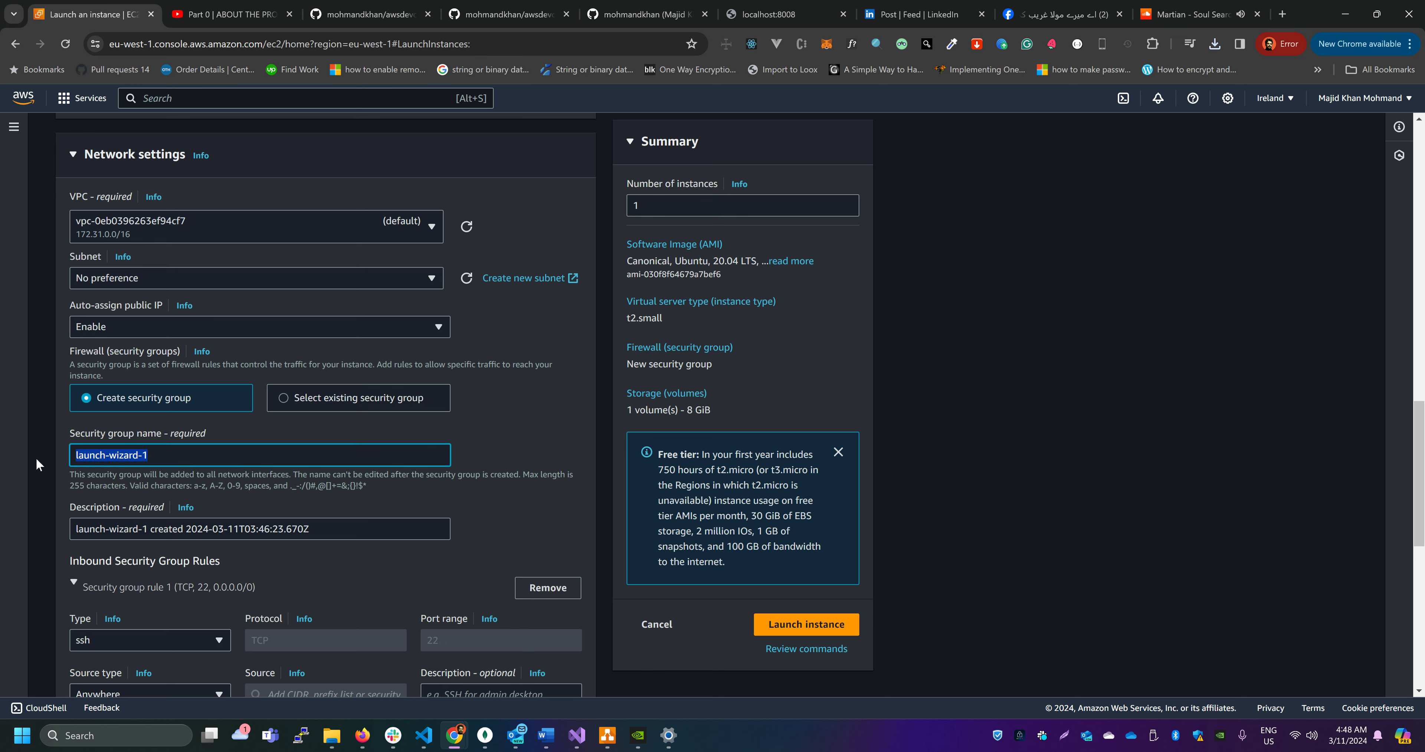
{"action": "type", "text": "awsp"}
{"action": "key", "text": "BackSpace"}
{"action": "type", "text": "devopsprojectEC2SE"}
{"action": "key", "text": "BackSpace"}
{"action": "type", "text": "G"}
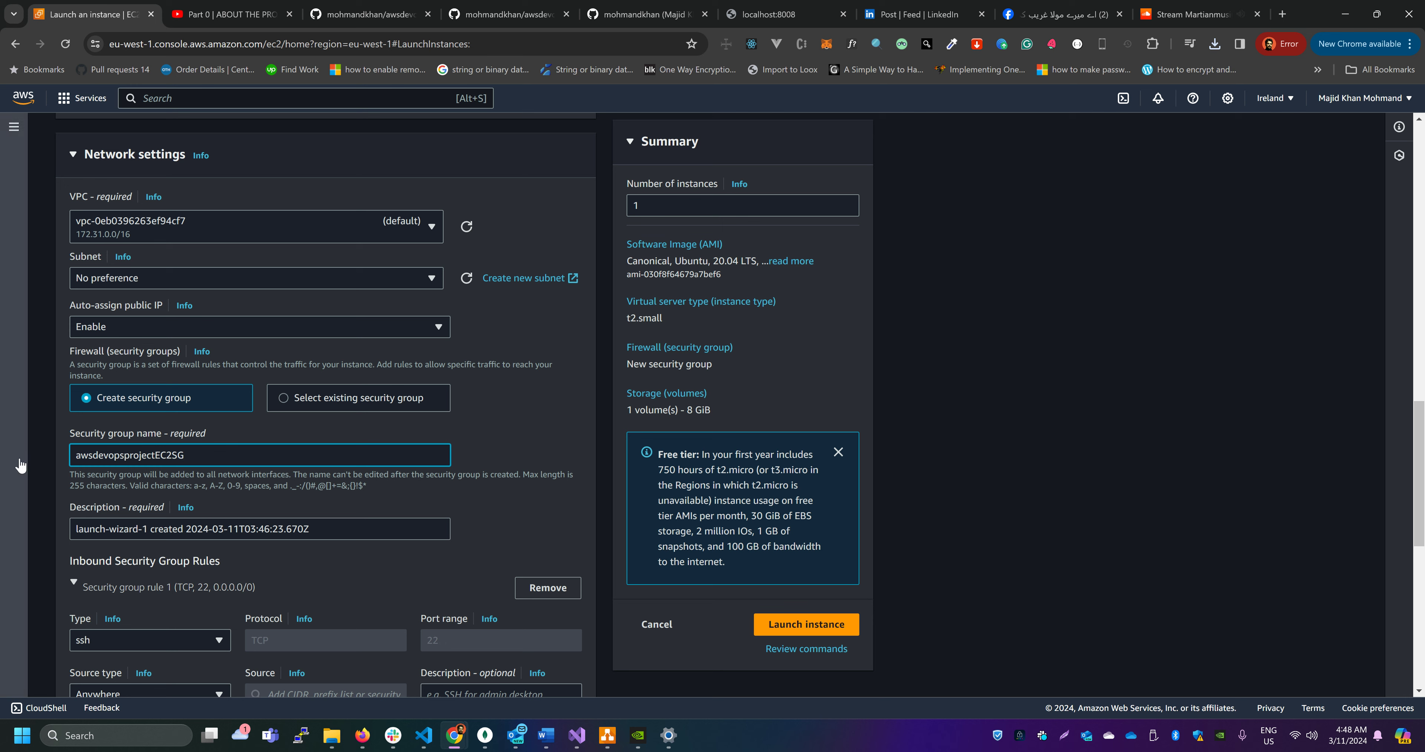
Step: Replace the security group's description with awsdevopsprojectEC2SG
{"action": "left_click_drag", "start_coordinate": [246, 462], "coordinate": [175, 456]}
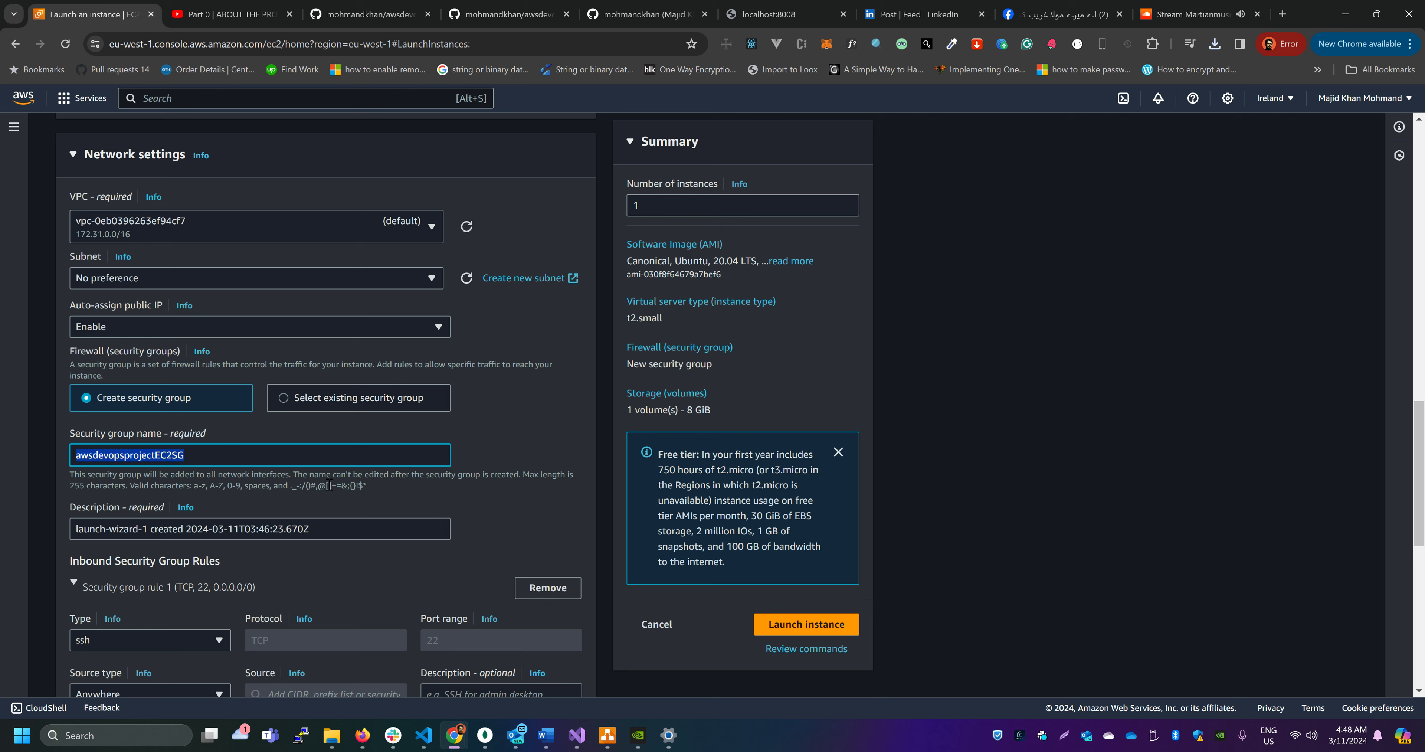
{"action": "left_click_drag", "start_coordinate": [328, 539], "coordinate": [4, 539]}
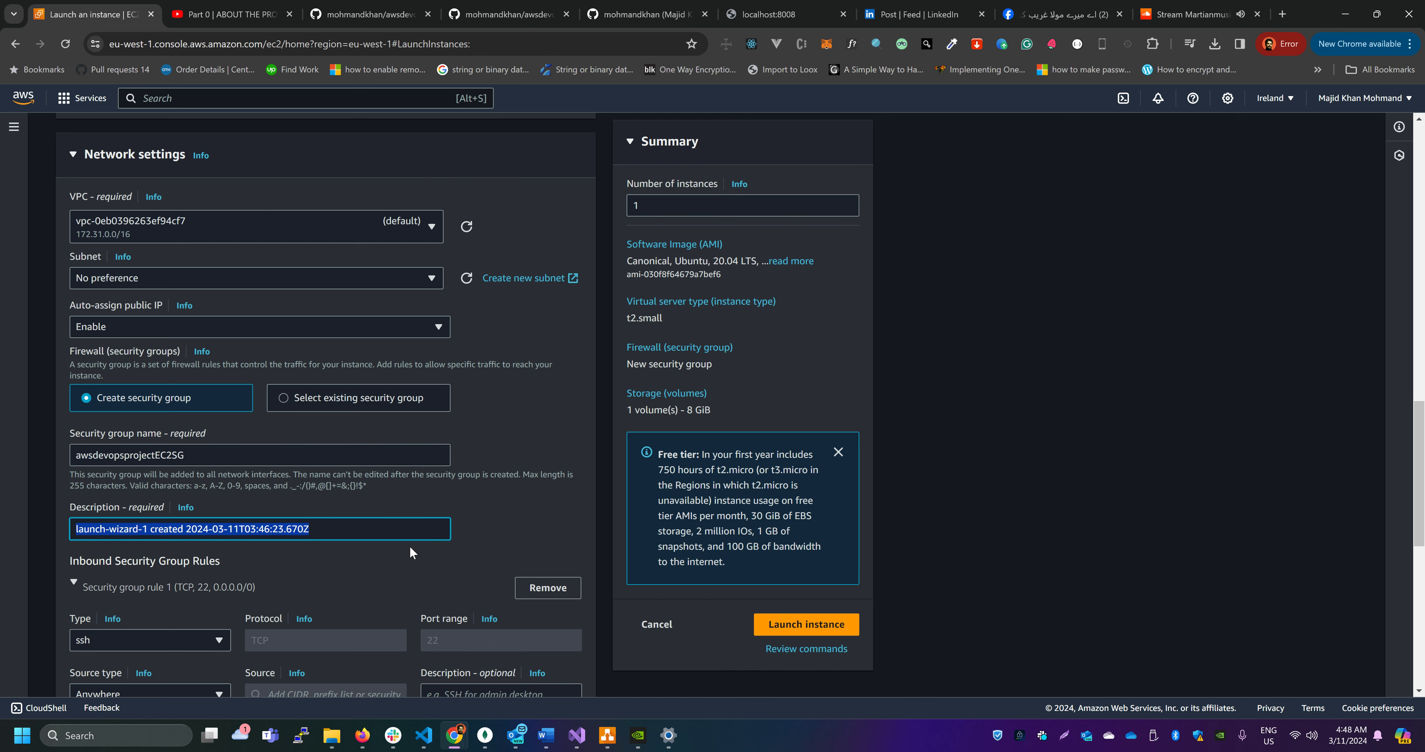
{"action": "type", "text": "awsdevopsprojectEC2SG"}
Step: Add a second inbound security group rule of type HTTP with source 0.0.0.0/0
{"action": "scroll", "coordinate": [236, 535], "scroll_direction": "down", "scroll_amount": 4}
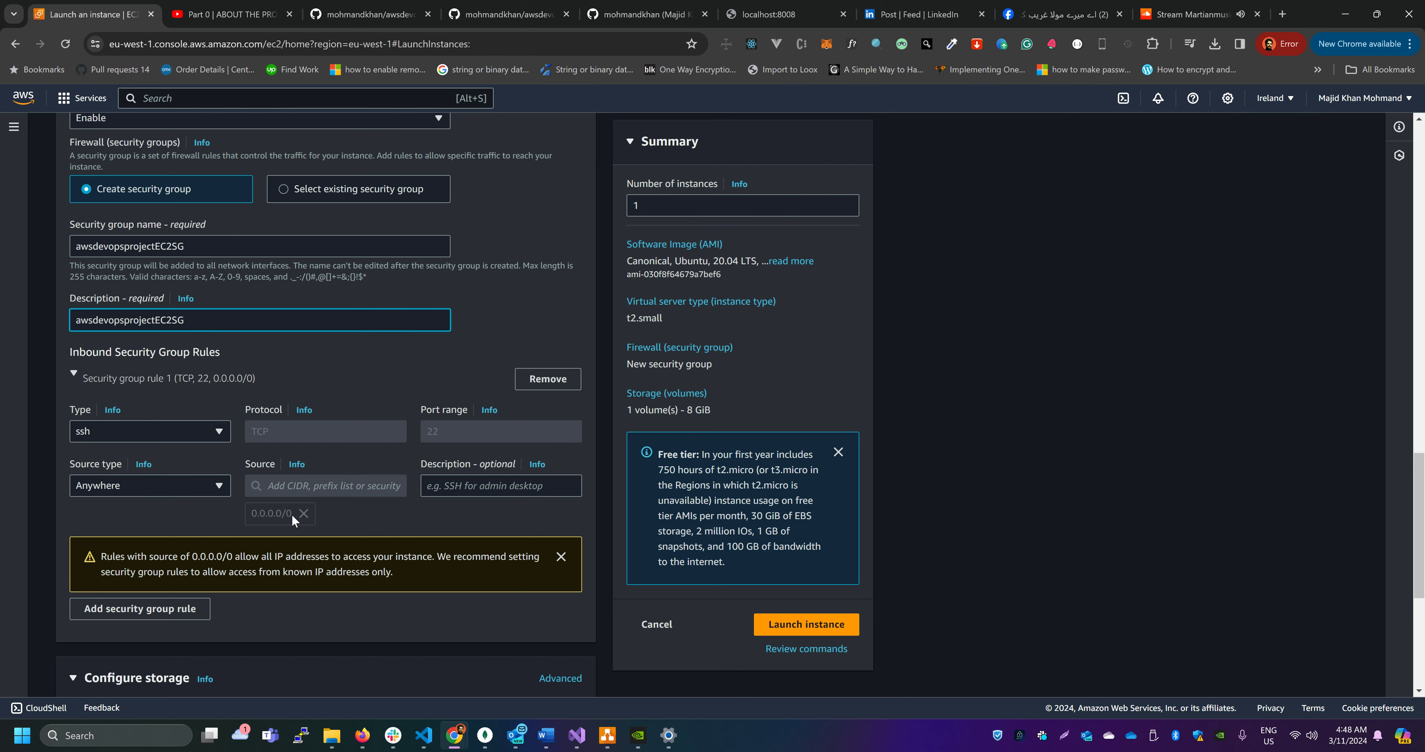
{"action": "left_click_drag", "start_coordinate": [294, 514], "coordinate": [276, 513]}
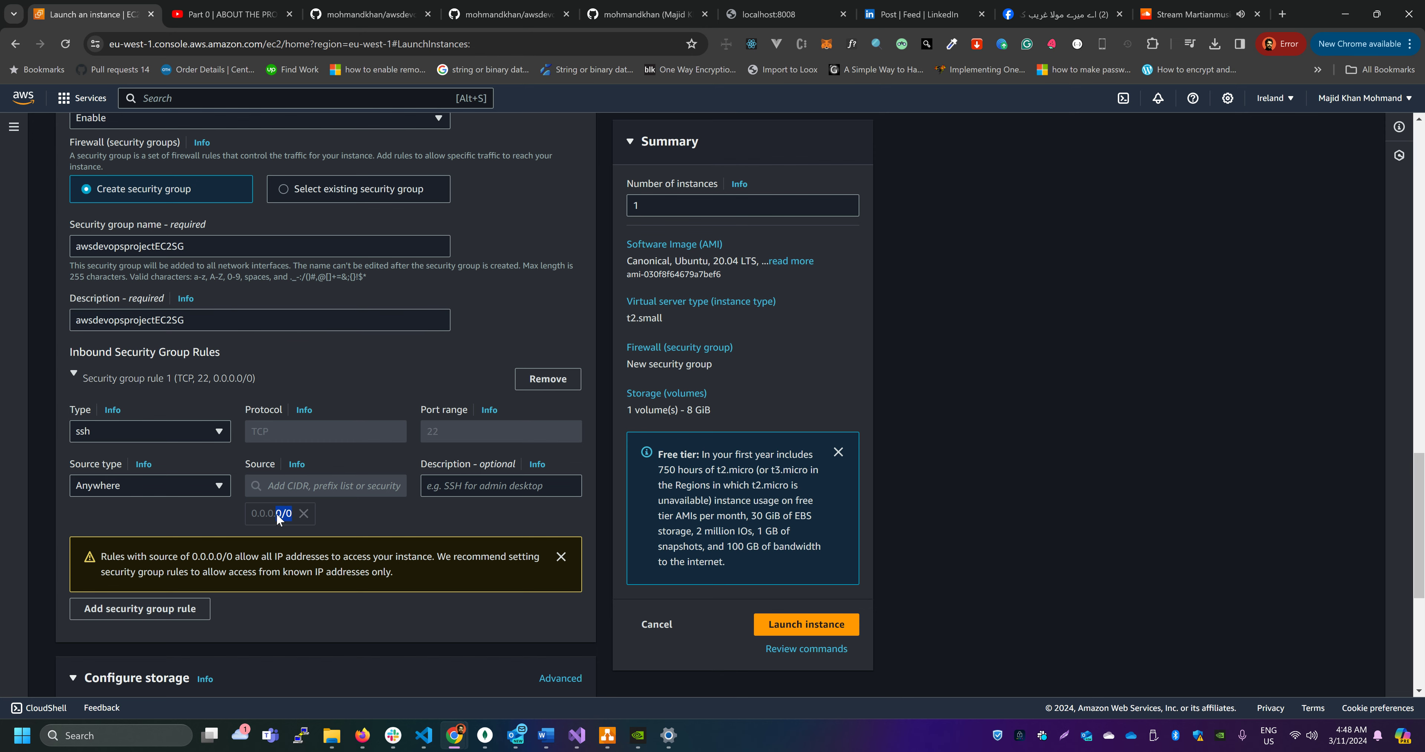
{"action": "left_click", "coordinate": [407, 524]}
{"action": "scroll", "coordinate": [408, 520], "scroll_direction": "down", "scroll_amount": 1}
{"action": "left_click", "coordinate": [161, 539]}
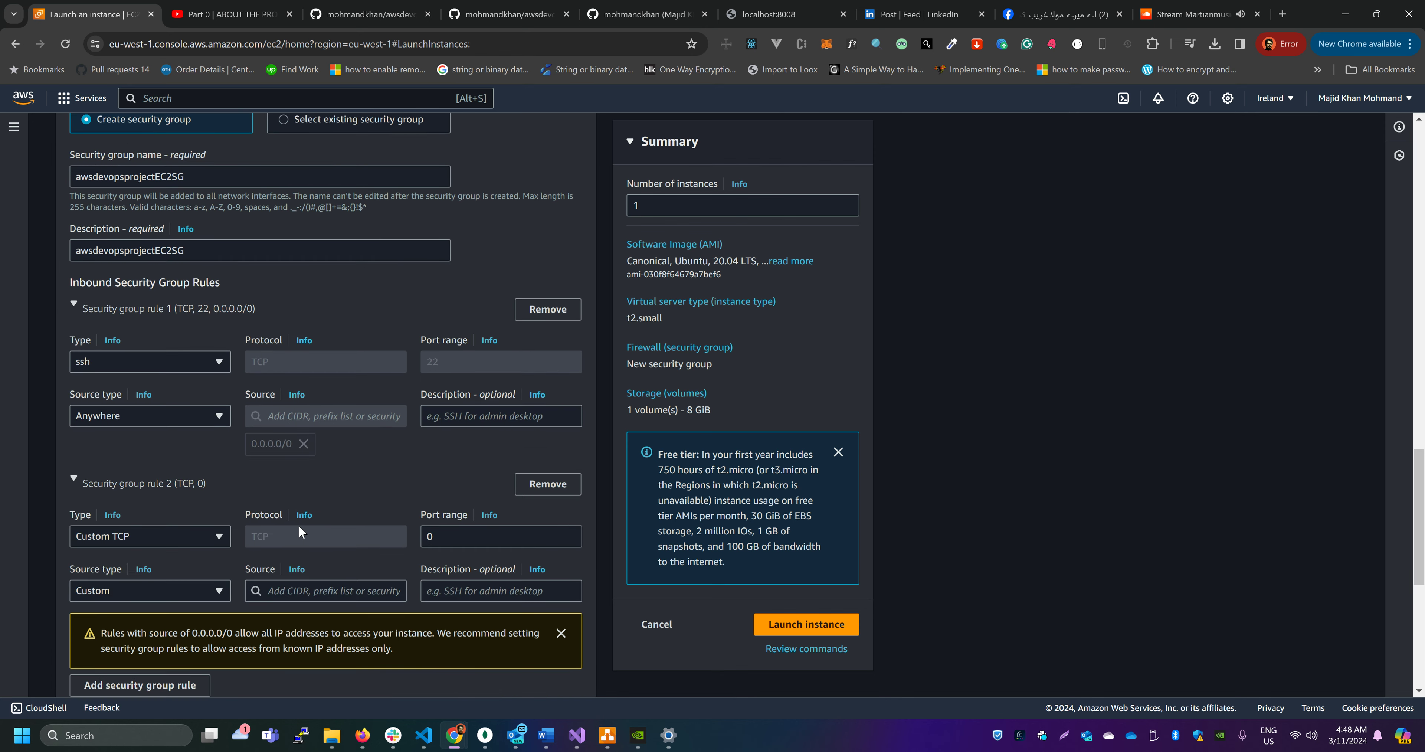
{"action": "scroll", "coordinate": [298, 524], "scroll_direction": "down", "scroll_amount": 3}
{"action": "left_click", "coordinate": [208, 329]}
{"action": "scroll", "coordinate": [124, 498], "scroll_direction": "down", "scroll_amount": 3}
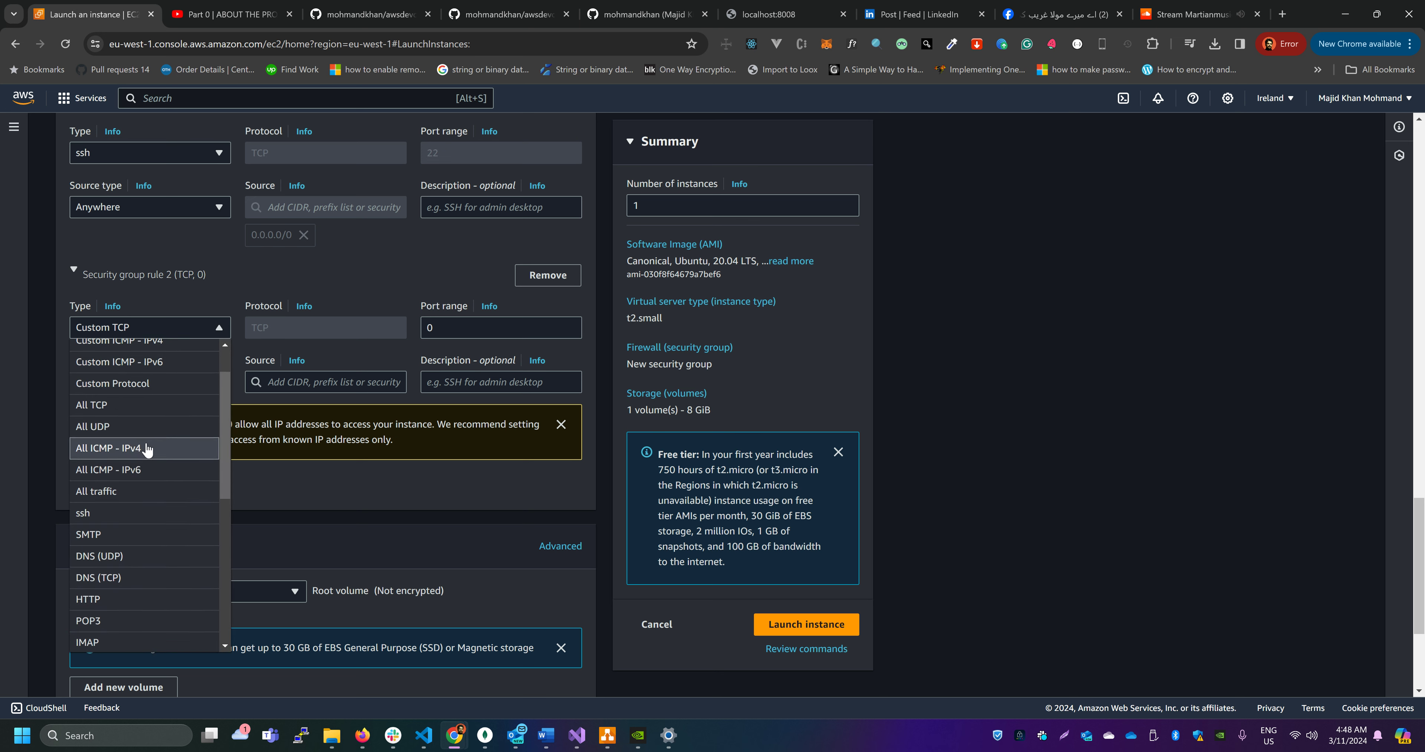
{"action": "left_click", "coordinate": [123, 513]}
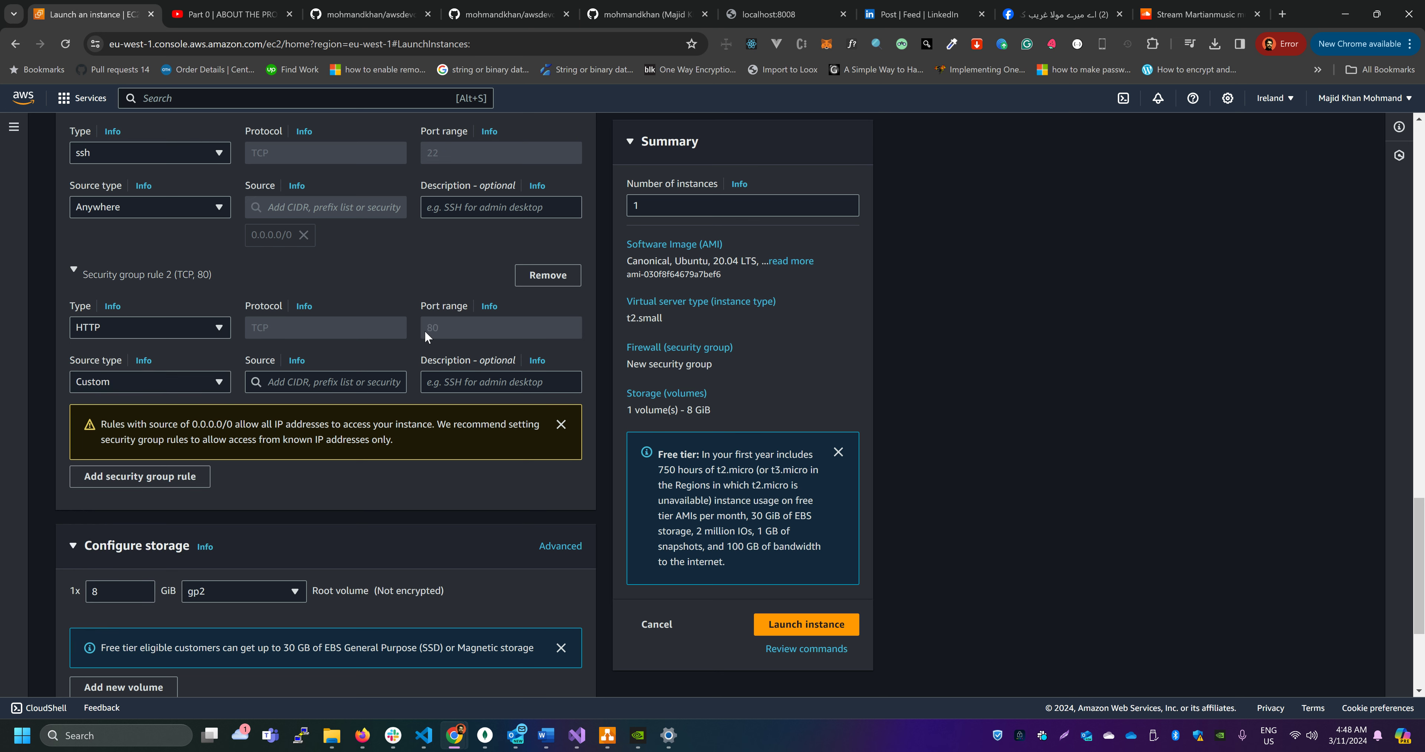
{"action": "left_click", "coordinate": [344, 380]}
{"action": "left_click", "coordinate": [312, 430]}
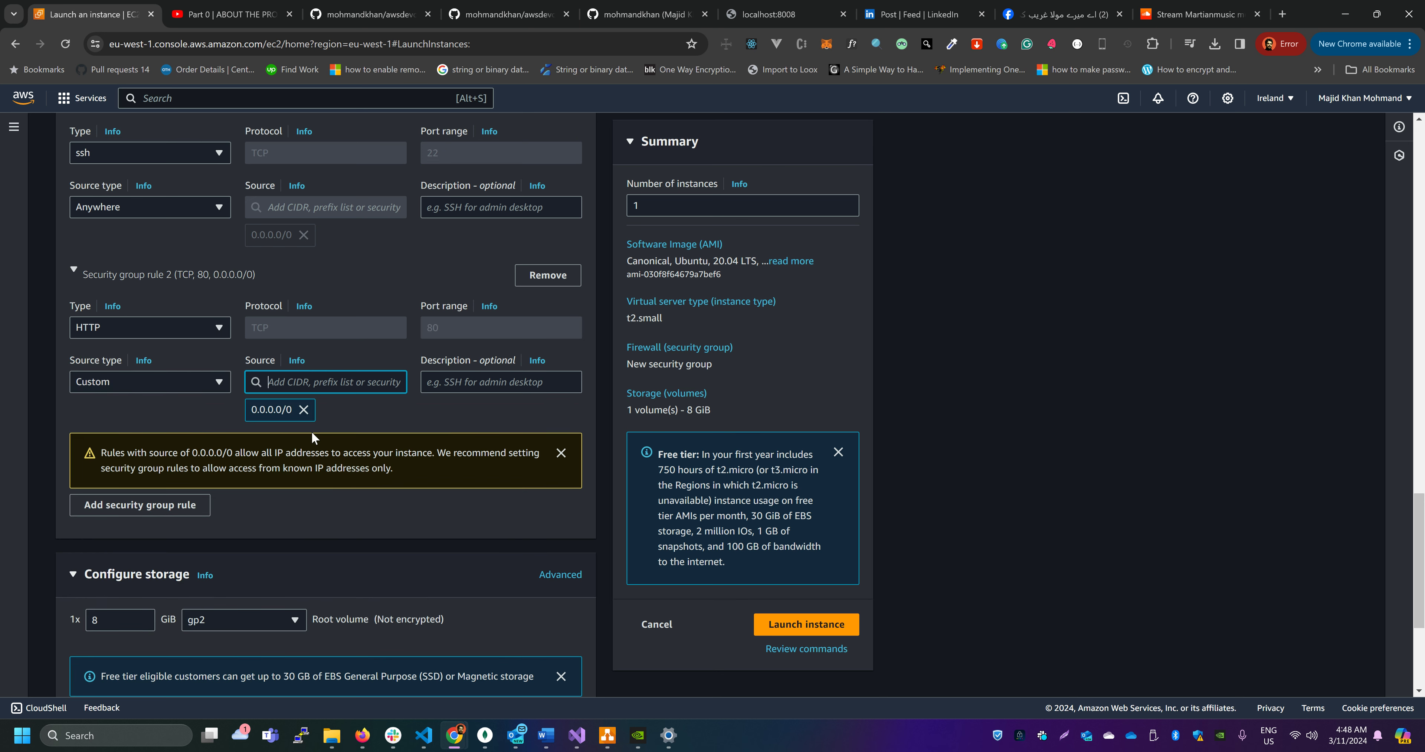
Step: Add a third inbound rule of type Custom TCP for port 8008 with source 0.0.0.0/0
{"action": "scroll", "coordinate": [201, 531], "scroll_direction": "down", "scroll_amount": 2}
{"action": "left_click", "coordinate": [163, 367]}
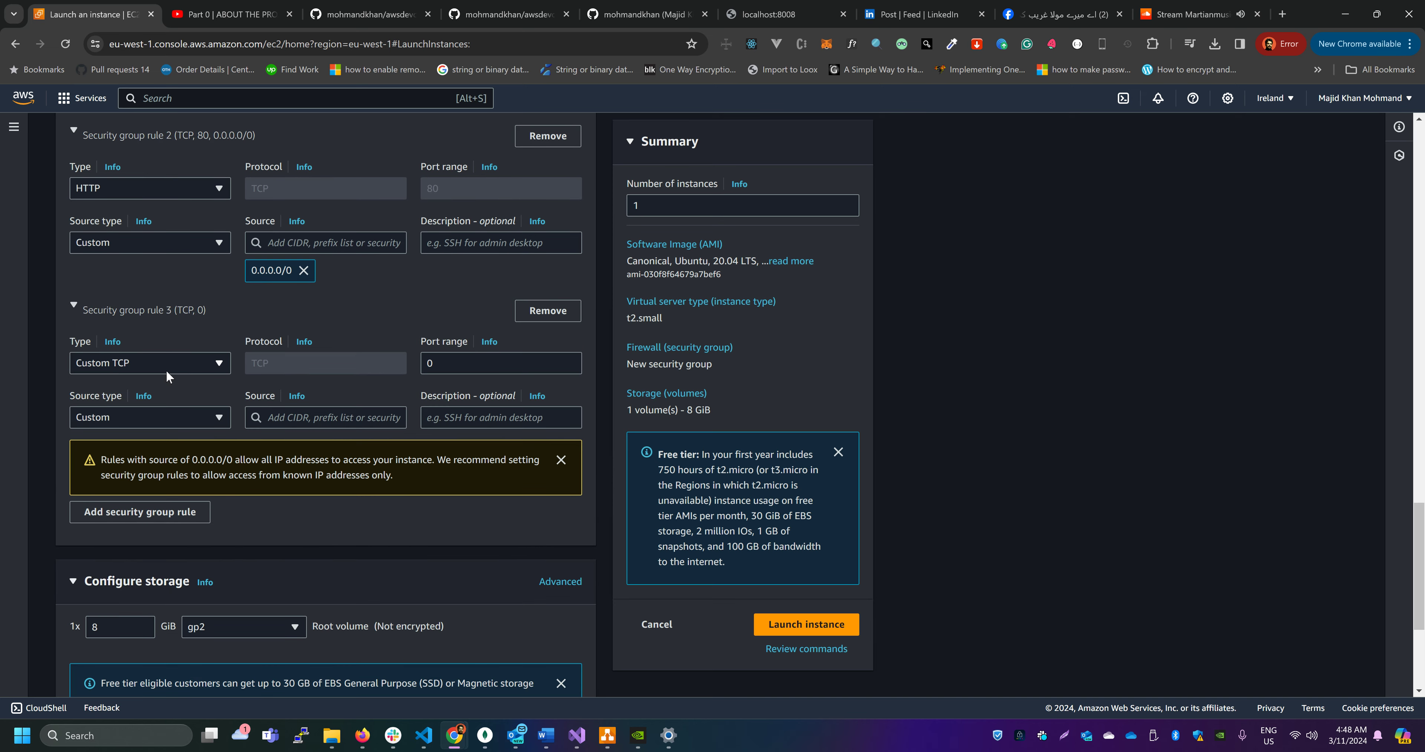
{"action": "scroll", "coordinate": [288, 493], "scroll_direction": "up", "scroll_amount": 1}
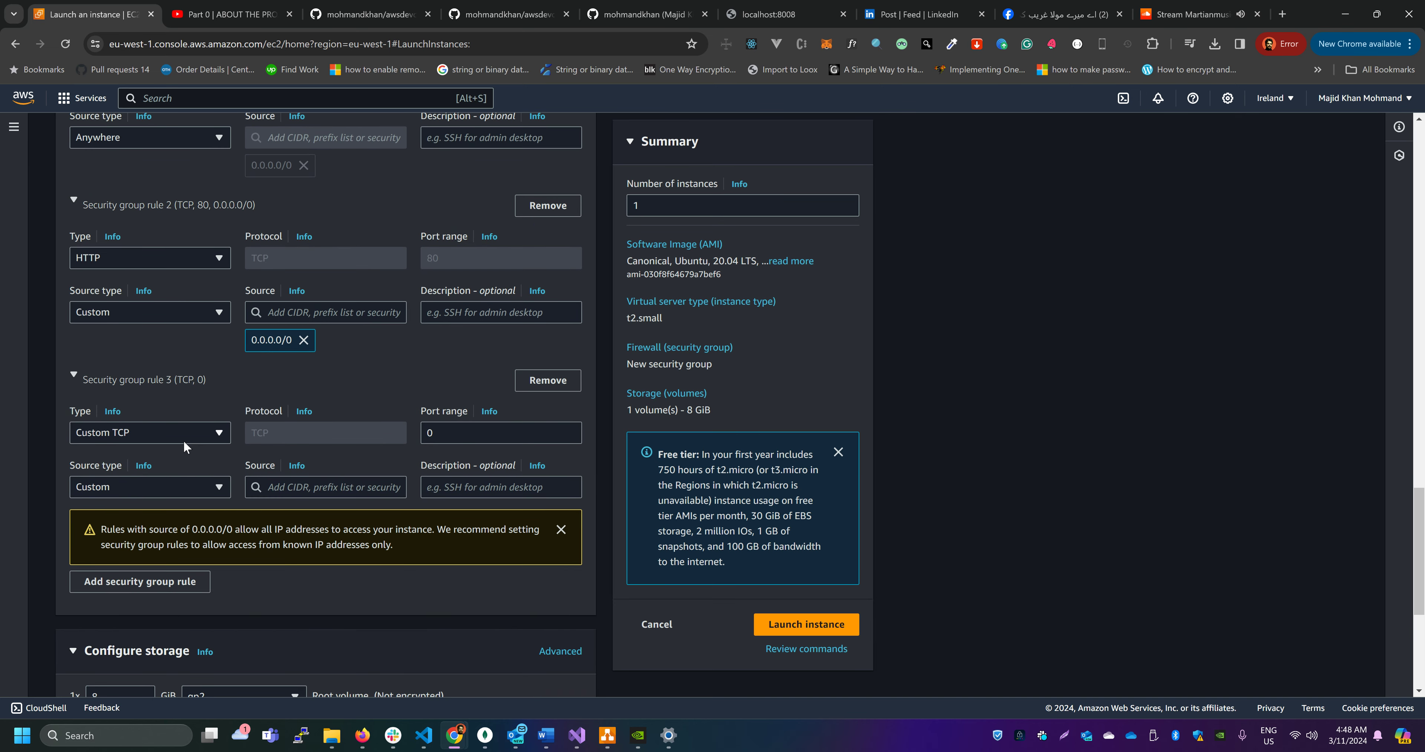
{"action": "left_click", "coordinate": [526, 437]}
{"action": "key", "text": "BackSpace"}
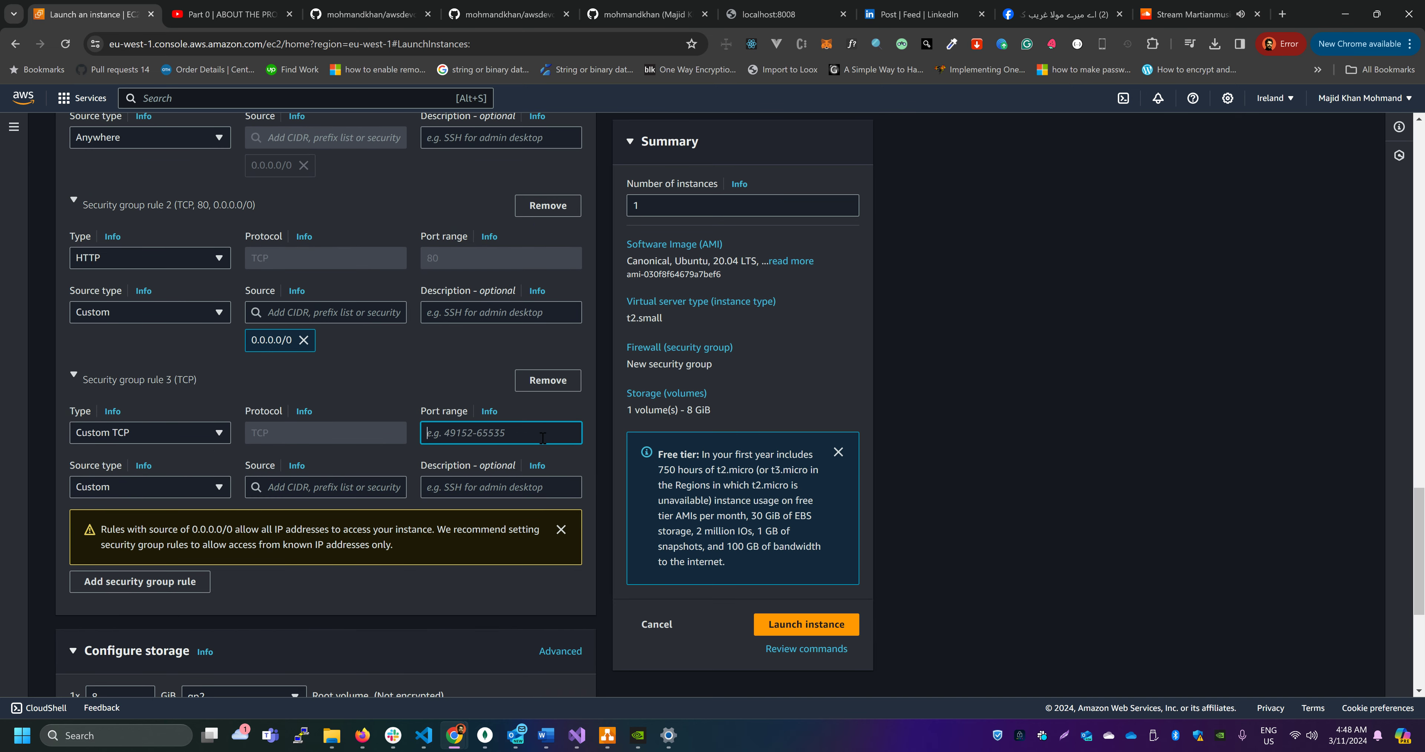
{"action": "type", "text": "8008"}
{"action": "left_click", "coordinate": [330, 486]}
{"action": "left_click", "coordinate": [310, 178]}
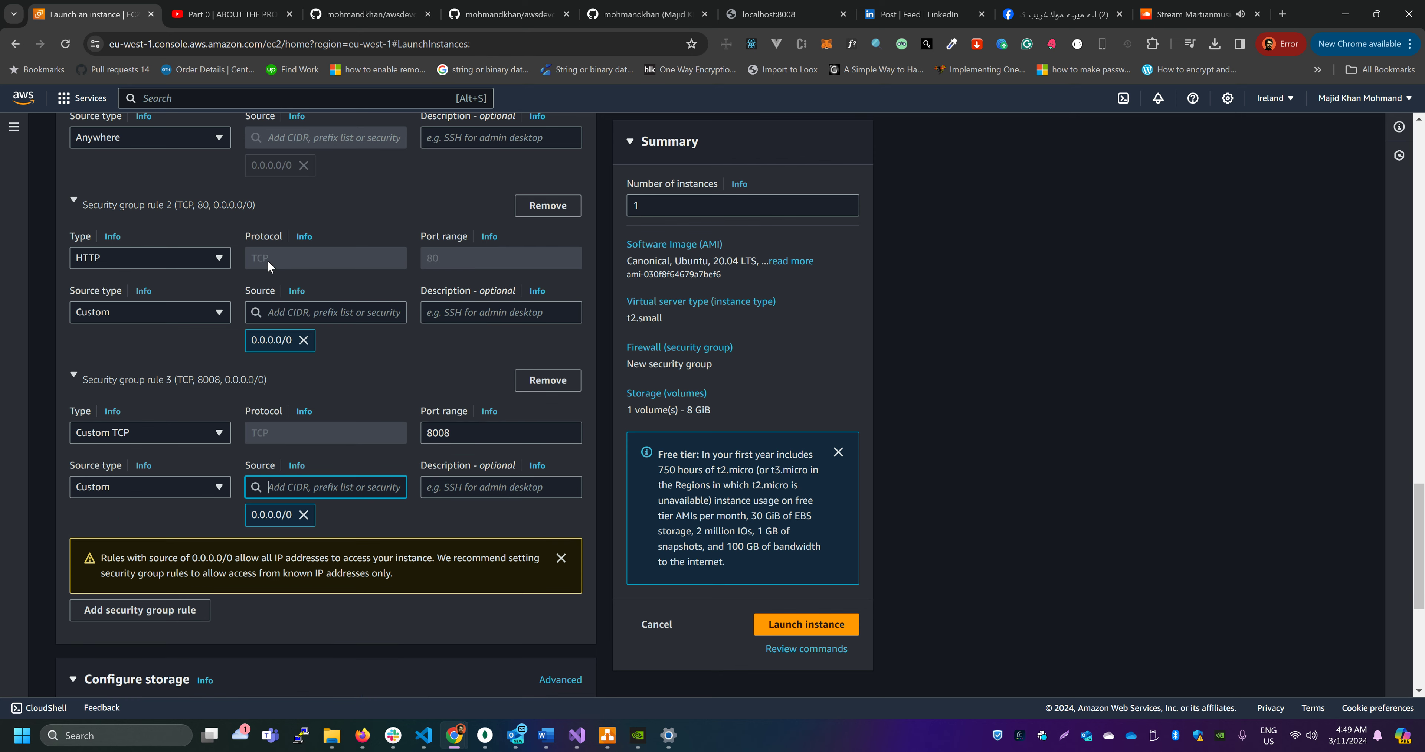
{"action": "double_click", "coordinate": [472, 424]}
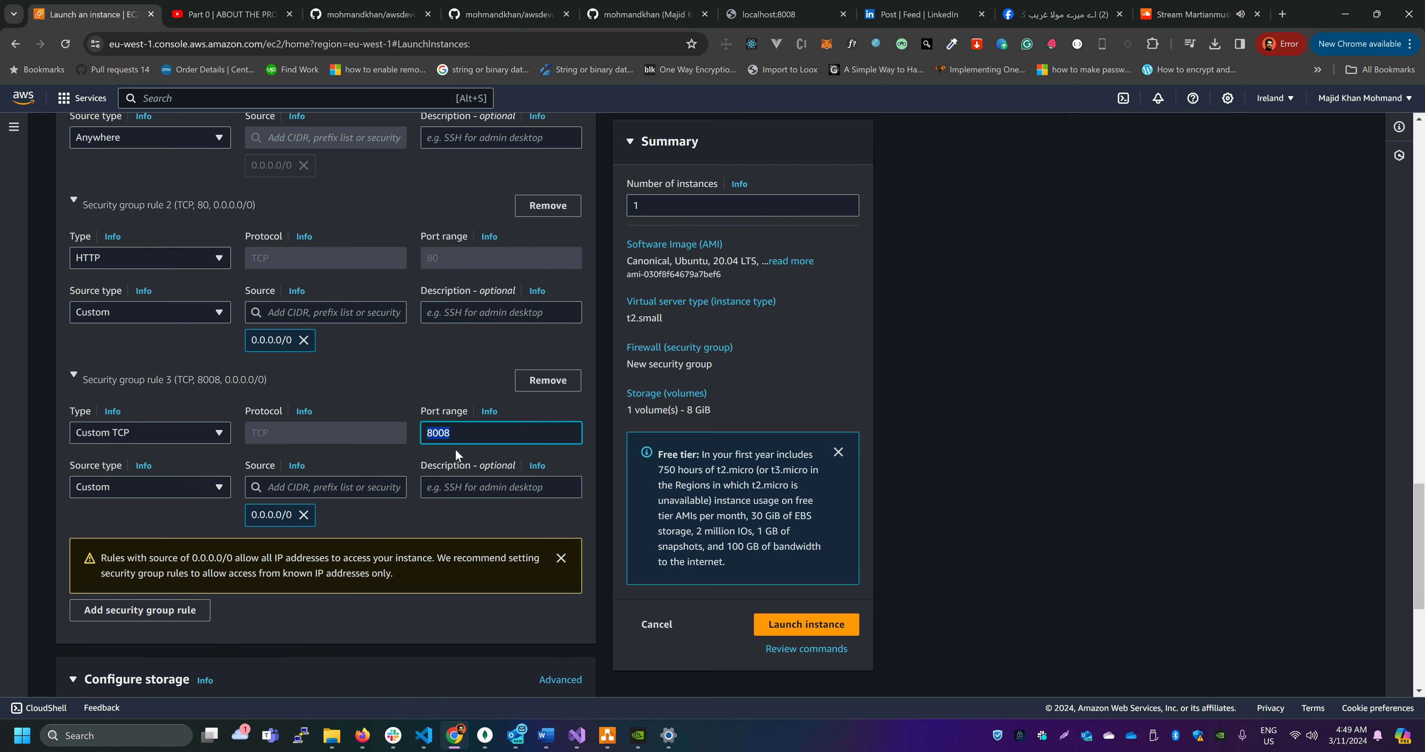
Step: Check the Node demo app running at localhost:8008 and open its /products route
{"action": "left_click", "coordinate": [769, 17]}
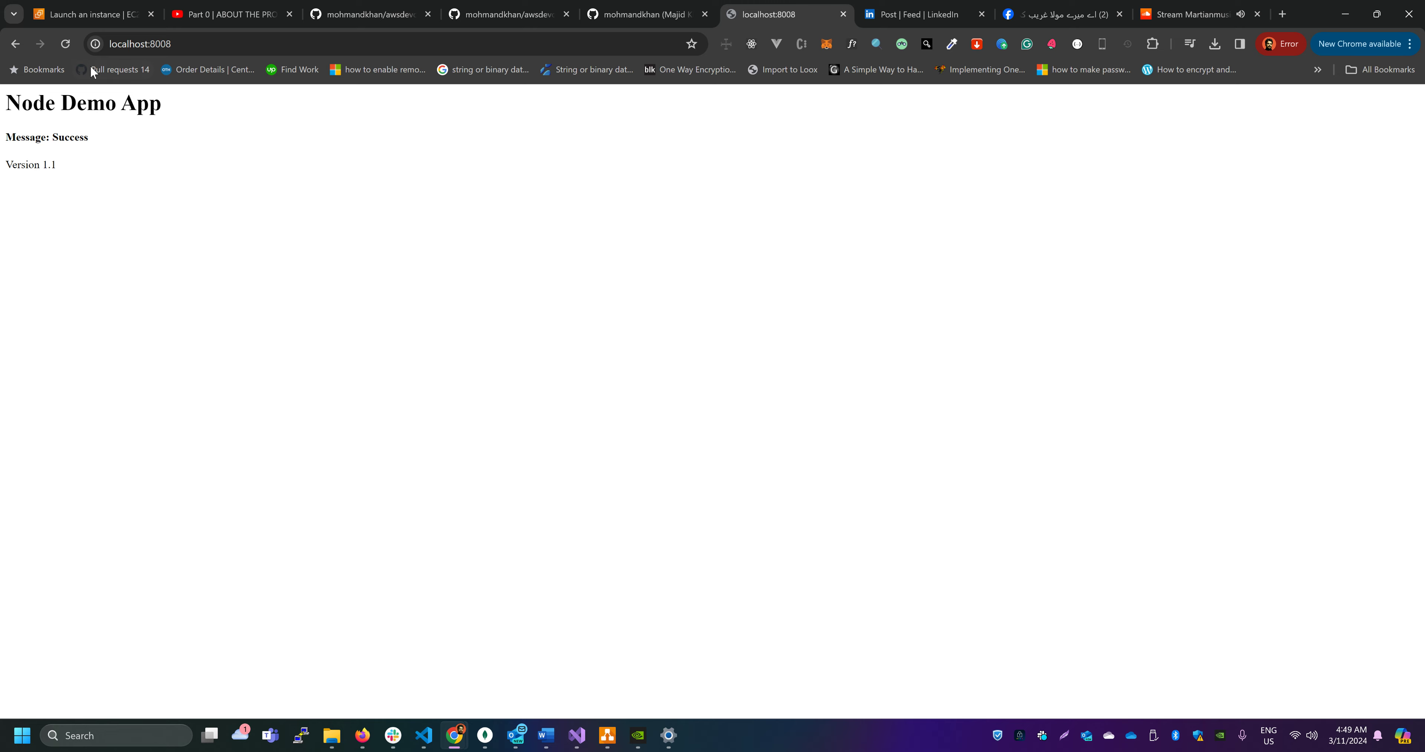
{"action": "left_click", "coordinate": [70, 41]}
{"action": "left_click", "coordinate": [171, 45]}
{"action": "left_click_drag", "start_coordinate": [170, 46], "coordinate": [151, 47]}
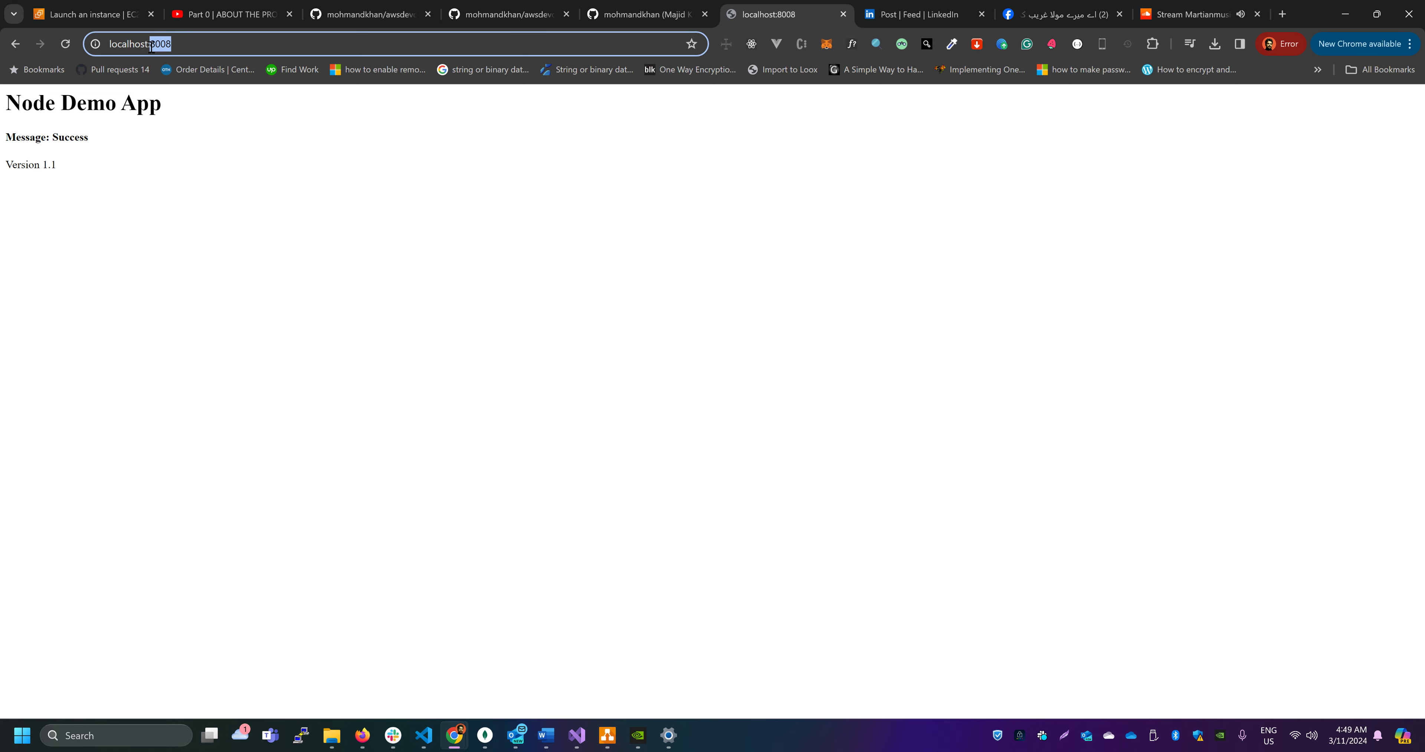
{"action": "left_click", "coordinate": [198, 45]}
{"action": "type", "text": "/"}
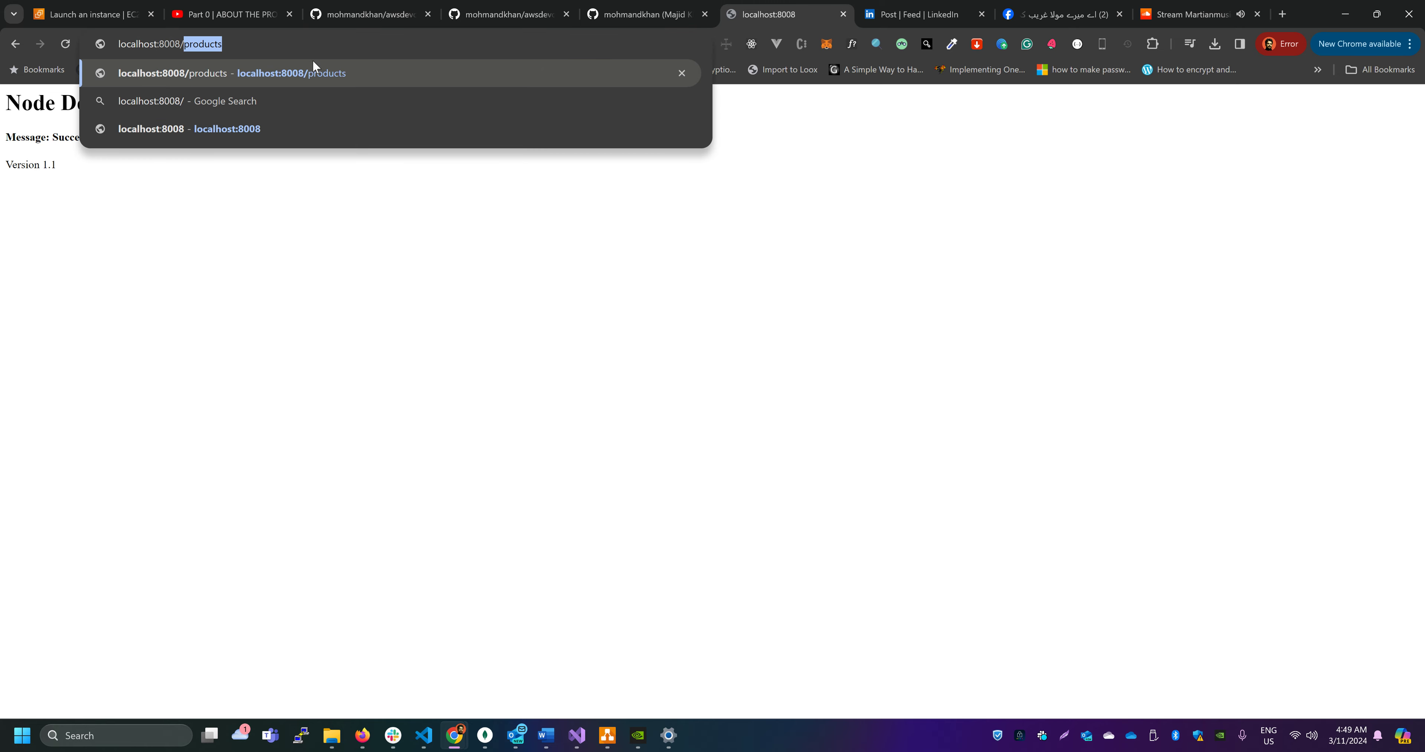
{"action": "type", "text": "P"}
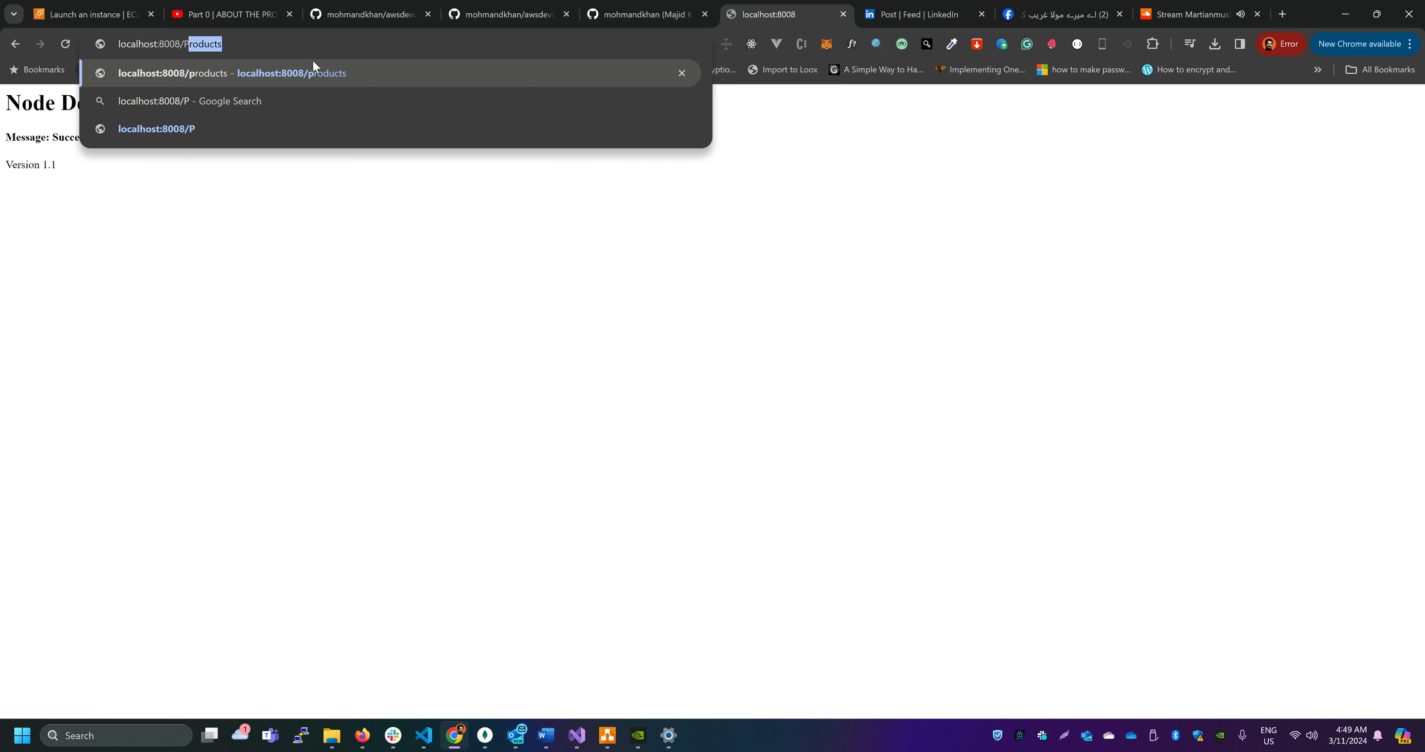
{"action": "key", "text": "BackSpace"}
{"action": "key", "text": "BackSpace"}
{"action": "type", "text": "["}
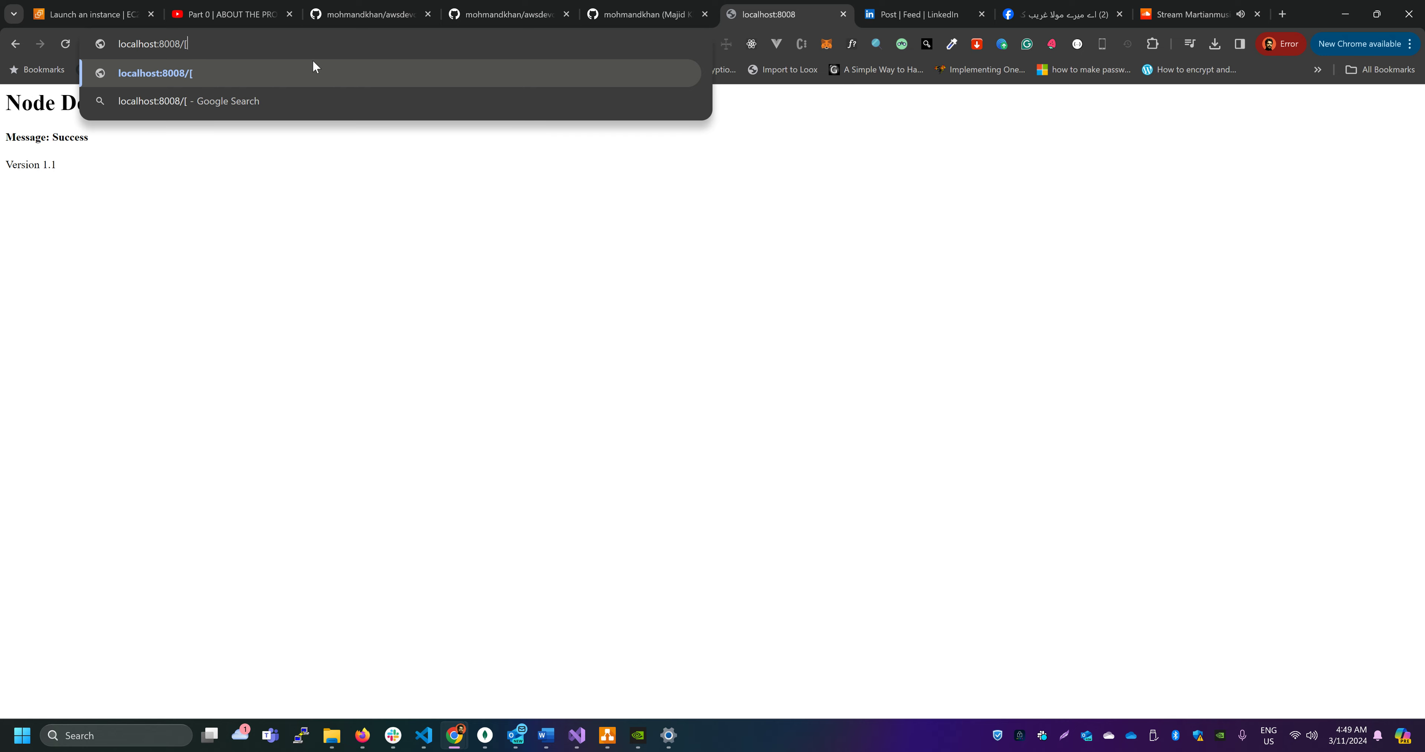
{"action": "key", "text": "BackSpace"}
{"action": "type", "text": "products"}
{"action": "key", "text": "Return"}
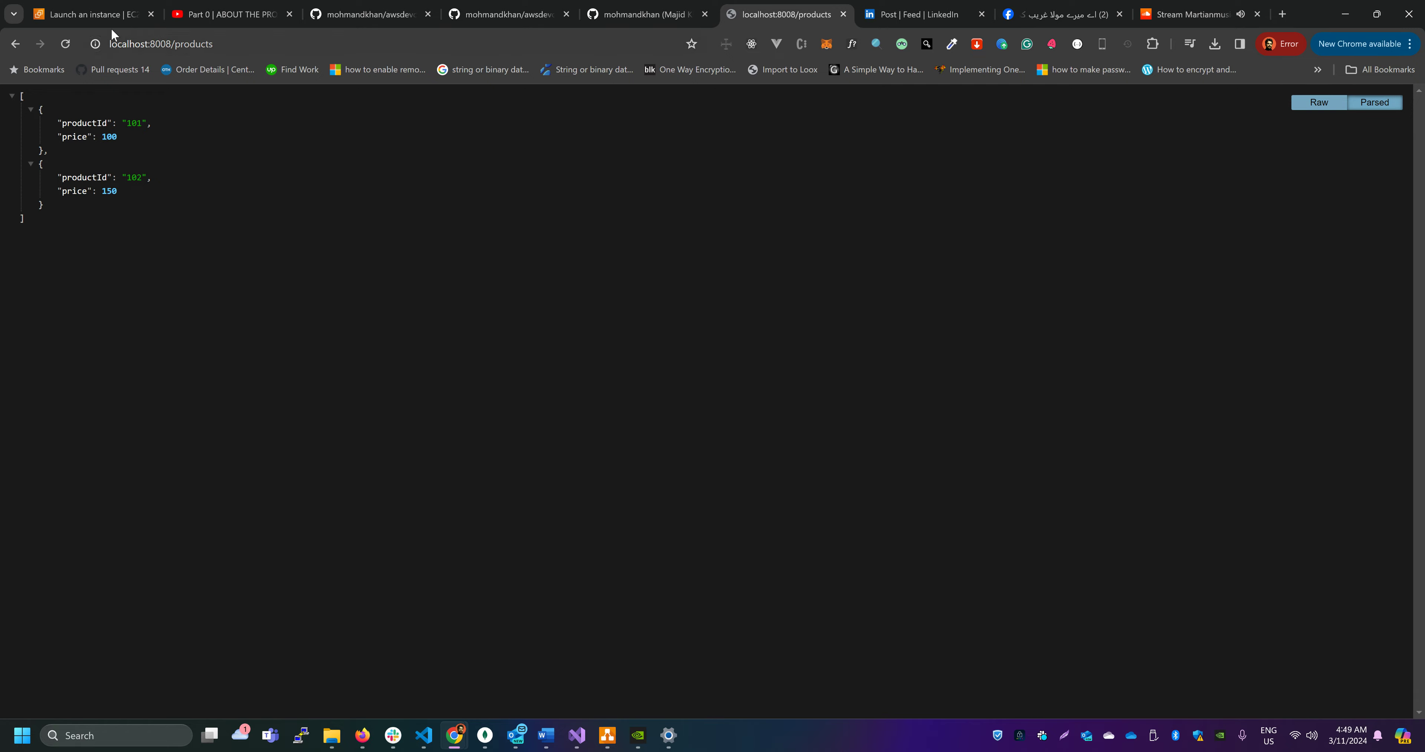
Step: Return to the EC2 launch page and set the root volume size to 20 GiB, keeping the gp2 volume type
{"action": "left_click", "coordinate": [91, 13]}
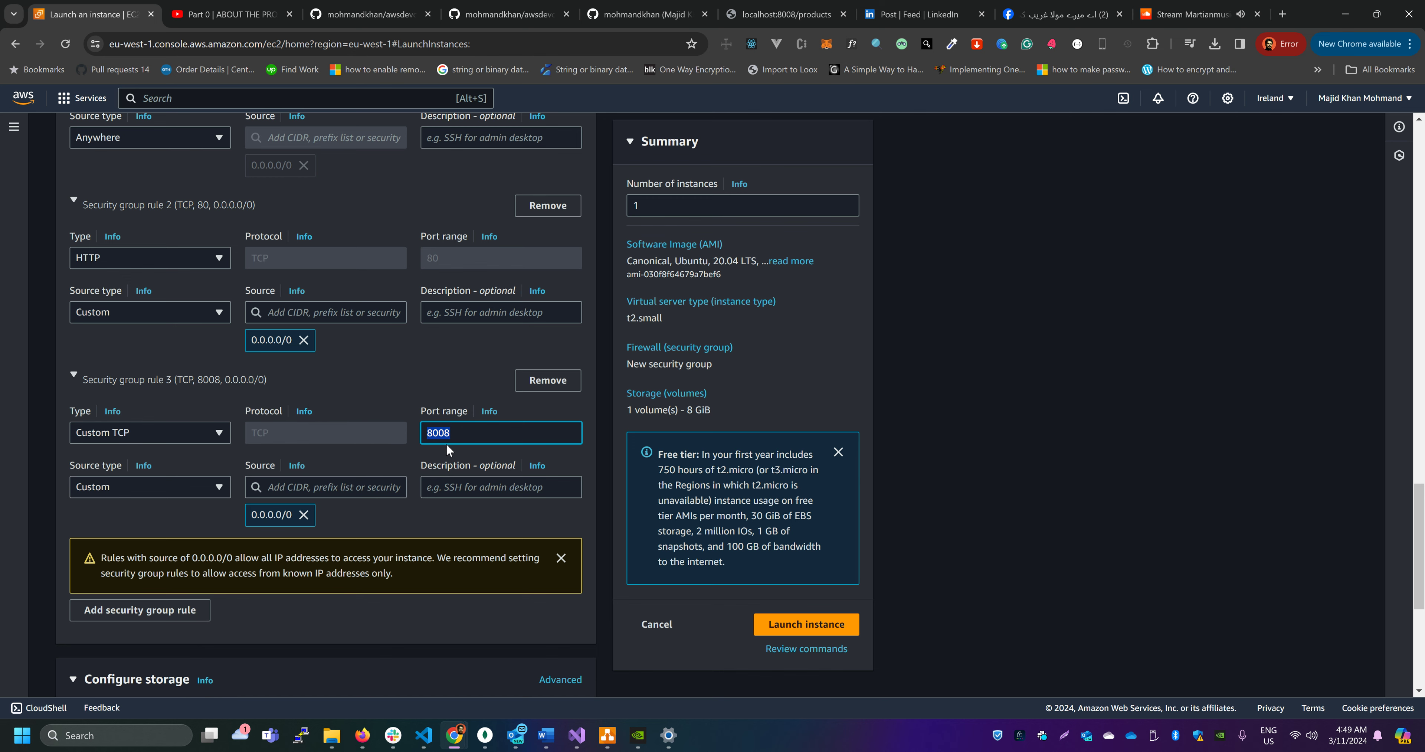
{"action": "scroll", "coordinate": [454, 436], "scroll_direction": "up", "scroll_amount": 3}
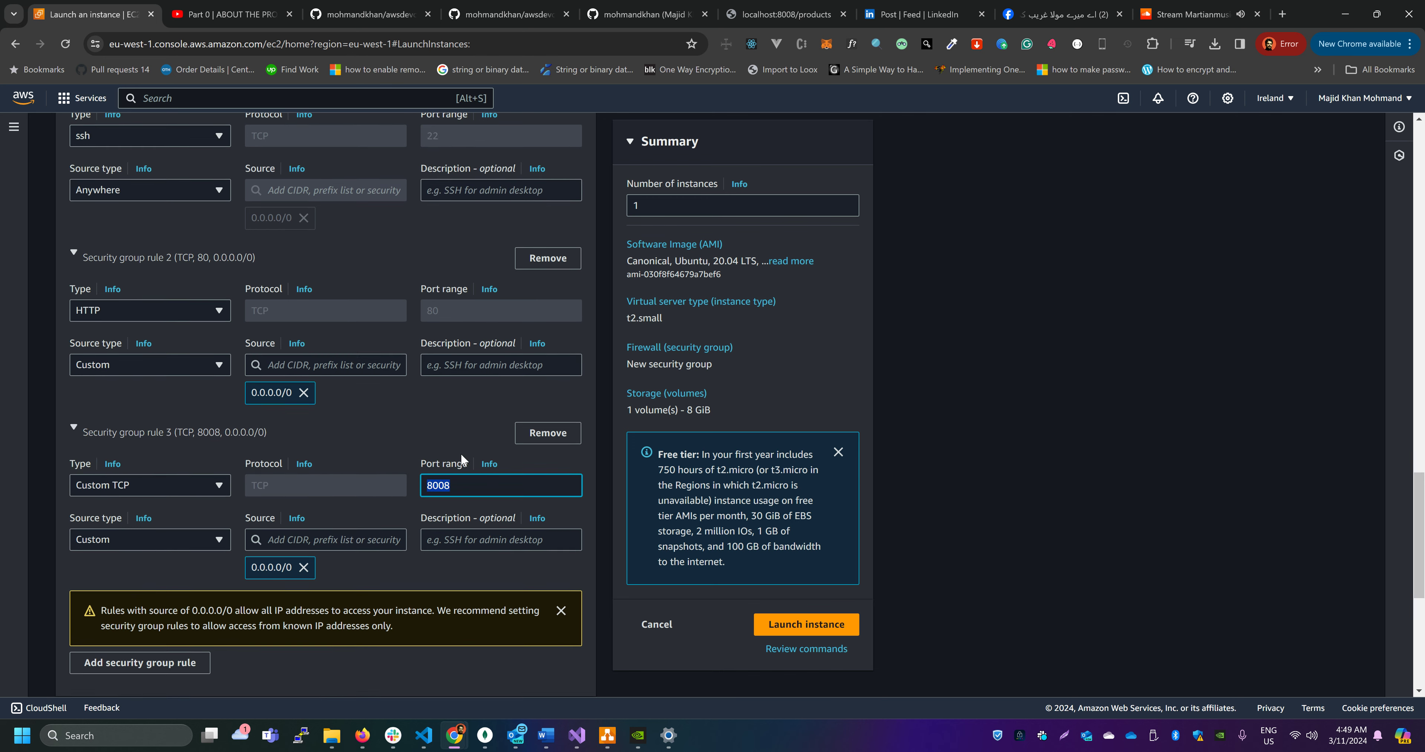
{"action": "scroll", "coordinate": [434, 432], "scroll_direction": "down", "scroll_amount": 2}
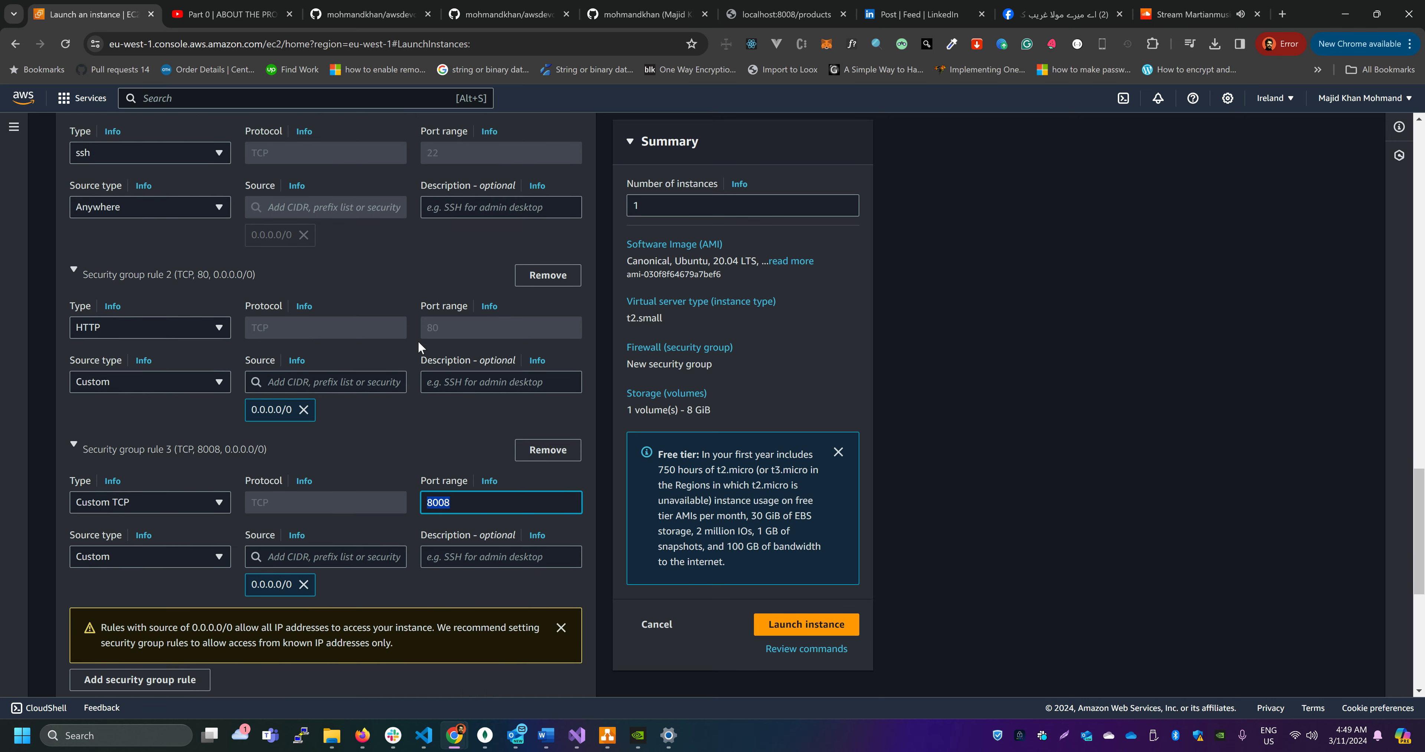
{"action": "scroll", "coordinate": [405, 412], "scroll_direction": "down", "scroll_amount": 1}
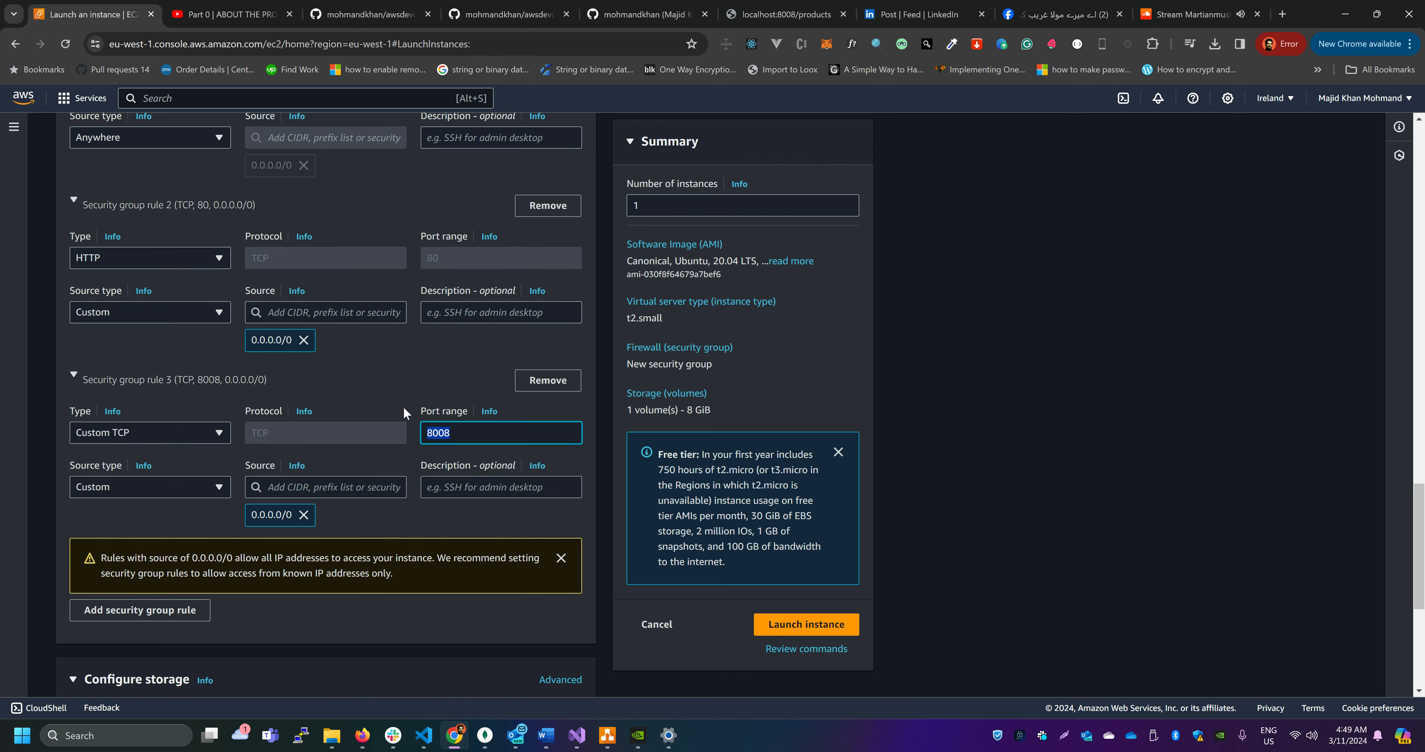
{"action": "scroll", "coordinate": [404, 410], "scroll_direction": "down", "scroll_amount": 5}
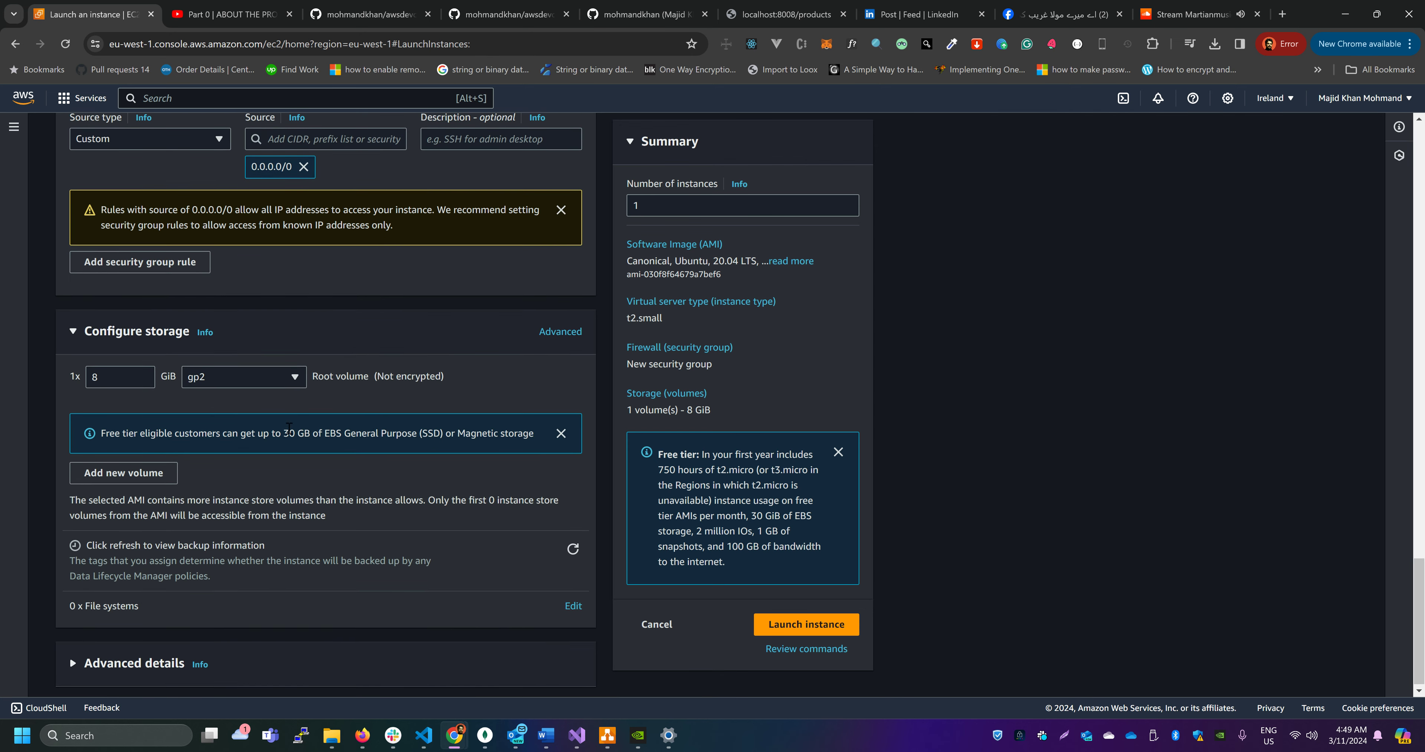
{"action": "double_click", "coordinate": [95, 377]}
{"action": "type", "text": "20"}
{"action": "left_click", "coordinate": [258, 380]}
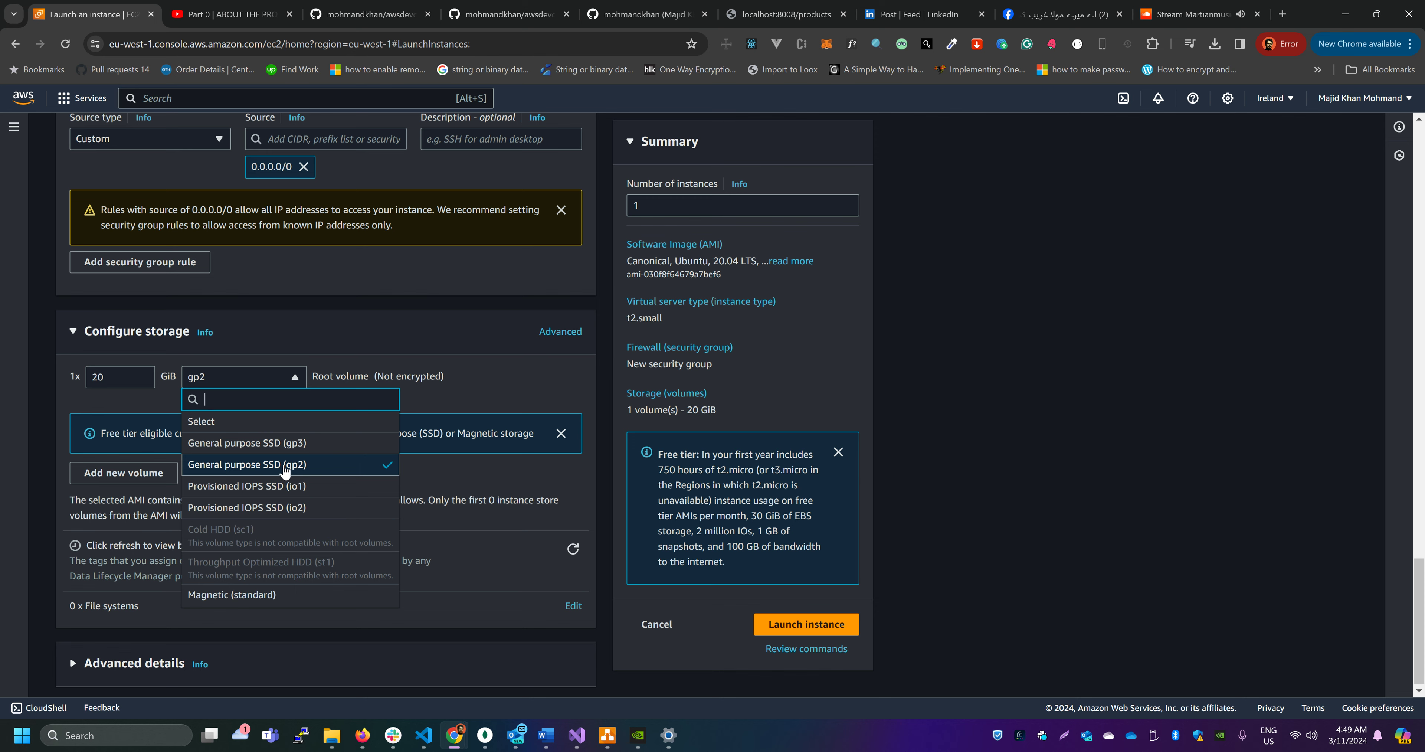
{"action": "left_click", "coordinate": [482, 475]}
{"action": "scroll", "coordinate": [468, 470], "scroll_direction": "down", "scroll_amount": 1}
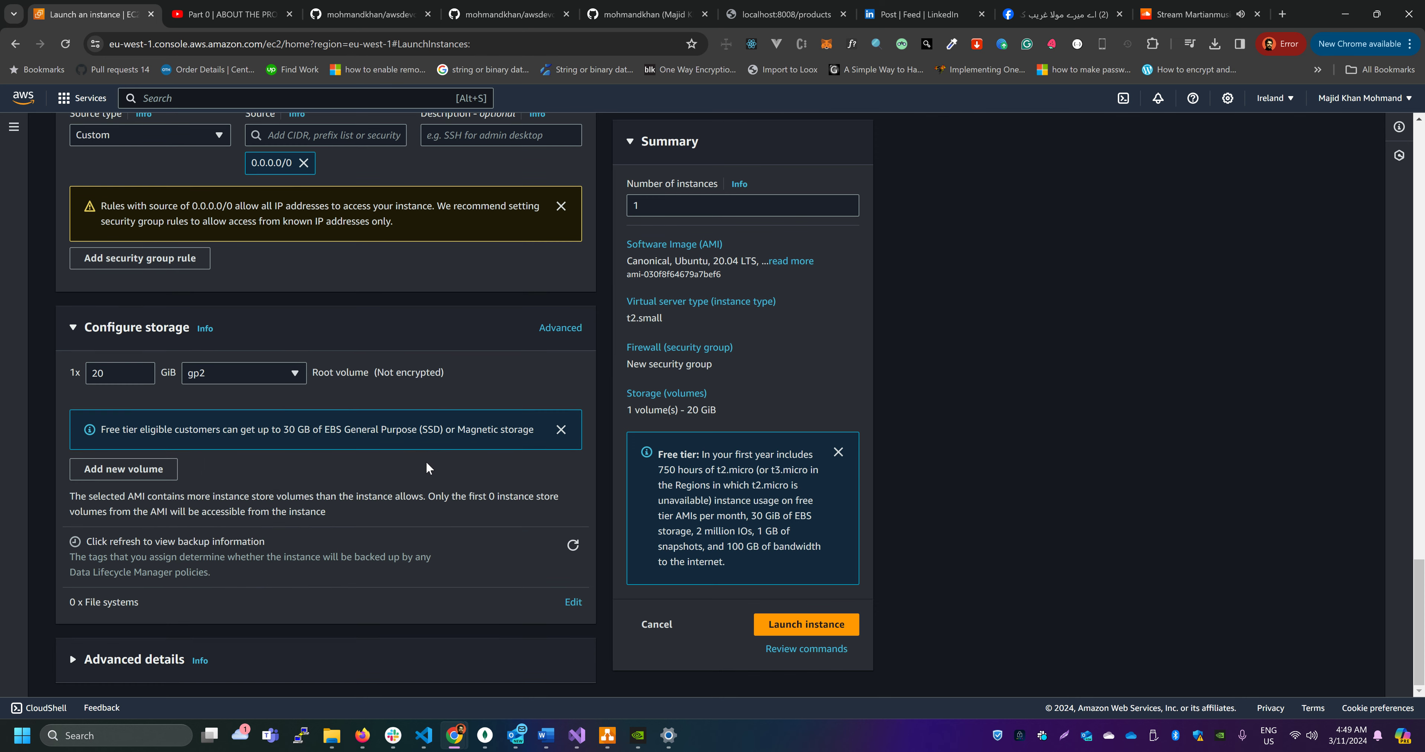
Step: Expand the instance's advanced details and look through the available IAM instance profiles
{"action": "left_click", "coordinate": [74, 661]}
{"action": "scroll", "coordinate": [168, 383], "scroll_direction": "down", "scroll_amount": 5}
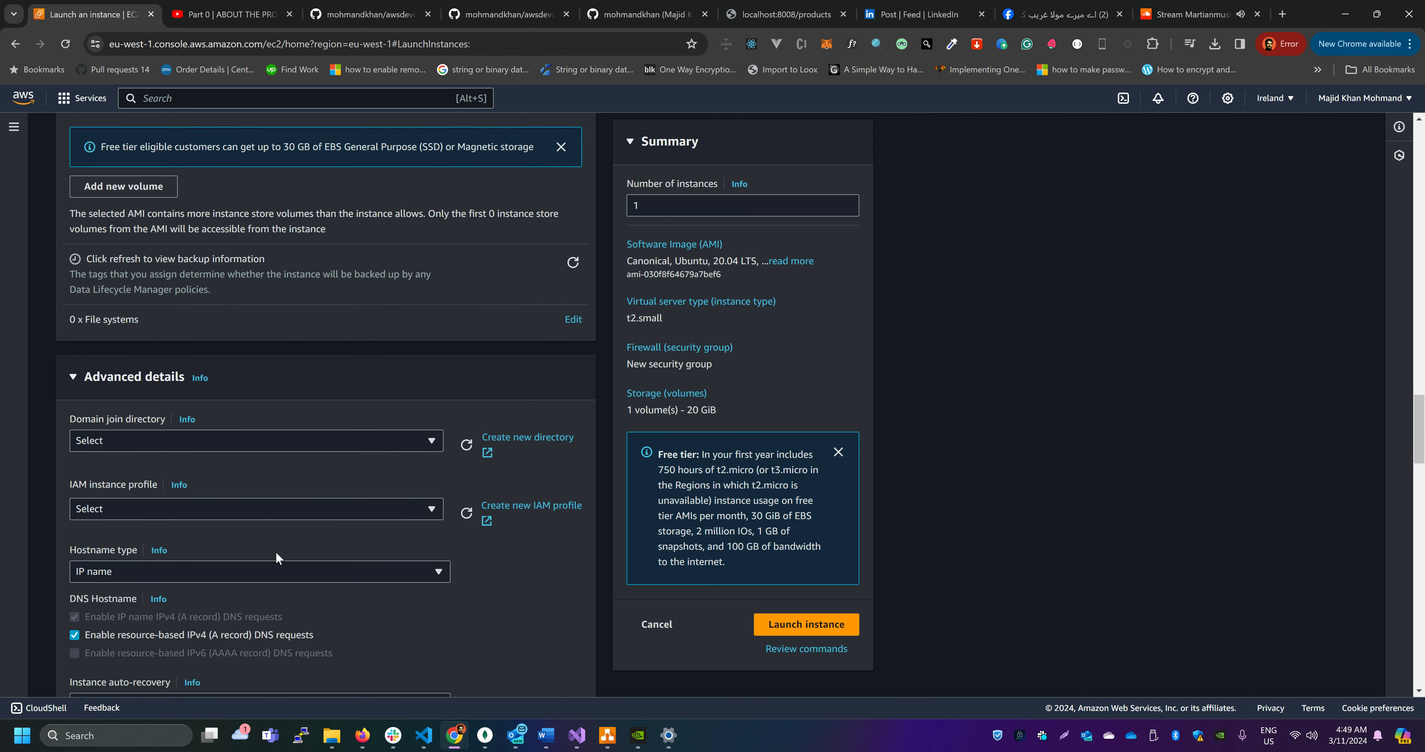
{"action": "scroll", "coordinate": [107, 400], "scroll_direction": "down", "scroll_amount": 1}
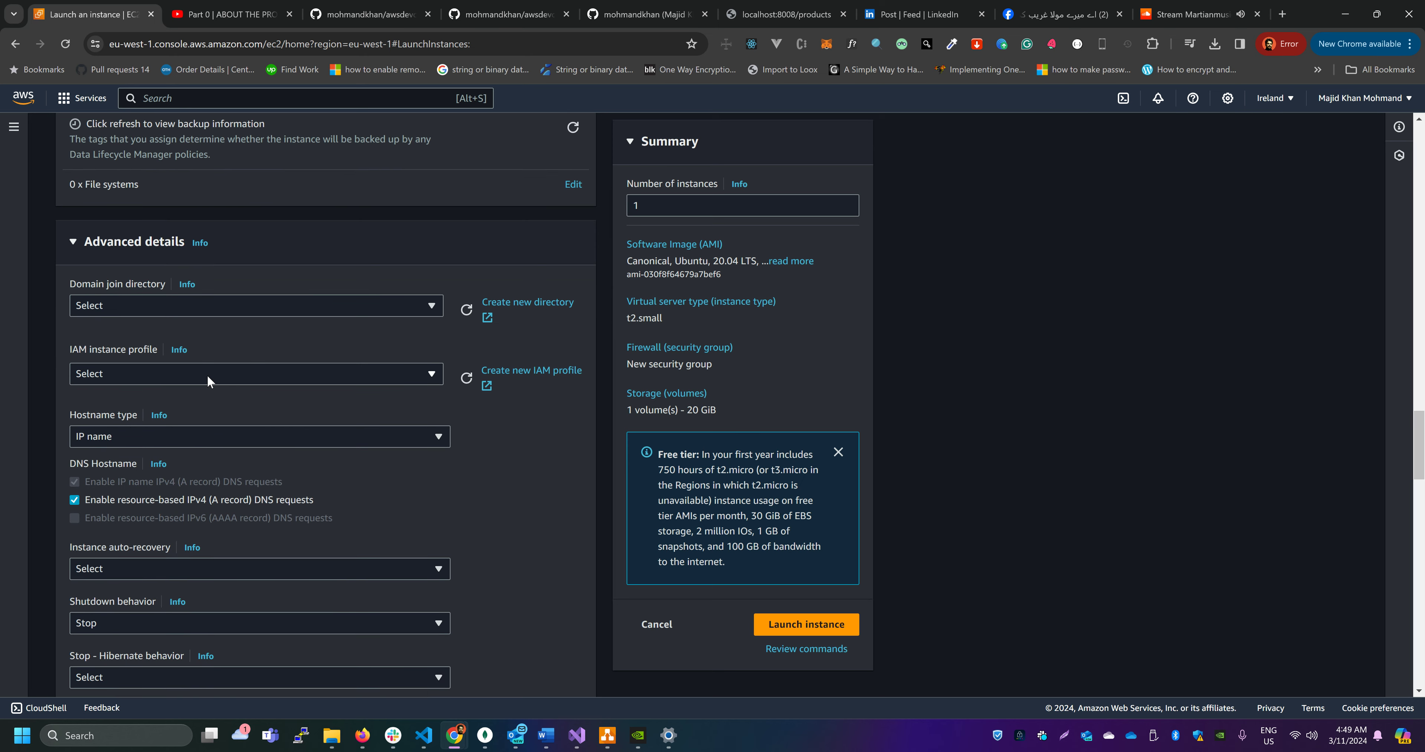
{"action": "left_click", "coordinate": [266, 376]}
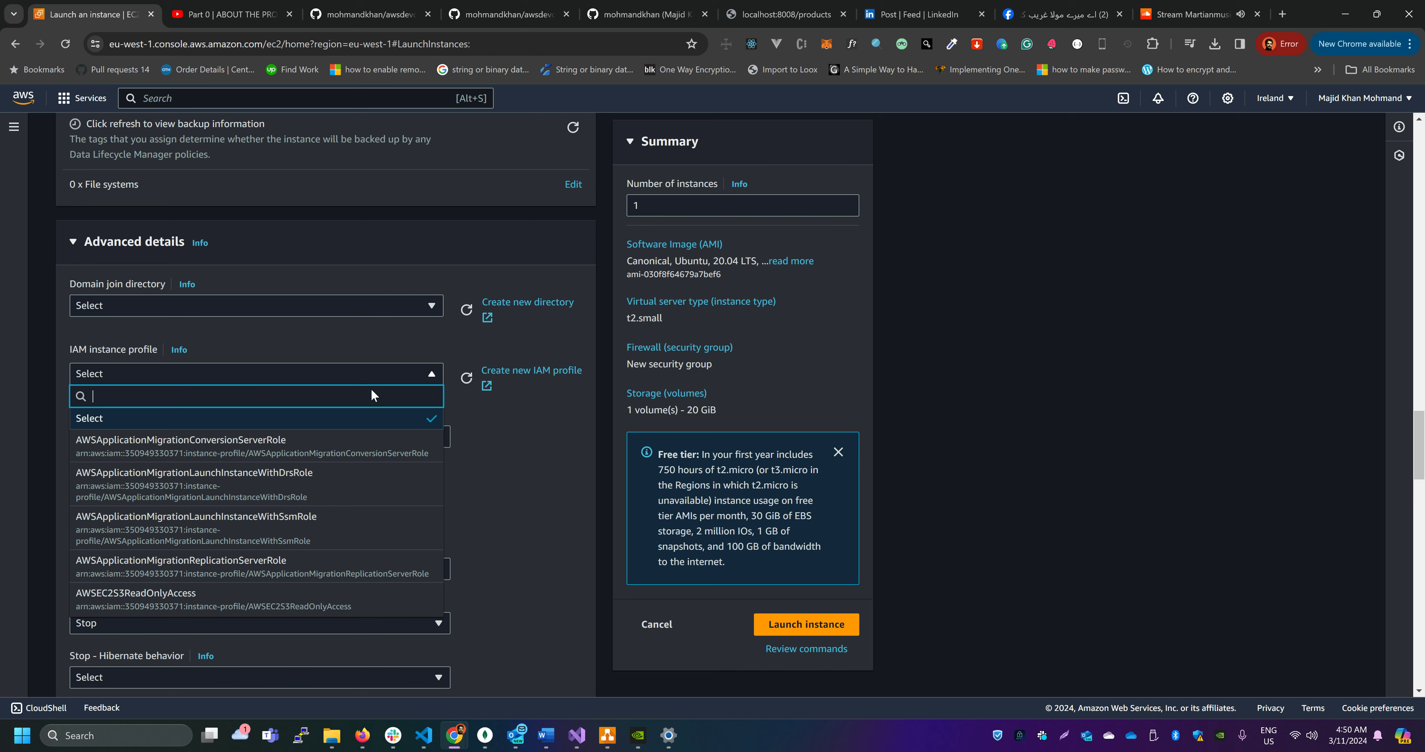
{"action": "left_click", "coordinate": [526, 411]}
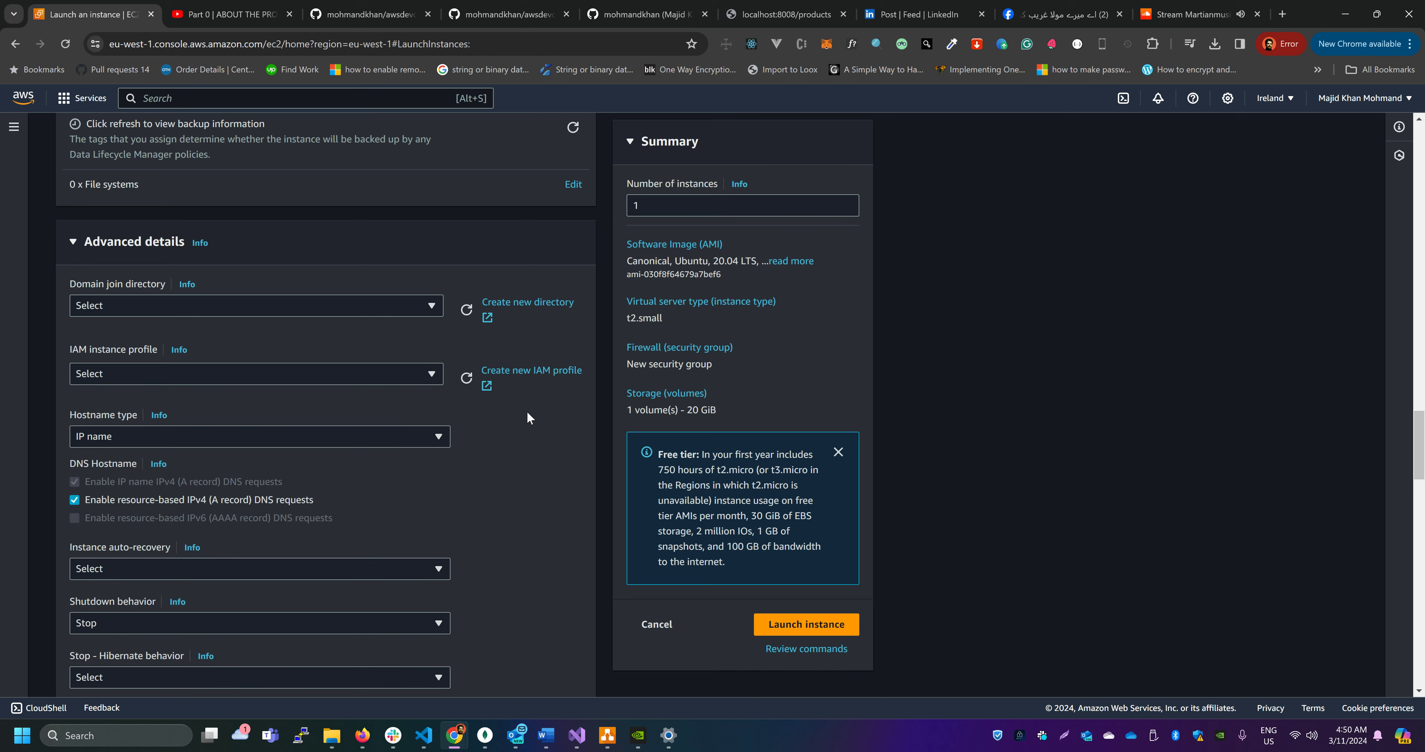
Step: Start creating a new IAM role with AWS service as the trusted entity and EC2 as the use case
{"action": "left_click", "coordinate": [540, 378]}
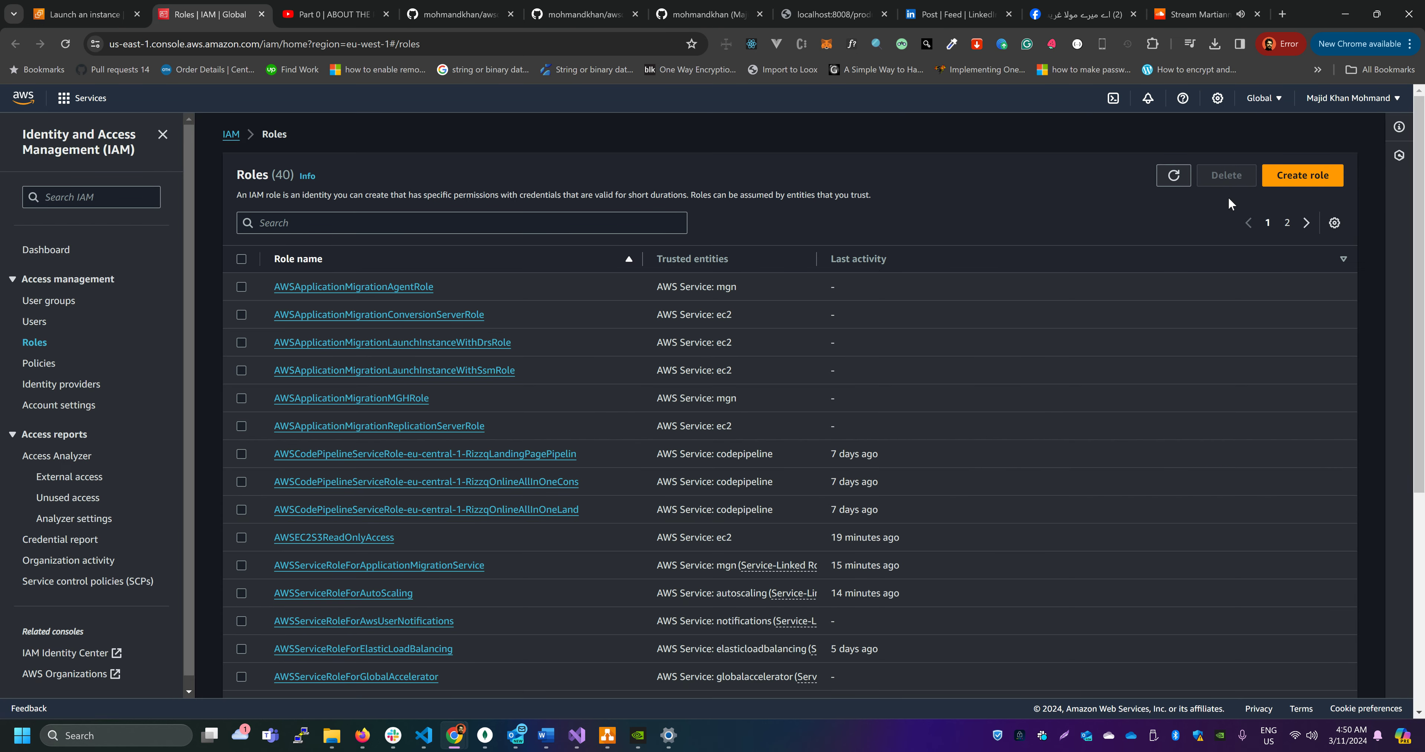
{"action": "left_click", "coordinate": [1301, 176]}
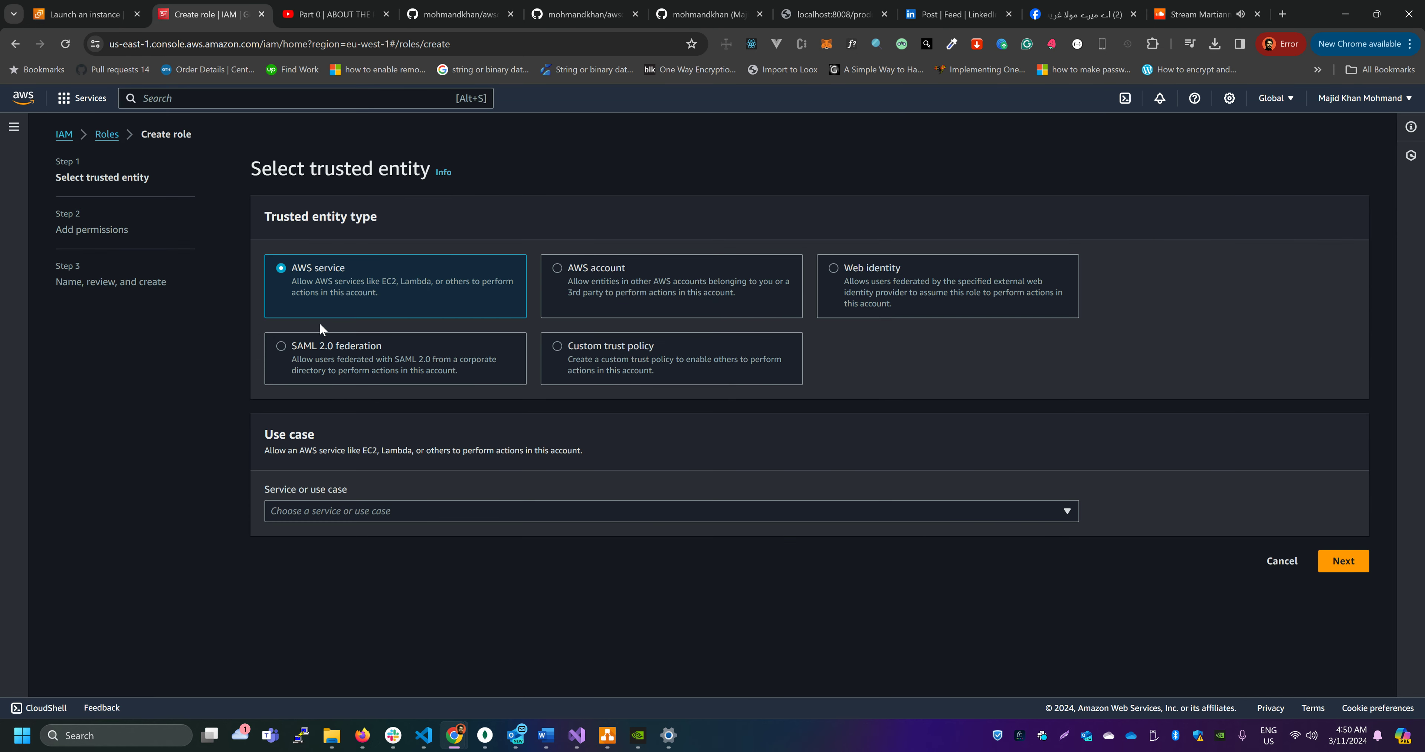
{"action": "left_click", "coordinate": [326, 510]}
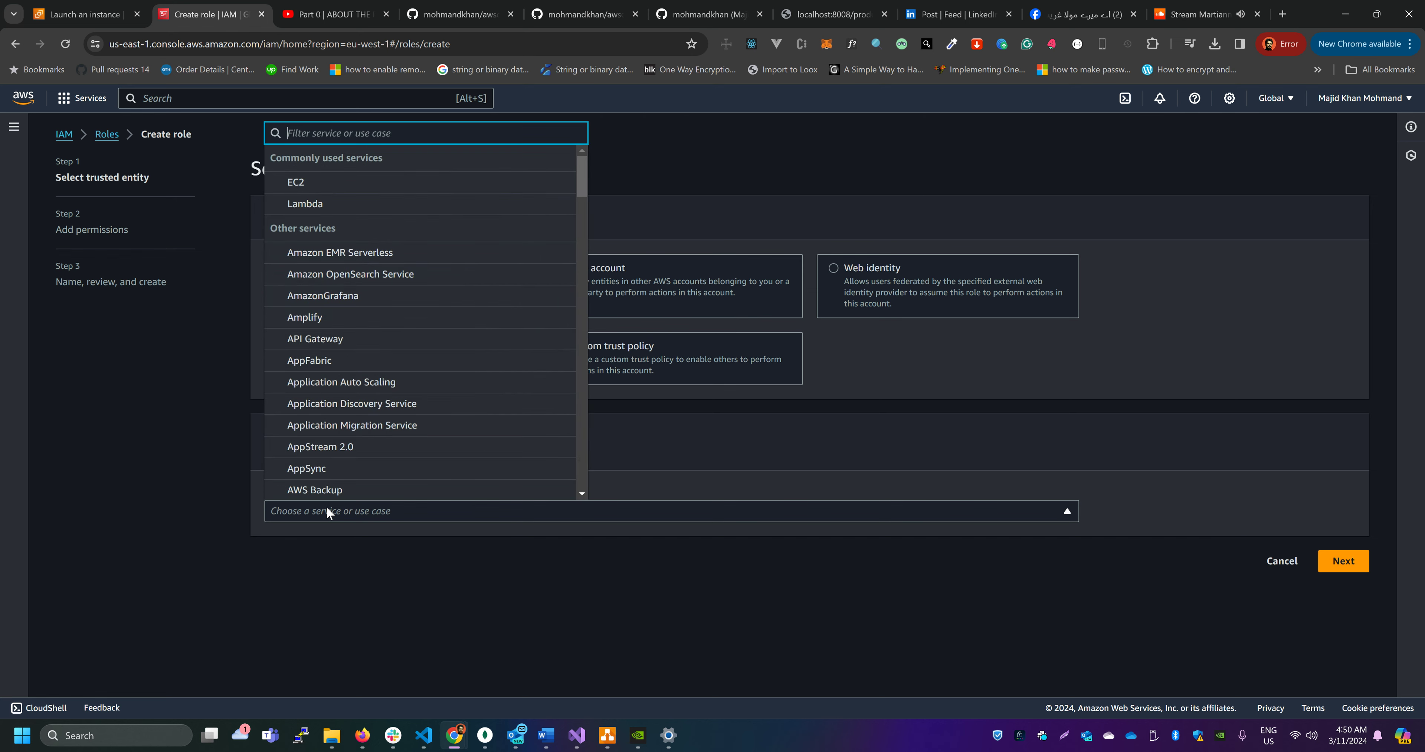
{"action": "left_click", "coordinate": [357, 184]}
{"action": "scroll", "coordinate": [939, 604], "scroll_direction": "down", "scroll_amount": 3}
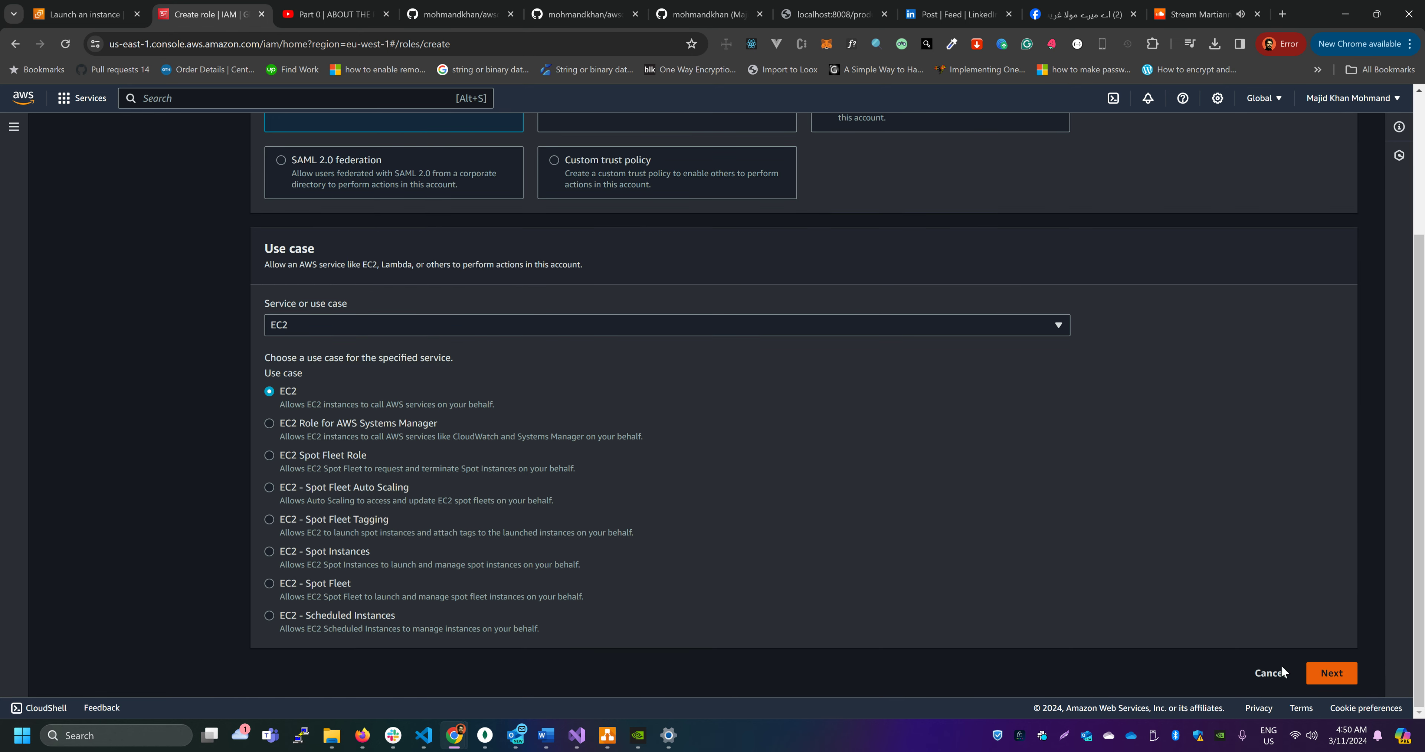
{"action": "left_click", "coordinate": [1331, 673]}
Step: Find the AmazonS3ReadOnlyAccess policy, attach it to the new role and continue to the naming and review stage
{"action": "left_click", "coordinate": [435, 283]}
{"action": "type", "text": "s"}
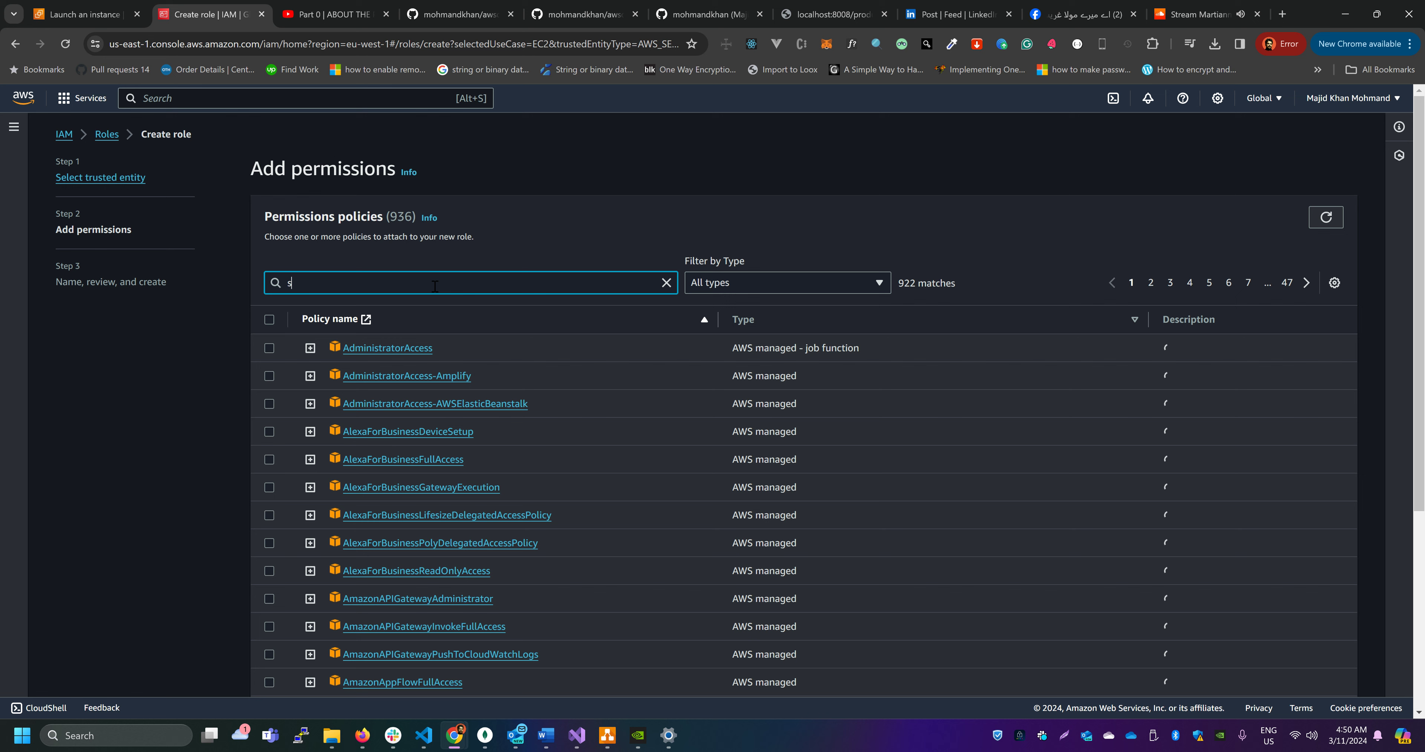
{"action": "type", "text": "3read"}
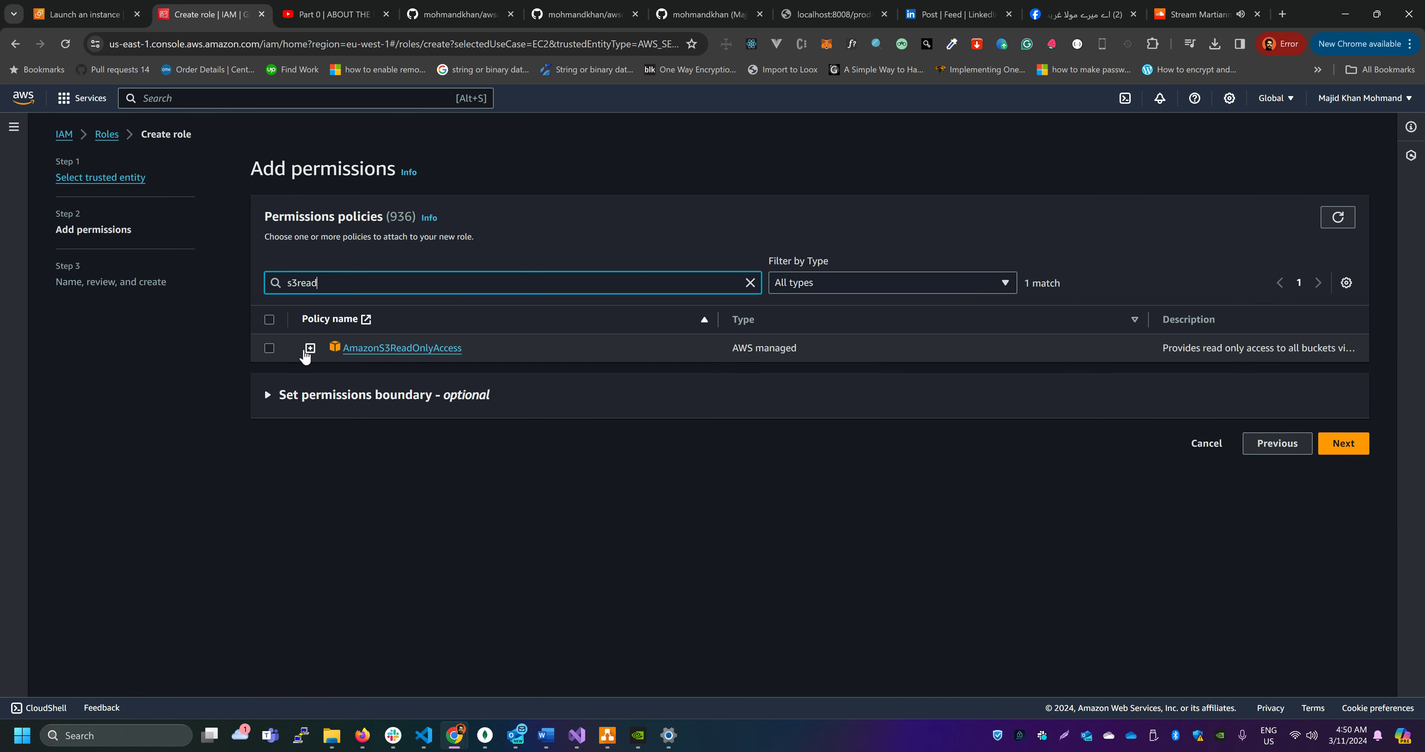
{"action": "left_click", "coordinate": [269, 348]}
{"action": "left_click", "coordinate": [1338, 445]}
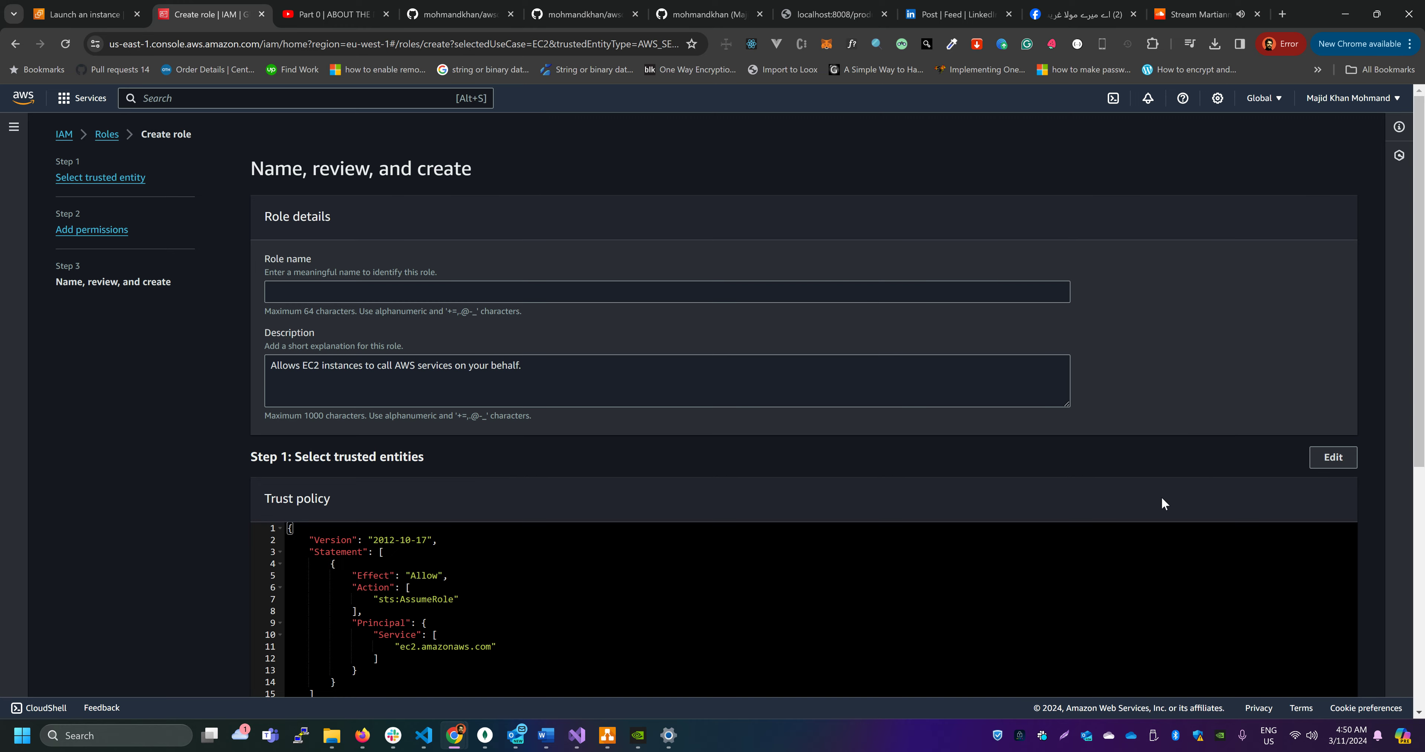
Step: Review the new role's trust policy and permissions summary, and abandon the role creation for the Roles list
{"action": "left_click", "coordinate": [442, 292]}
{"action": "scroll", "coordinate": [792, 454], "scroll_direction": "down", "scroll_amount": 7}
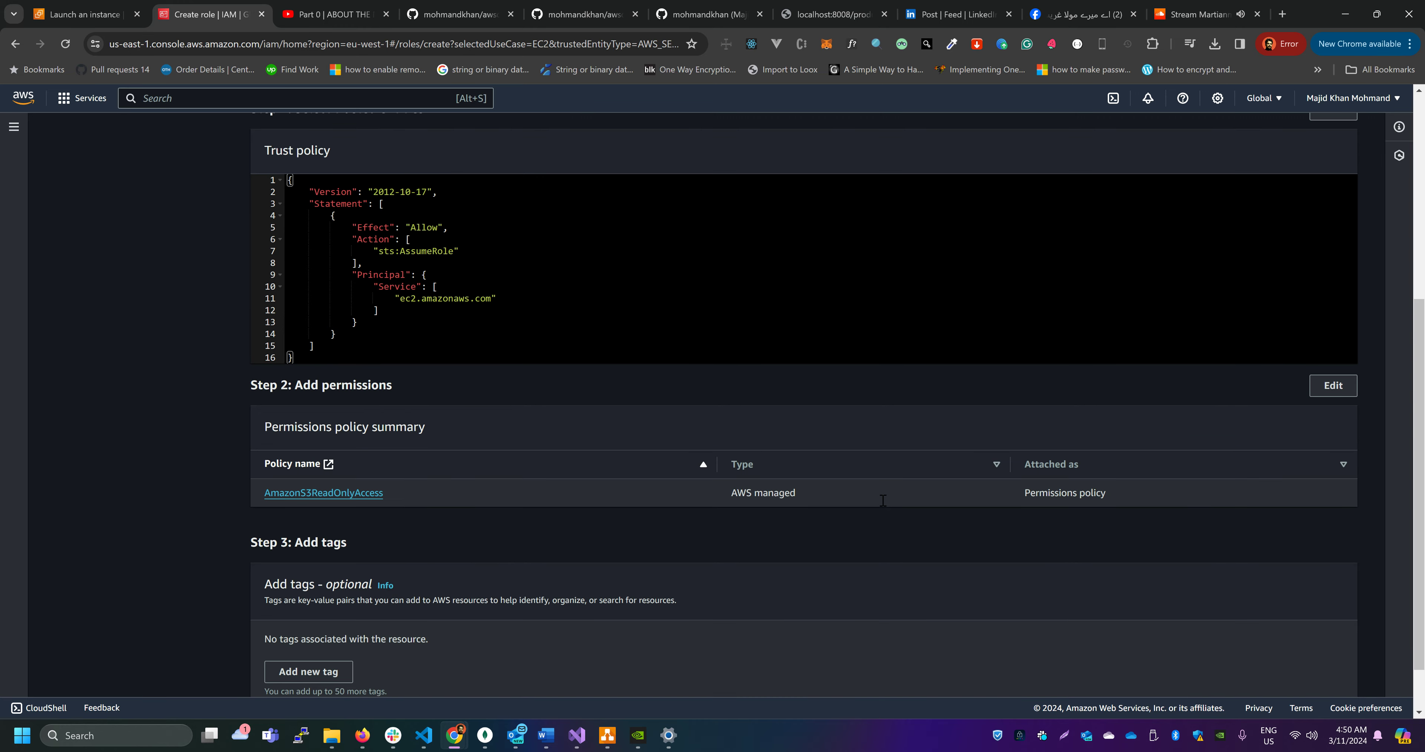
{"action": "scroll", "coordinate": [774, 498], "scroll_direction": "up", "scroll_amount": 7}
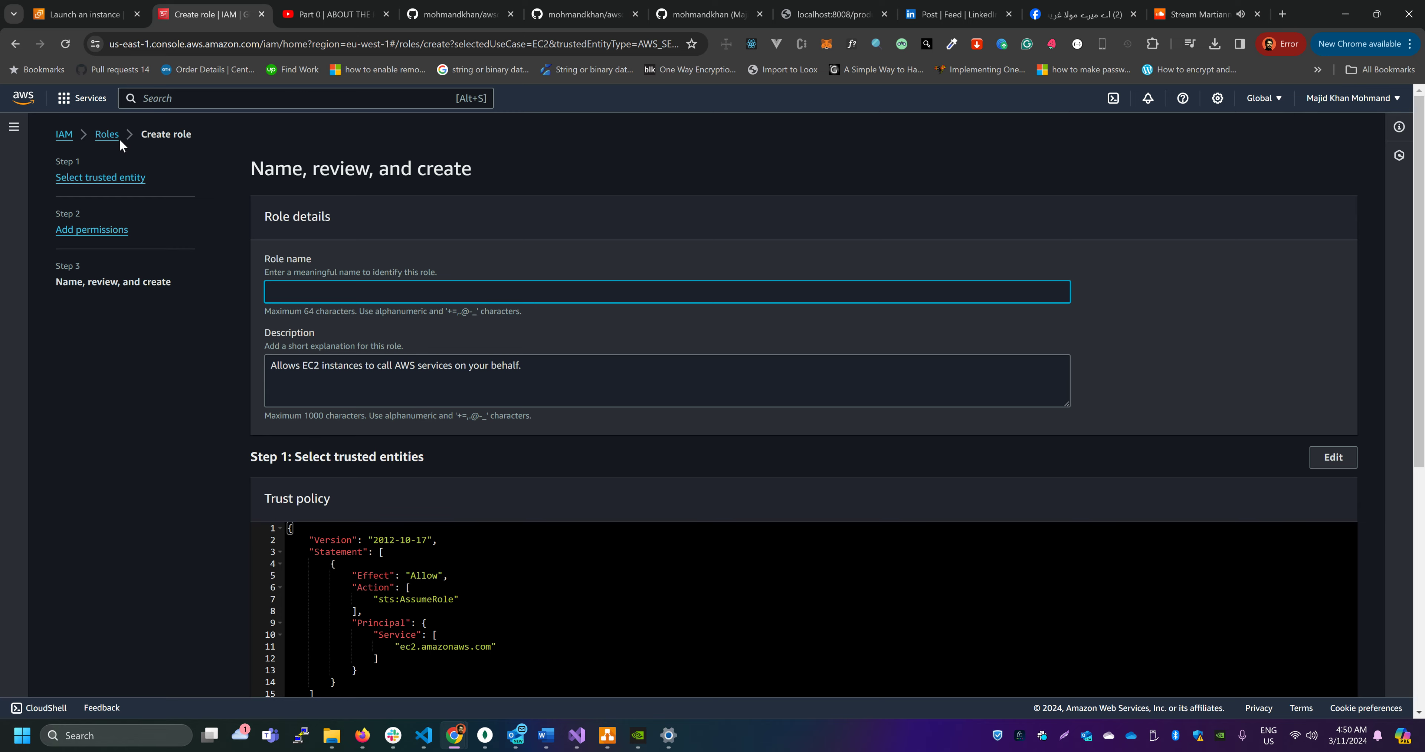
{"action": "left_click", "coordinate": [117, 137]}
{"action": "left_click", "coordinate": [866, 466]}
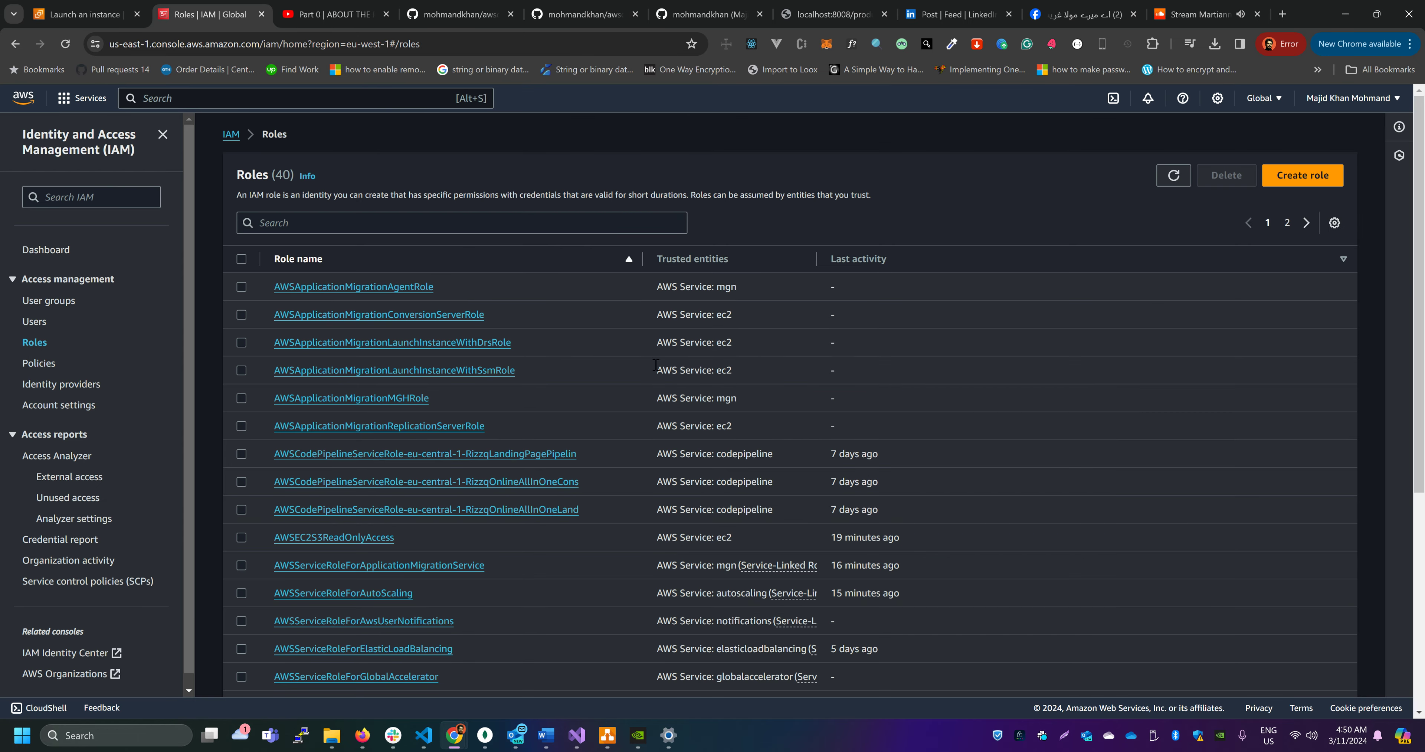
Step: Search the existing IAM roles for "ec2s" and return to the EC2 launch page
{"action": "left_click", "coordinate": [406, 224]}
{"action": "type", "text": "ec2"}
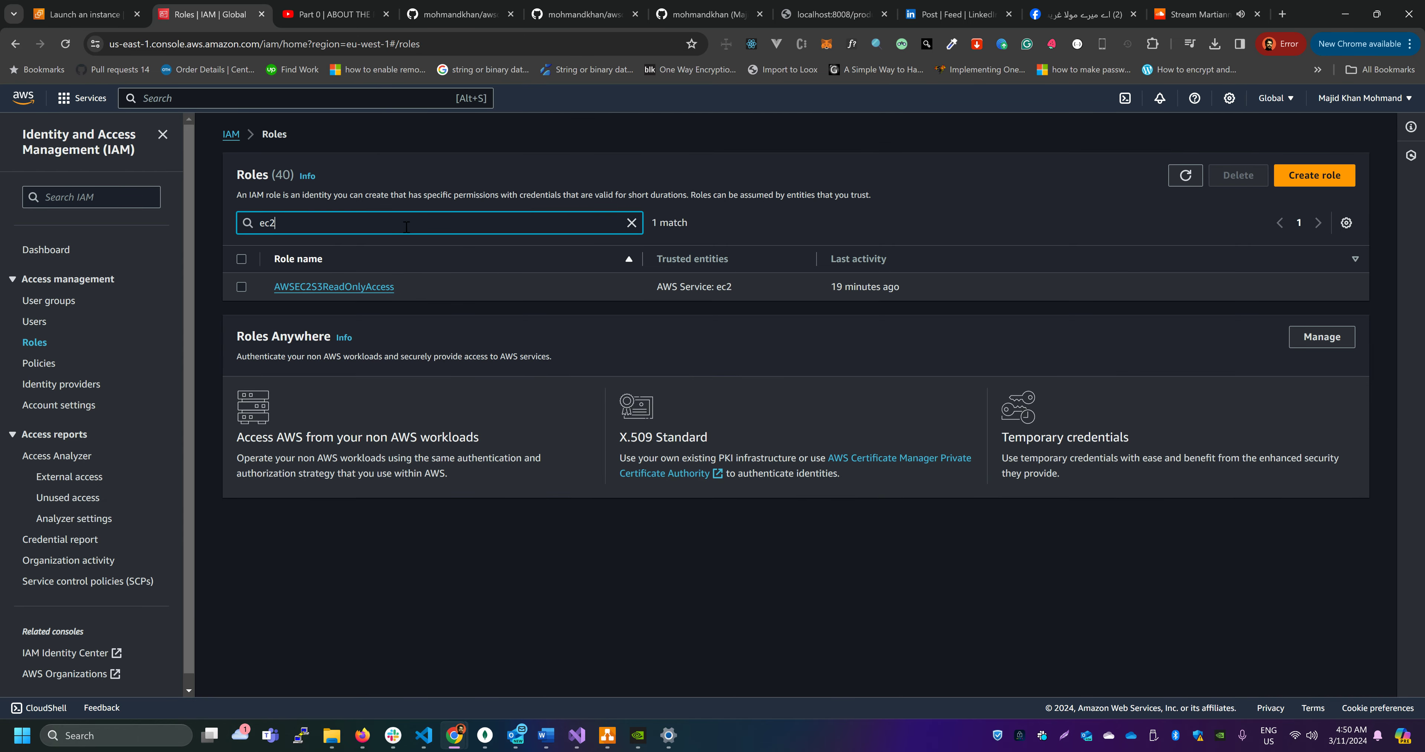
{"action": "type", "text": "s"}
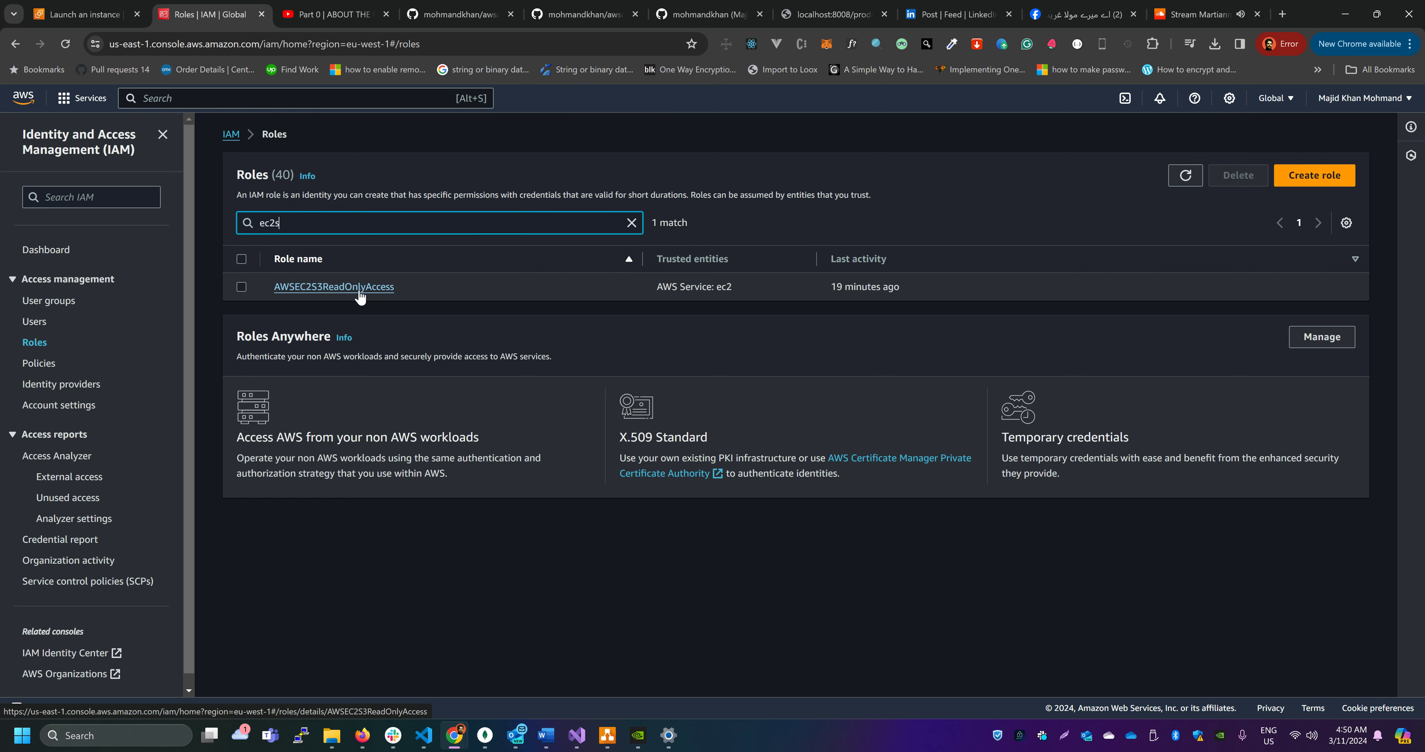
{"action": "left_click", "coordinate": [261, 13]}
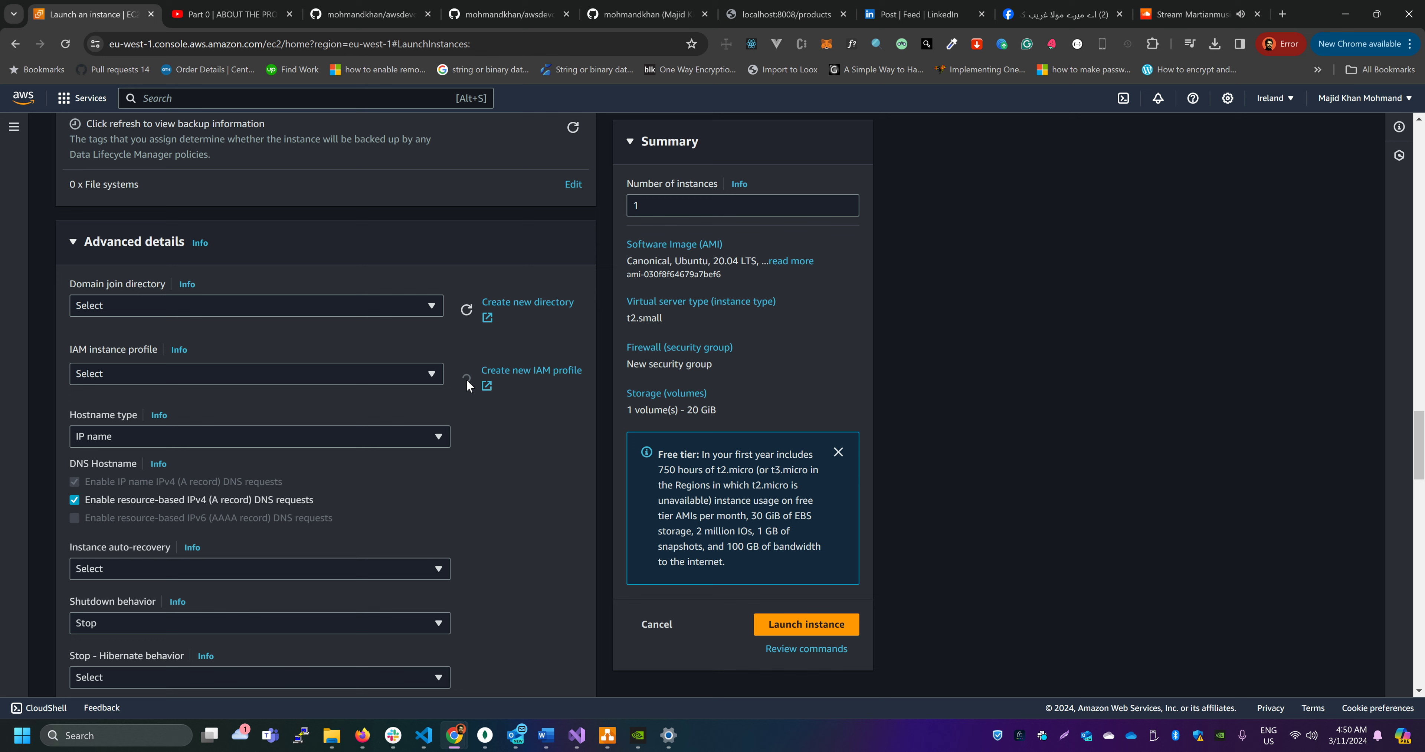
Step: Set the instance's IAM instance profile to AWSEC2S3ReadOnlyAccess, filtering the profiles by "ec2s3"
{"action": "left_click", "coordinate": [354, 378]}
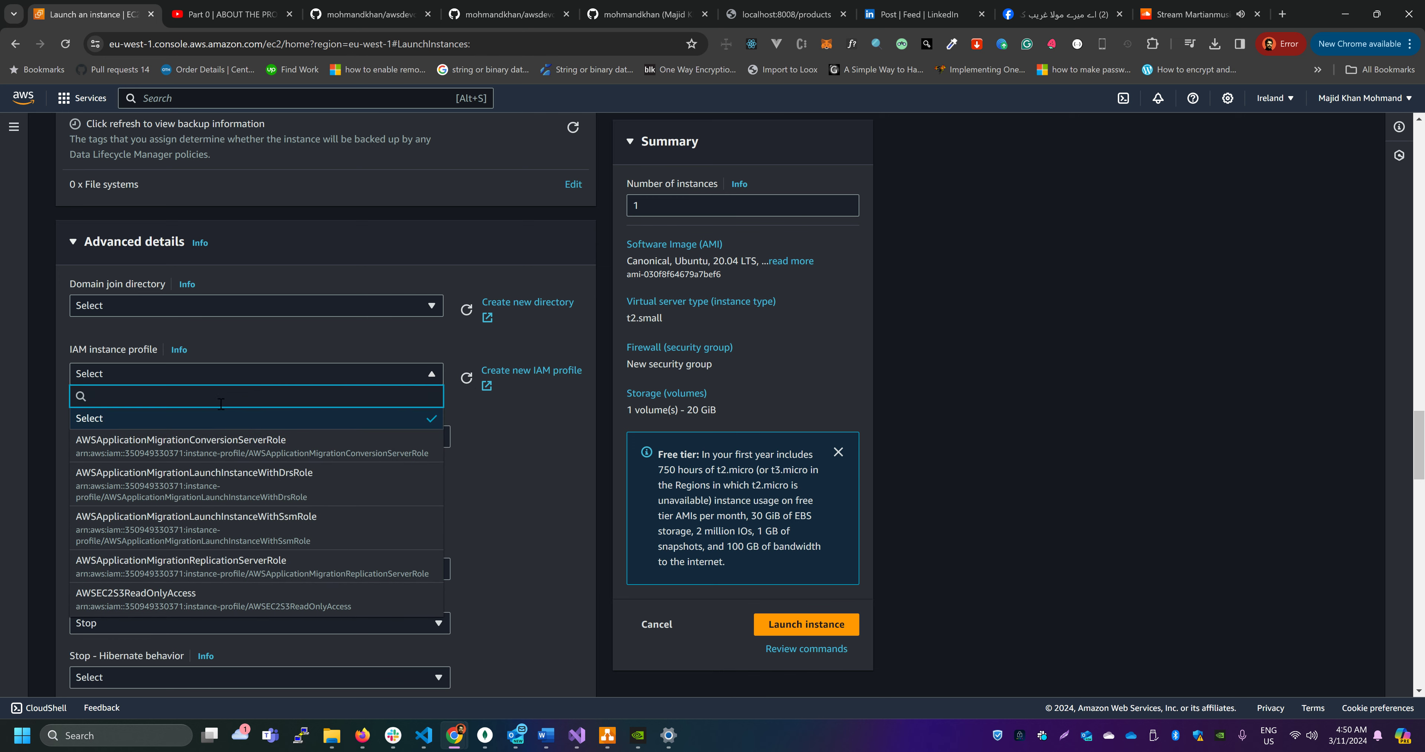
{"action": "type", "text": "ec2s"}
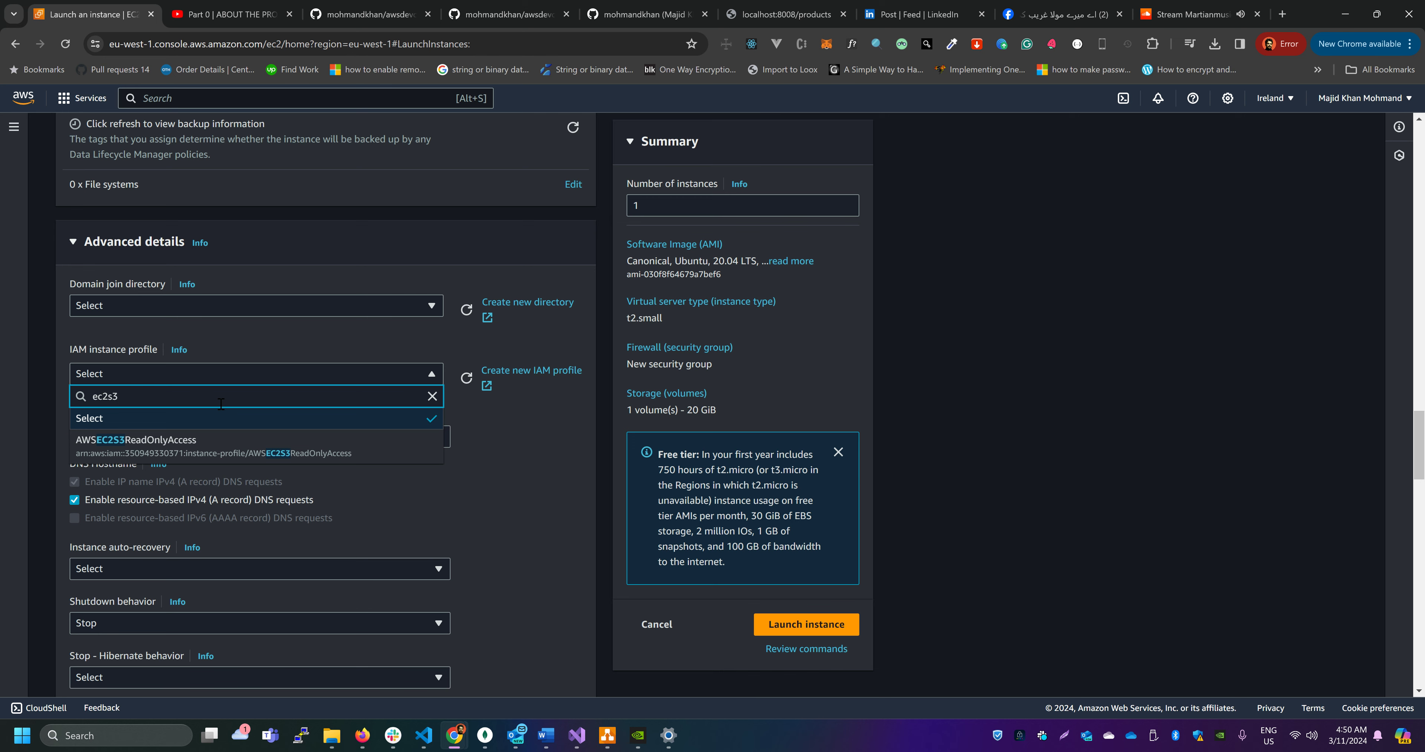
{"action": "type", "text": "3"}
{"action": "left_click", "coordinate": [189, 448]}
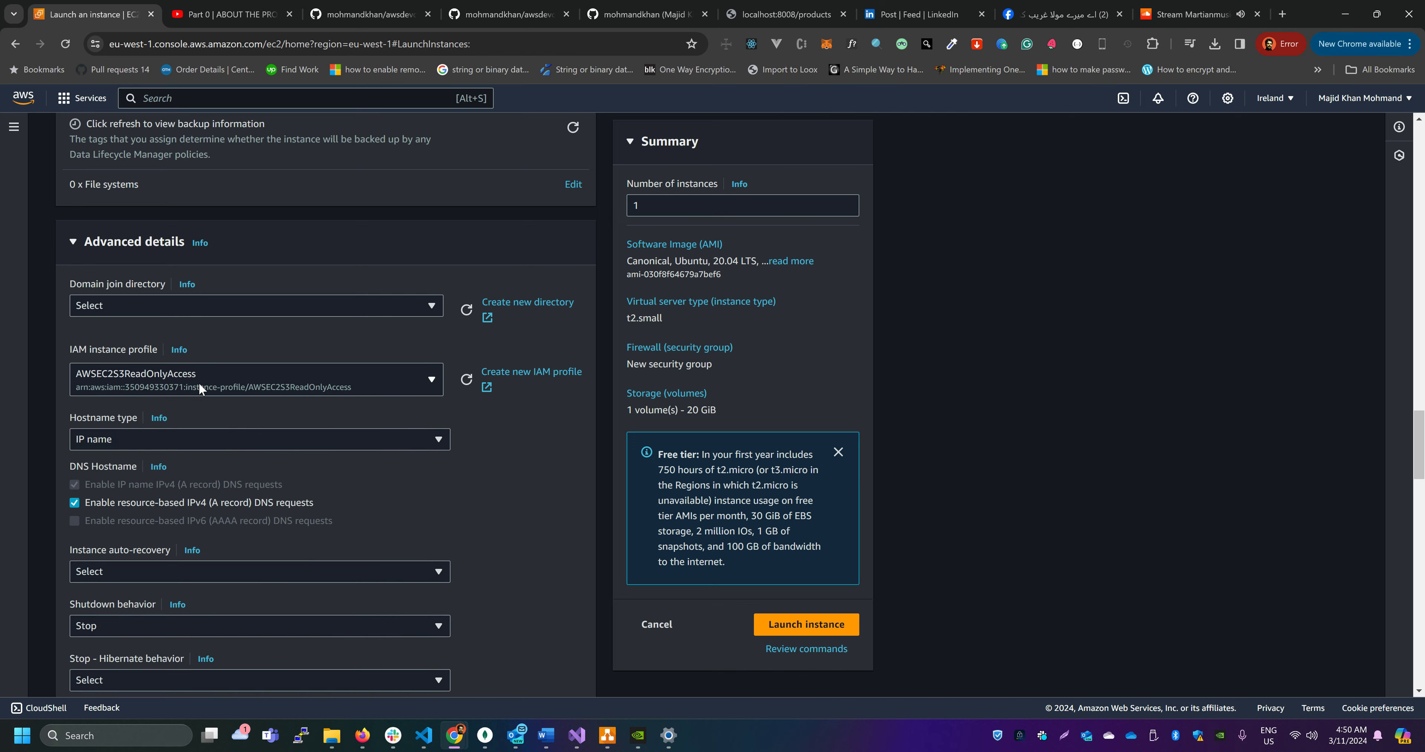
Step: Go to the empty user data field, switch to commands.txt in VS Code and select the CodeDeploy agent install script starting at #!/bin/bash
{"action": "scroll", "coordinate": [427, 485], "scroll_direction": "down", "scroll_amount": 10}
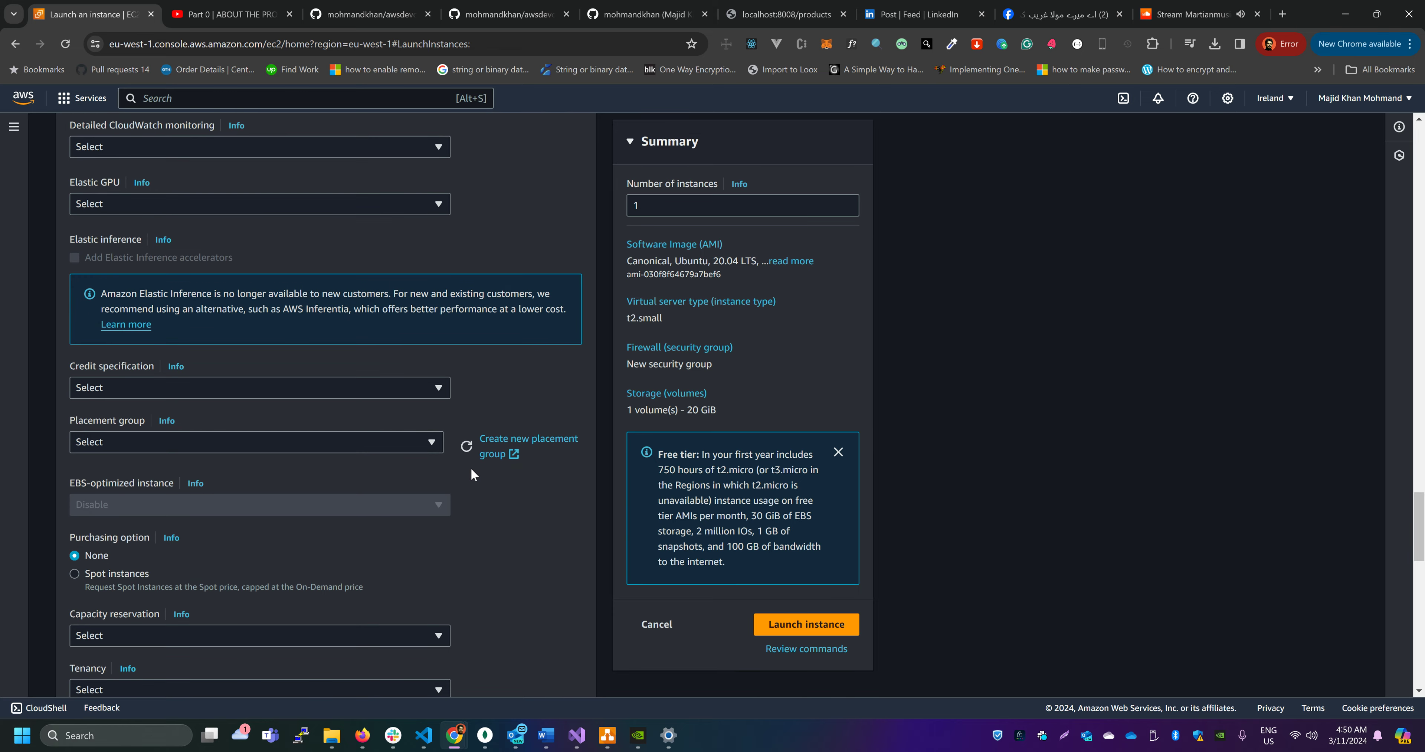
{"action": "scroll", "coordinate": [471, 468], "scroll_direction": "down", "scroll_amount": 15}
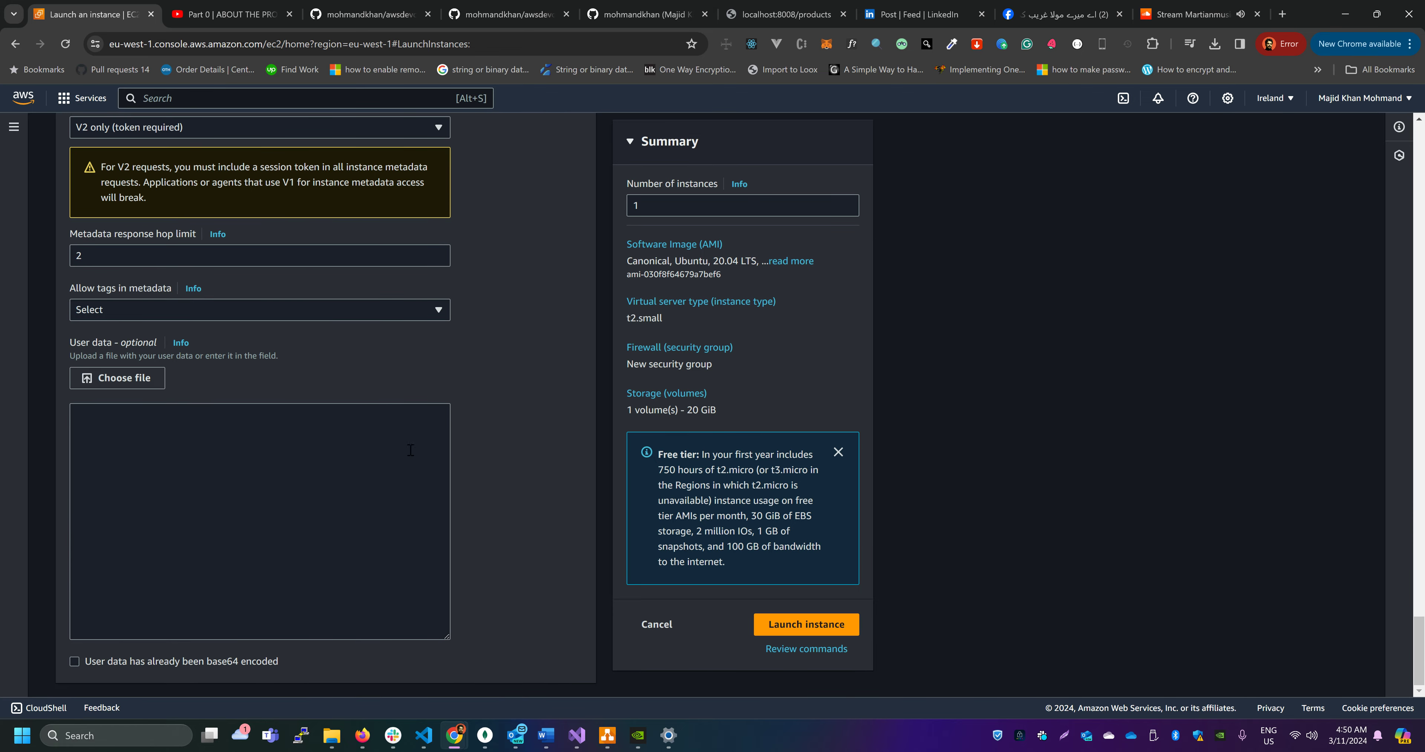
{"action": "left_click", "coordinate": [199, 436]}
{"action": "key", "text": "alt+Tab"}
{"action": "key", "text": "alt+Tab"}
{"action": "key", "text": "alt+Tab"}
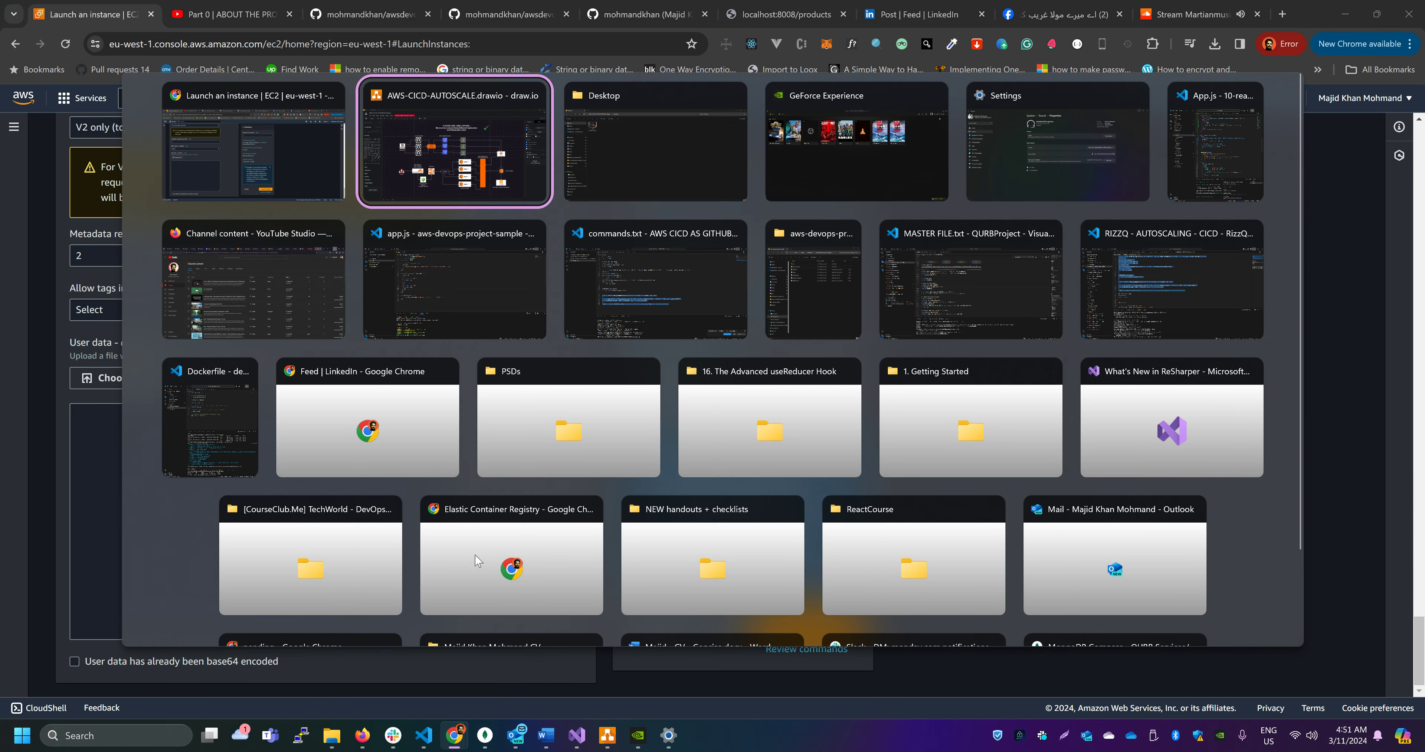
{"action": "key", "text": "alt+Tab"}
{"action": "key", "text": "alt+Tab"}
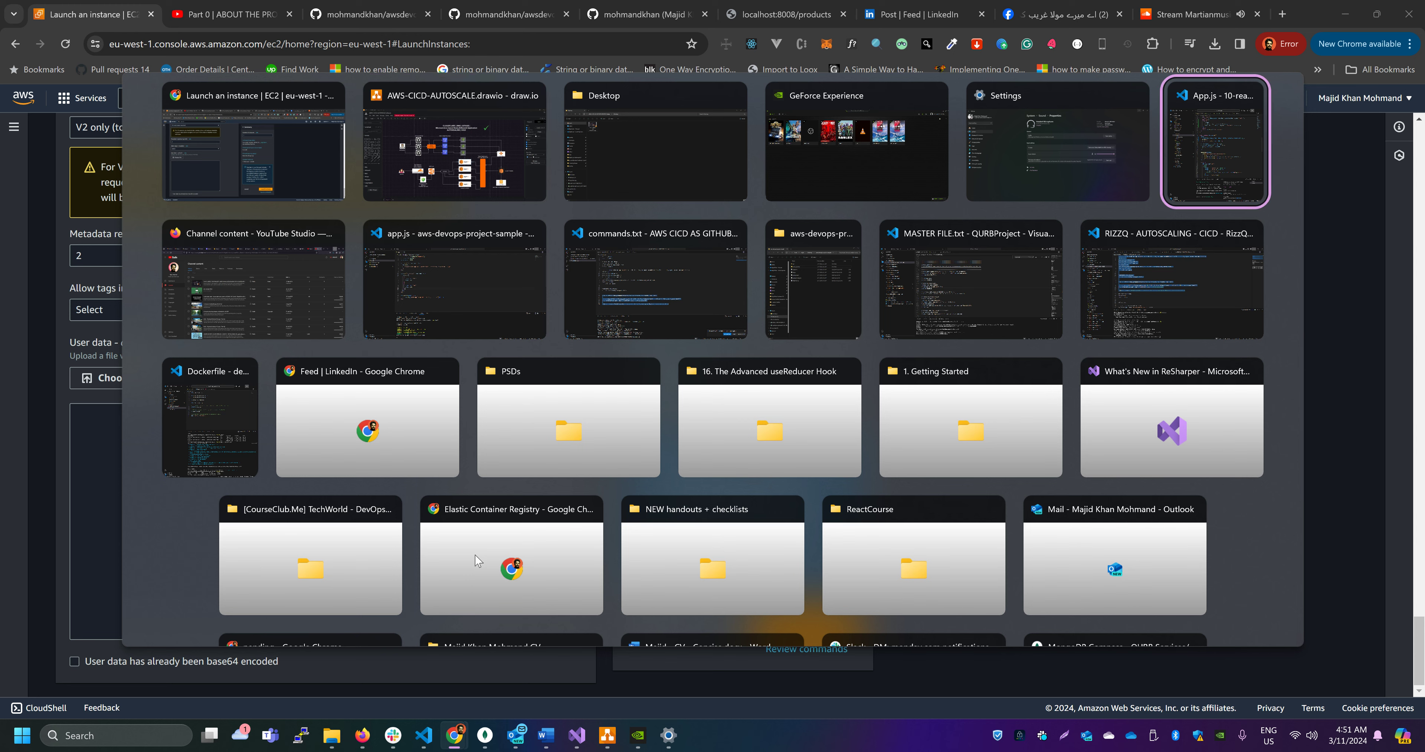
{"action": "key", "text": "alt+shift+Tab"}
{"action": "key", "text": "alt+Tab"}
{"action": "key", "text": "alt+Tab"}
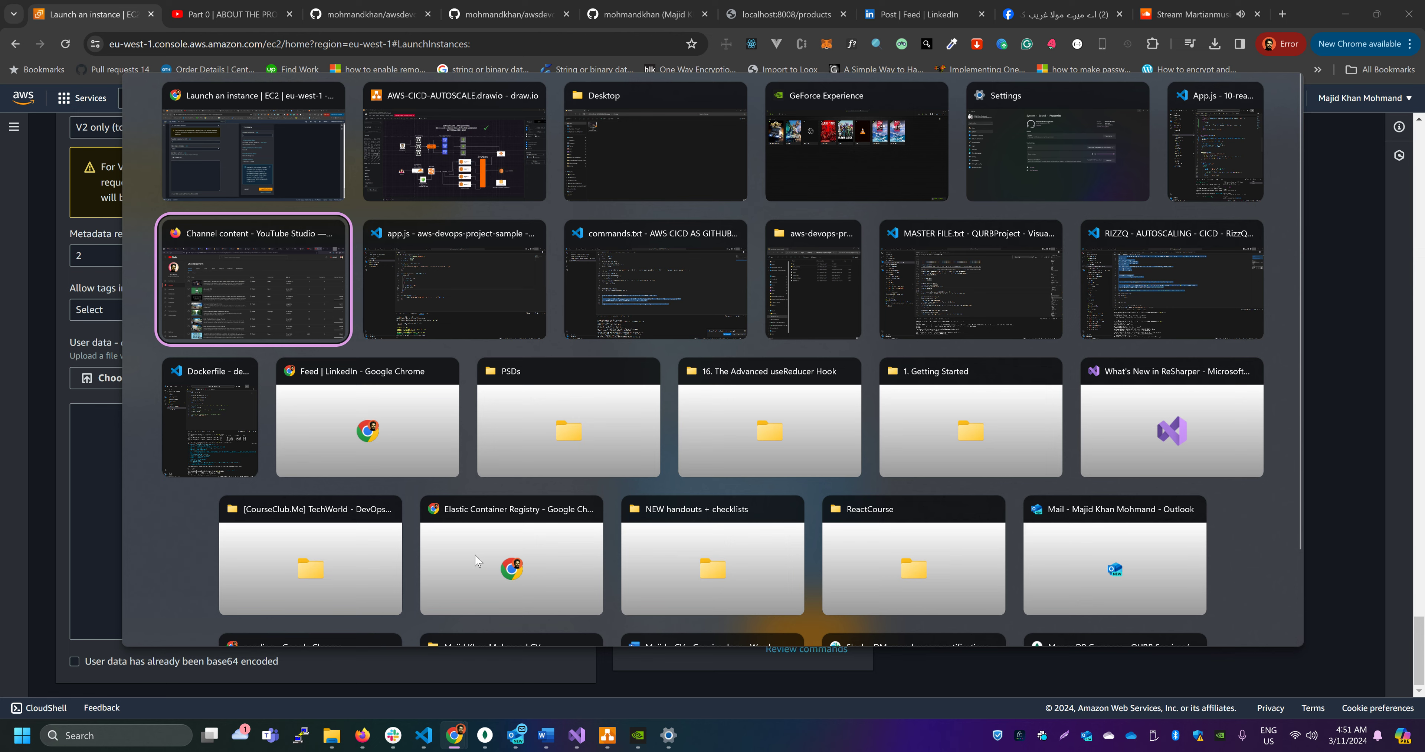
{"action": "key", "text": "alt+Tab"}
{"action": "key", "text": "alt+Tab"}
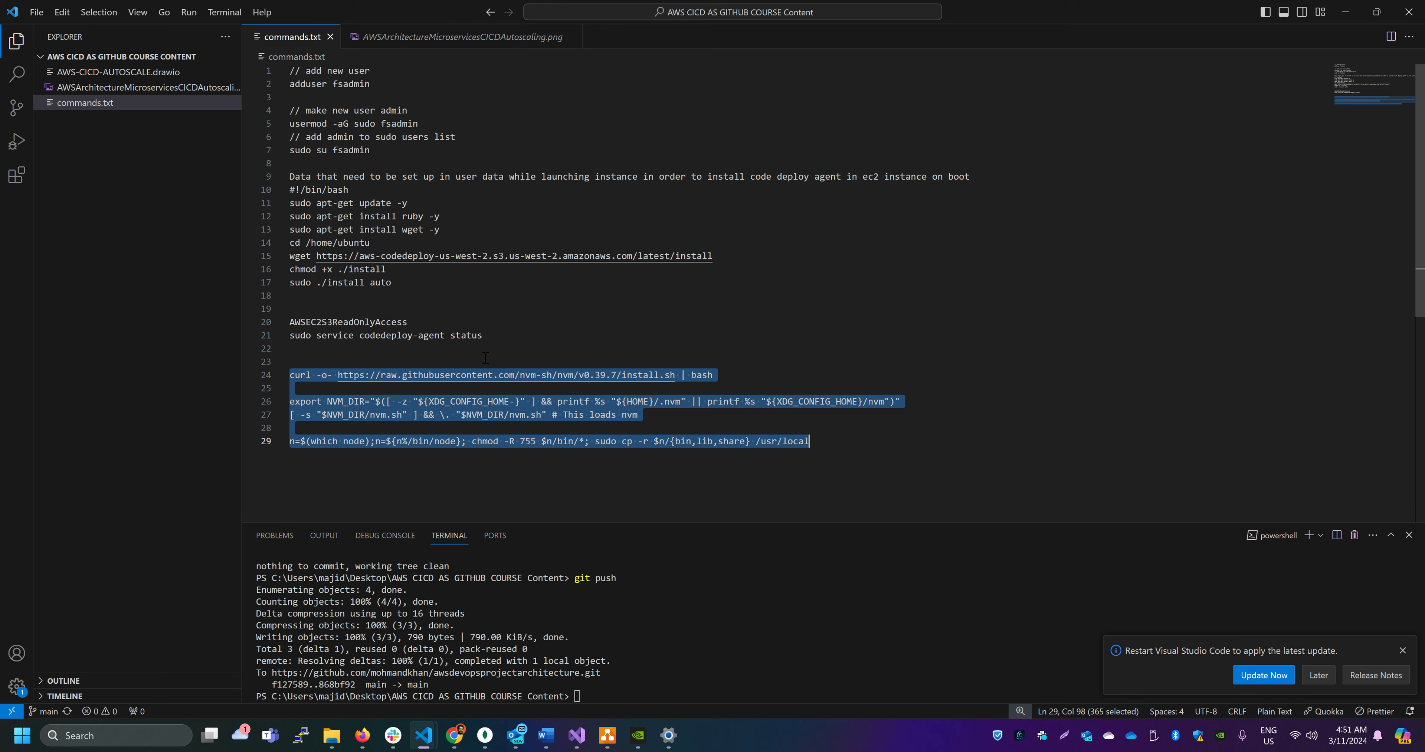
{"action": "left_click_drag", "start_coordinate": [394, 282], "coordinate": [291, 190]}
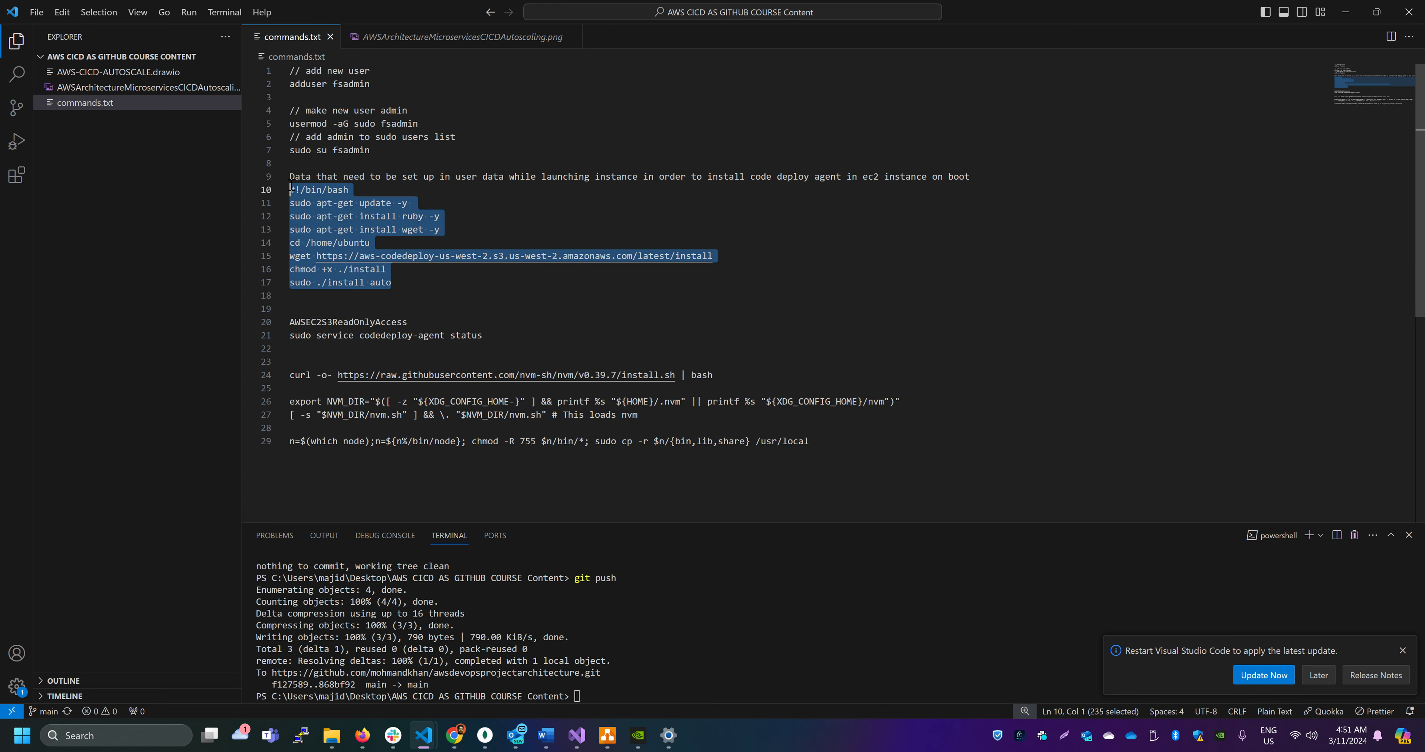
Step: Look at the awsdevopsprojectarchitecture GitHub repository and the resource links in the YouTube video description, and return to the EC2 launch page
{"action": "key", "text": "alt+Tab"}
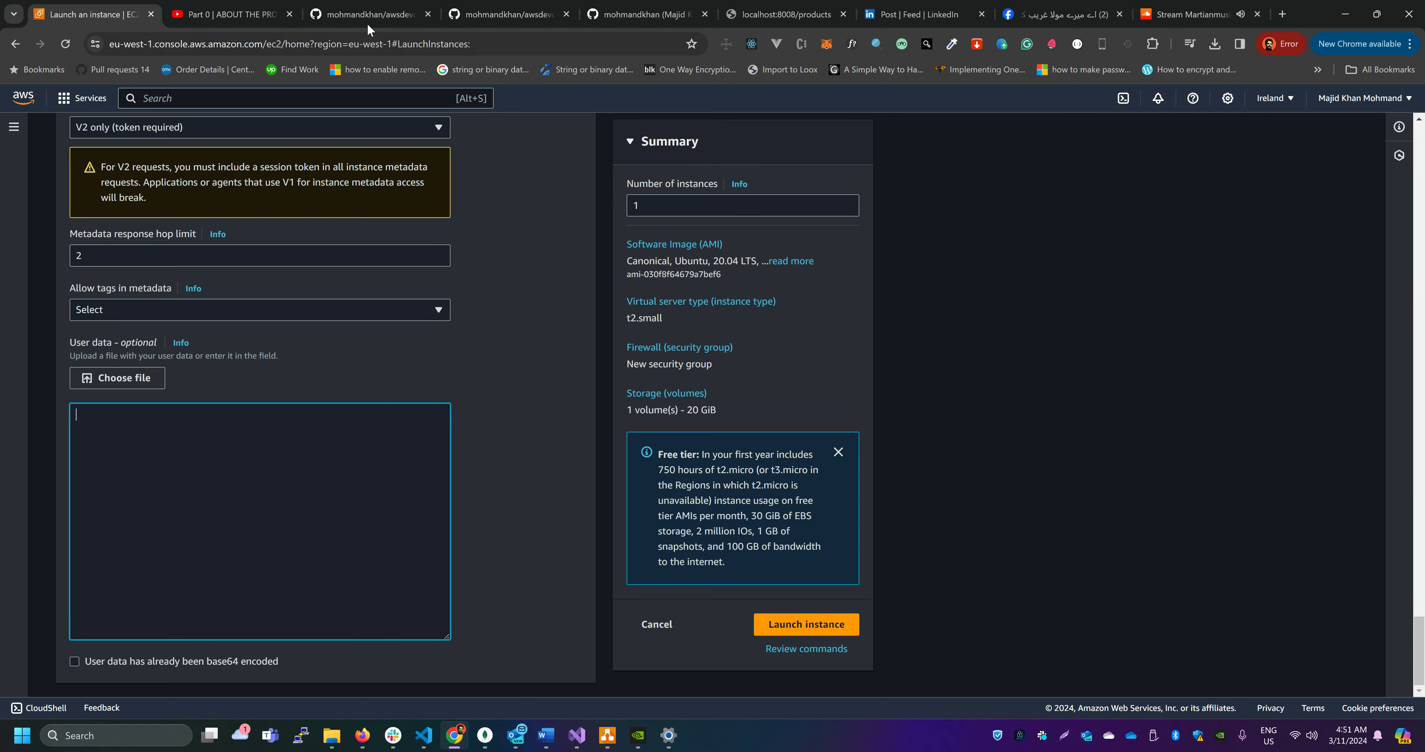
{"action": "left_click", "coordinate": [468, 6]}
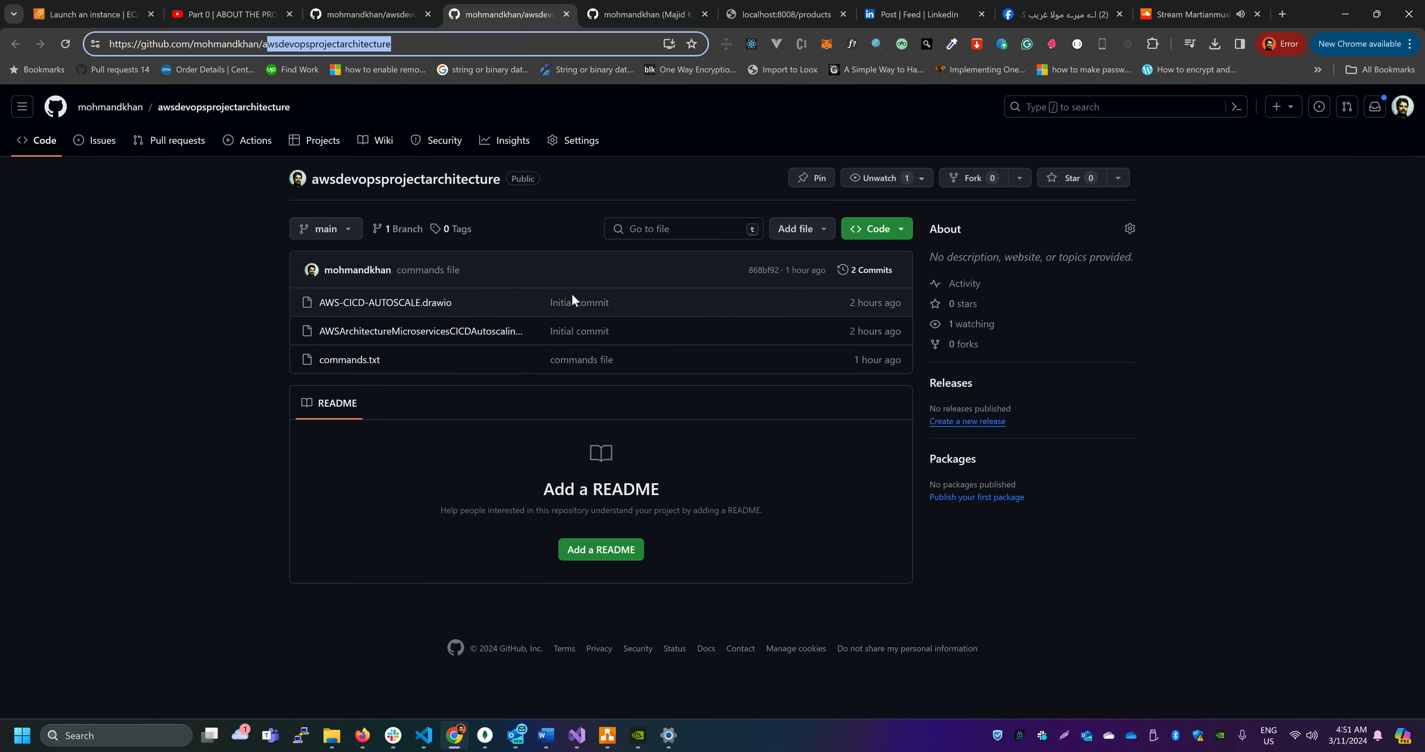
{"action": "left_click", "coordinate": [233, 13]}
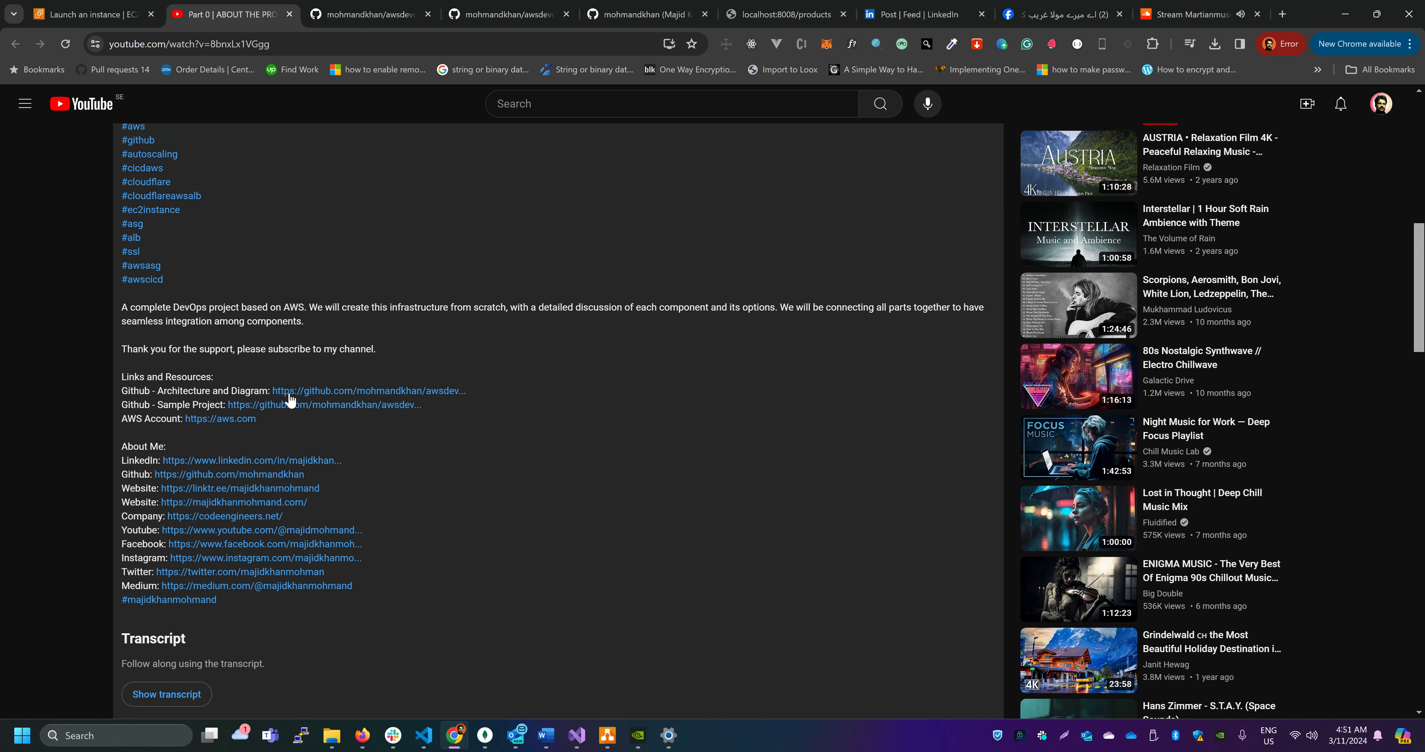
{"action": "left_click", "coordinate": [111, 21]}
Step: Copy the bash script from #!/bin/bash to sudo ./install auto in commands.txt into the instance's user data
{"action": "key", "text": "alt+Tab"}
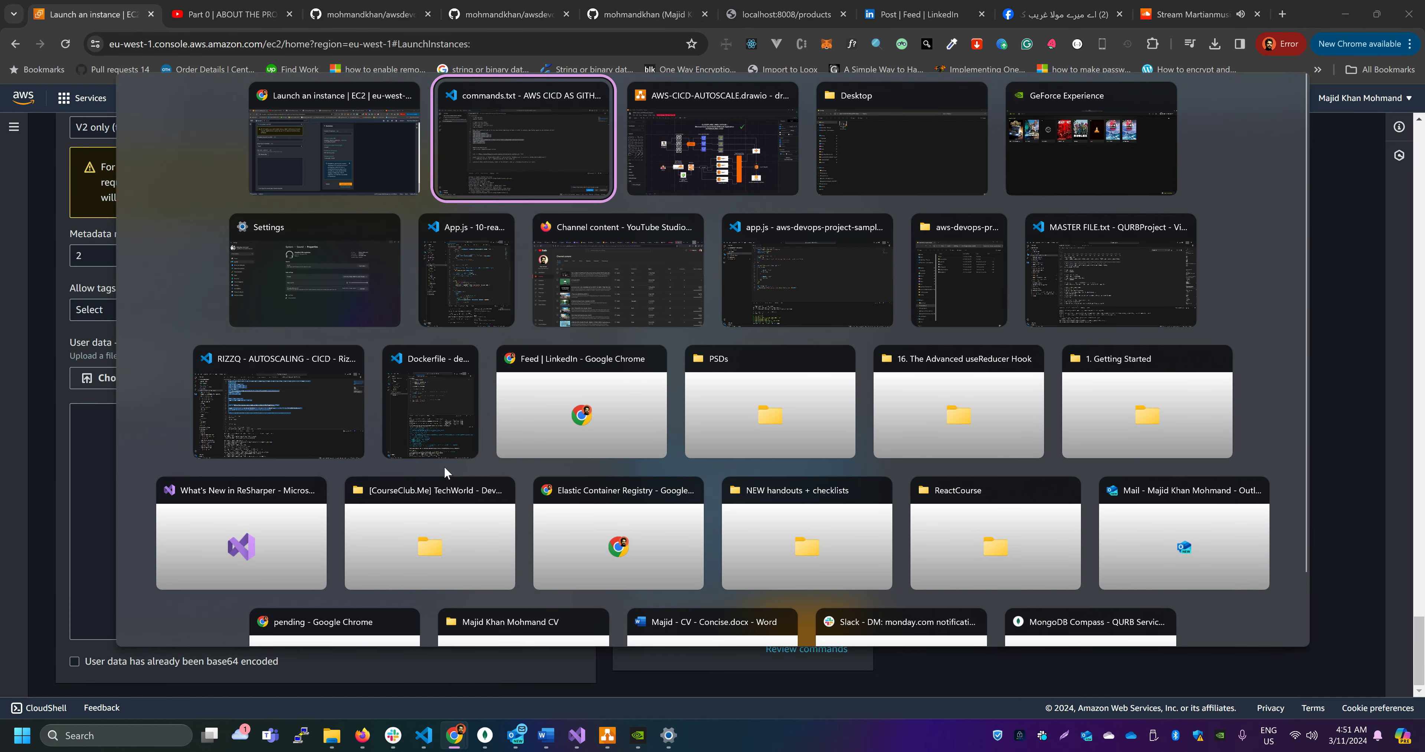
{"action": "left_click_drag", "start_coordinate": [392, 282], "coordinate": [289, 190]}
{"action": "key", "text": "ctrl+c"}
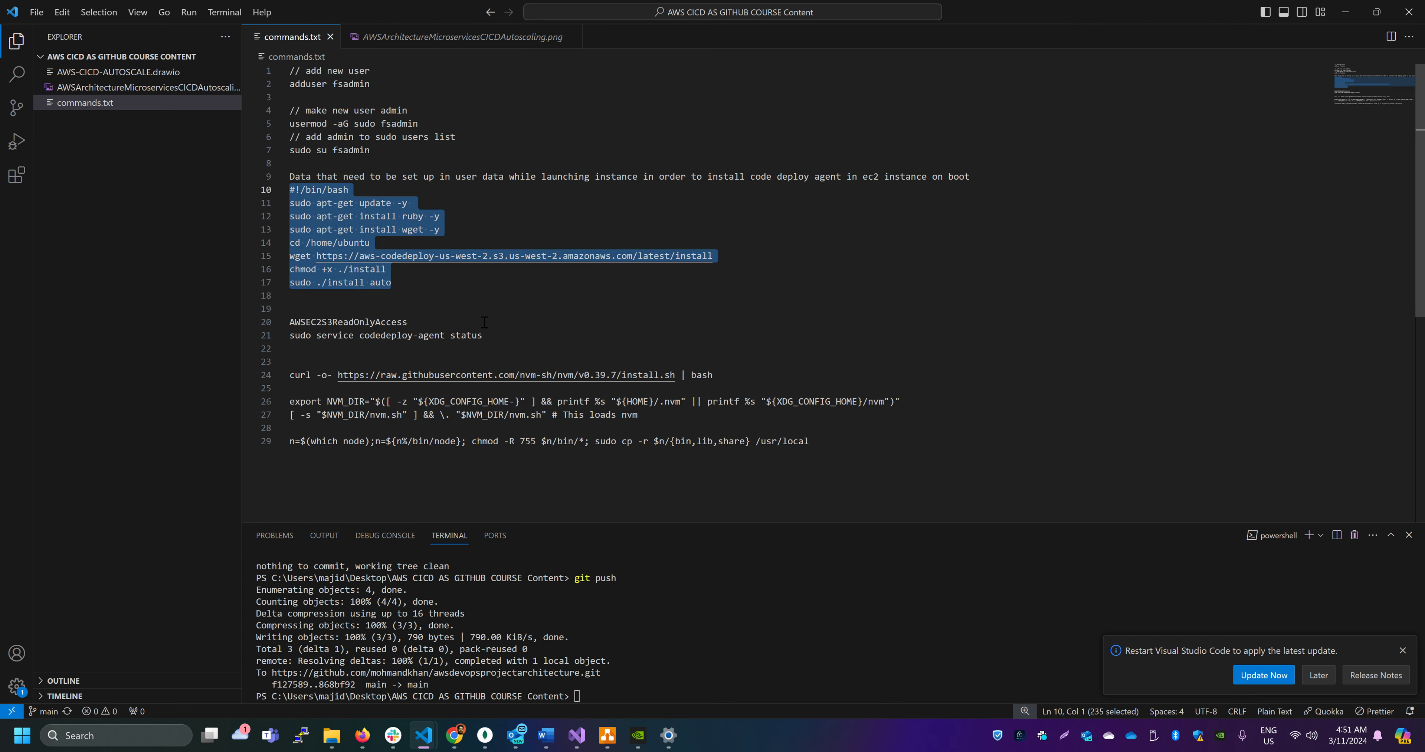
{"action": "key", "text": "alt+Tab"}
{"action": "left_click", "coordinate": [169, 425]}
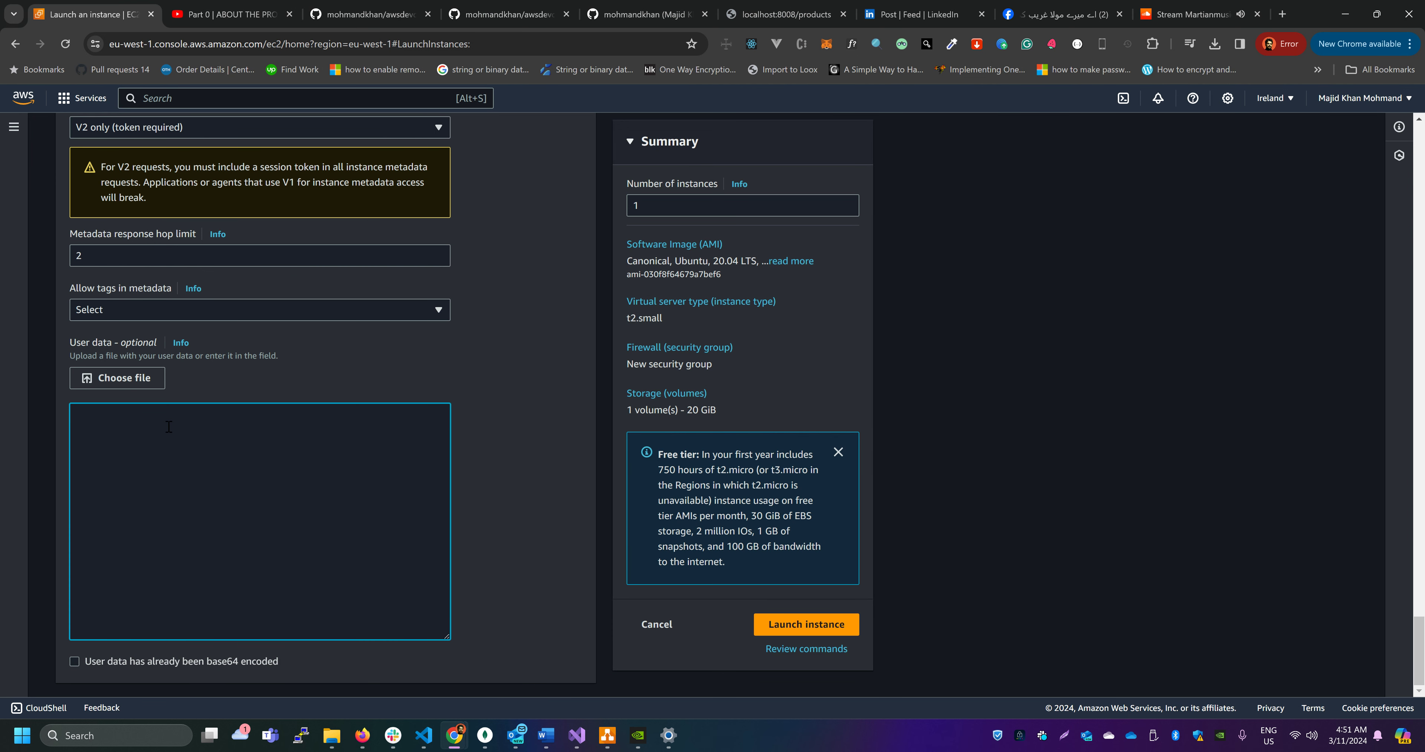
{"action": "key", "text": "ctrl+v"}
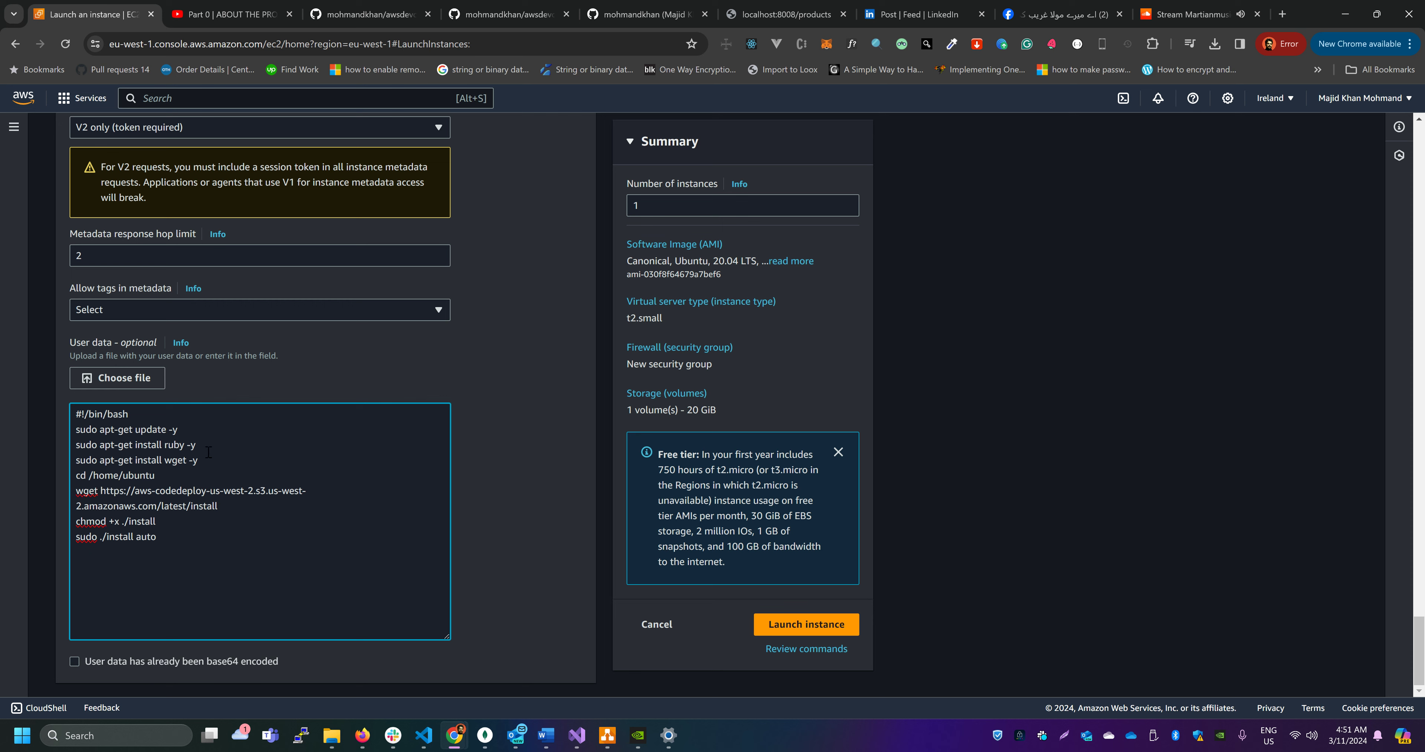
Step: Examine the user data script's ruby and wget install lines, the CodeDeploy download URL and the install commands
{"action": "left_click_drag", "start_coordinate": [210, 451], "coordinate": [43, 451]}
{"action": "left_click_drag", "start_coordinate": [200, 460], "coordinate": [77, 463]}
{"action": "left_click_drag", "start_coordinate": [236, 509], "coordinate": [75, 491]}
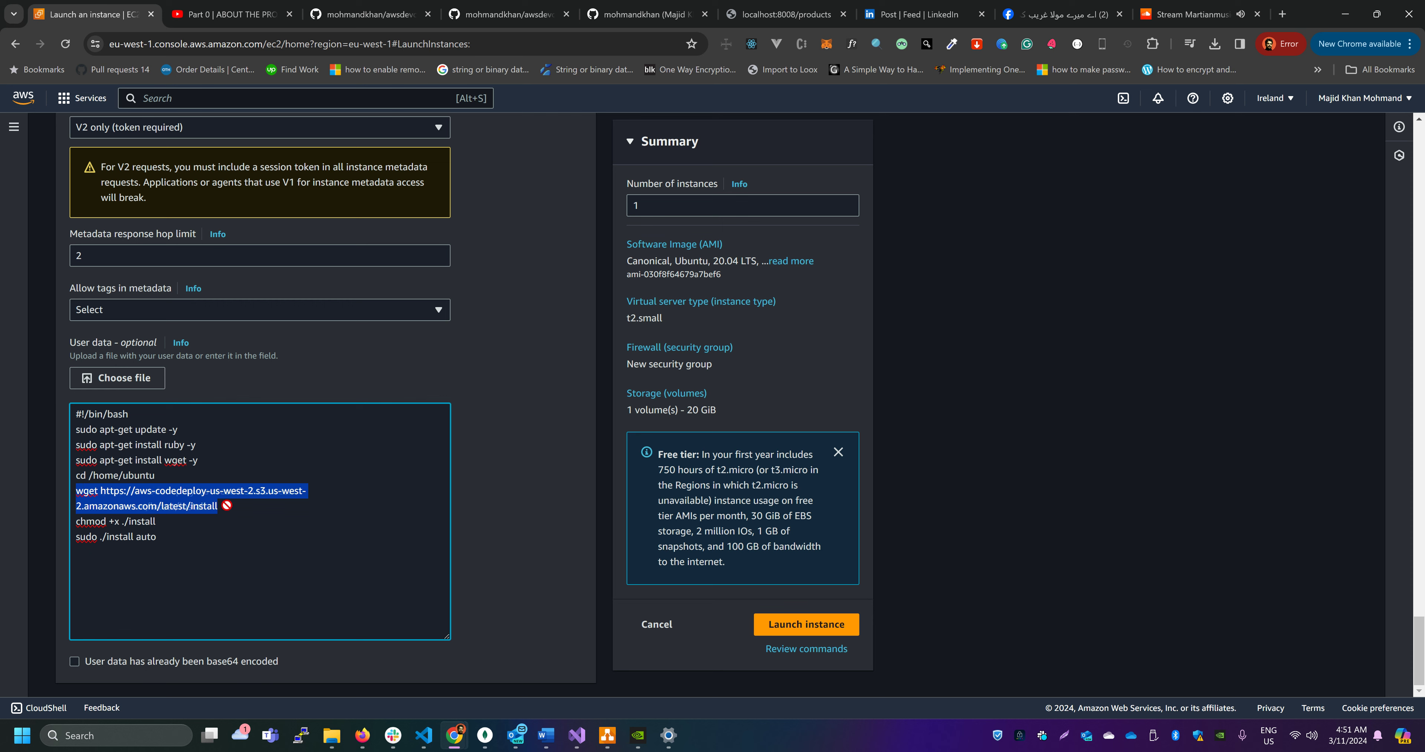
{"action": "left_click", "coordinate": [155, 492]}
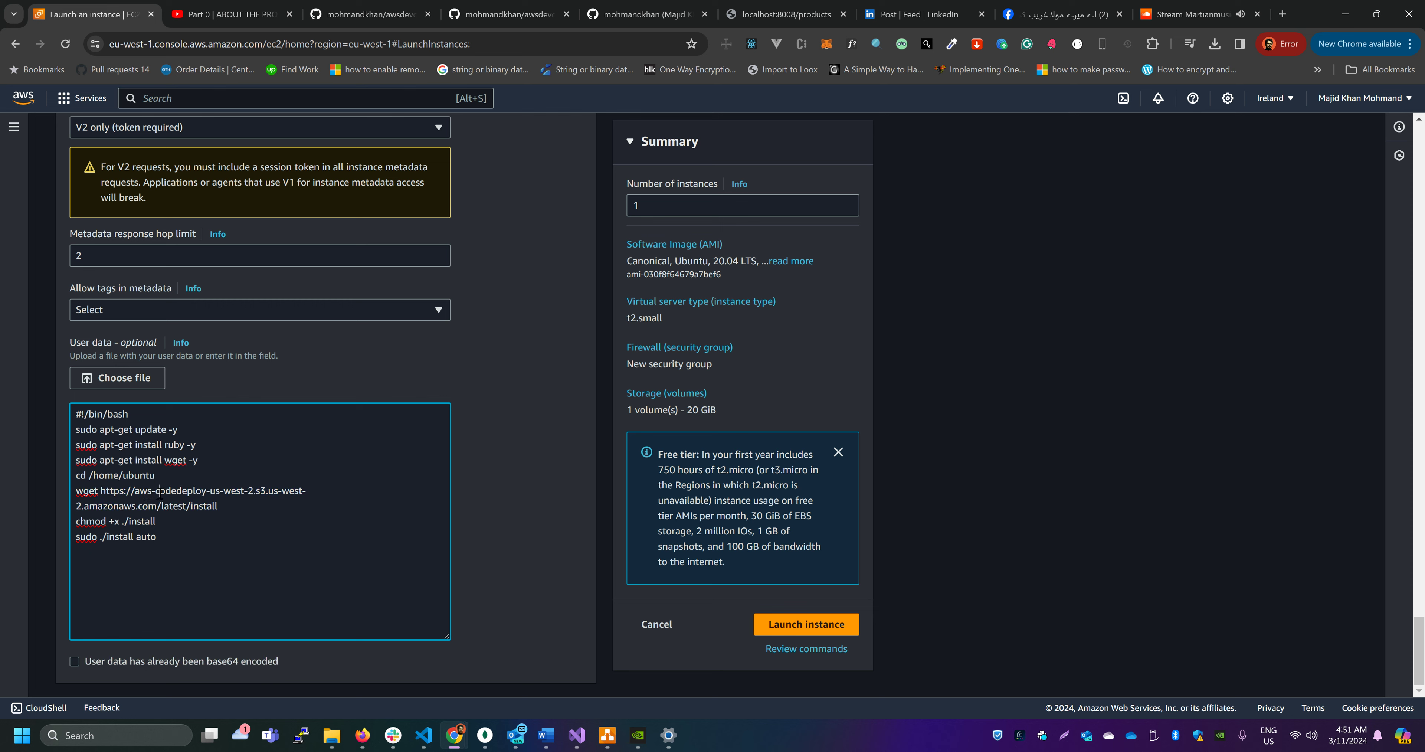
{"action": "left_click_drag", "start_coordinate": [159, 492], "coordinate": [201, 493]}
{"action": "left_click", "coordinate": [220, 511]}
{"action": "left_click_drag", "start_coordinate": [236, 507], "coordinate": [49, 494]}
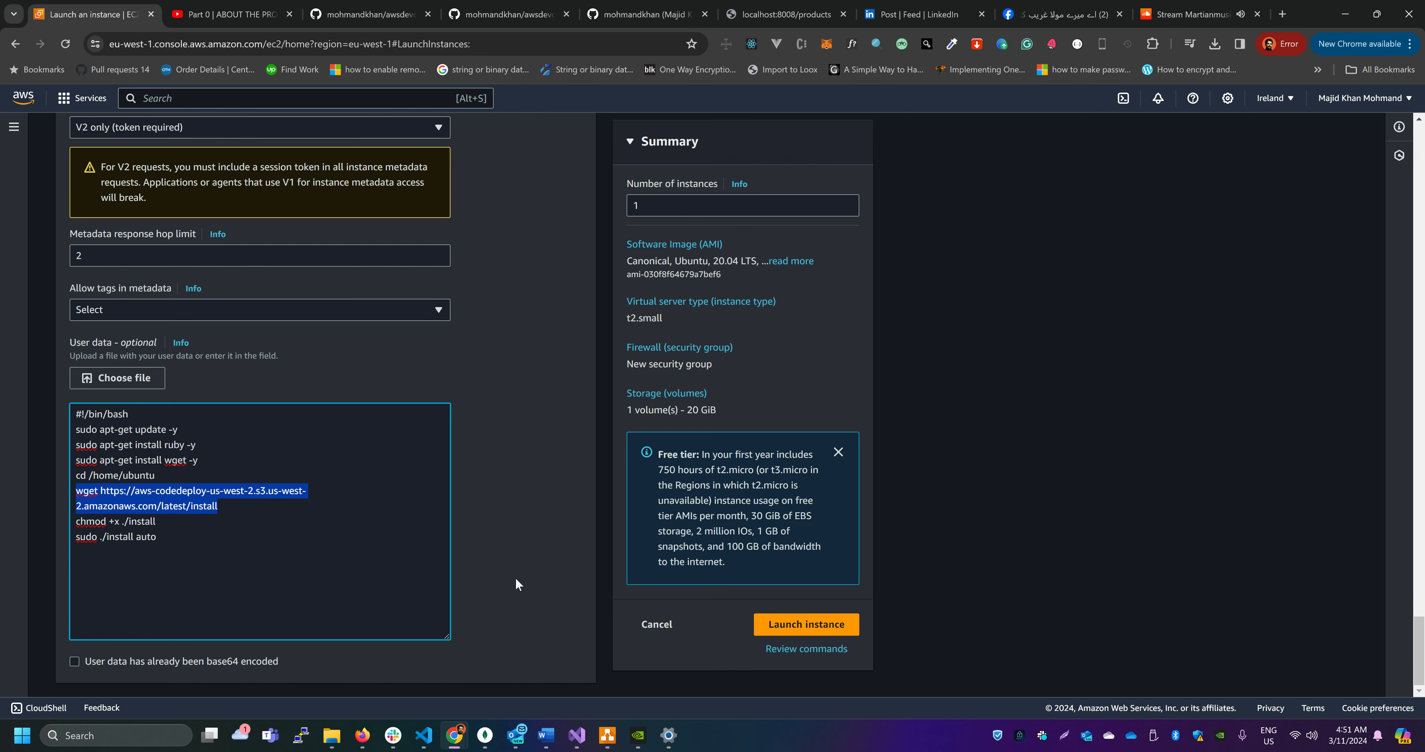
{"action": "scroll", "coordinate": [518, 563], "scroll_direction": "up", "scroll_amount": 15}
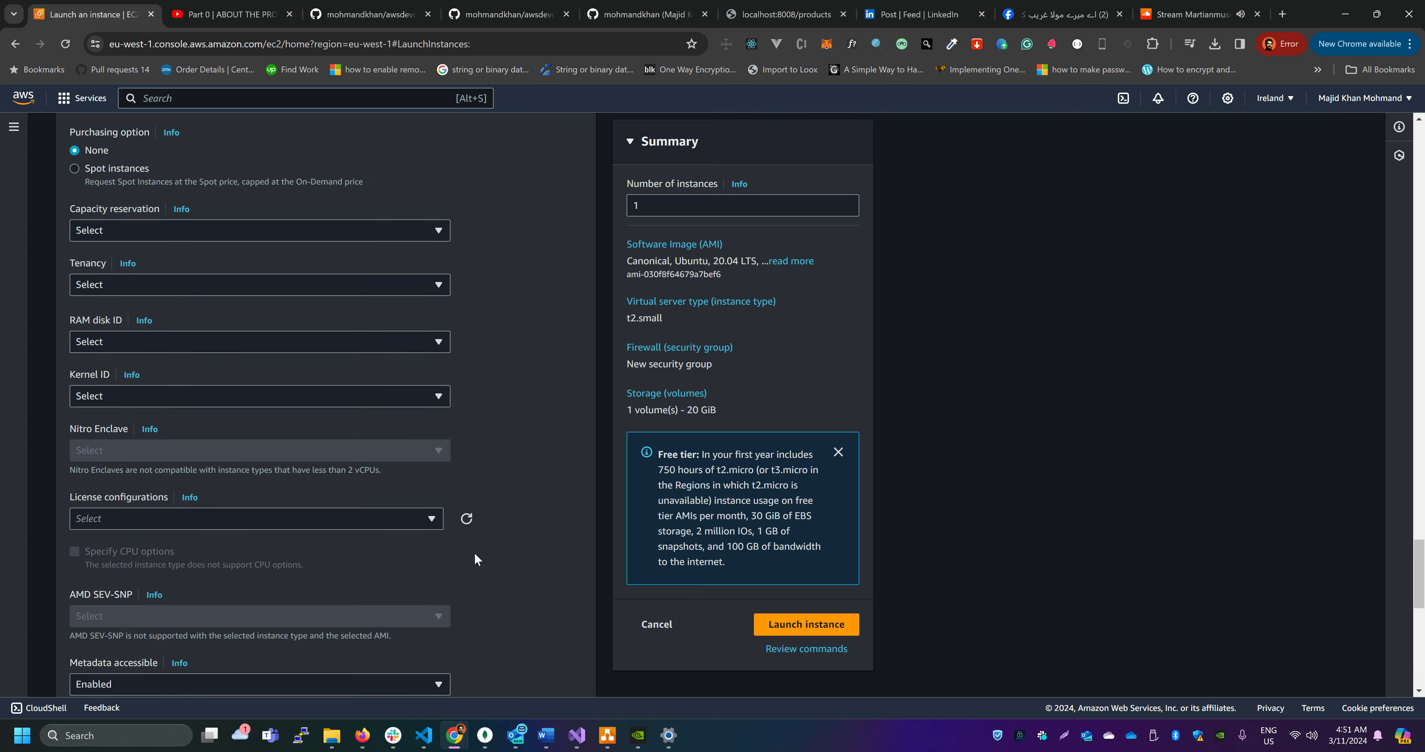
{"action": "scroll", "coordinate": [264, 581], "scroll_direction": "down", "scroll_amount": 15}
{"action": "left_click", "coordinate": [144, 528]}
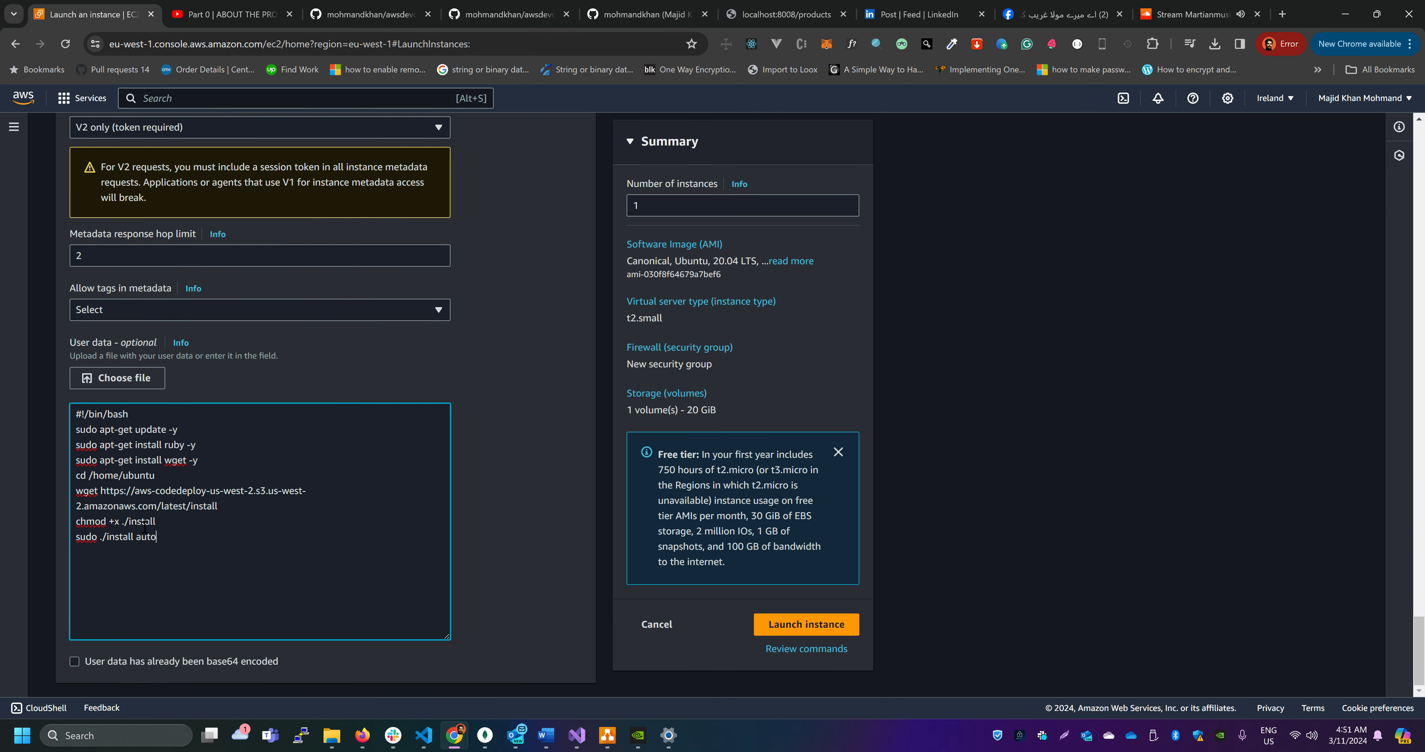
Step: Review the launch settings from the user data through IAM profile, storage, security group rules, key pair and instance type to the instance name
{"action": "key", "text": "ctrl+a"}
{"action": "scroll", "coordinate": [512, 526], "scroll_direction": "up", "scroll_amount": 12}
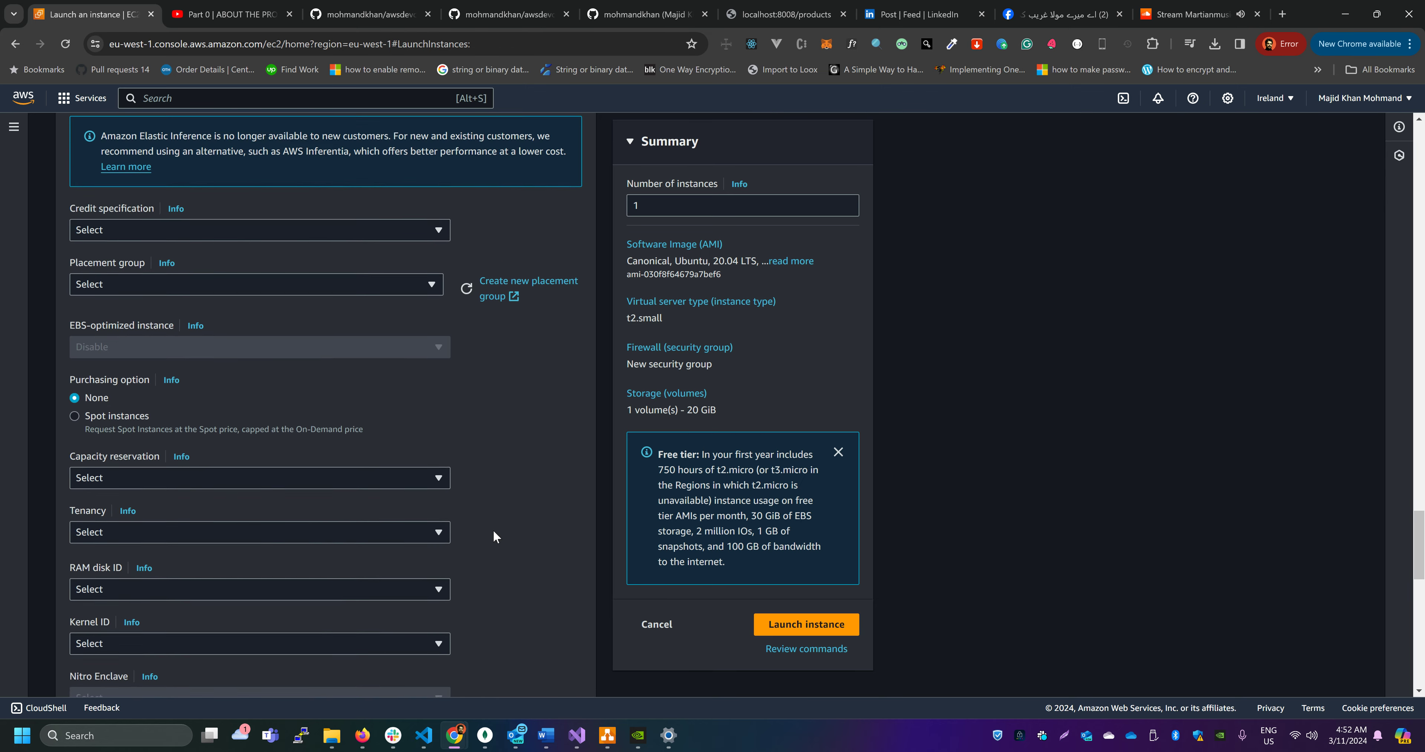
{"action": "scroll", "coordinate": [271, 518], "scroll_direction": "down", "scroll_amount": 10}
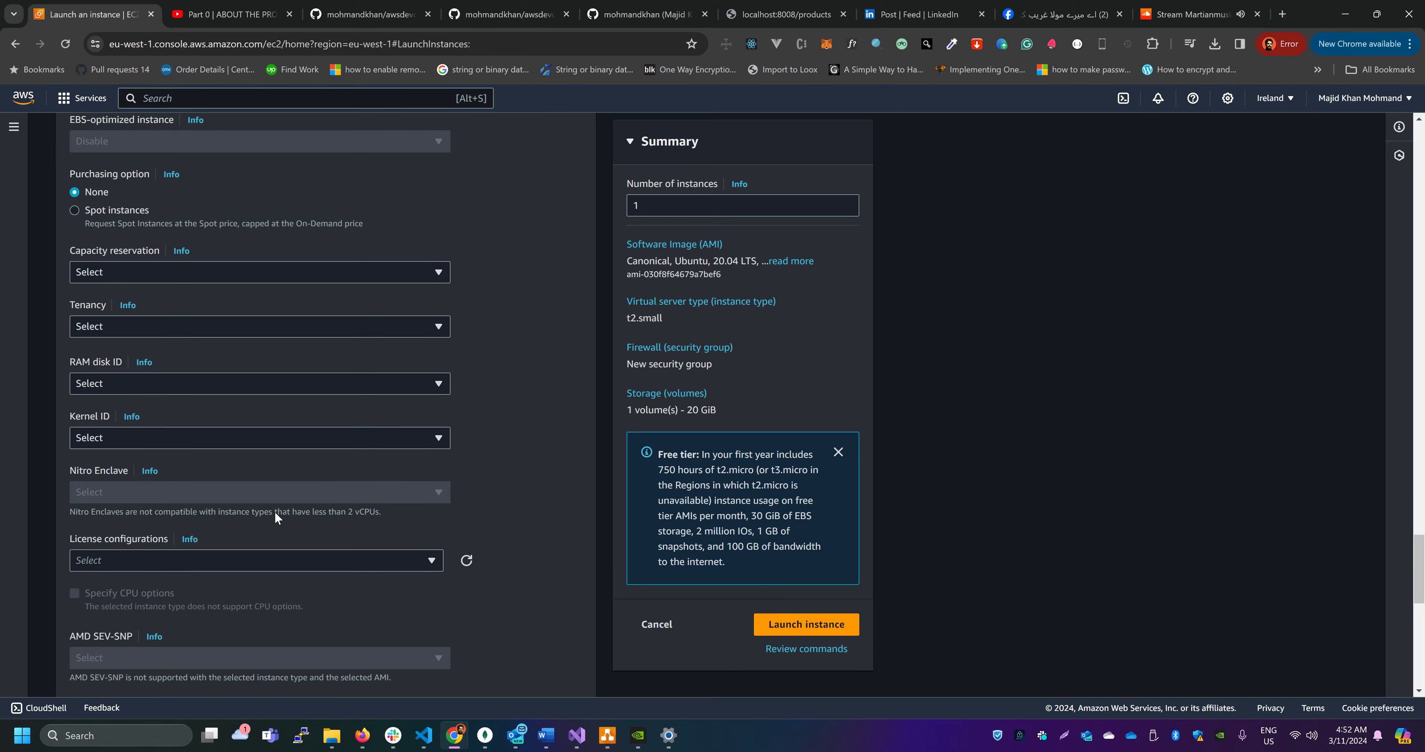
{"action": "scroll", "coordinate": [275, 517], "scroll_direction": "up", "scroll_amount": 15}
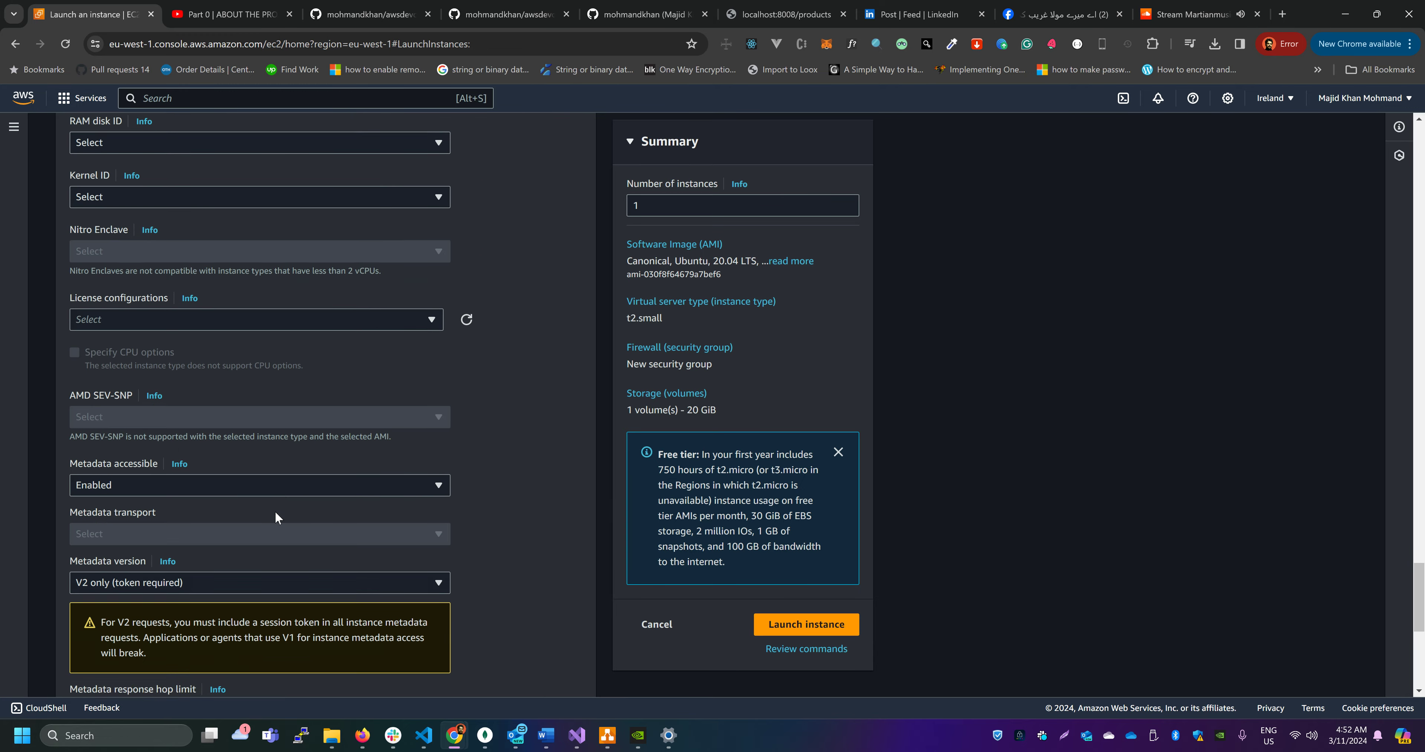
{"action": "scroll", "coordinate": [275, 517], "scroll_direction": "up", "scroll_amount": 5}
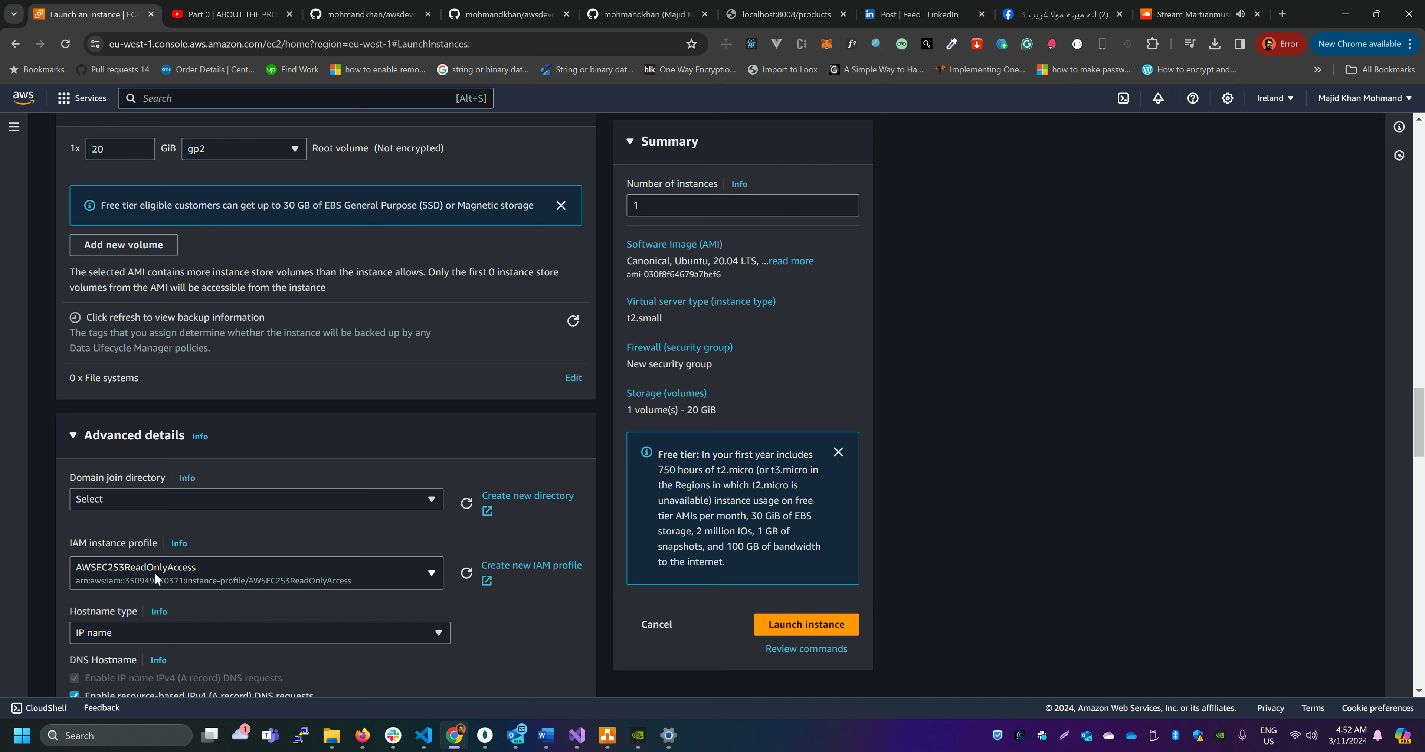
{"action": "scroll", "coordinate": [155, 572], "scroll_direction": "up", "scroll_amount": 5}
{"action": "double_click", "coordinate": [118, 433]}
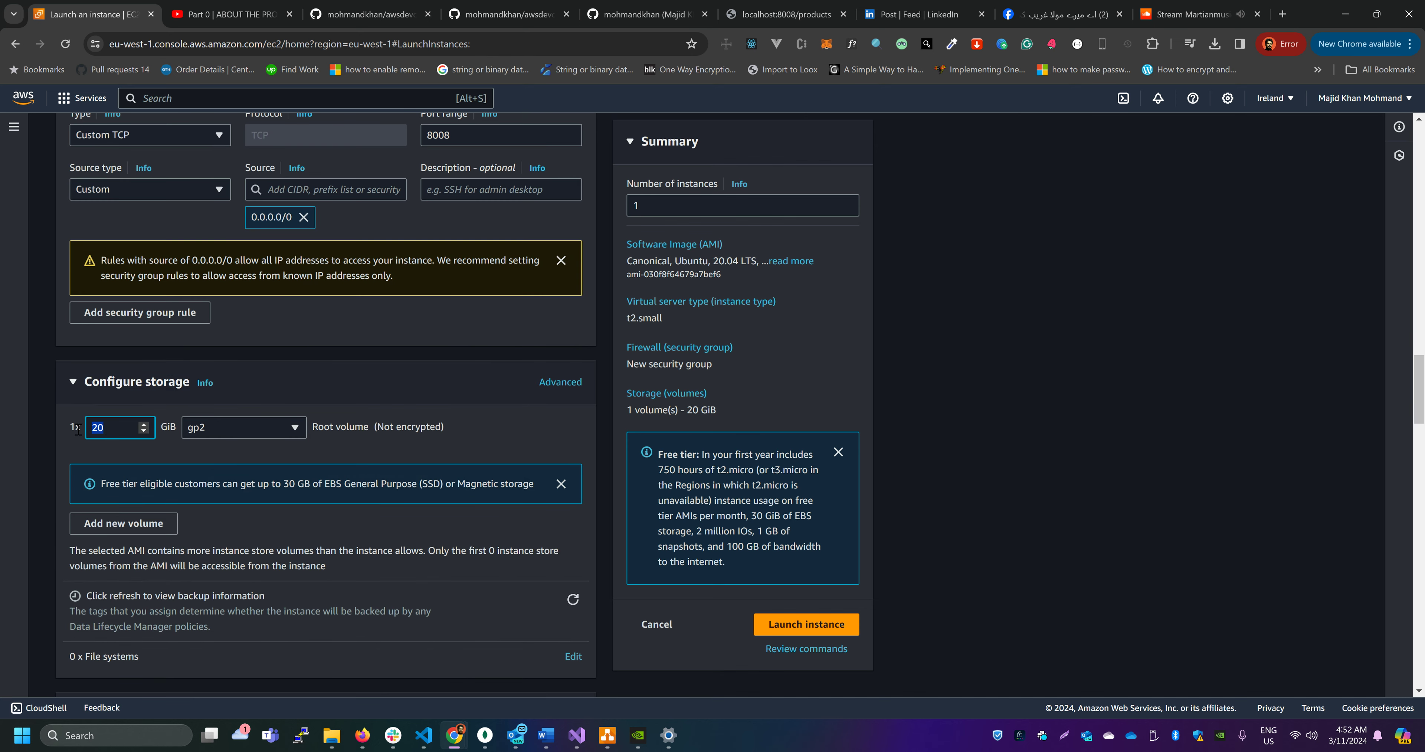
{"action": "scroll", "coordinate": [363, 489], "scroll_direction": "up", "scroll_amount": 4}
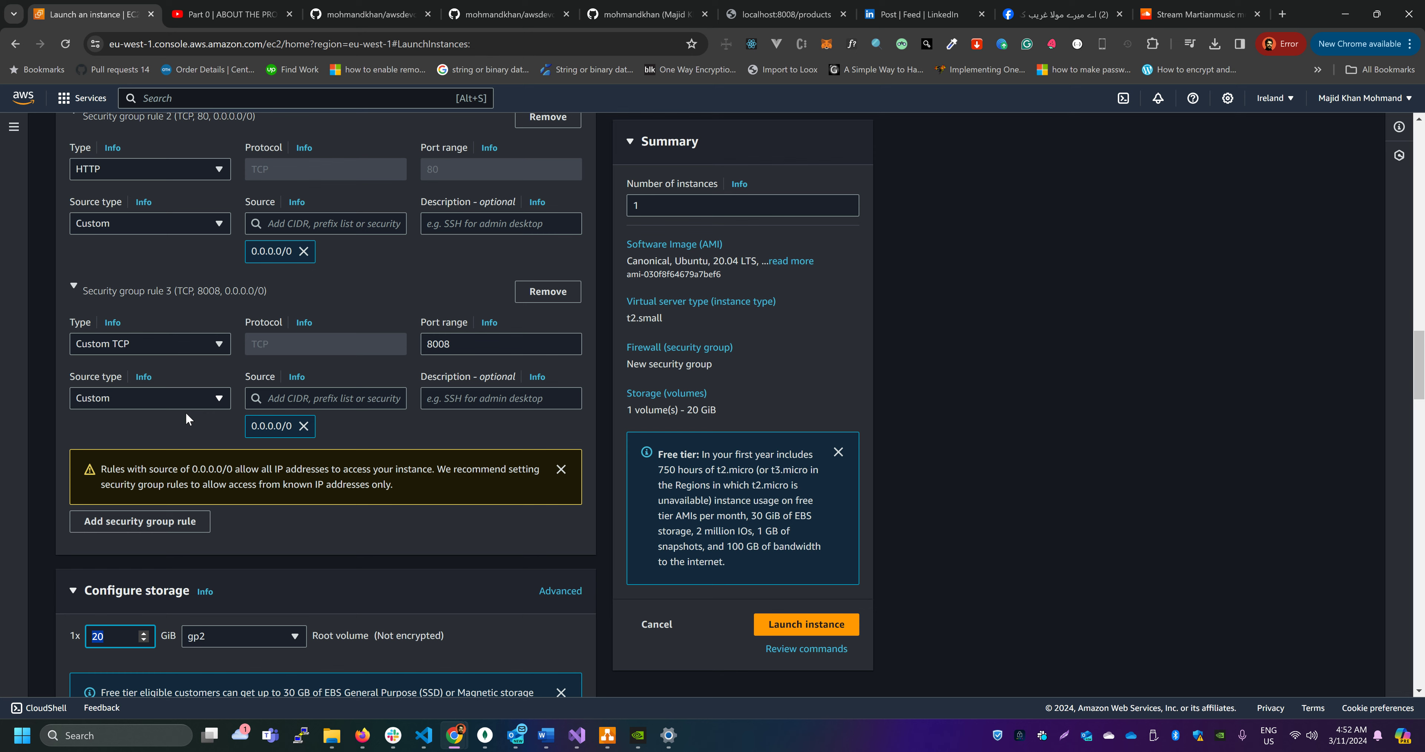
{"action": "double_click", "coordinate": [473, 348]}
{"action": "scroll", "coordinate": [464, 462], "scroll_direction": "up", "scroll_amount": 4}
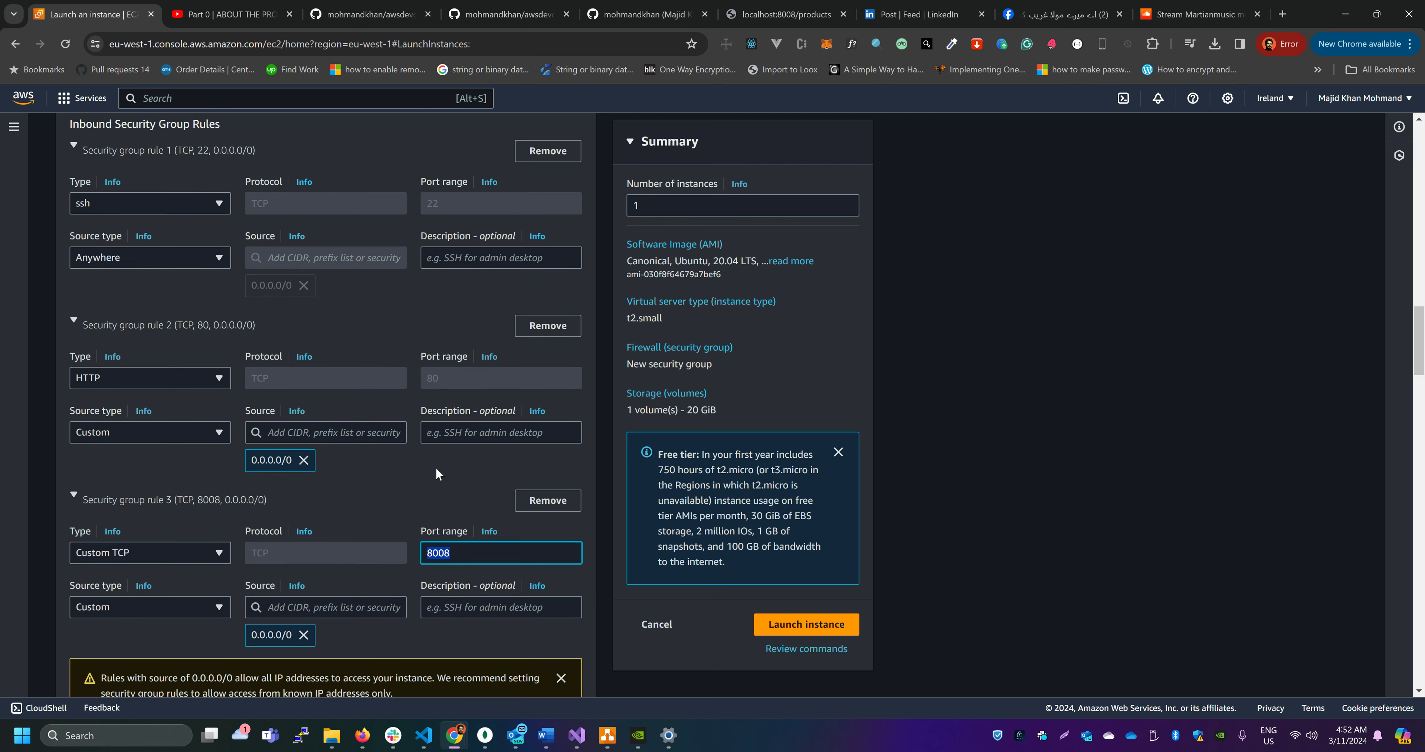
{"action": "left_click", "coordinate": [449, 357]}
{"action": "scroll", "coordinate": [431, 359], "scroll_direction": "up", "scroll_amount": 9}
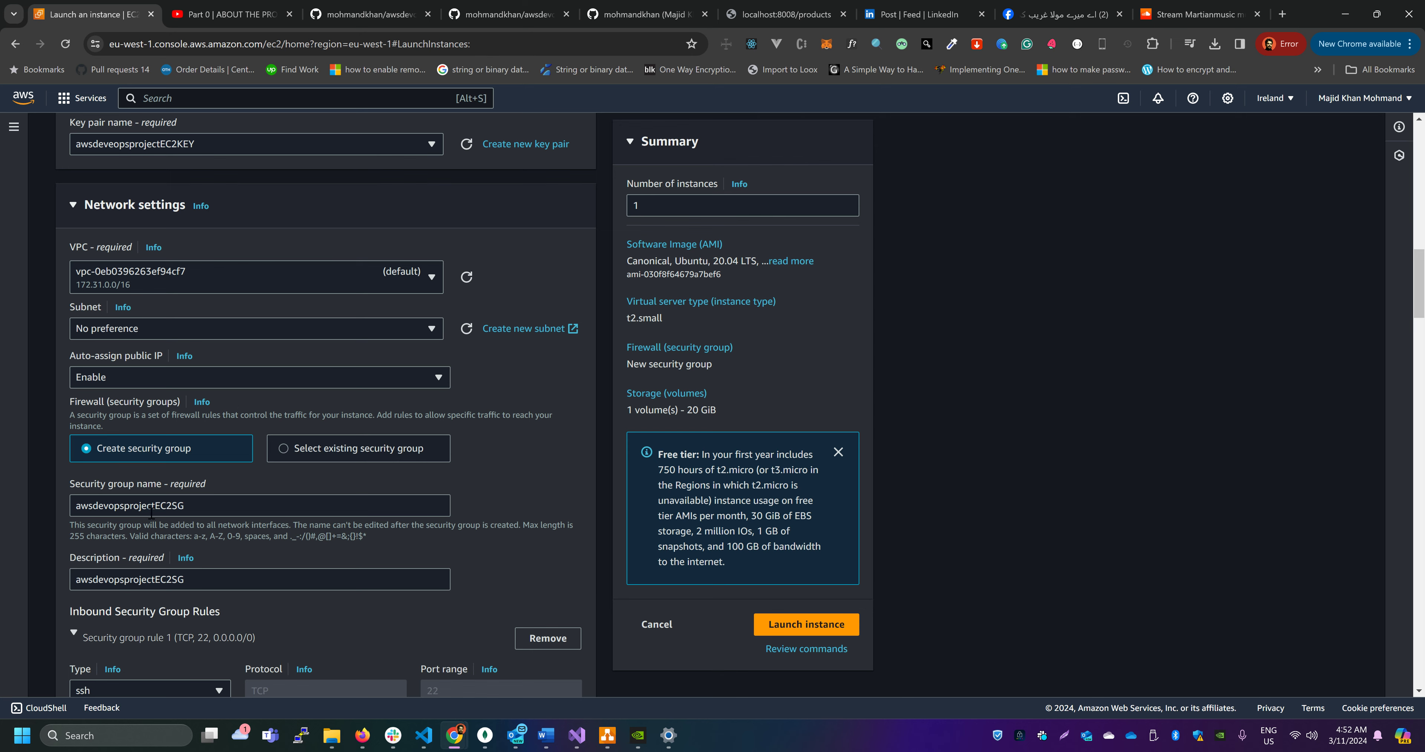
{"action": "left_click_drag", "start_coordinate": [185, 505], "coordinate": [76, 506]}
{"action": "scroll", "coordinate": [310, 501], "scroll_direction": "up", "scroll_amount": 8}
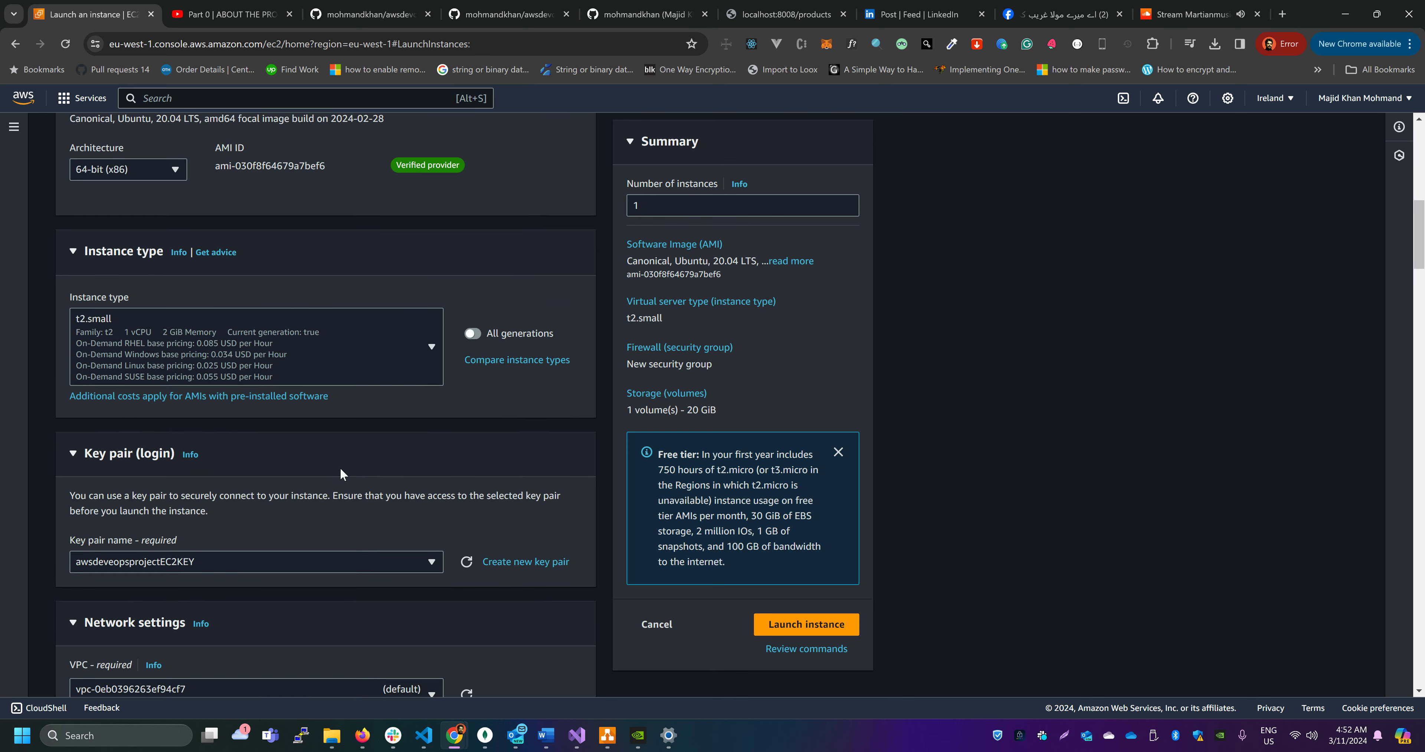
{"action": "scroll", "coordinate": [245, 367], "scroll_direction": "up", "scroll_amount": 8}
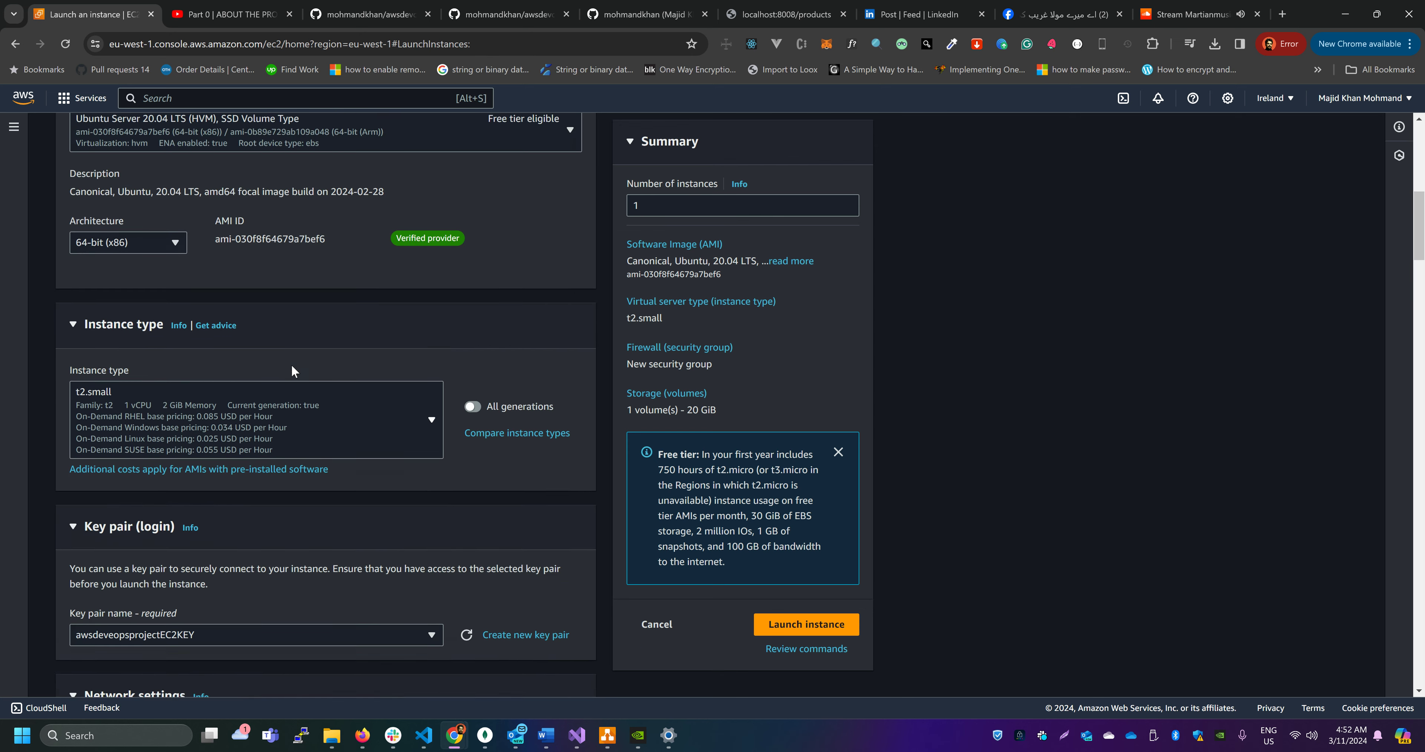
{"action": "scroll", "coordinate": [253, 384], "scroll_direction": "up", "scroll_amount": 4}
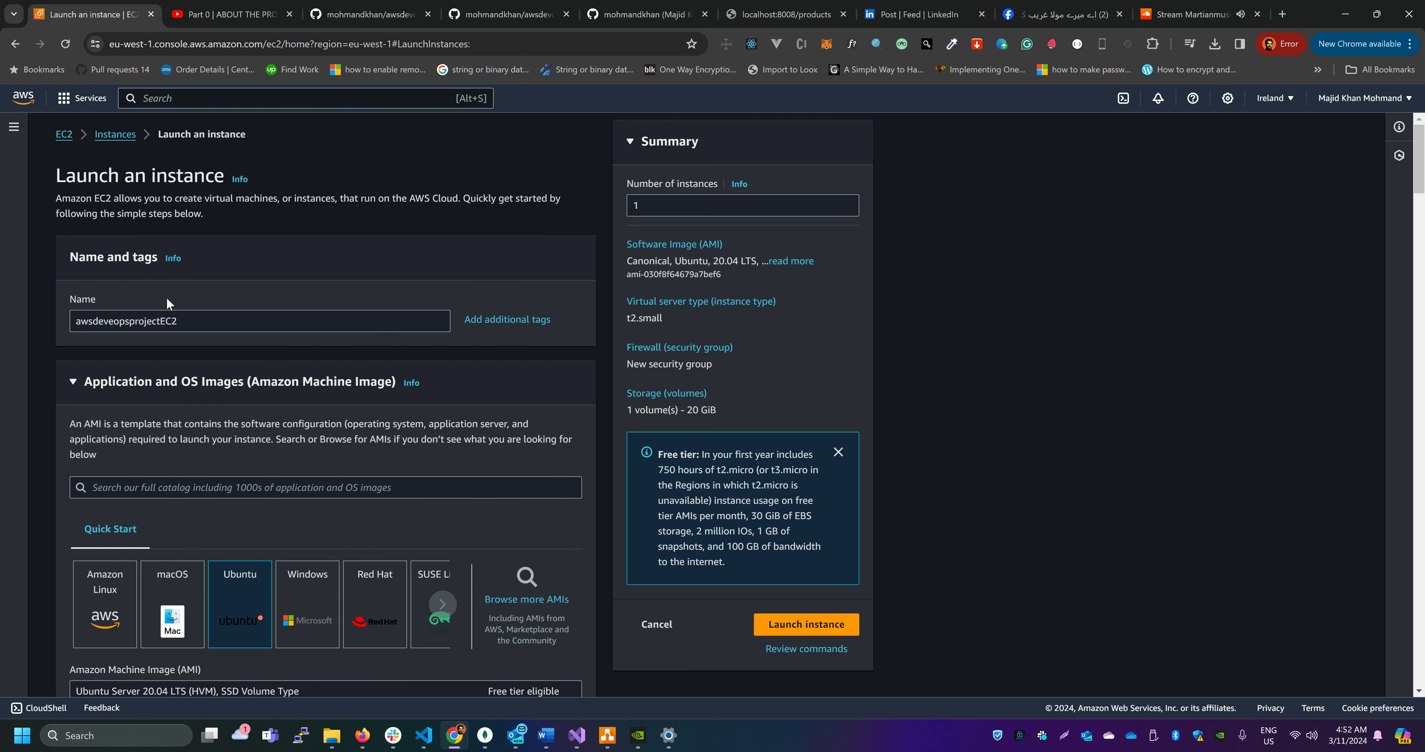
Step: Launch the configured EC2 instance and bring up the refreshed list of instances
{"action": "left_click", "coordinate": [820, 626]}
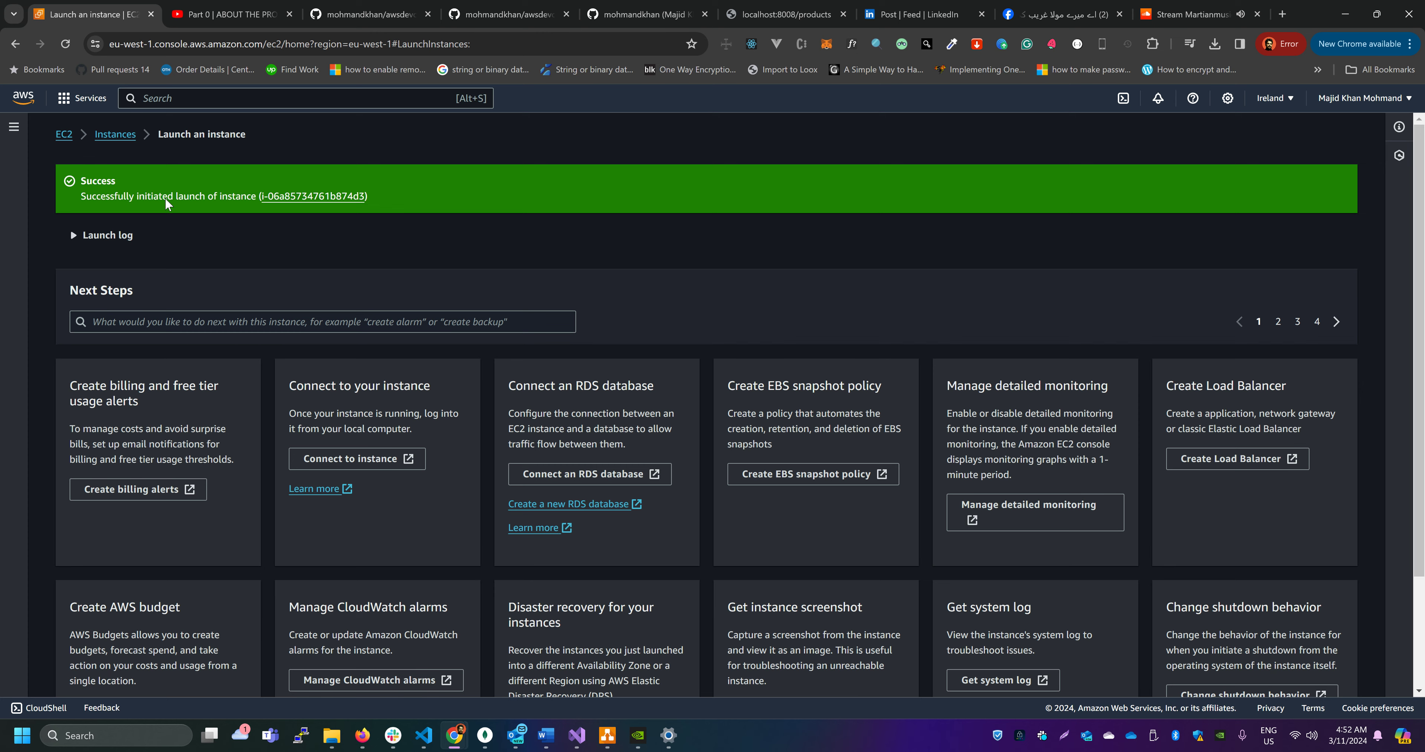
{"action": "left_click", "coordinate": [115, 135]}
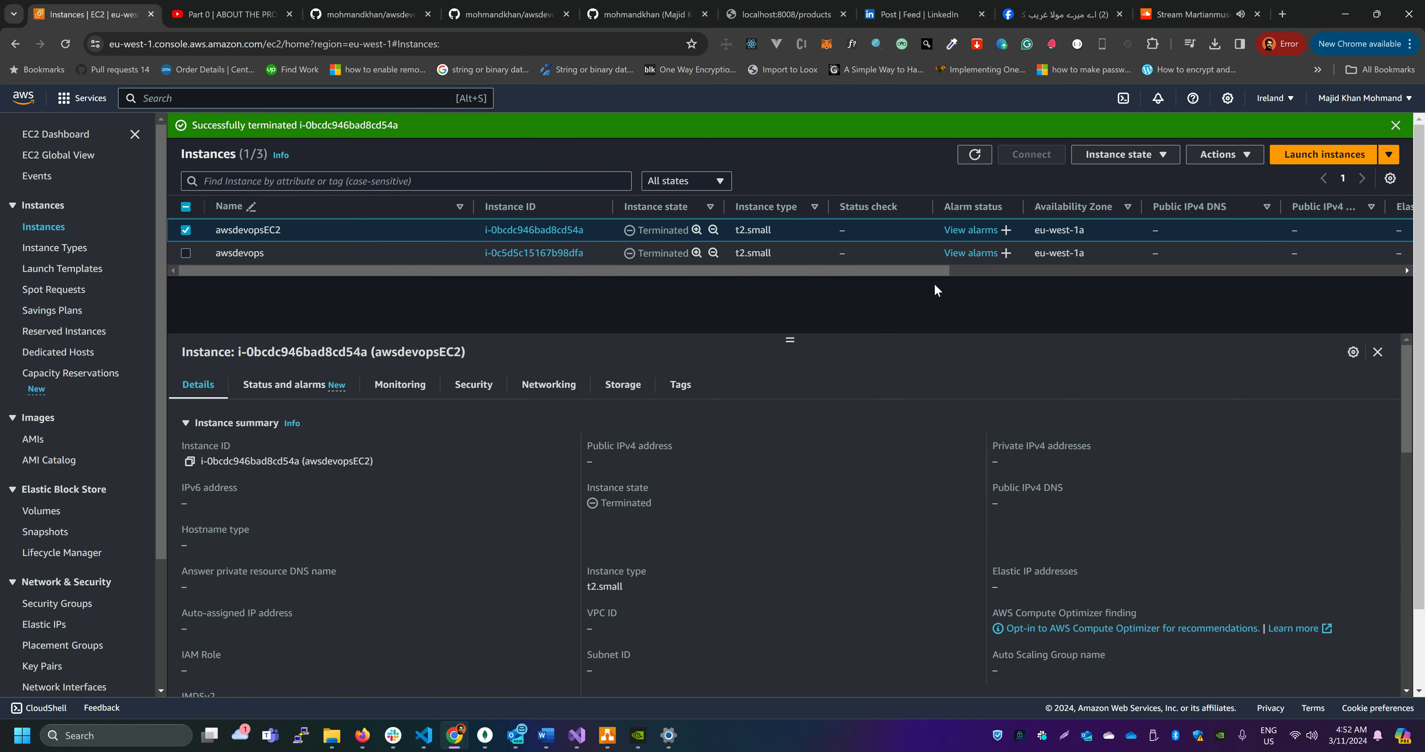
{"action": "left_click", "coordinate": [966, 160]}
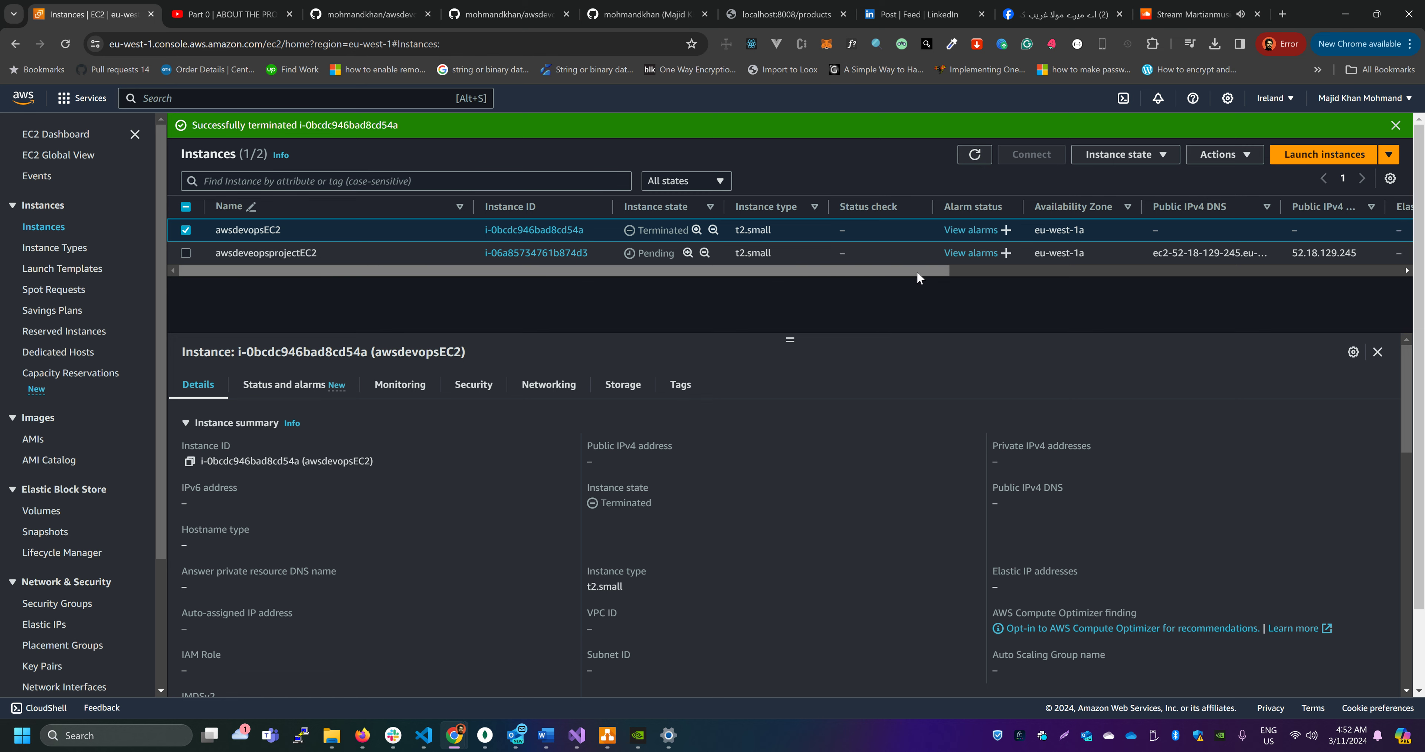
Step: Show the details of the awsdeveopsprojectEC2 instance and refresh the list to check its state
{"action": "mouse_move", "coordinate": [790, 340]}
{"action": "left_mouse_down"}
{"action": "mouse_move", "coordinate": [788, 399]}
{"action": "mouse_move", "coordinate": [791, 330]}
{"action": "left_mouse_up"}
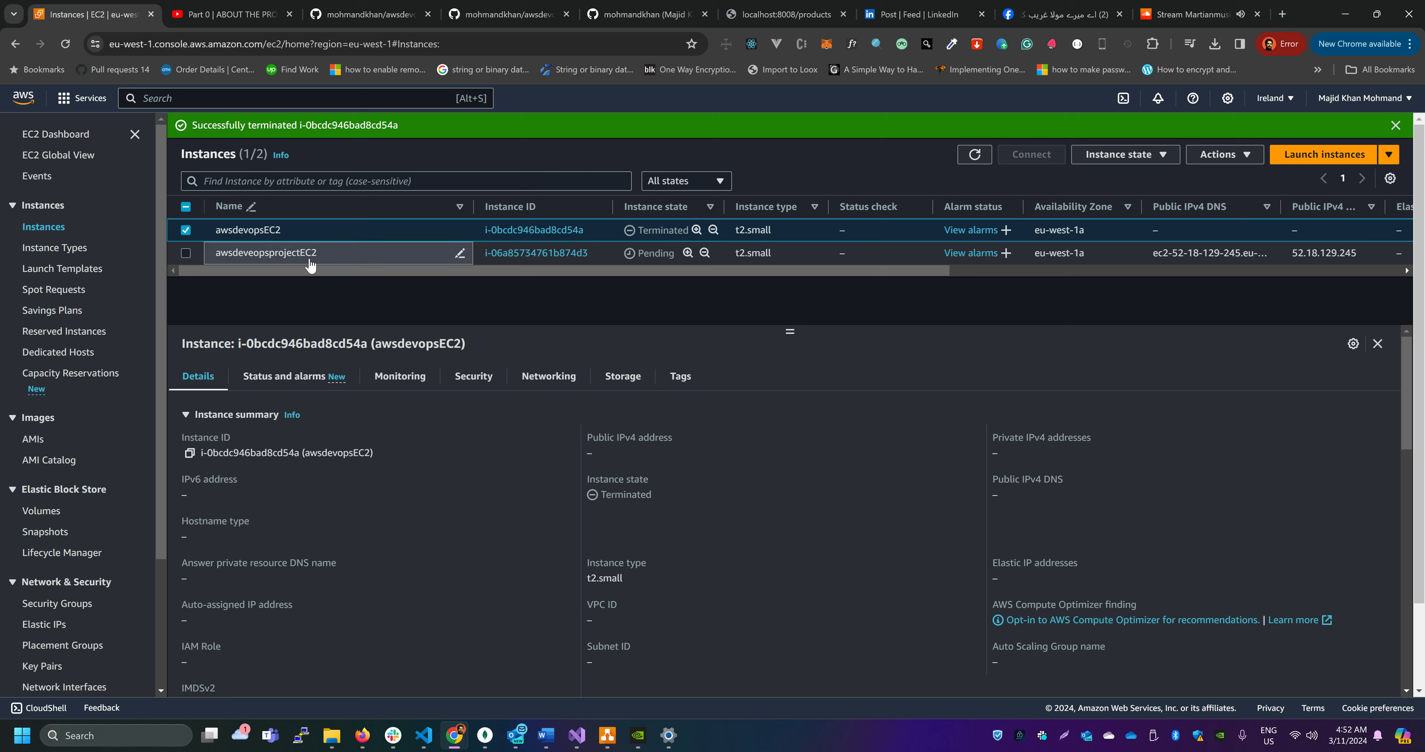
{"action": "left_click", "coordinate": [800, 253]}
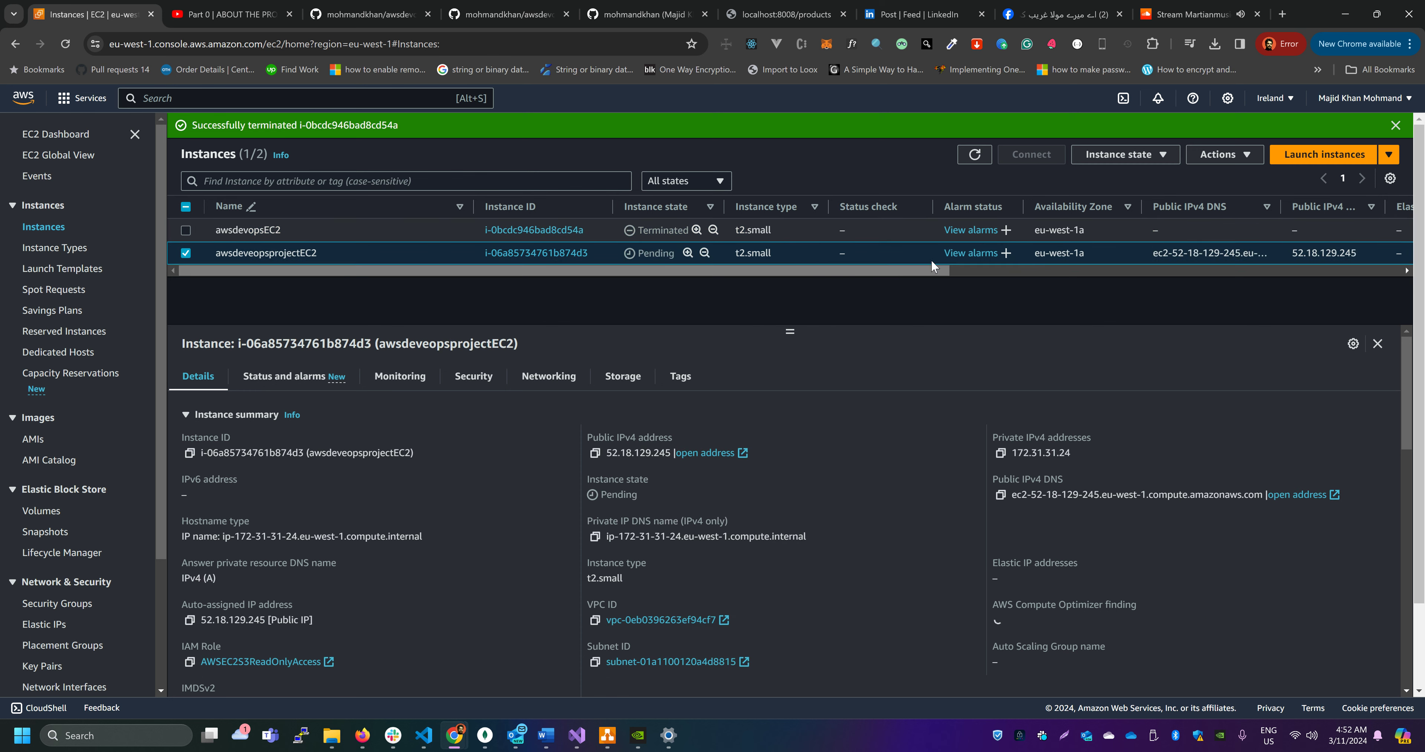
{"action": "left_click", "coordinate": [975, 155]}
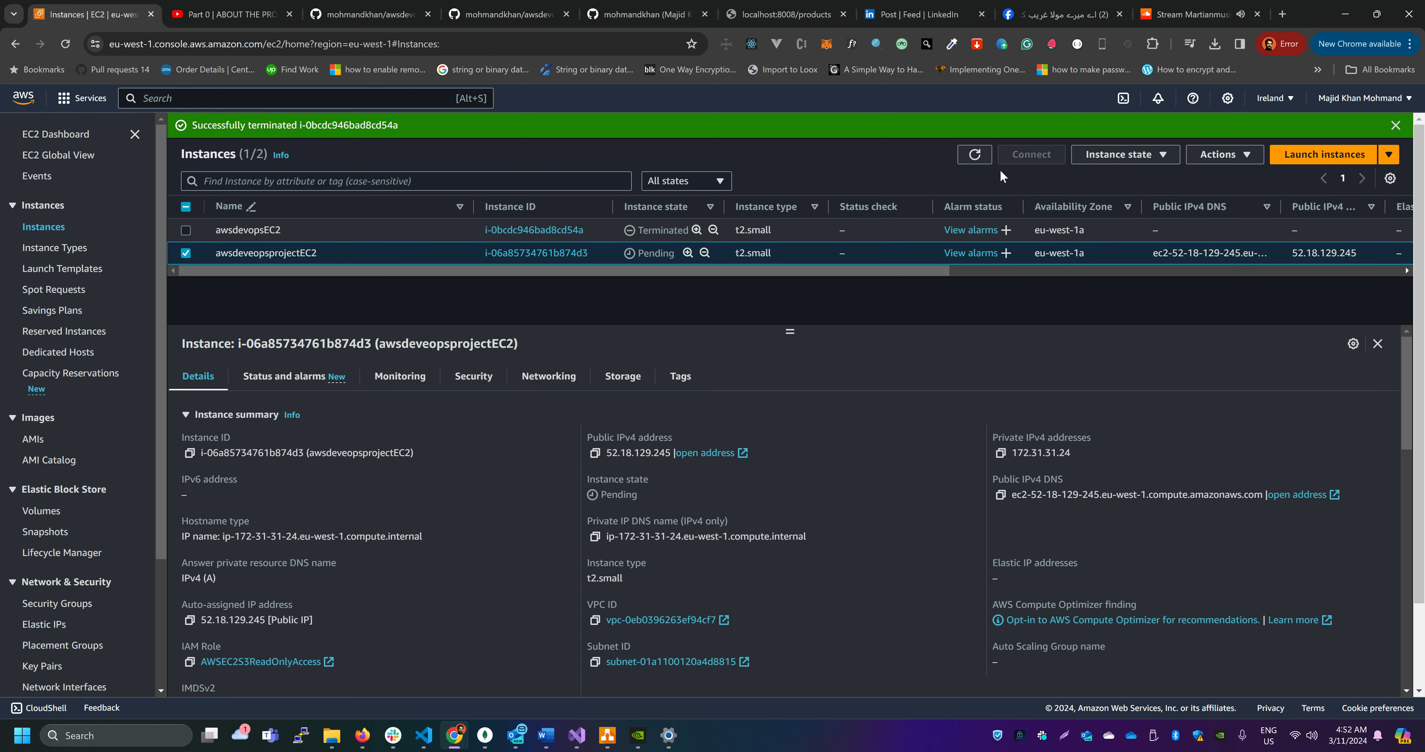
{"action": "left_click", "coordinate": [977, 155]}
{"action": "left_click", "coordinate": [975, 156]}
Step: Switch to AWS-CICD-AUTOSCALE.drawio in draw.io and examine the EC2 instances in the target group
{"action": "left_click", "coordinate": [615, 731]}
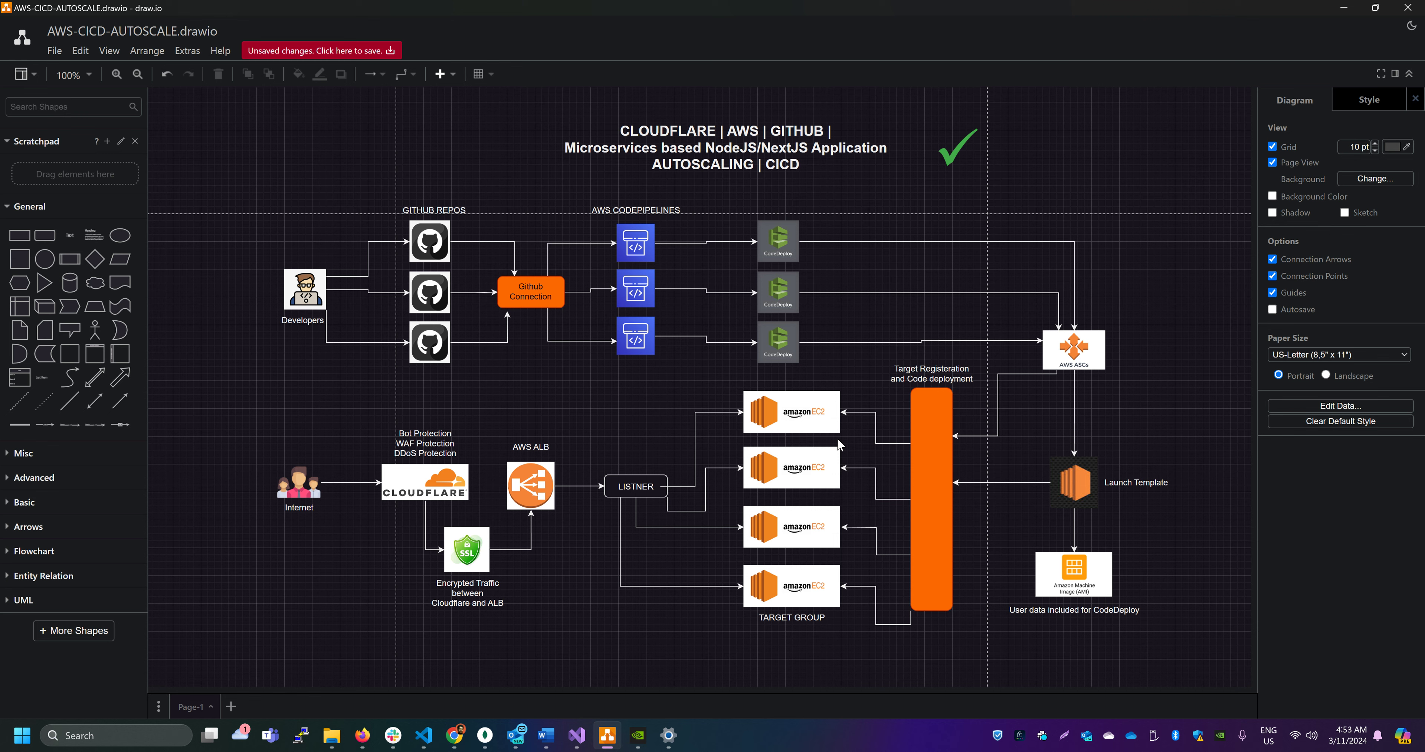
{"action": "left_click", "coordinate": [811, 411]}
{"action": "left_click", "coordinate": [692, 382]}
{"action": "left_click", "coordinate": [796, 397]}
{"action": "left_click", "coordinate": [774, 462]}
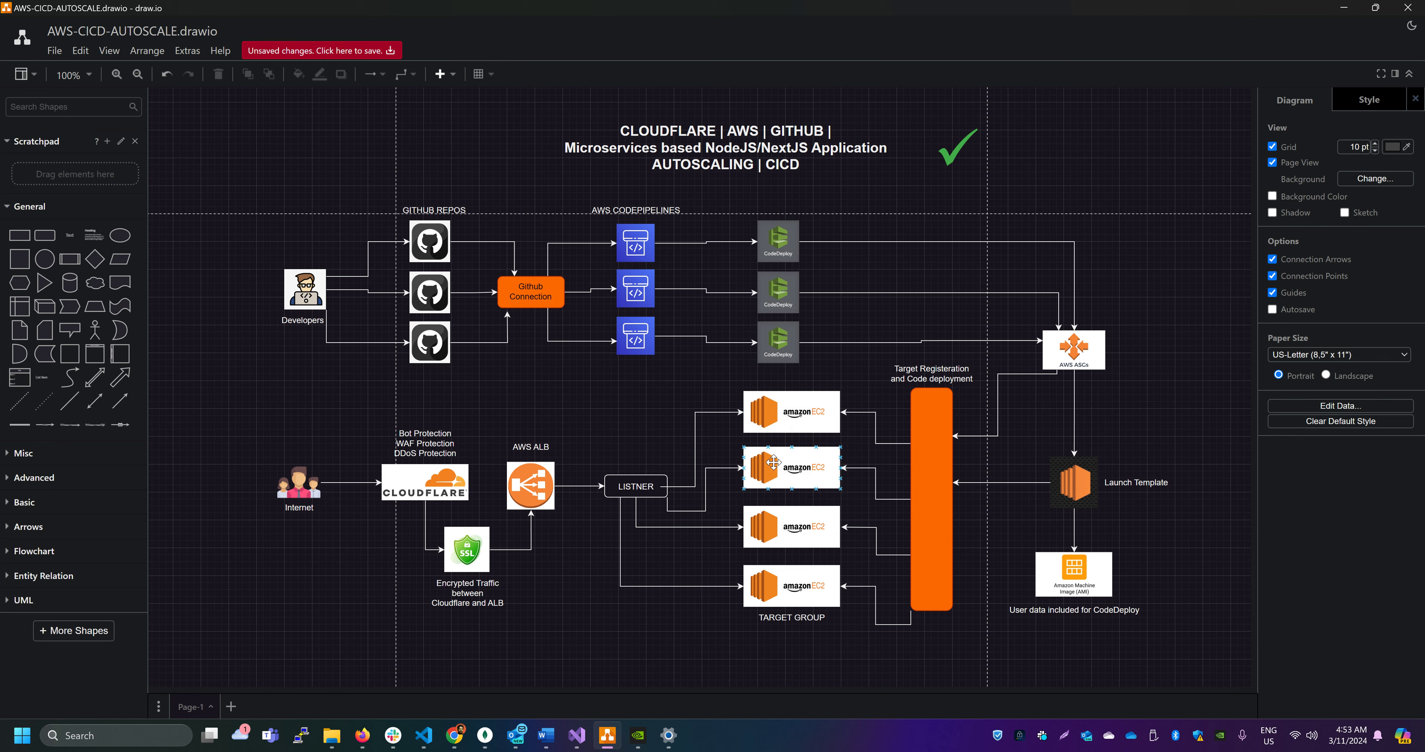
{"action": "left_click", "coordinate": [809, 418]}
{"action": "left_click", "coordinate": [752, 458]}
Step: View the awsdevopsprojectsample GitHub repository in Chrome and return to the first target group EC2 instance in the draw.io diagram
{"action": "key", "text": "alt+Tab"}
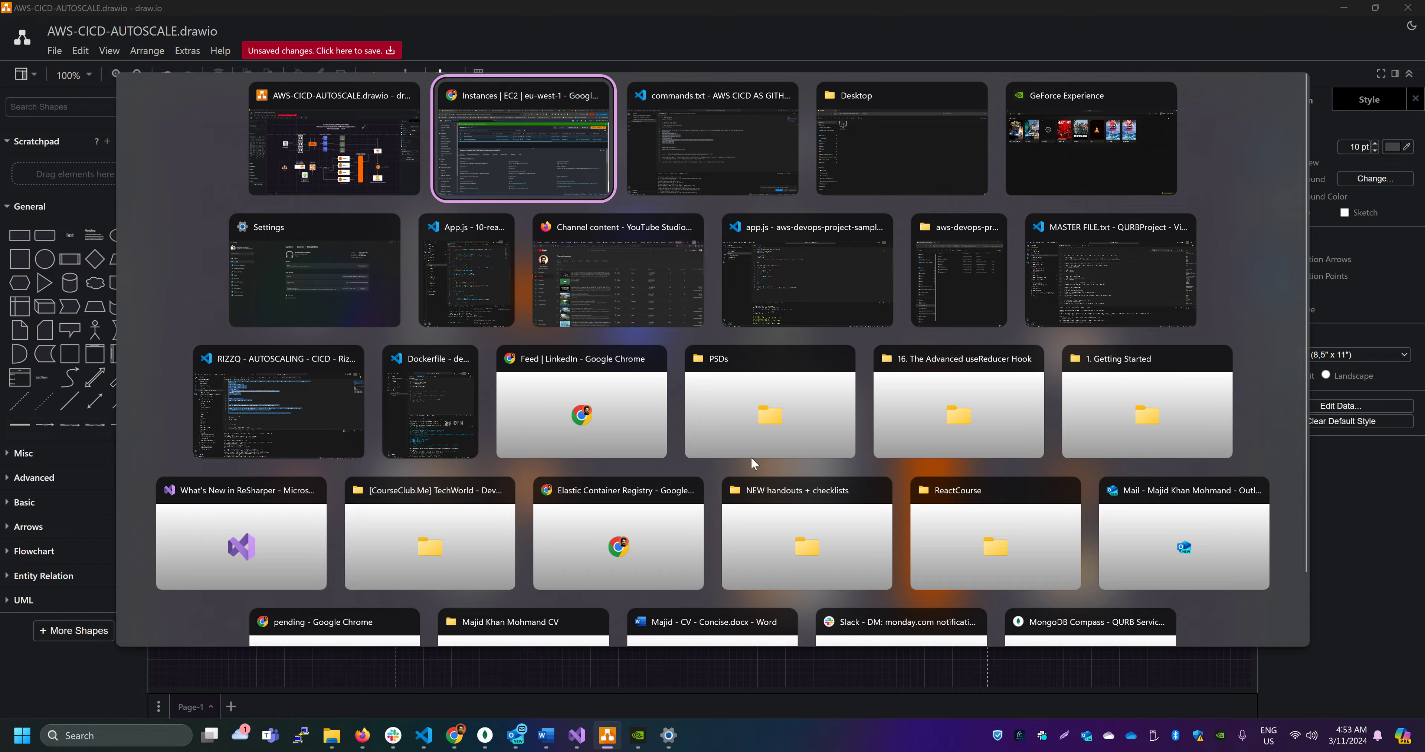
{"action": "left_click", "coordinate": [371, 16]}
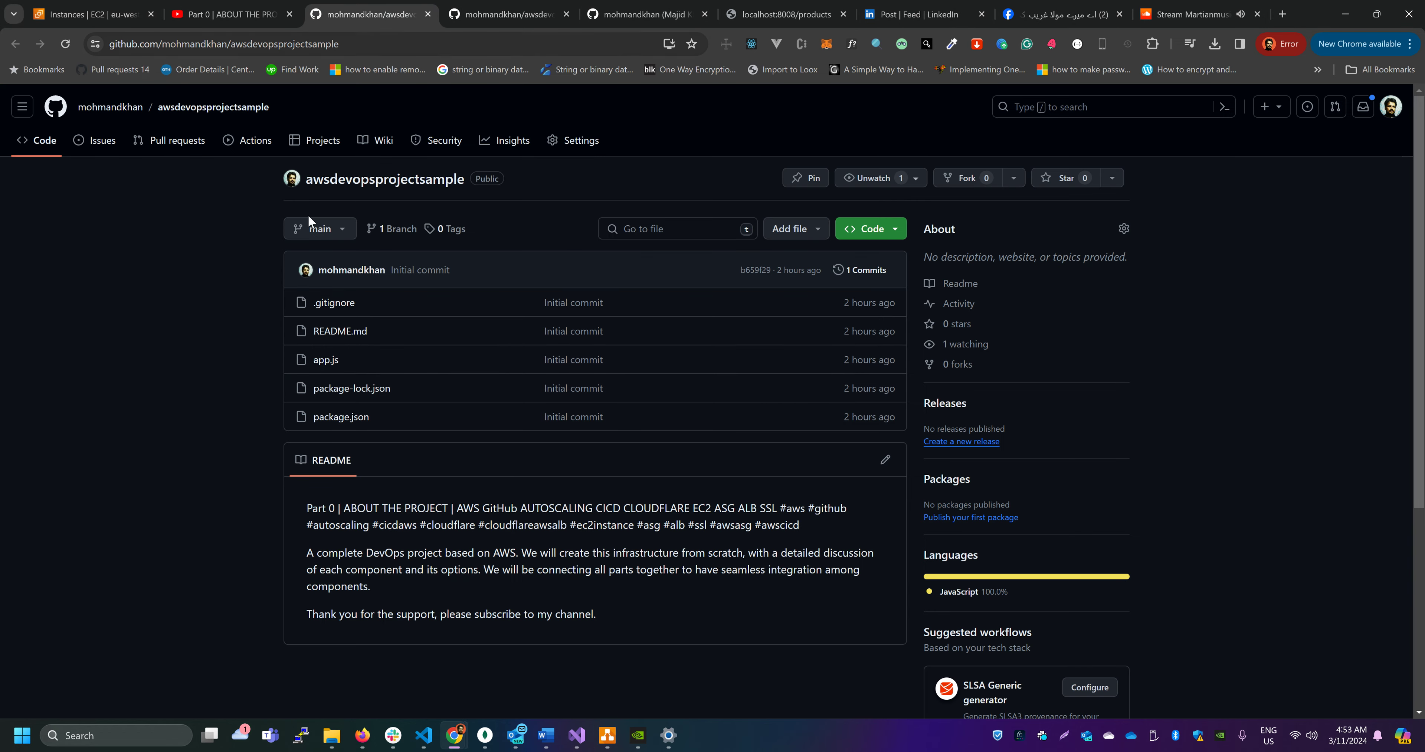
{"action": "key", "text": "alt+Tab"}
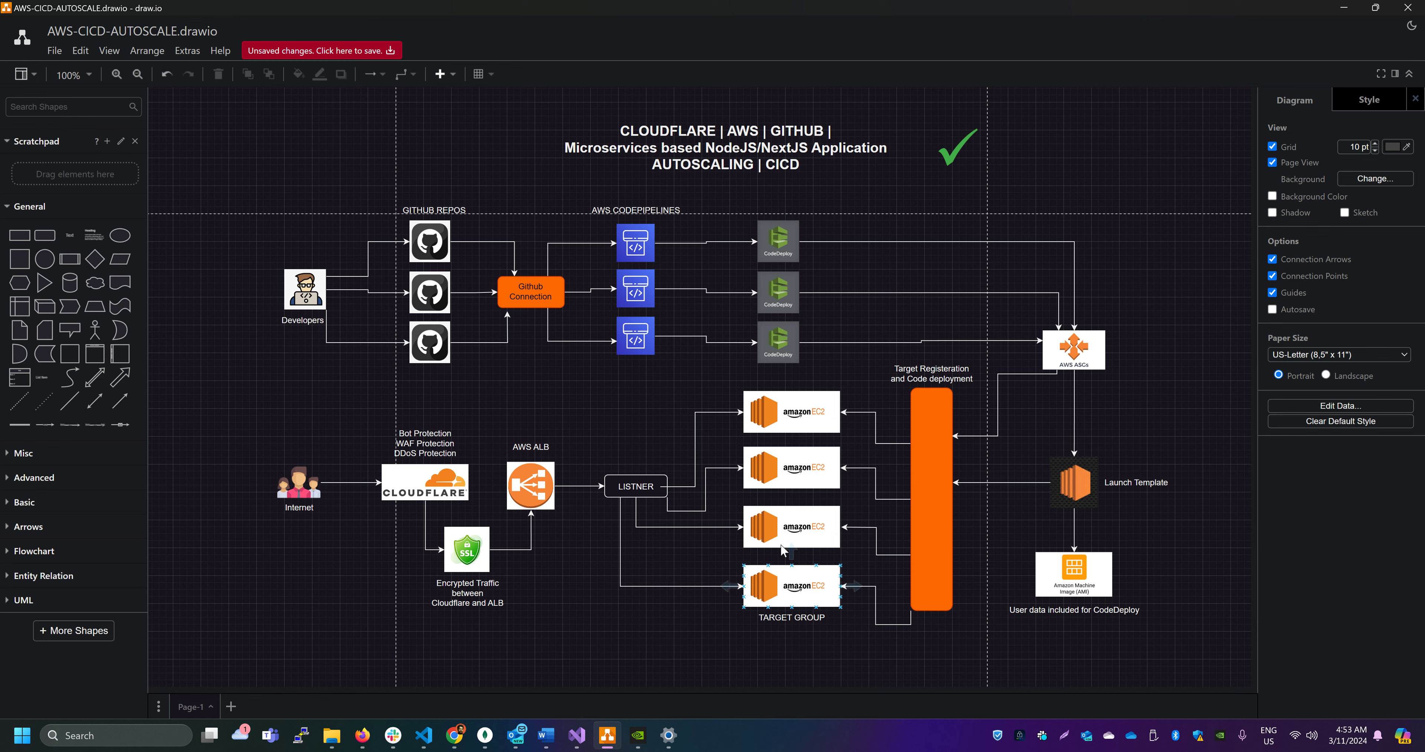
{"action": "left_click", "coordinate": [806, 419]}
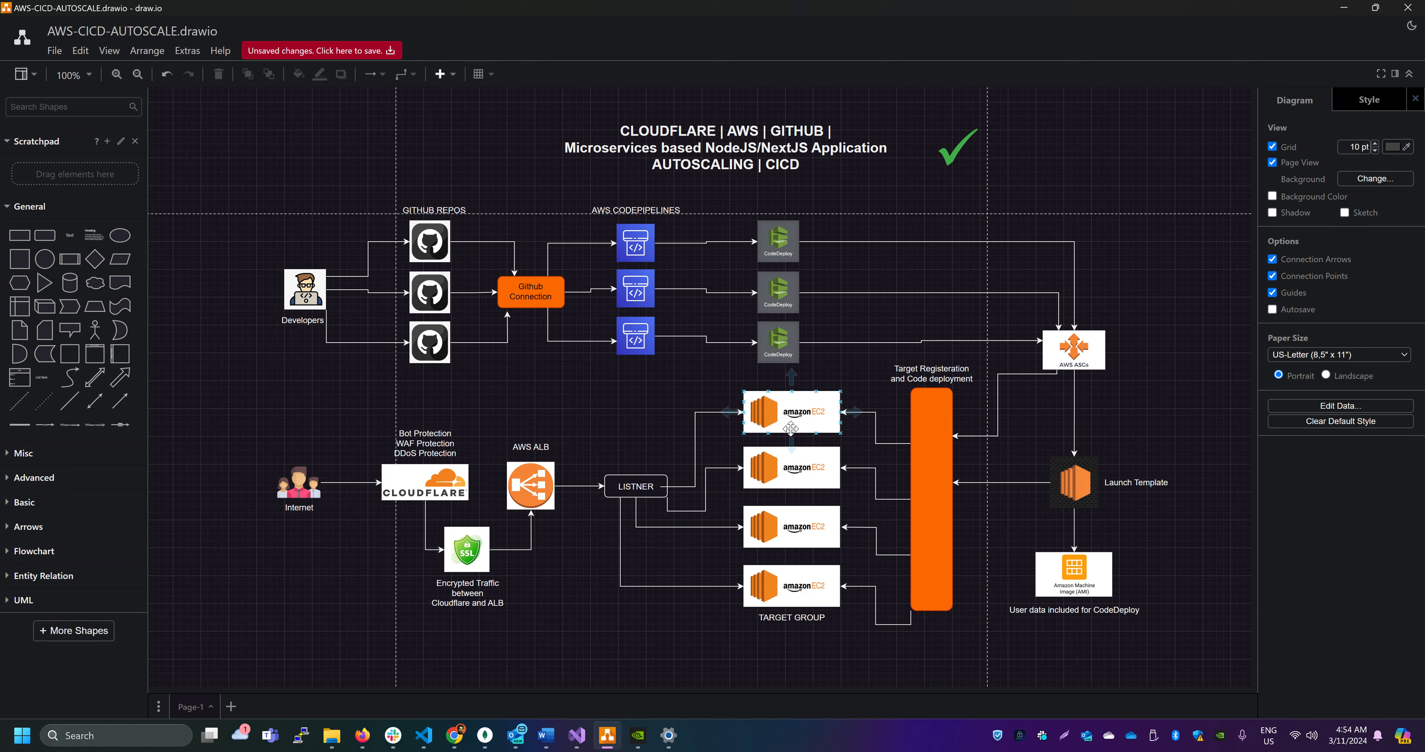
Step: Switch back to the EC2 instances list in Chrome and refresh it to check the new instance's status
{"action": "key", "text": "alt+Tab"}
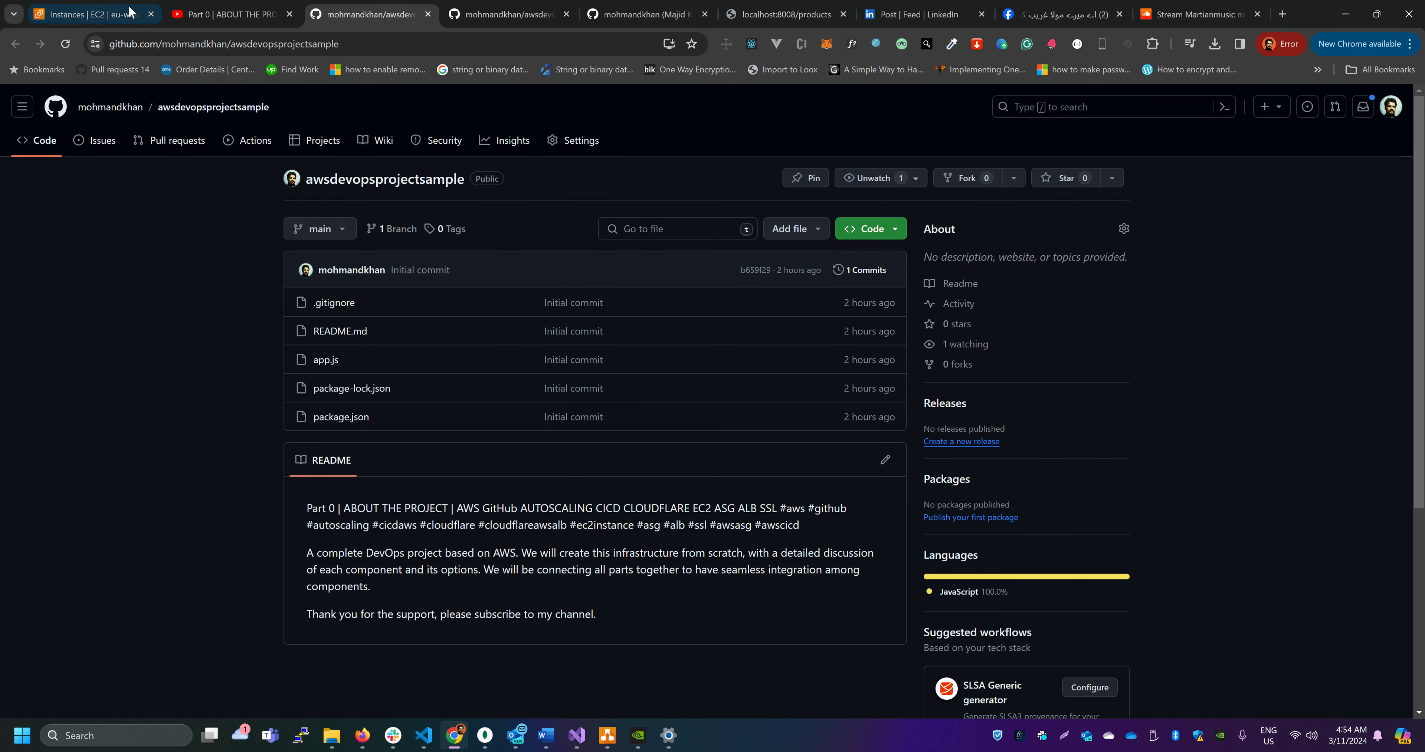
{"action": "left_click", "coordinate": [129, 12]}
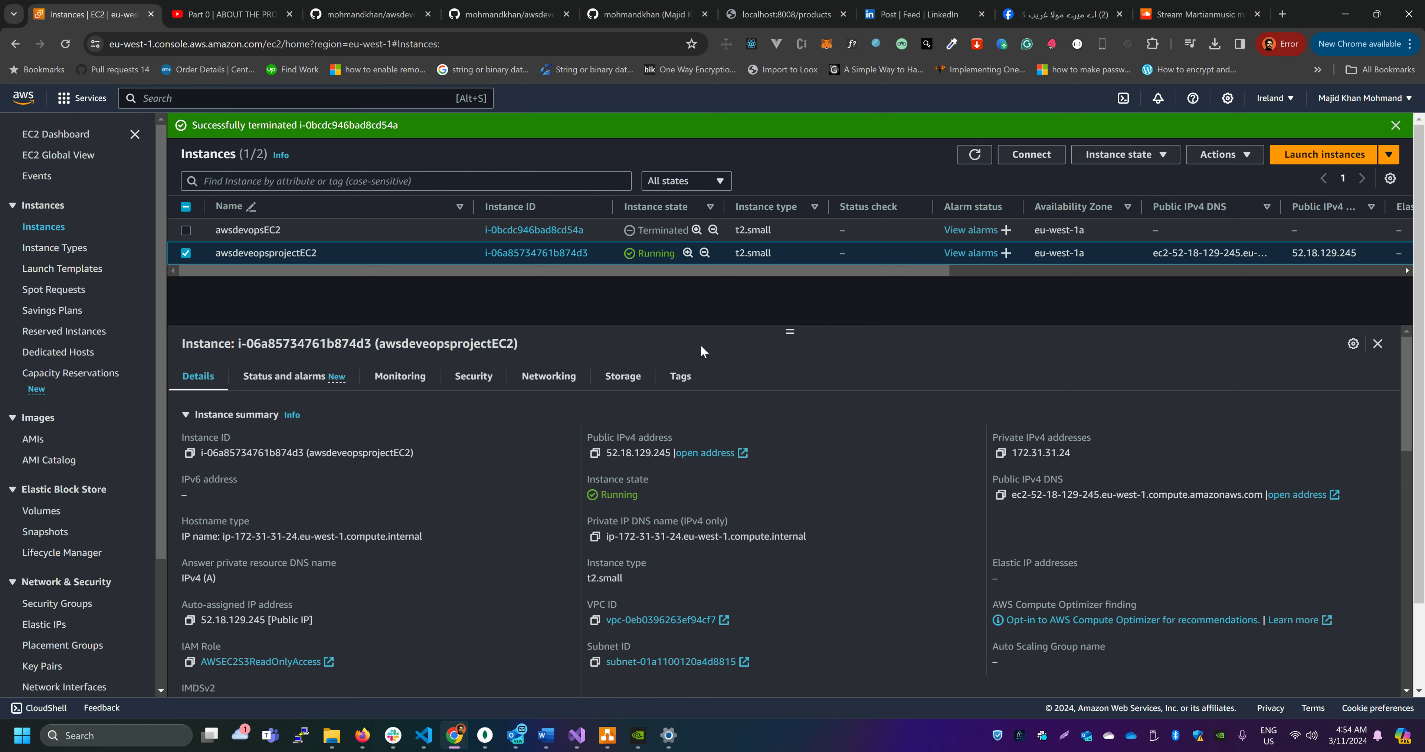
{"action": "left_click", "coordinate": [975, 154]}
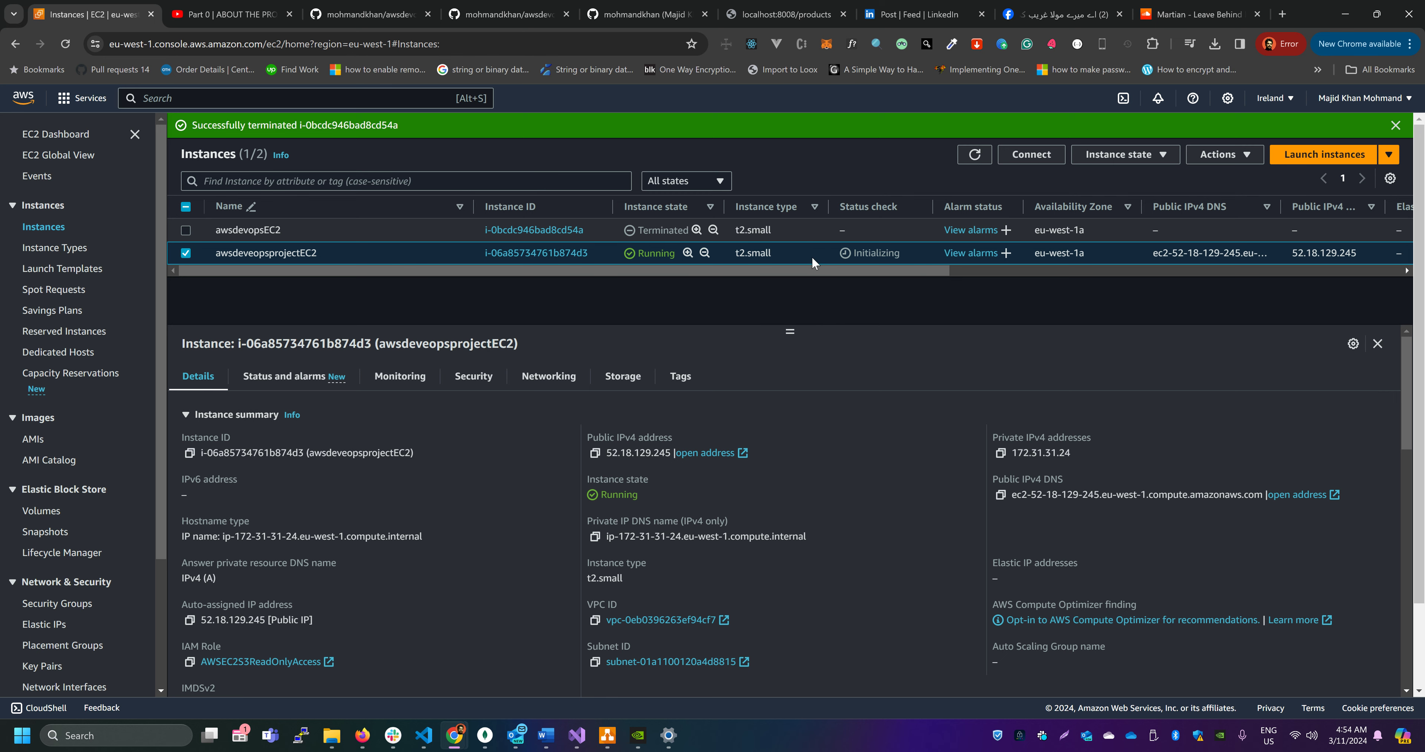
Step: Examine the IAM role, security group and inbound and outbound rules in the security details of awsdeveopsprojectEC2
{"action": "left_click", "coordinate": [474, 376]}
{"action": "scroll", "coordinate": [741, 476], "scroll_direction": "down", "scroll_amount": 1}
{"action": "scroll", "coordinate": [742, 476], "scroll_direction": "down", "scroll_amount": 2}
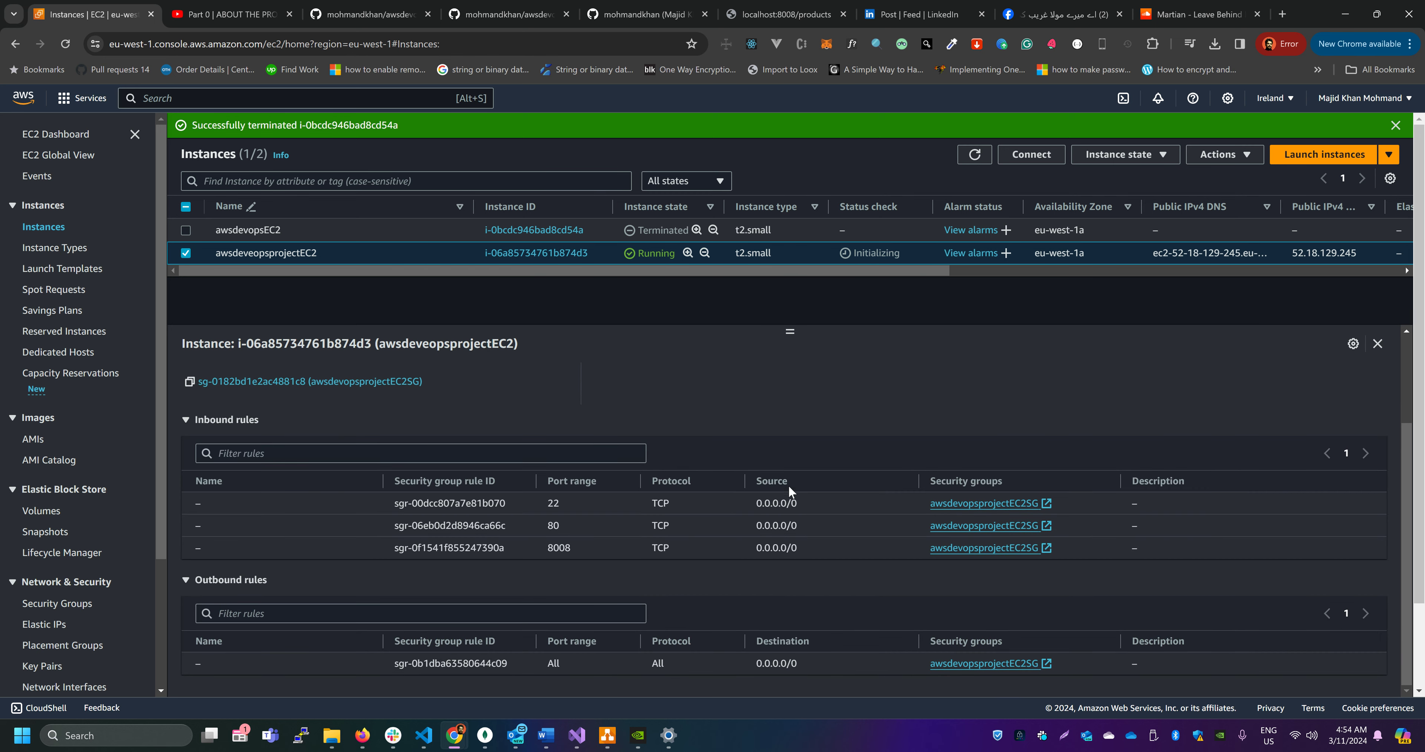
{"action": "scroll", "coordinate": [896, 562], "scroll_direction": "up", "scroll_amount": 1}
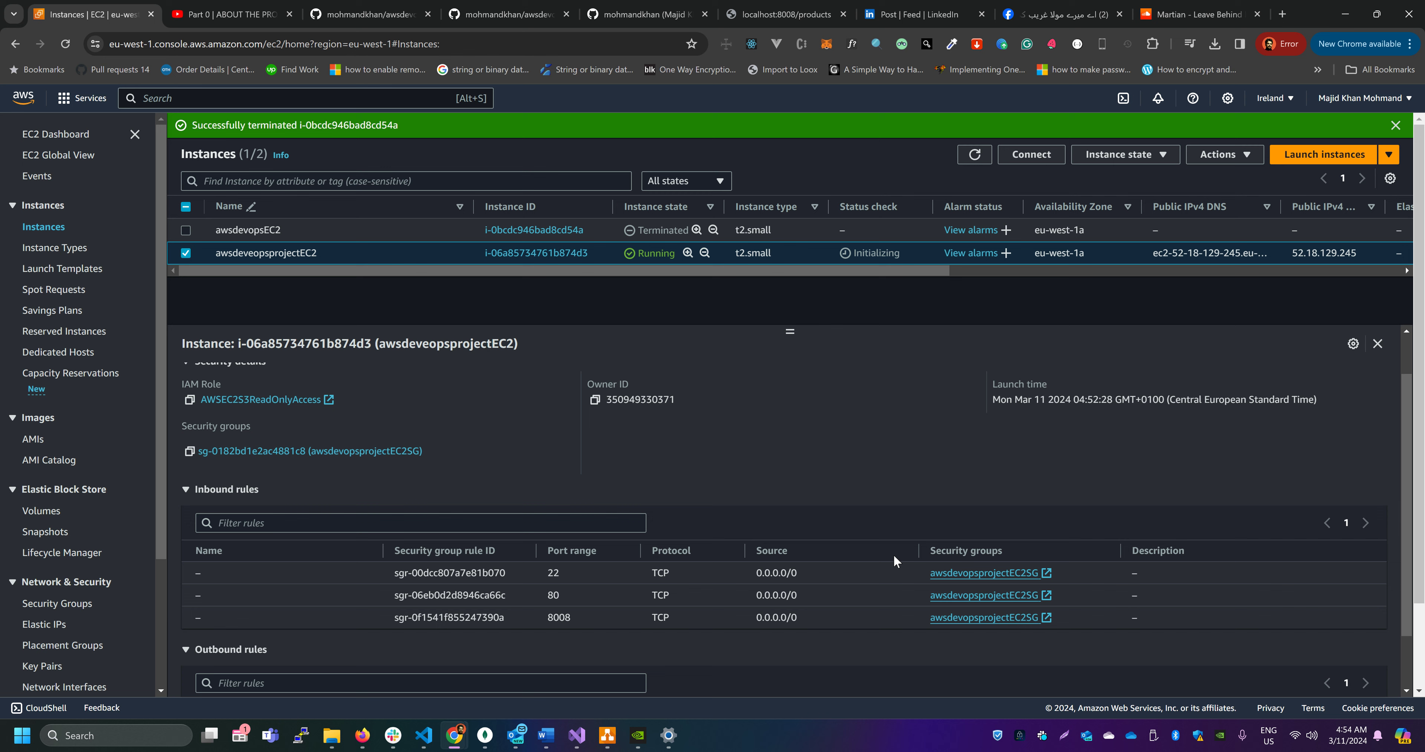
{"action": "scroll", "coordinate": [712, 573], "scroll_direction": "down", "scroll_amount": 1}
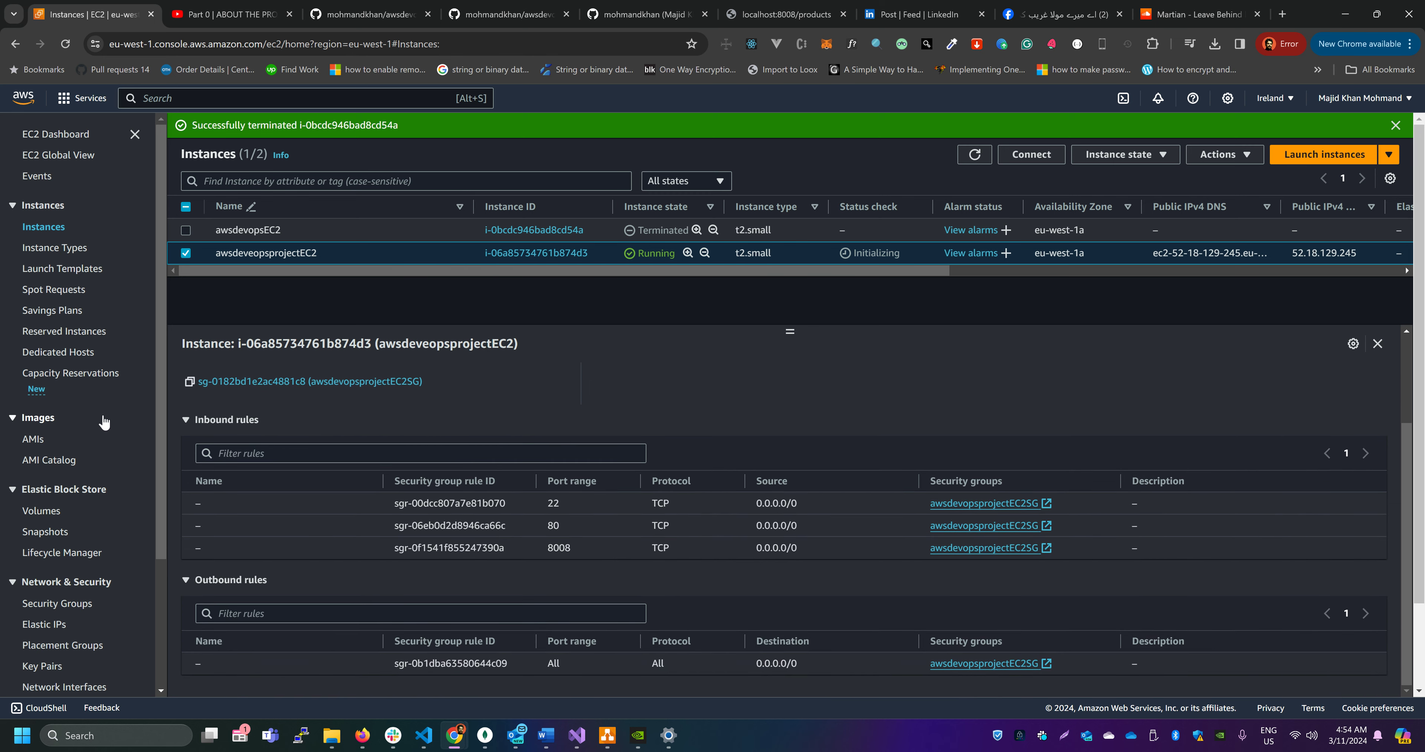
Step: Go to the Security Groups list under Network & Security and refresh it
{"action": "scroll", "coordinate": [101, 380], "scroll_direction": "down", "scroll_amount": 3}
{"action": "left_click", "coordinate": [73, 437]}
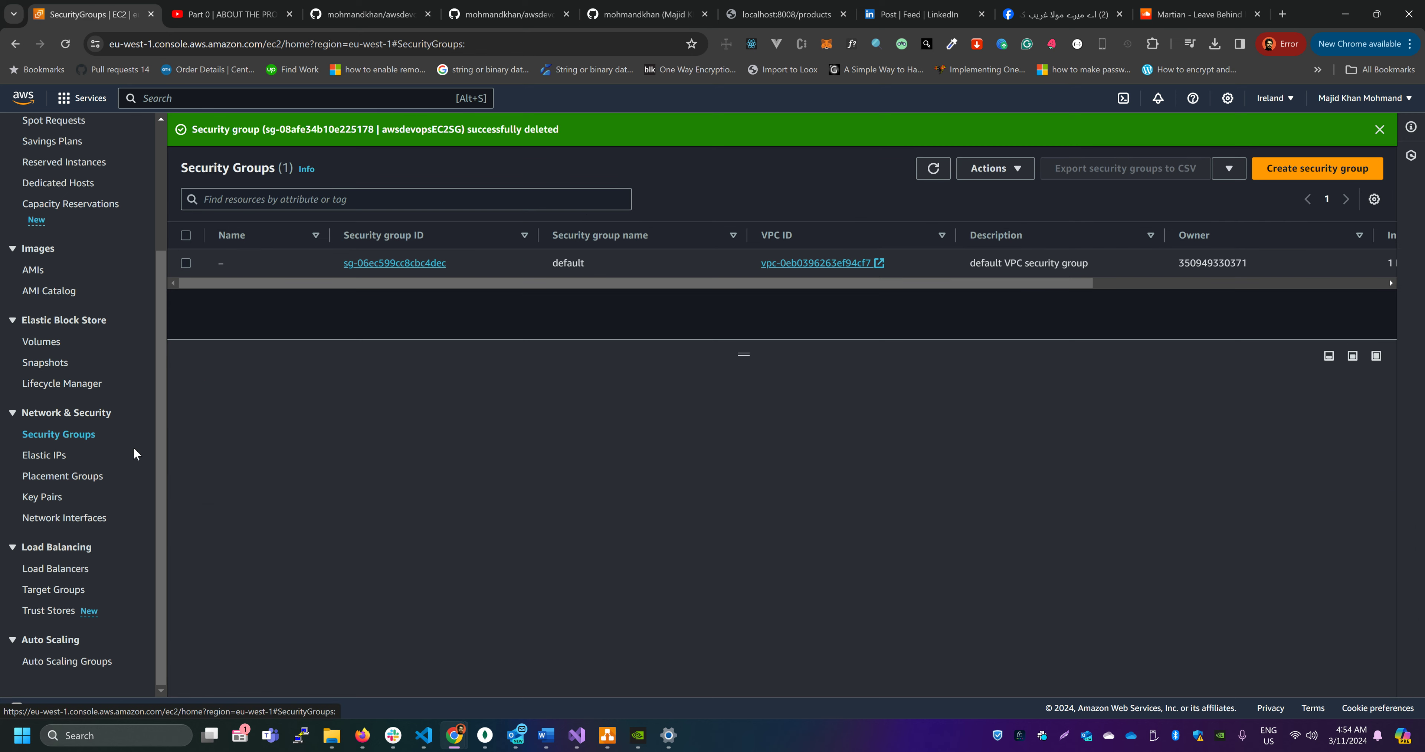
{"action": "left_click", "coordinate": [934, 168]}
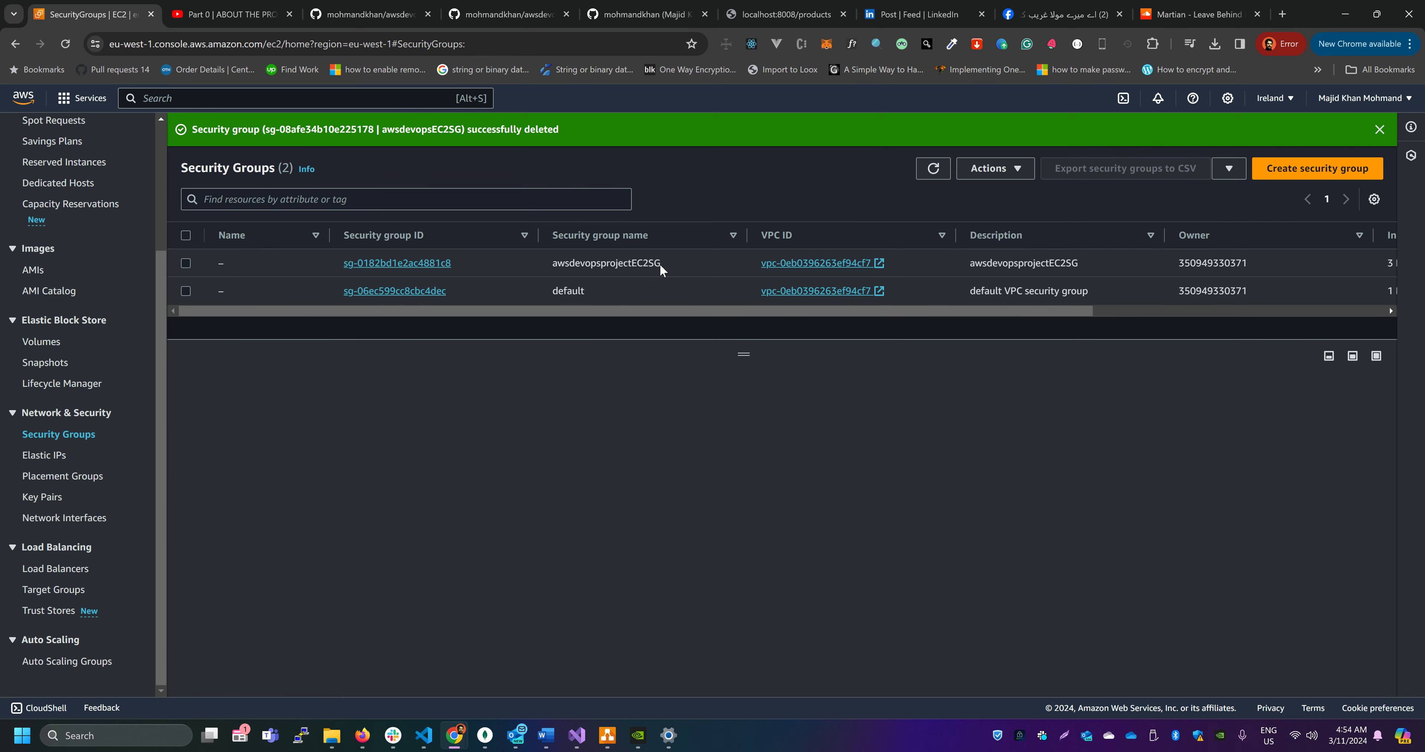
Step: Select the awsdevopsprojectEC2SG security group and open its inbound rules for editing
{"action": "left_click_drag", "start_coordinate": [661, 265], "coordinate": [552, 265]}
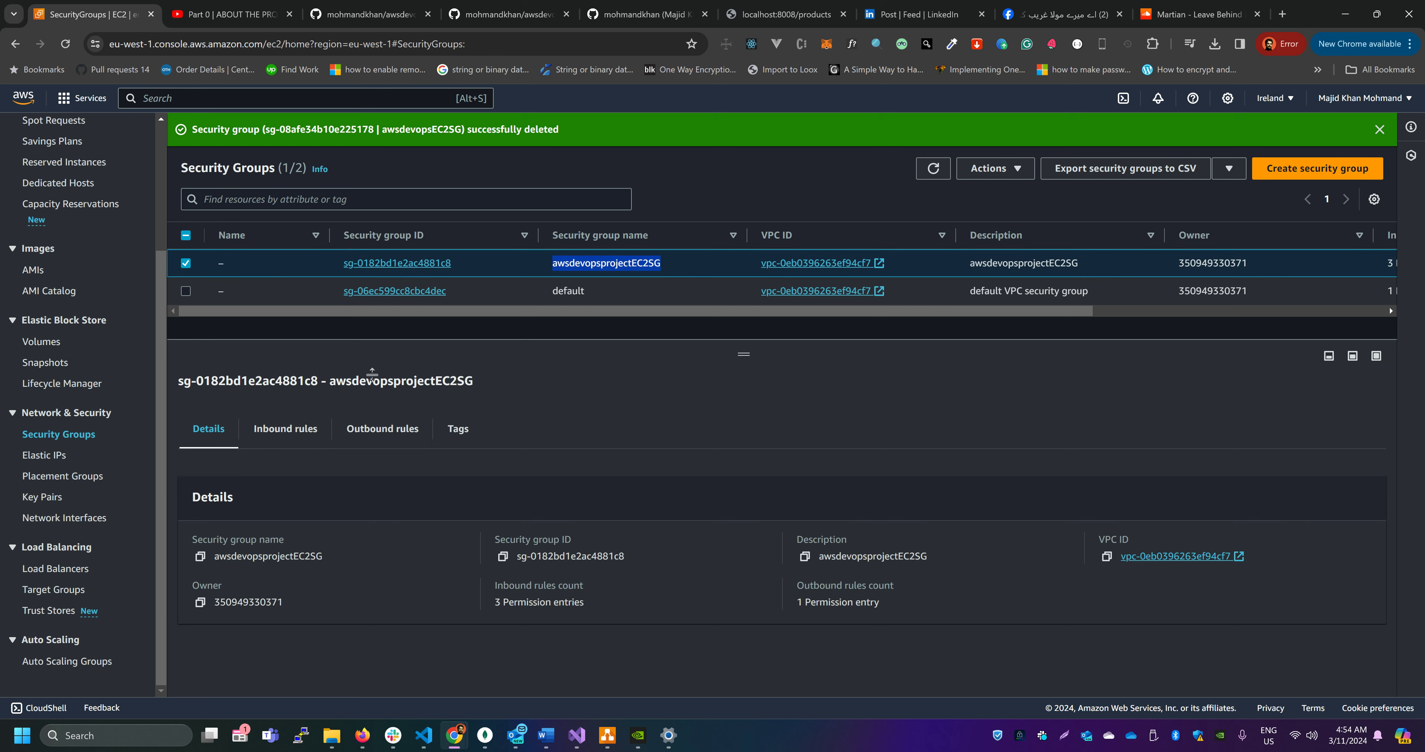
{"action": "left_click", "coordinate": [677, 267]}
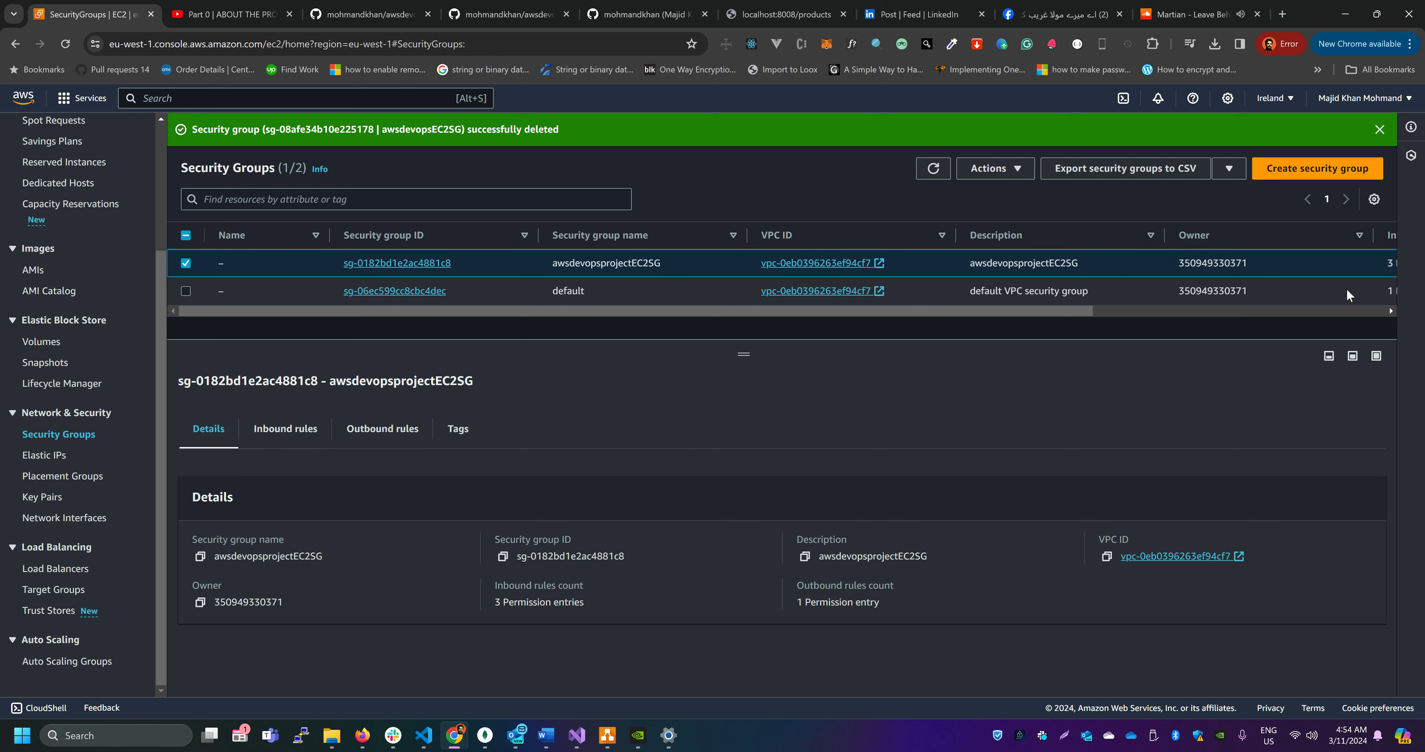
{"action": "left_click", "coordinate": [295, 435]}
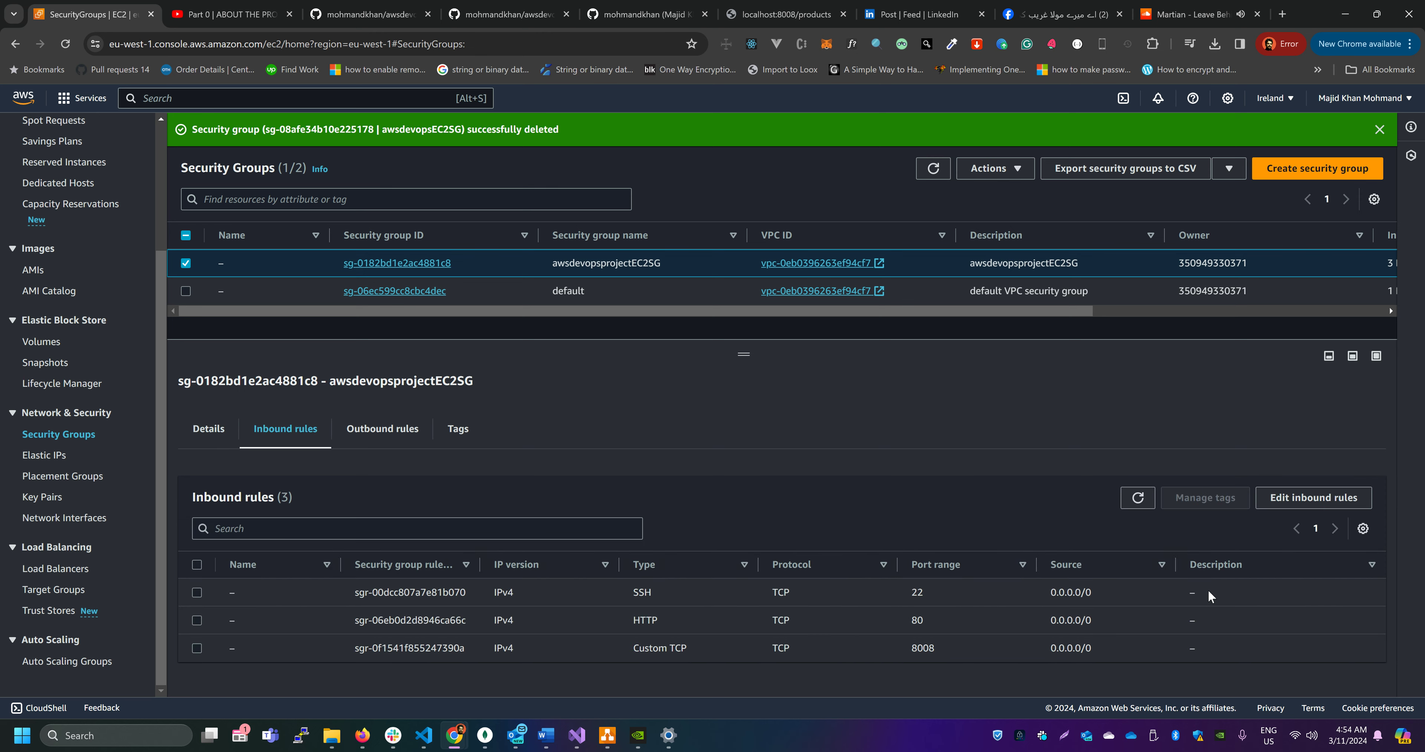
{"action": "left_click", "coordinate": [1352, 497]}
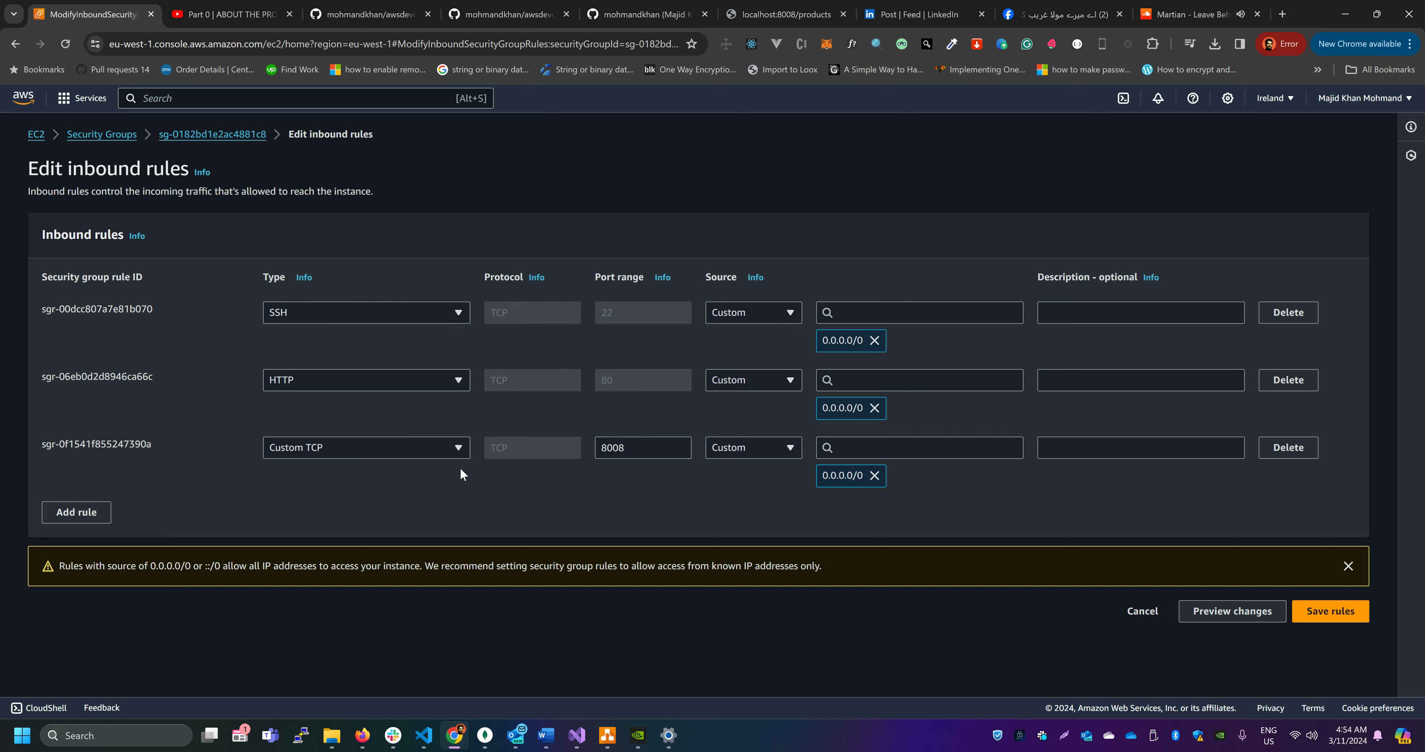
Step: Leave the inbound rules editor without saving and review the awsdevopsprojectEC2SG security group's name and inbound rules in the list
{"action": "left_click", "coordinate": [1143, 612]}
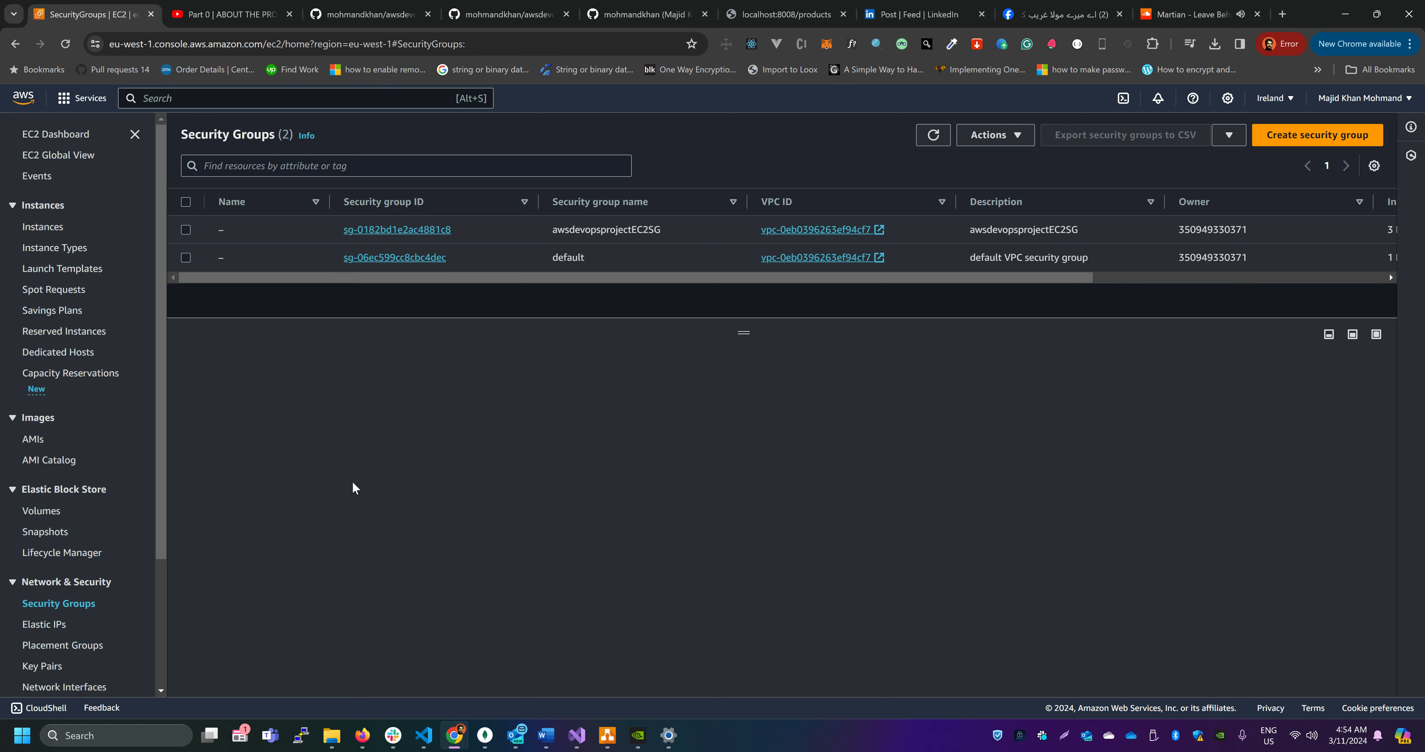
{"action": "scroll", "coordinate": [84, 537], "scroll_direction": "down", "scroll_amount": 3}
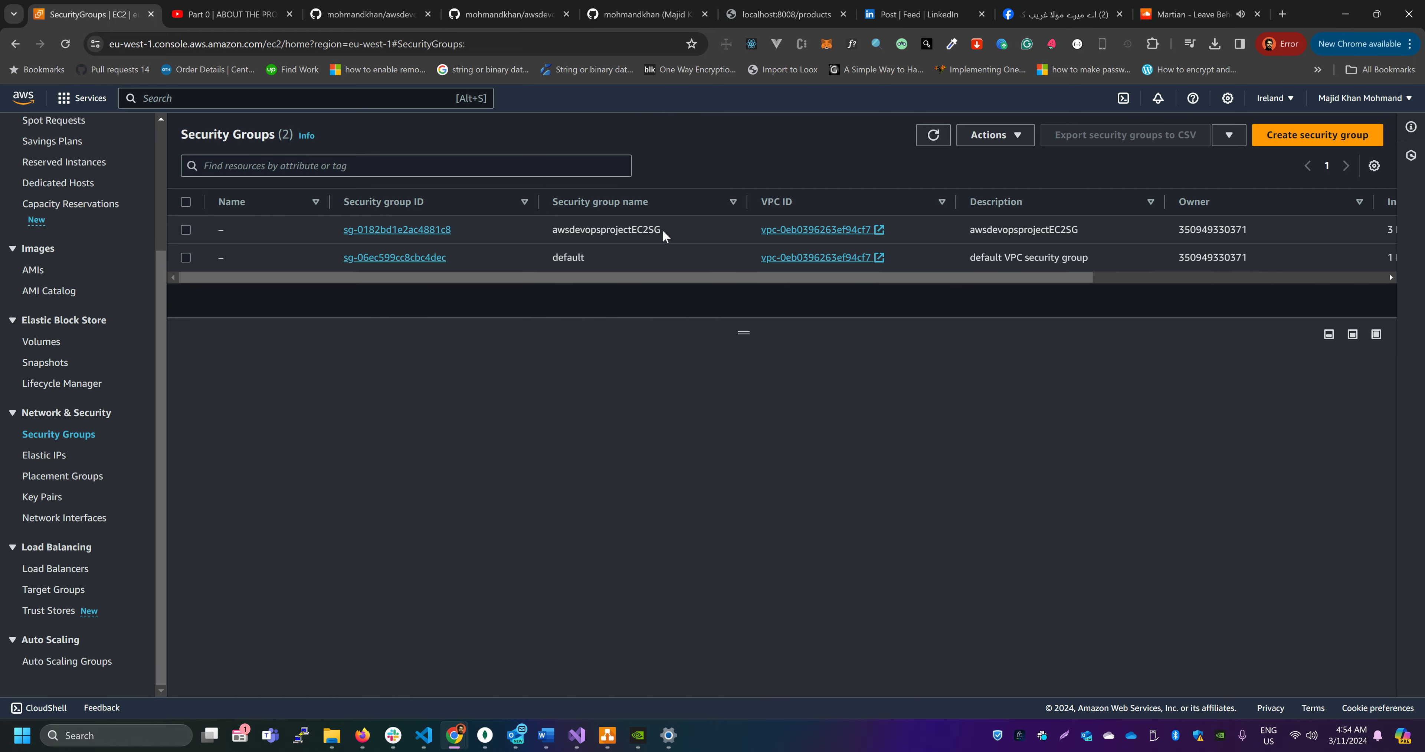
{"action": "left_click_drag", "start_coordinate": [662, 229], "coordinate": [552, 230]}
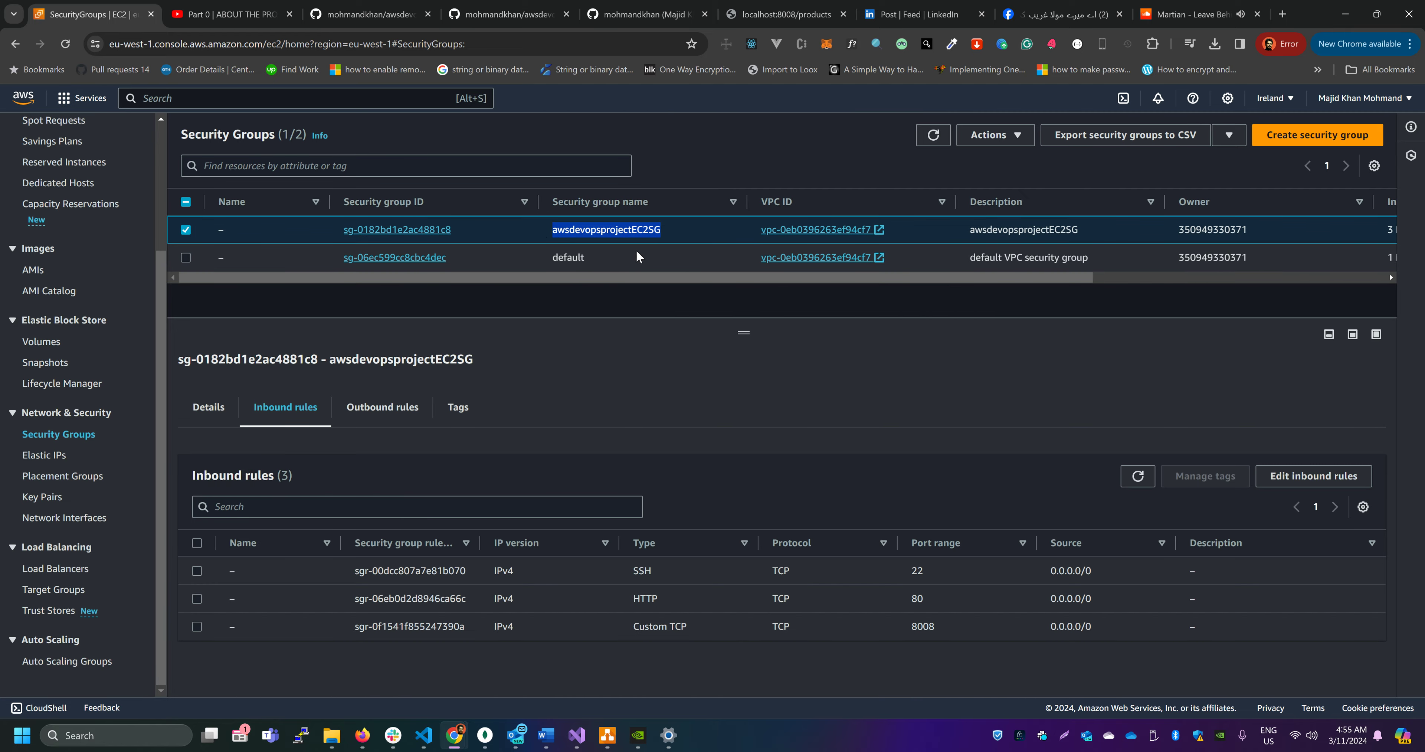
{"action": "left_click_drag", "start_coordinate": [677, 274], "coordinate": [739, 277]}
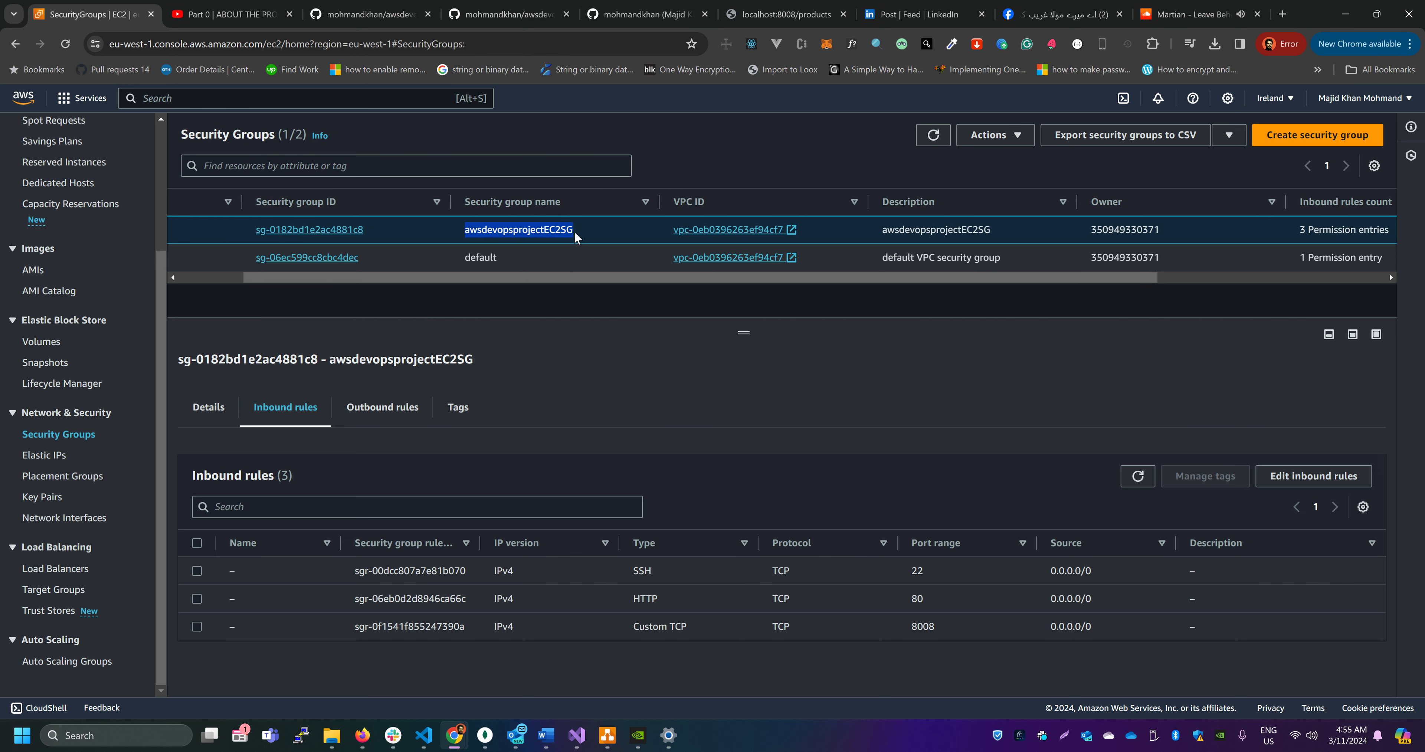
{"action": "left_click_drag", "start_coordinate": [574, 231], "coordinate": [463, 233]}
{"action": "left_click_drag", "start_coordinate": [593, 272], "coordinate": [529, 281]}
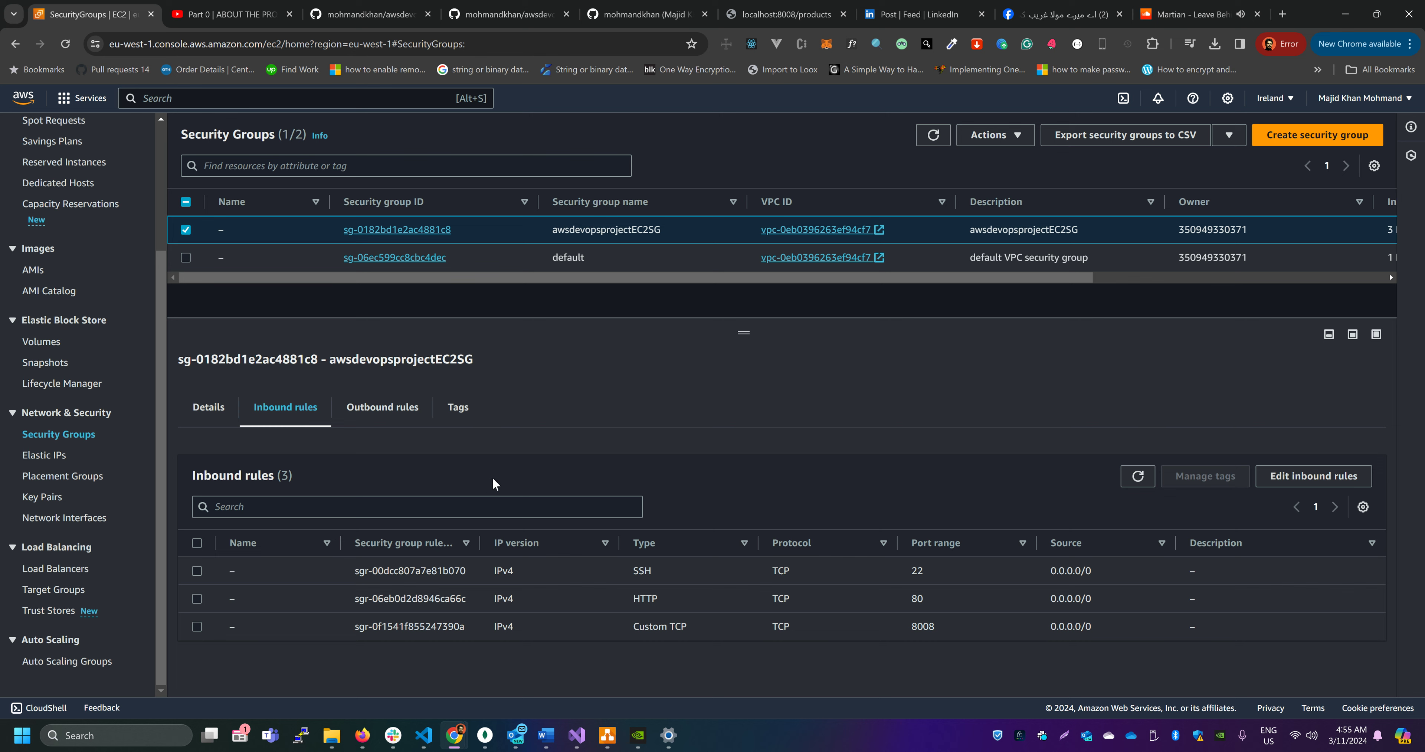
{"action": "scroll", "coordinate": [83, 390], "scroll_direction": "up", "scroll_amount": 3}
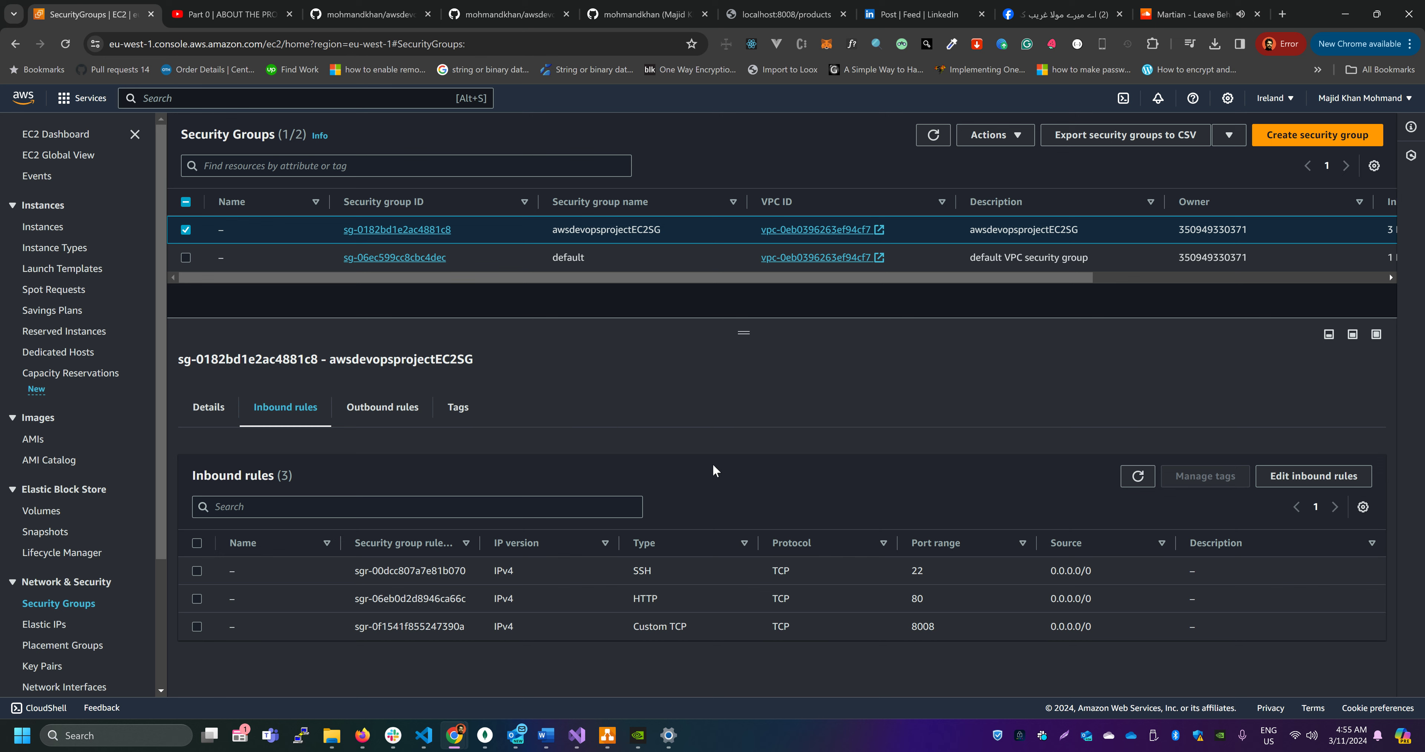
{"action": "scroll", "coordinate": [137, 529], "scroll_direction": "down", "scroll_amount": 2}
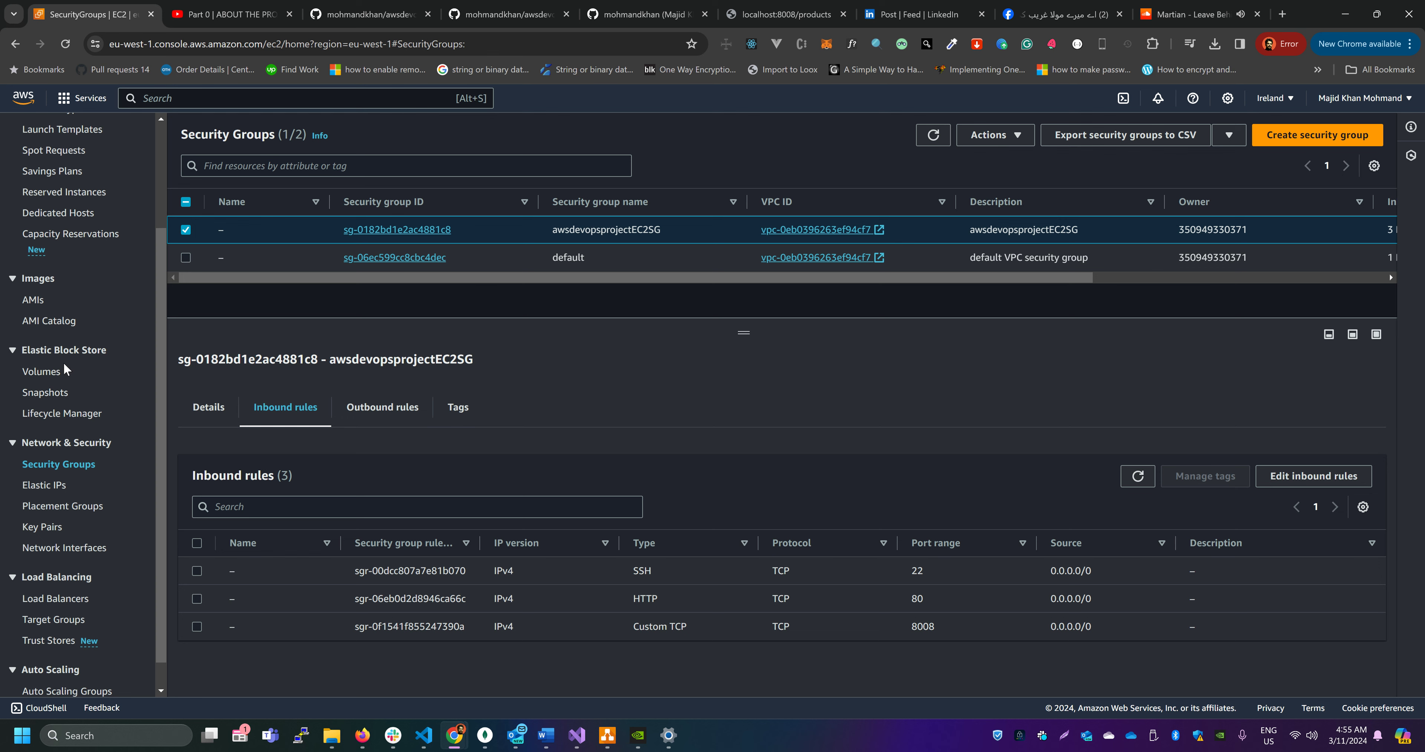
{"action": "scroll", "coordinate": [54, 234], "scroll_direction": "up", "scroll_amount": 2}
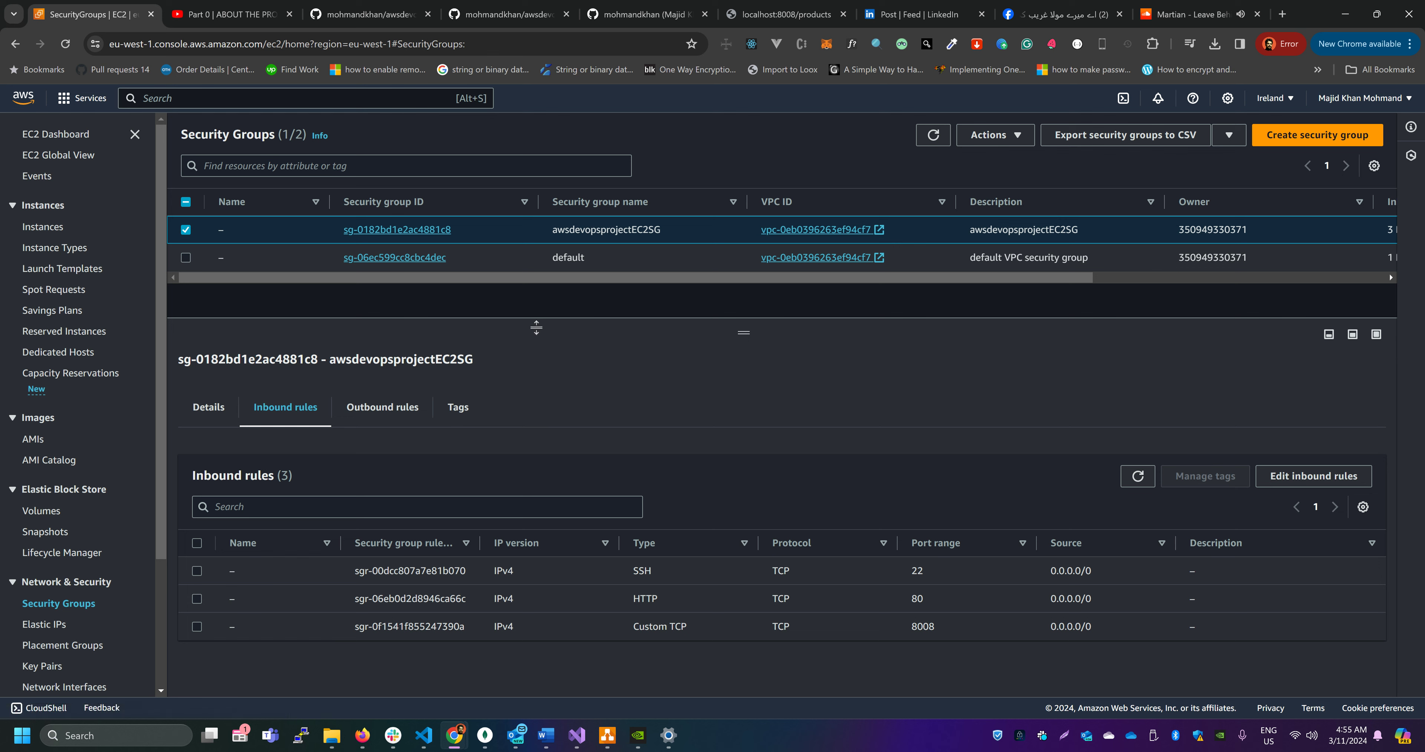
Step: Return to the EC2 instances list and refresh it to check the state and status check of awsdeveopsprojectEC2
{"action": "left_click", "coordinate": [48, 237]}
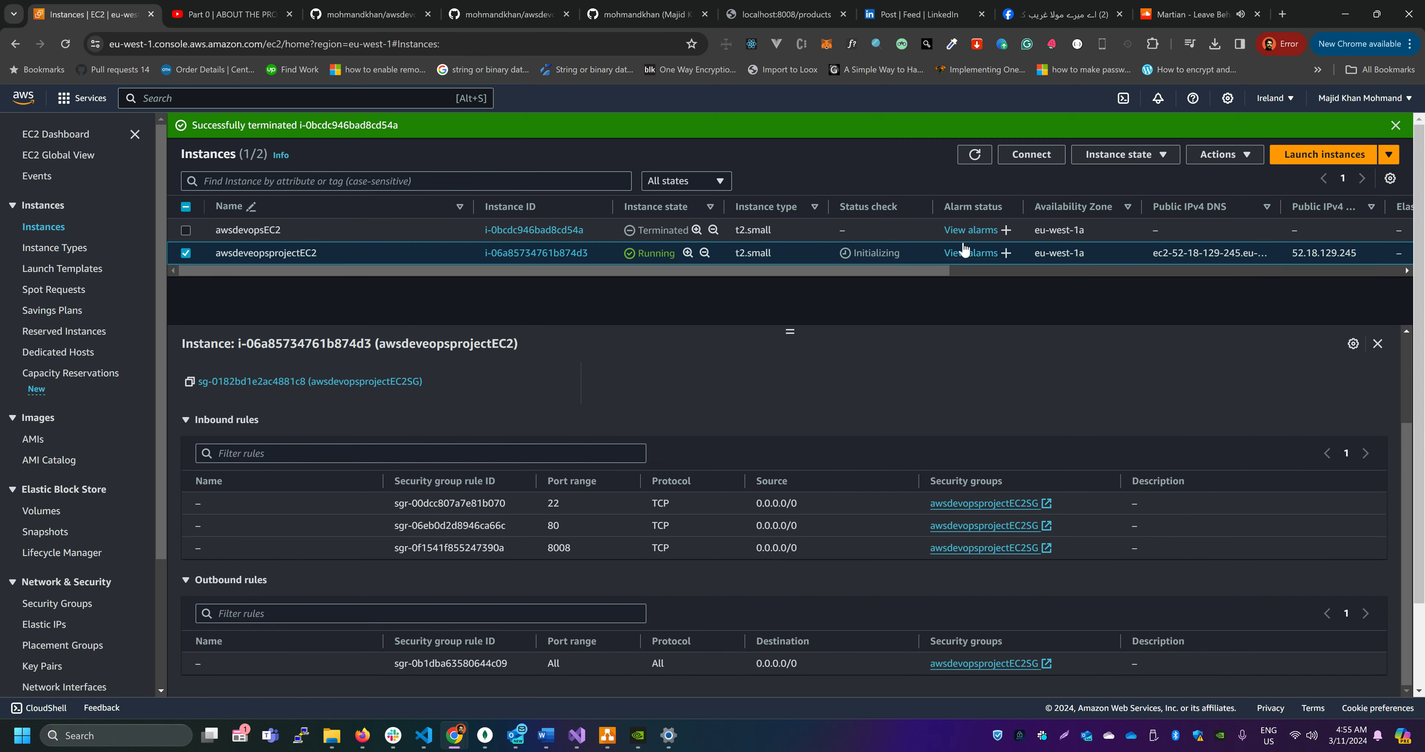
{"action": "left_click", "coordinate": [975, 154]}
{"action": "left_click_drag", "start_coordinate": [705, 271], "coordinate": [589, 273]}
{"action": "left_click_drag", "start_coordinate": [902, 255], "coordinate": [822, 276]}
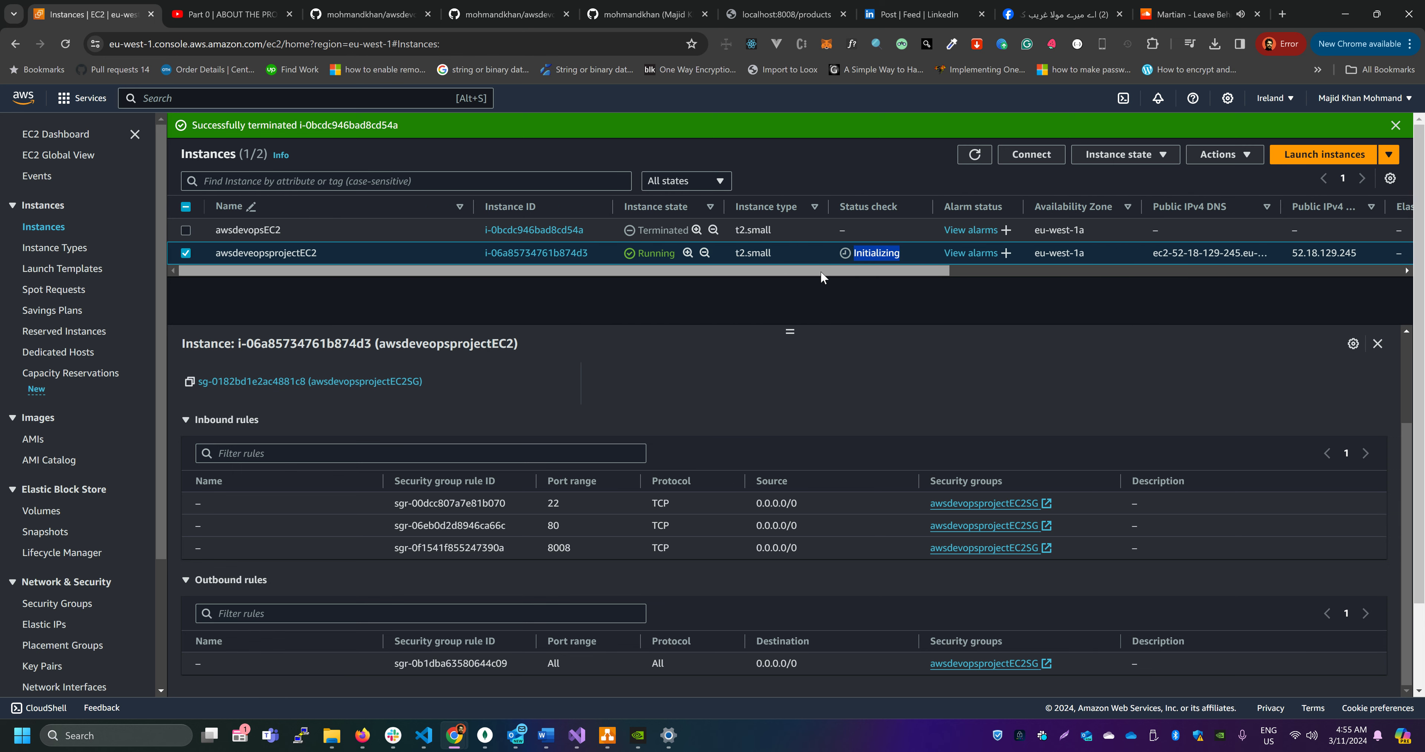
{"action": "left_click", "coordinate": [977, 160]}
{"action": "left_click", "coordinate": [976, 161]}
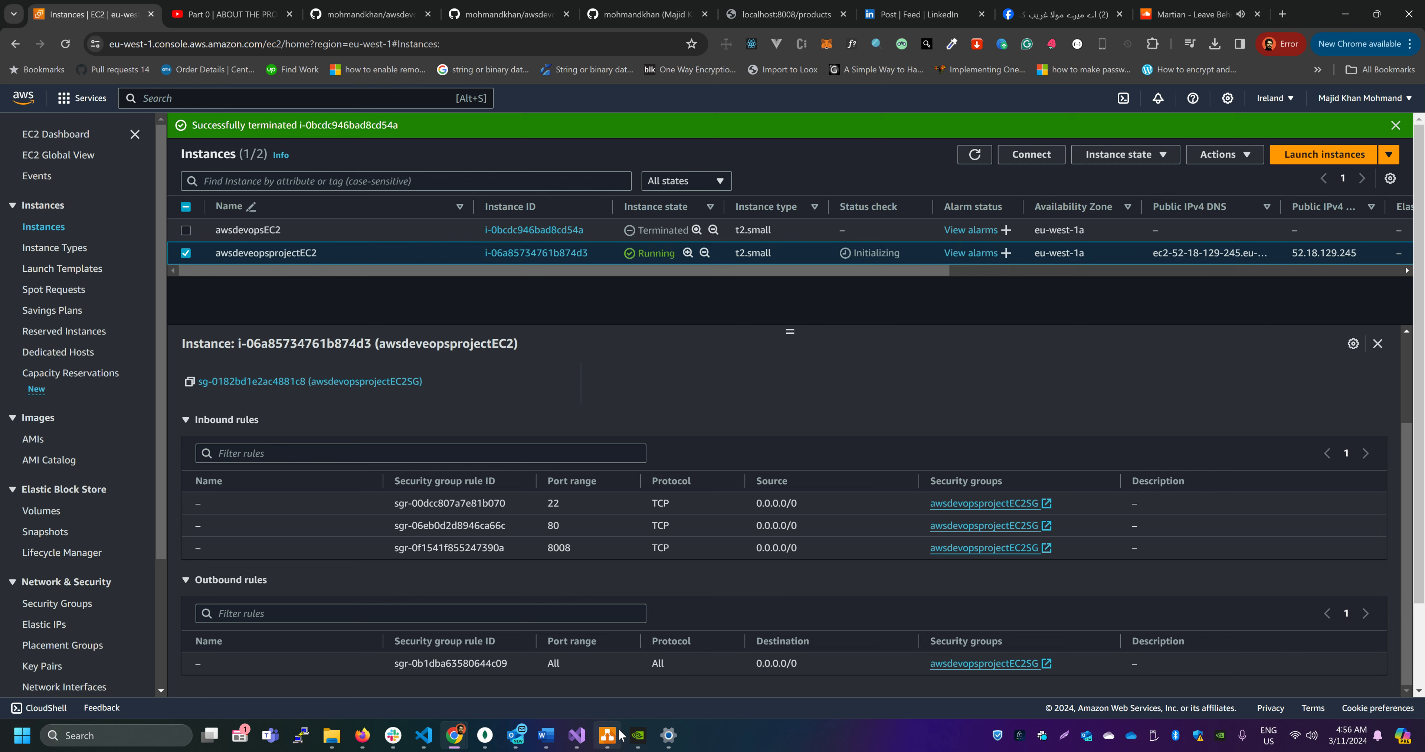
Step: View the EC2 target group in the AWS-CICD-AUTOSCALE diagram in draw.io, and refresh the instances list back in Chrome
{"action": "left_click", "coordinate": [607, 734]}
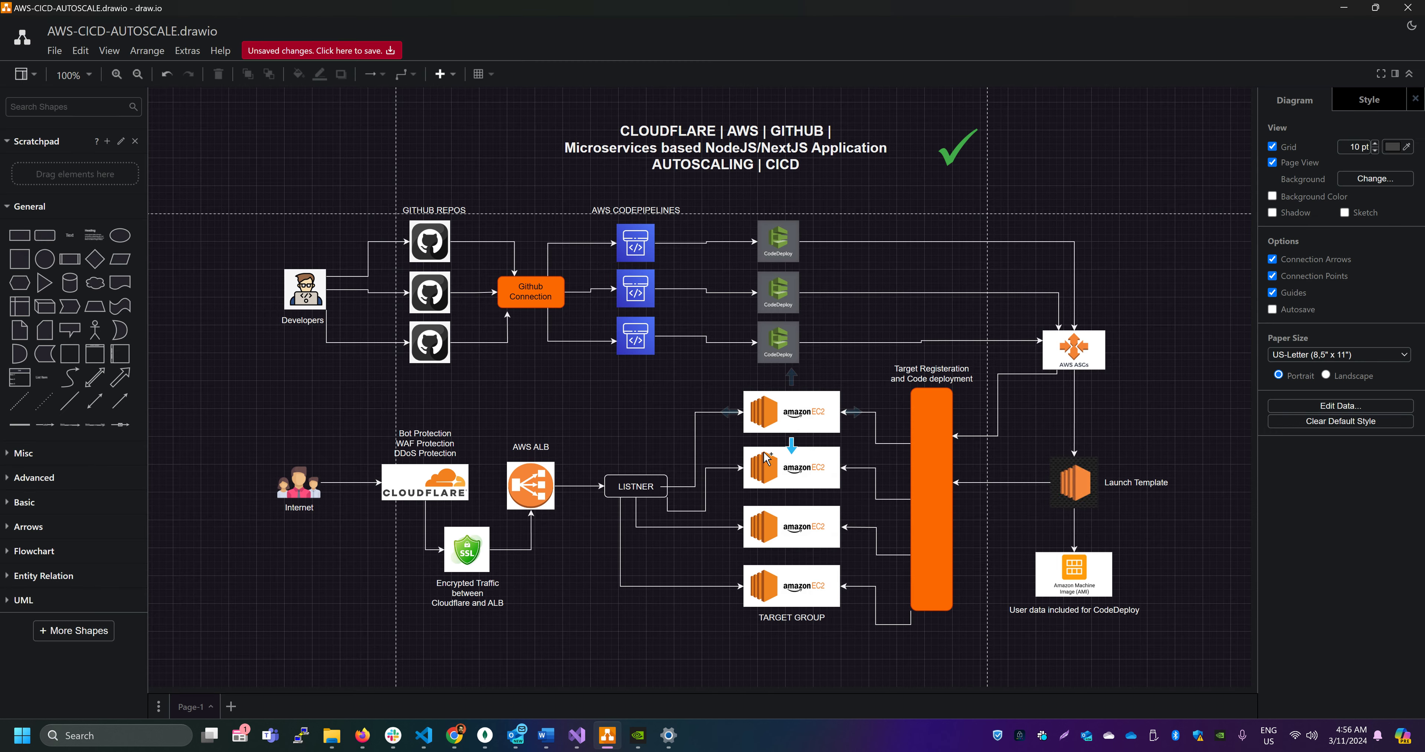
{"action": "left_click", "coordinate": [805, 427]}
{"action": "key", "text": "alt+Tab"}
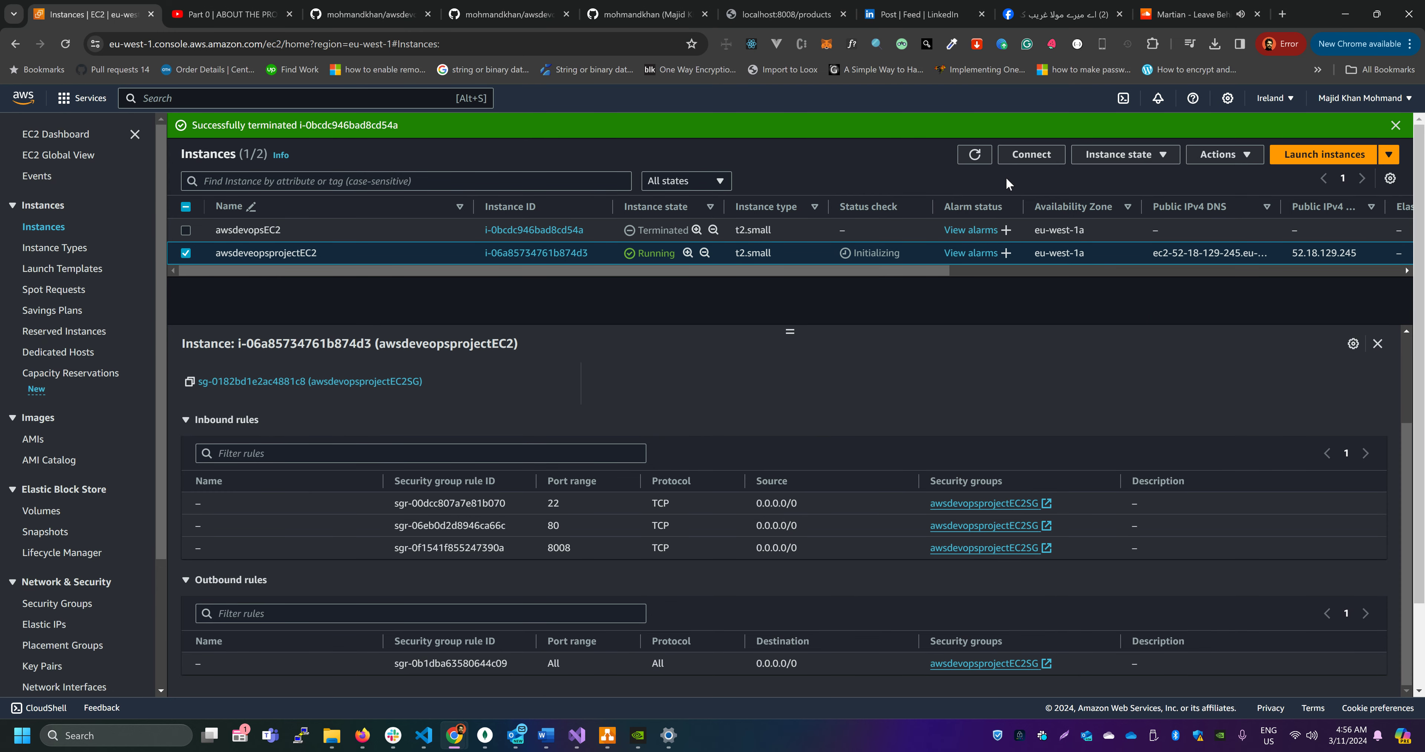
{"action": "left_click", "coordinate": [976, 159]}
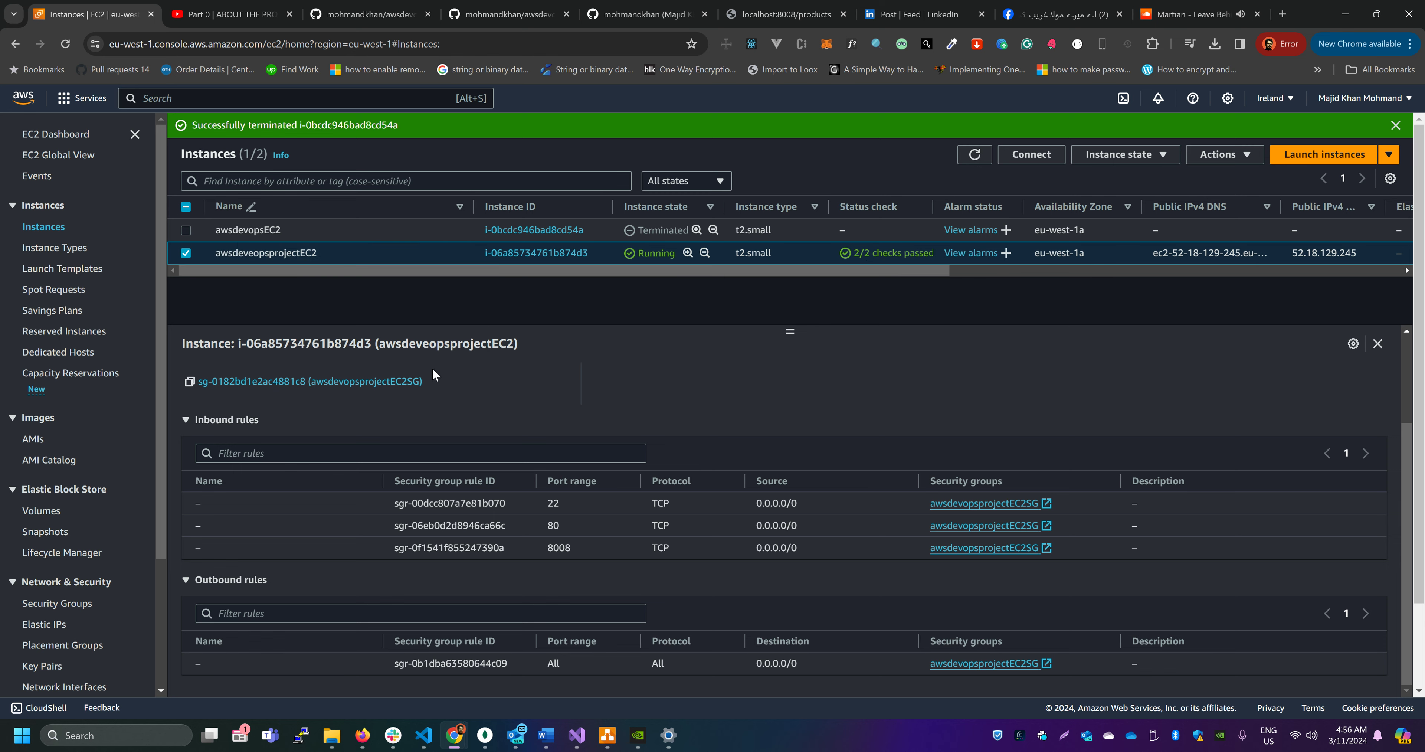
Step: Copy the public IPv4 address from the details of awsdeveopsprojectEC2 and paste it as the host name in PuTTY
{"action": "scroll", "coordinate": [364, 447], "scroll_direction": "up", "scroll_amount": 2}
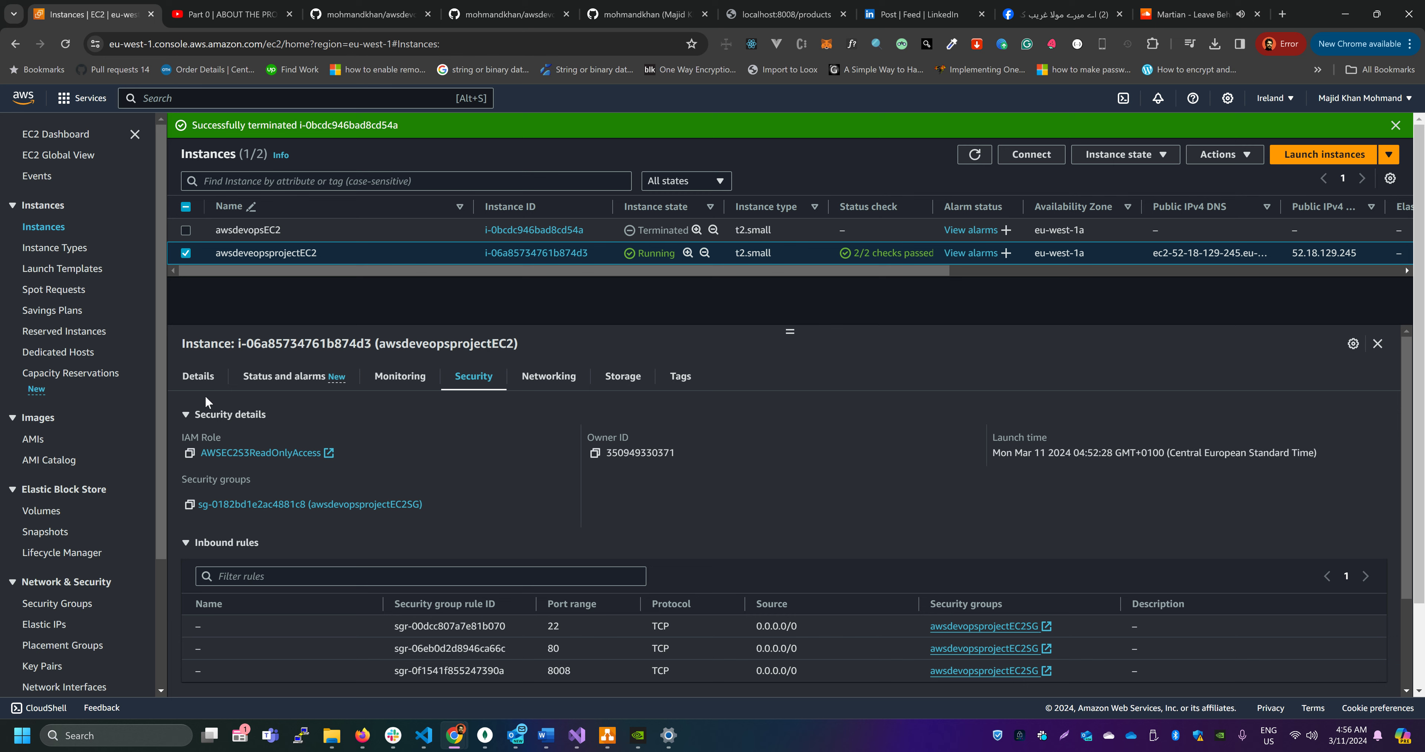
{"action": "left_click", "coordinate": [198, 378]}
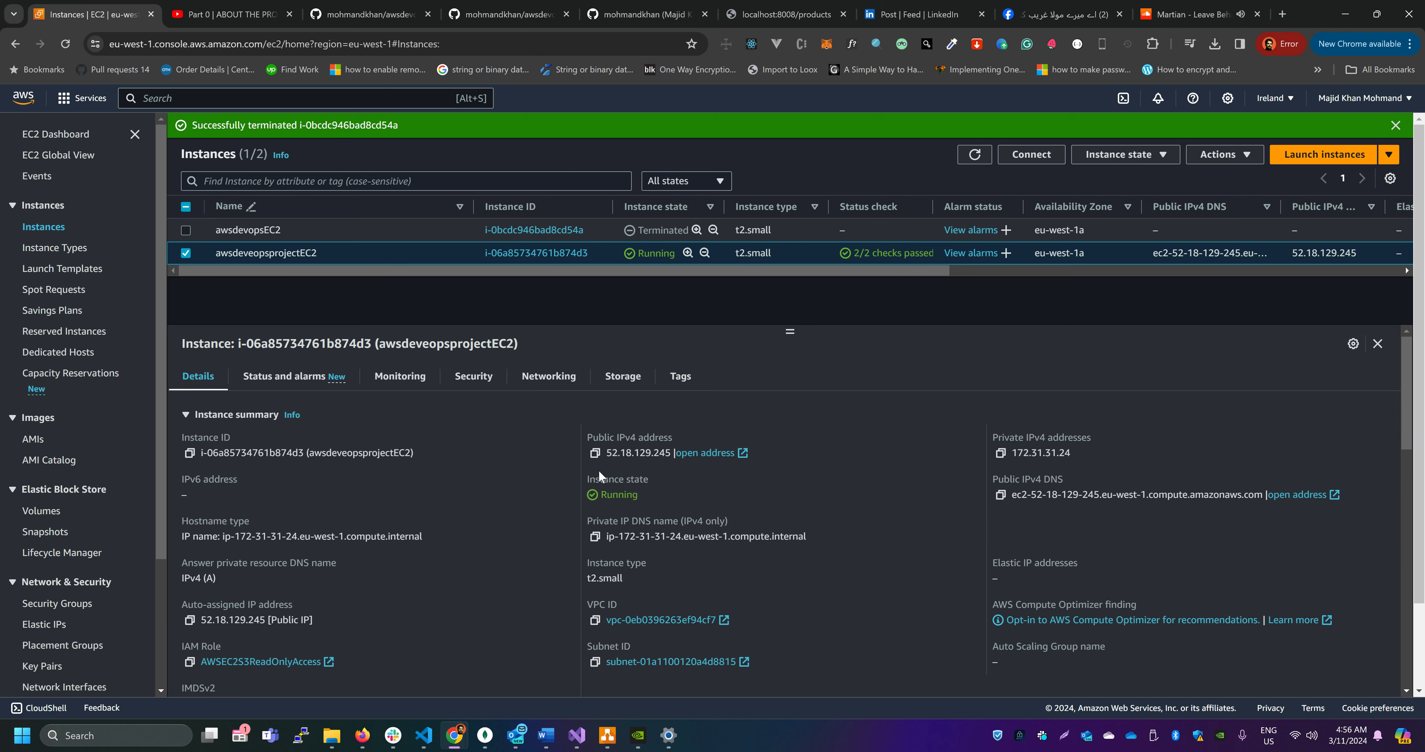
{"action": "left_click", "coordinate": [595, 454]}
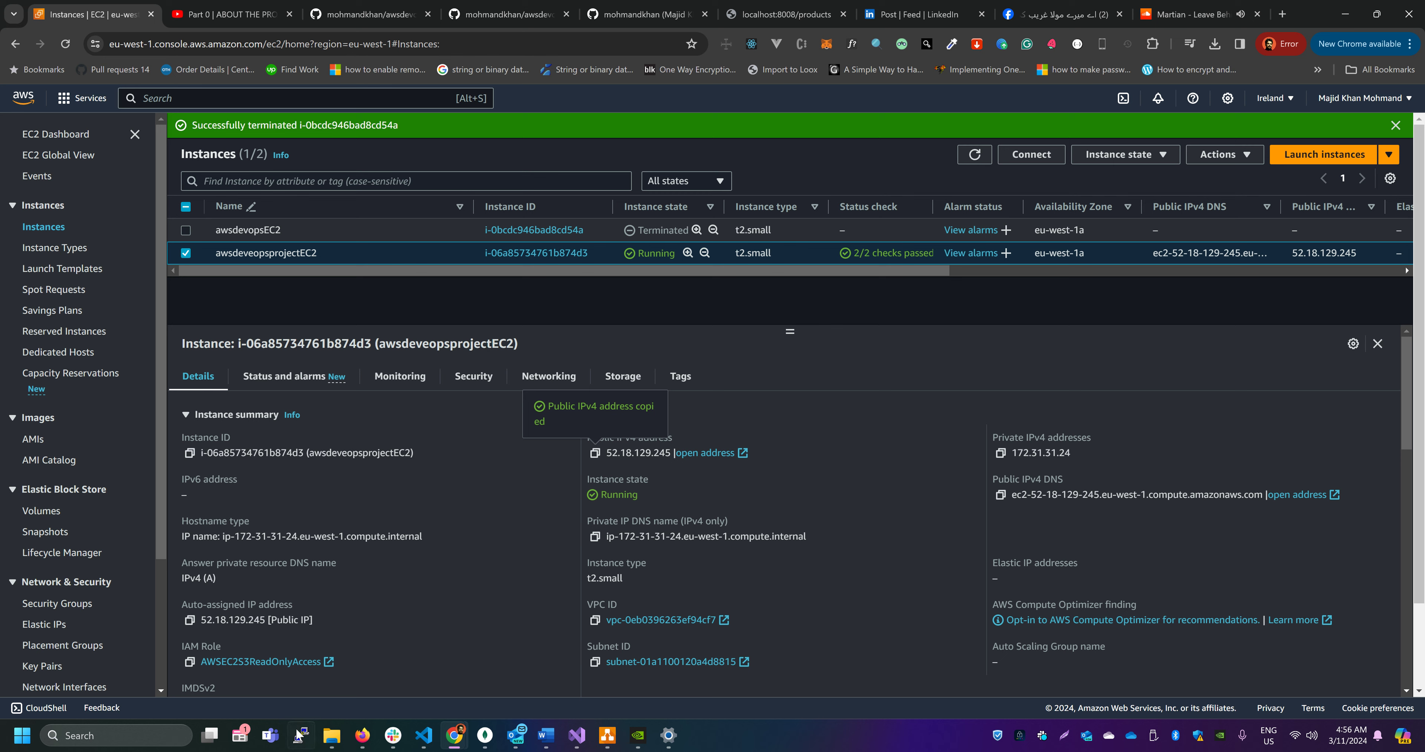
{"action": "left_click", "coordinate": [307, 740]}
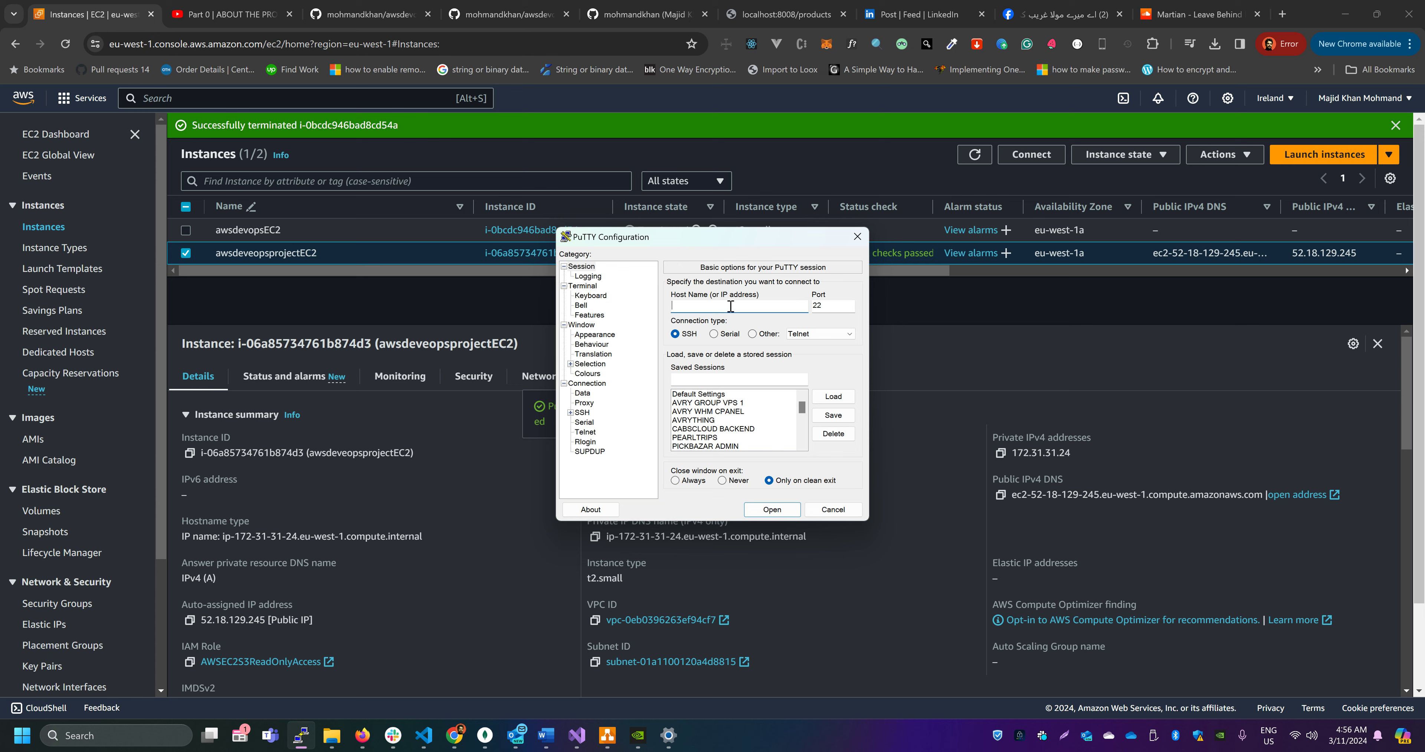
{"action": "key", "text": "ctrl+v"}
Step: Set awsdeveopsprojectEC2KEY.ppk from the Desktop as the private key file in PuTTY's SSH authentication credentials
{"action": "left_click", "coordinate": [570, 412]}
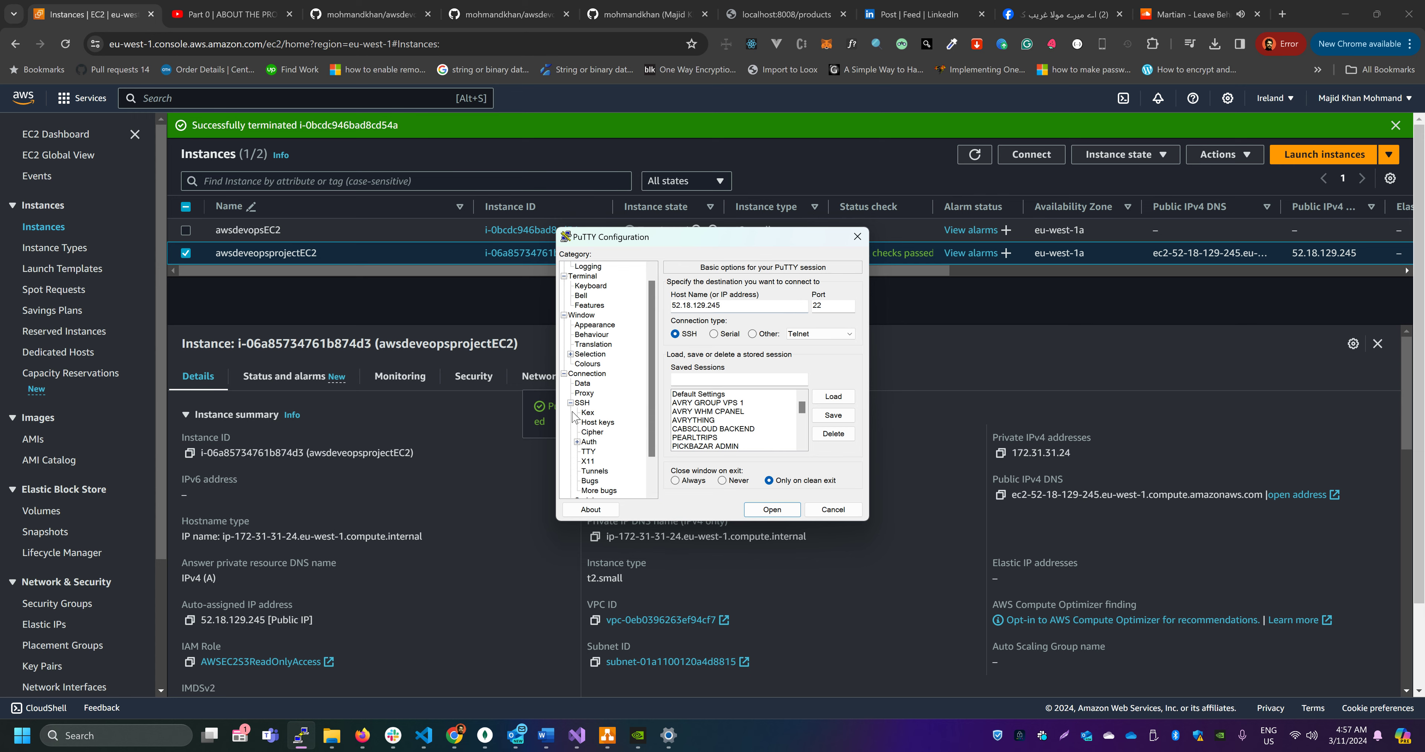
{"action": "left_click", "coordinate": [577, 441]}
{"action": "left_click", "coordinate": [607, 452]}
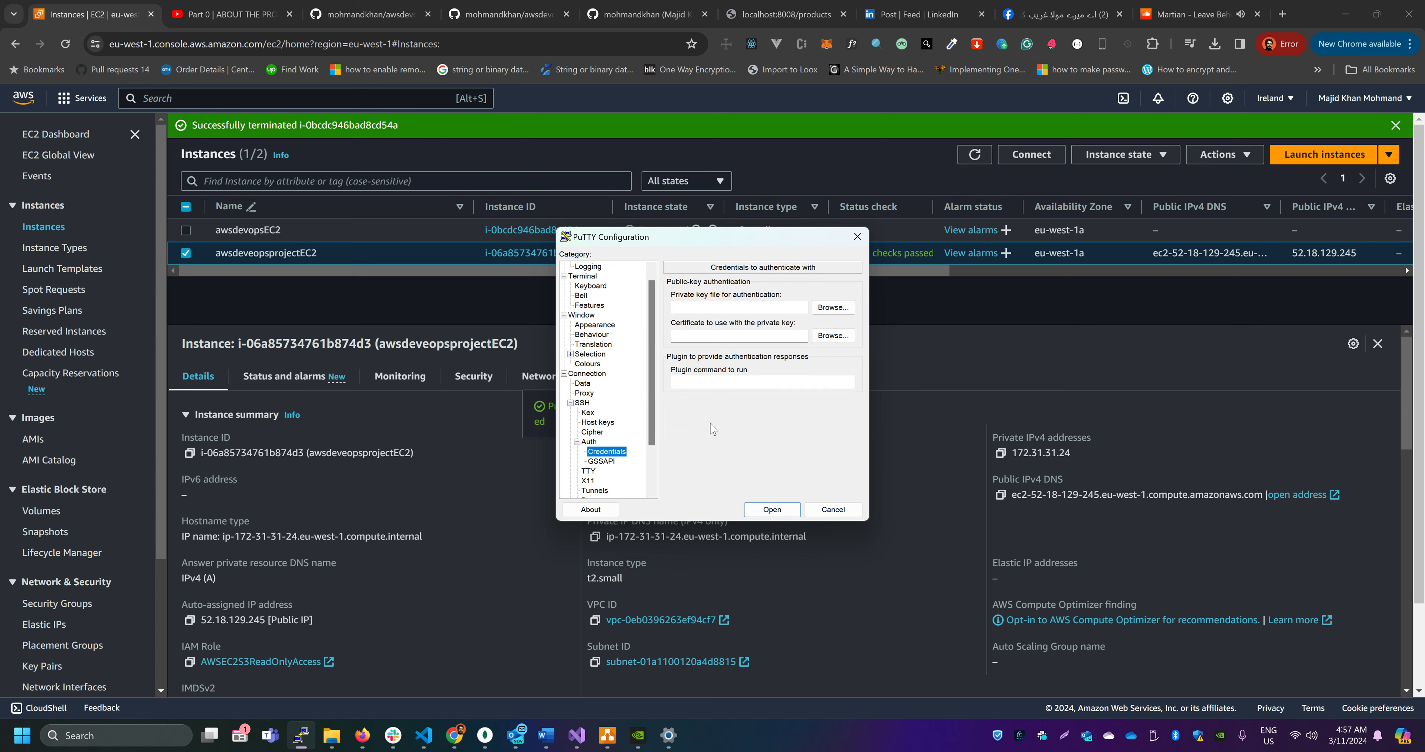
{"action": "left_click", "coordinate": [833, 307]}
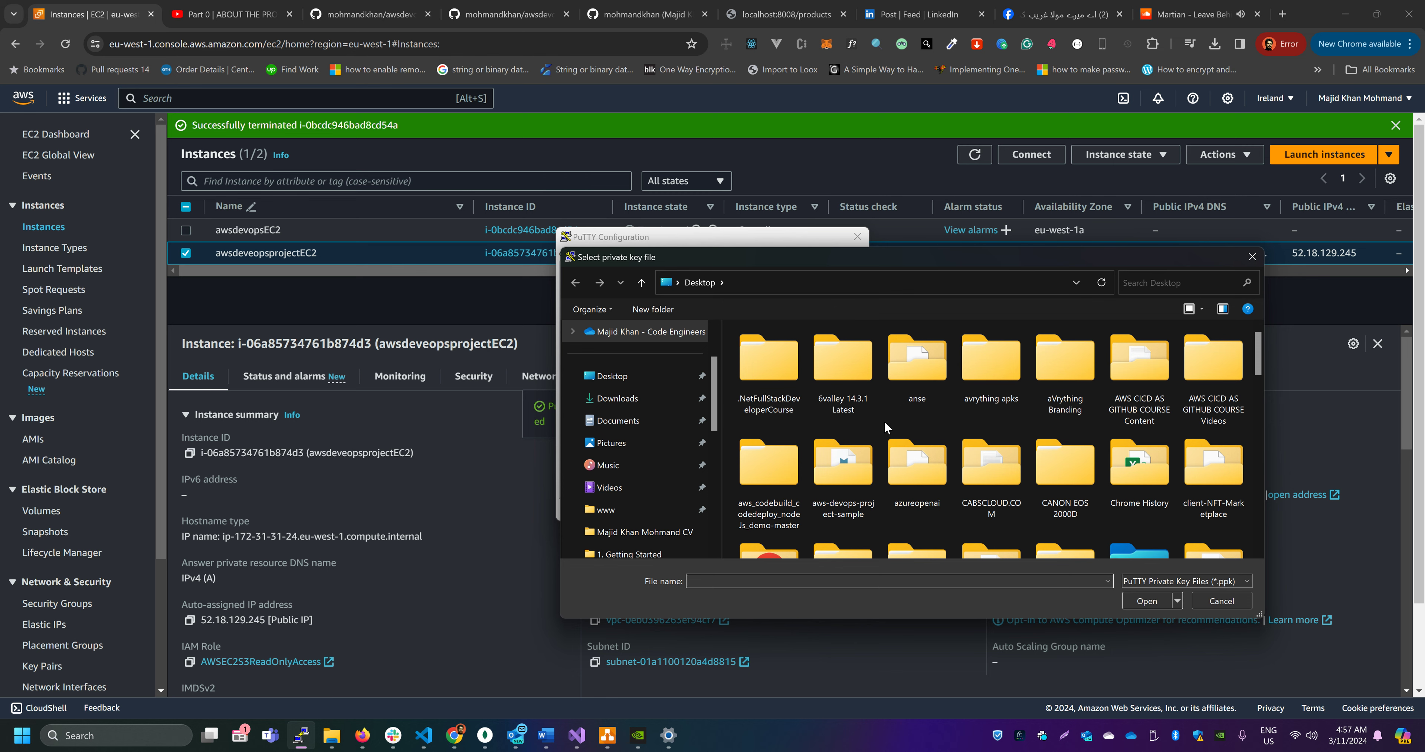
{"action": "scroll", "coordinate": [1165, 415], "scroll_direction": "down", "scroll_amount": 3}
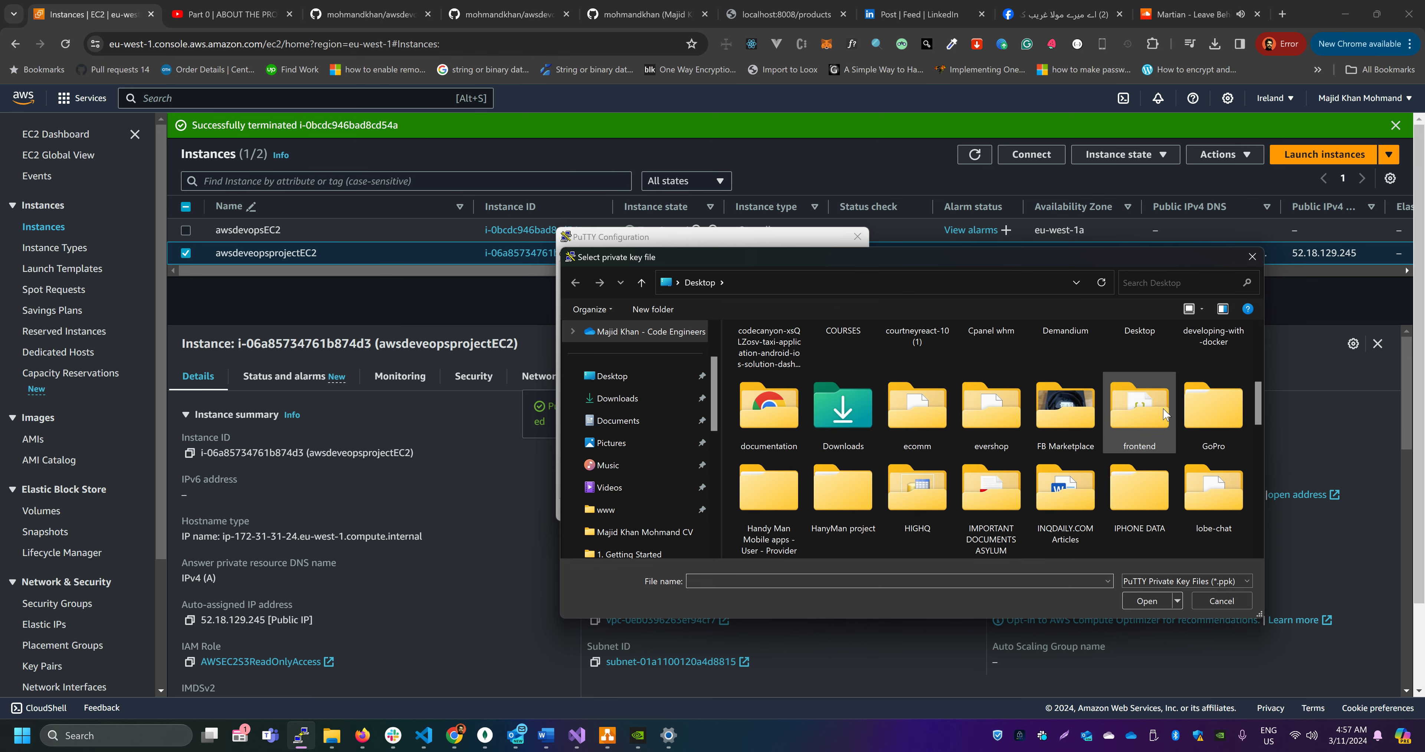
{"action": "scroll", "coordinate": [1081, 365], "scroll_direction": "down", "scroll_amount": 5}
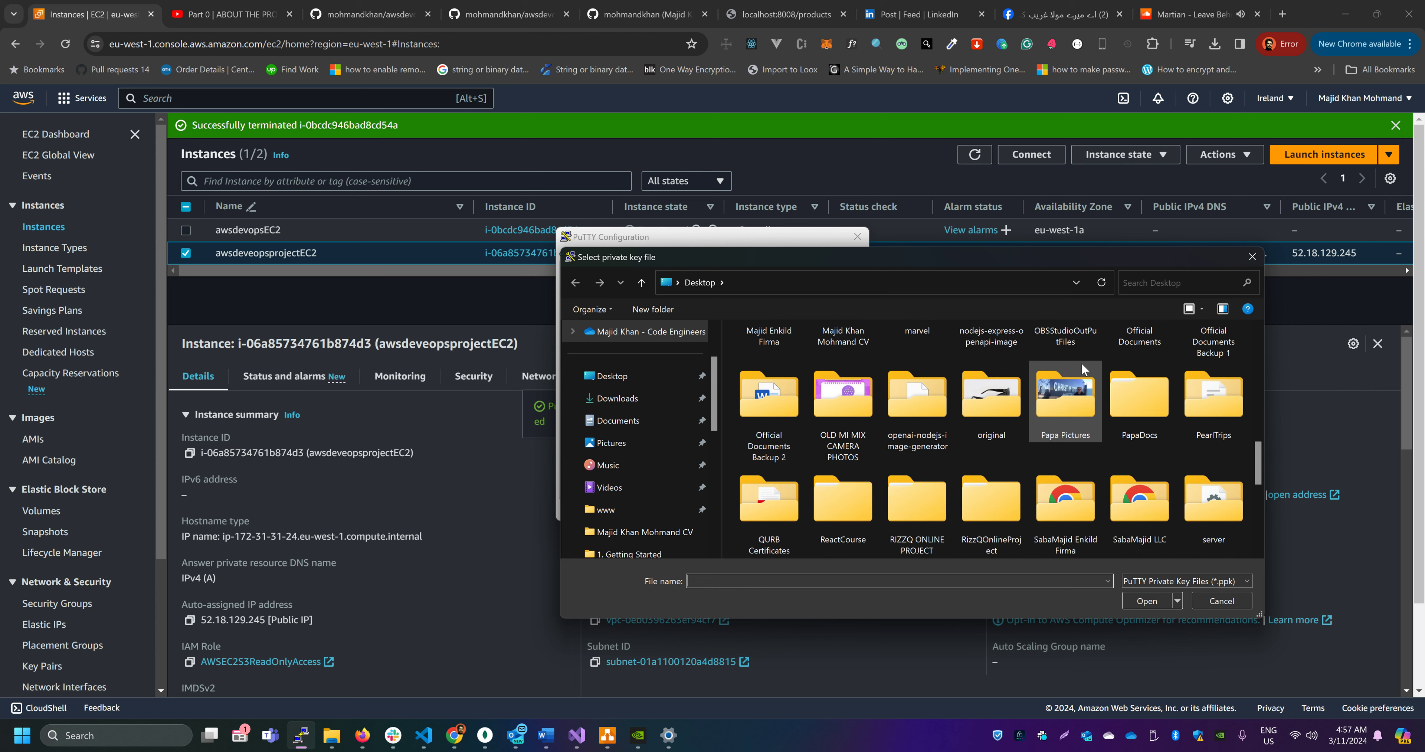
{"action": "scroll", "coordinate": [1082, 360], "scroll_direction": "down", "scroll_amount": 3}
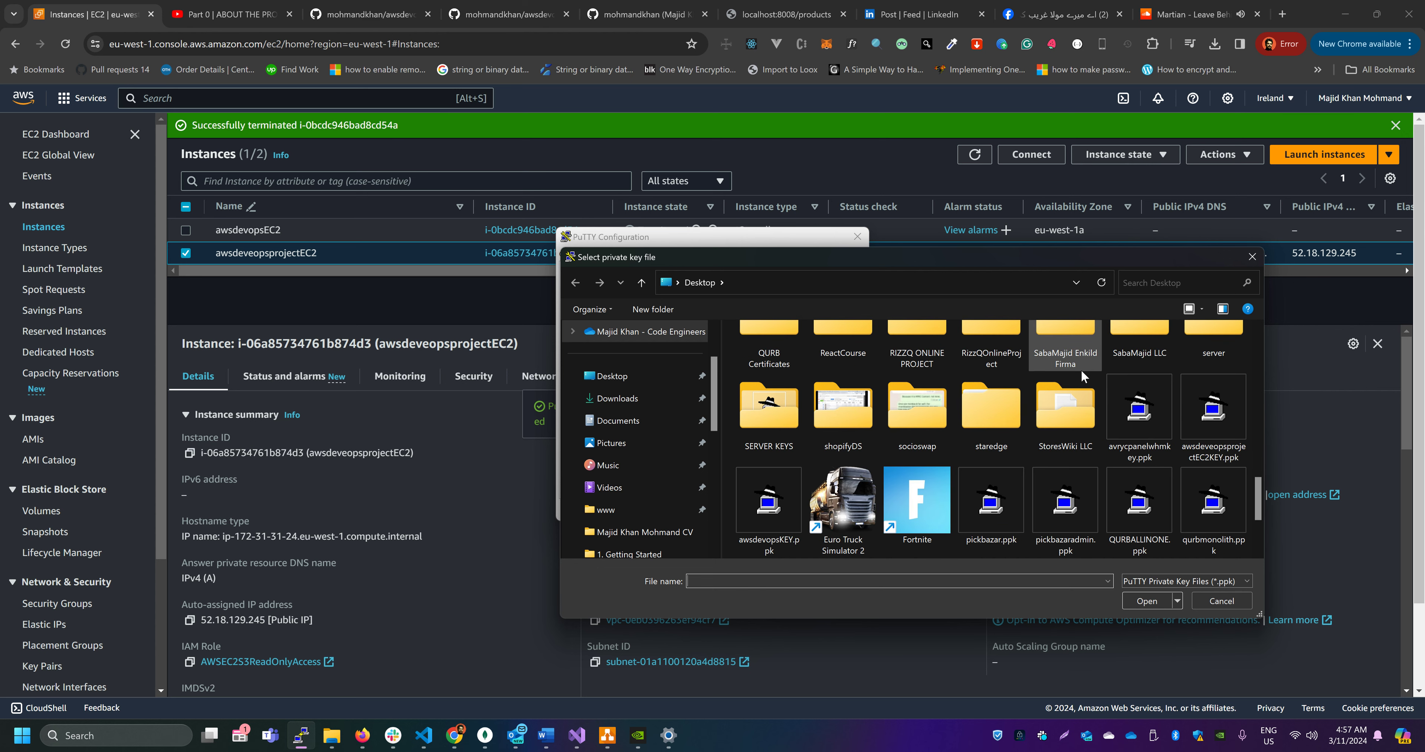
{"action": "scroll", "coordinate": [1072, 424], "scroll_direction": "down", "scroll_amount": 2}
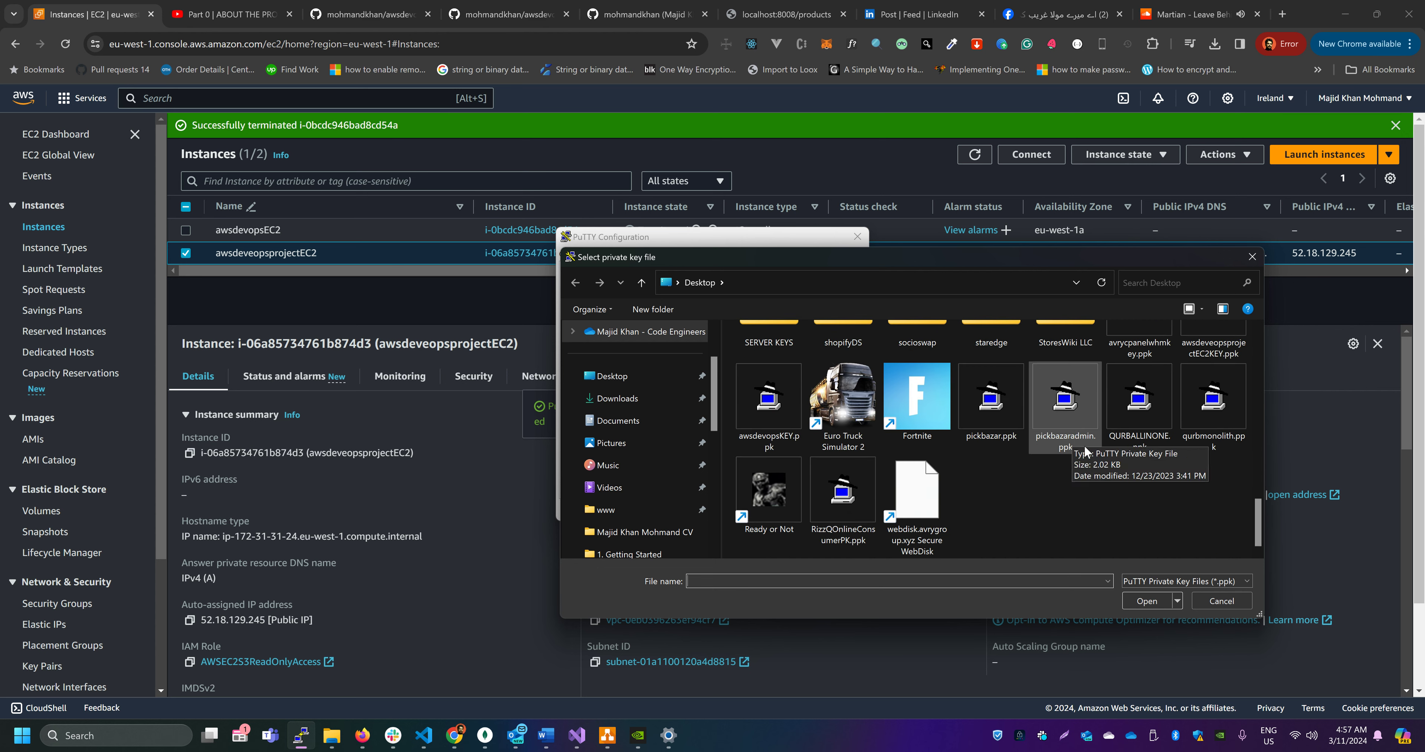
{"action": "scroll", "coordinate": [1146, 509], "scroll_direction": "up", "scroll_amount": 1}
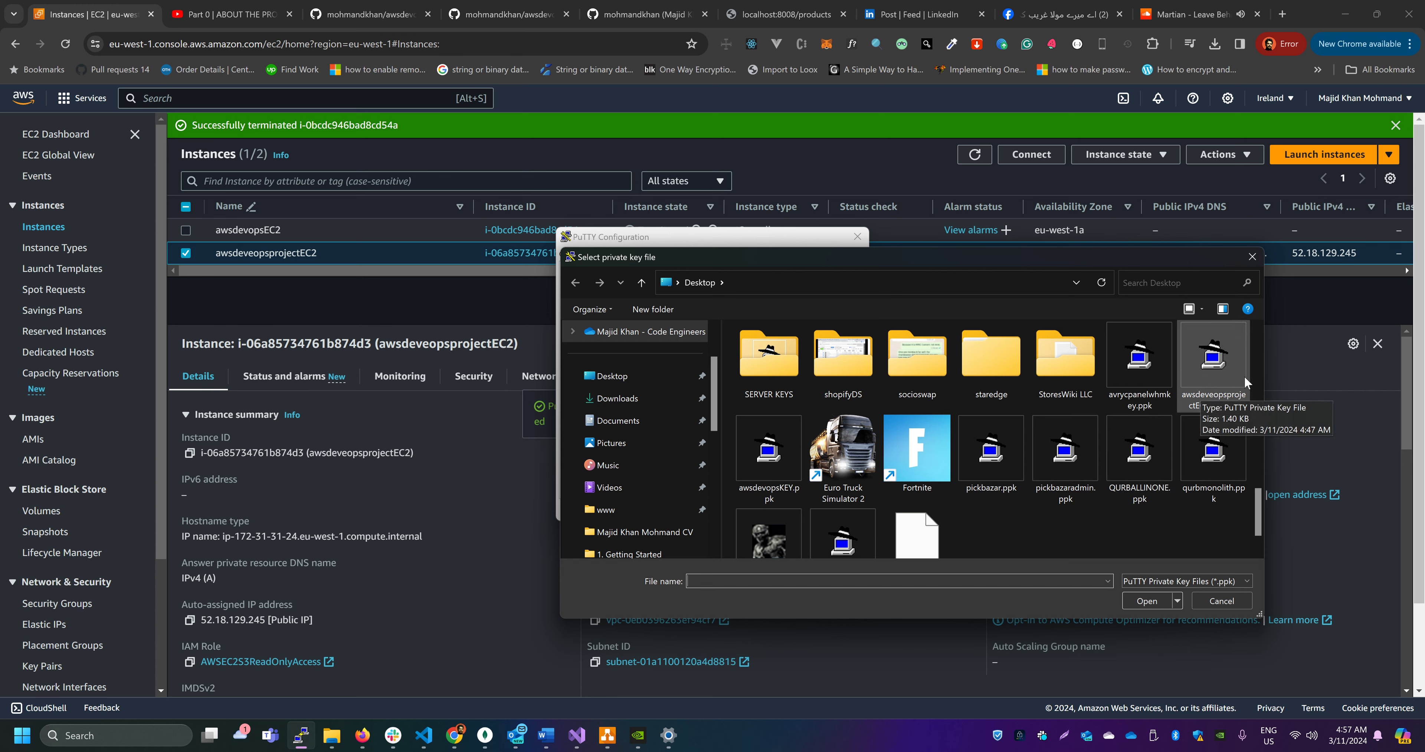
{"action": "double_click", "coordinate": [1214, 360]}
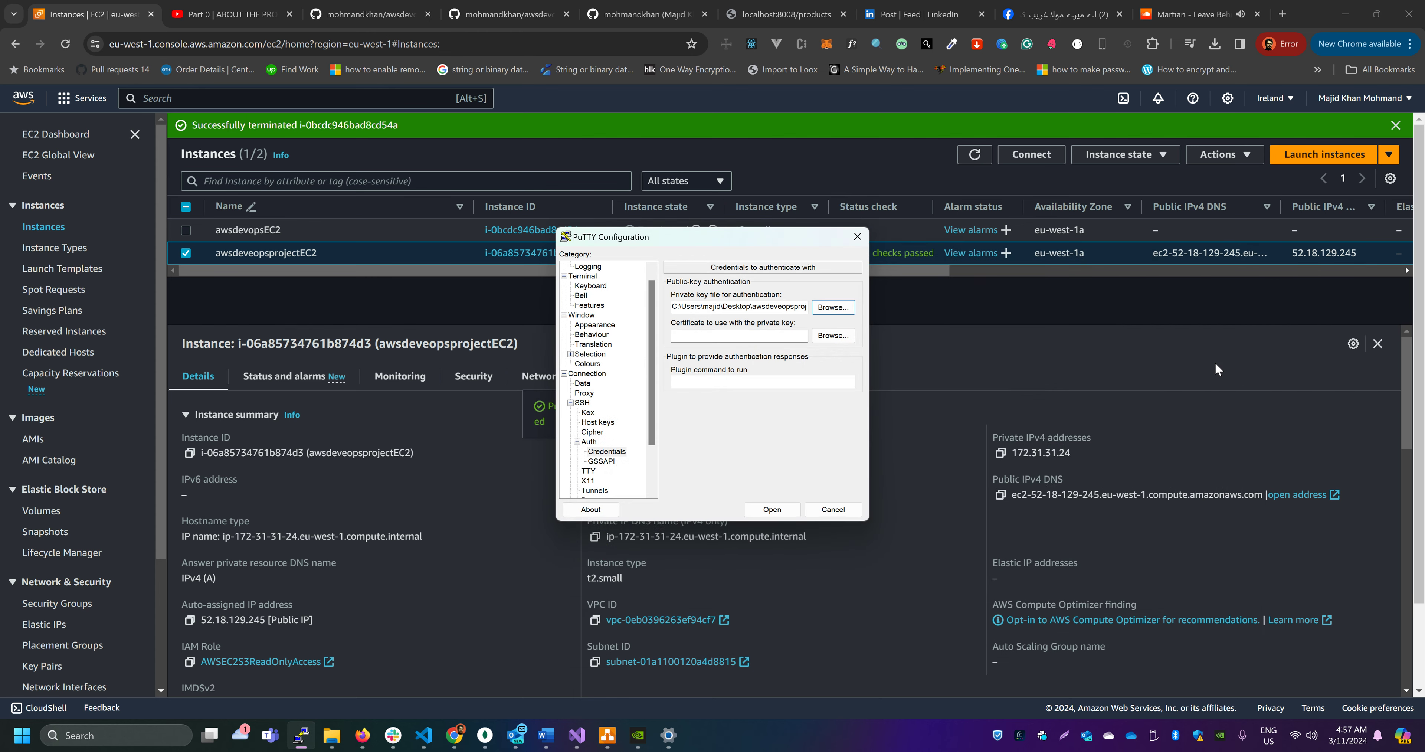
Step: Open the SSH session to the instance, accept its host key and log in as ubuntu
{"action": "left_click", "coordinate": [775, 511]}
{"action": "left_click", "coordinate": [341, 375]}
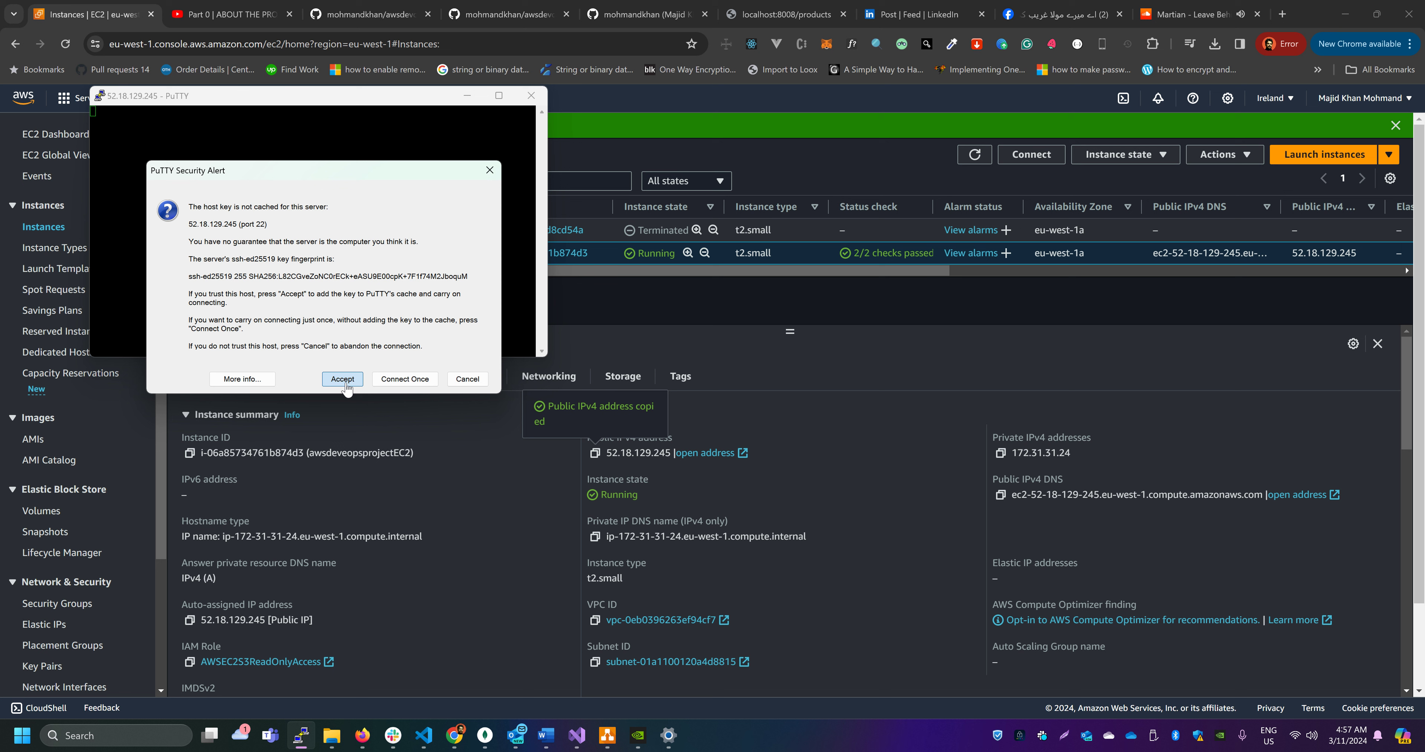
{"action": "type", "text": "ubuntu"}
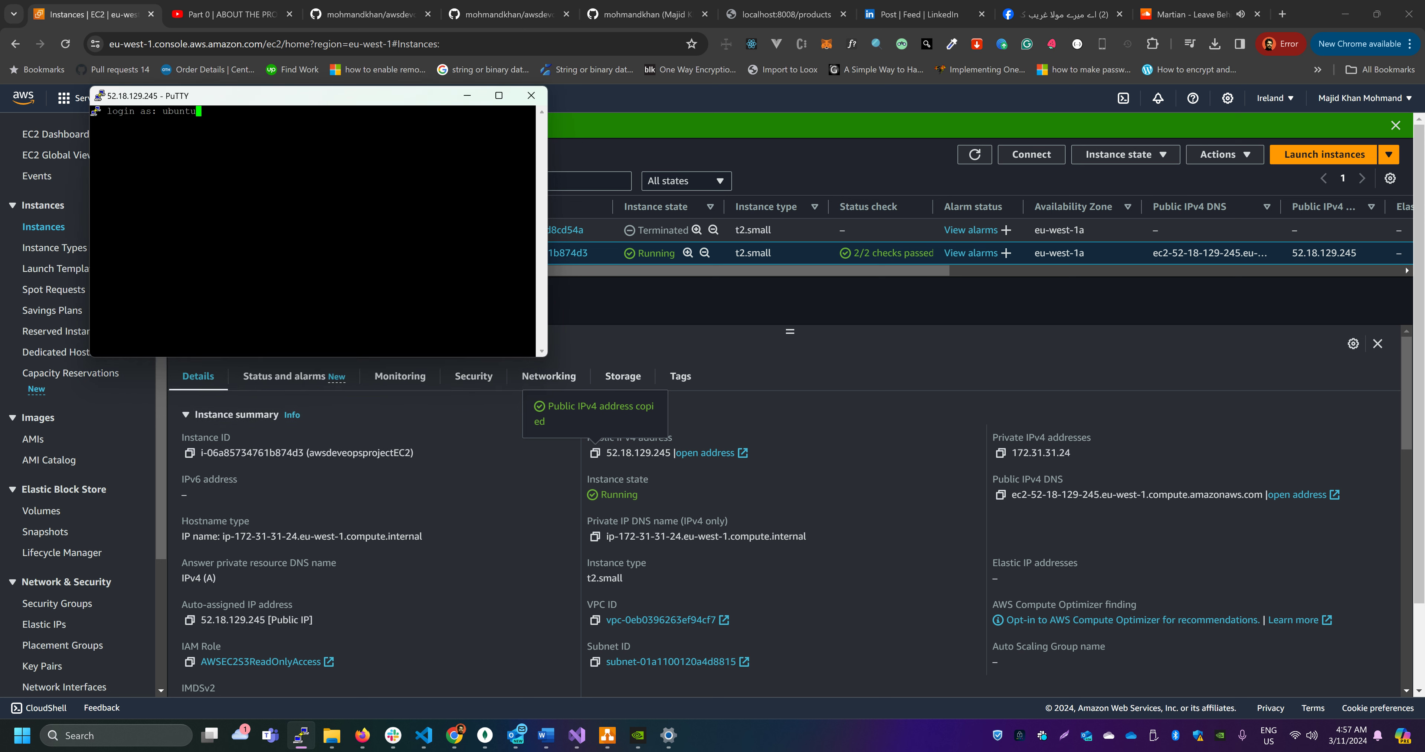
{"action": "key", "text": "Return"}
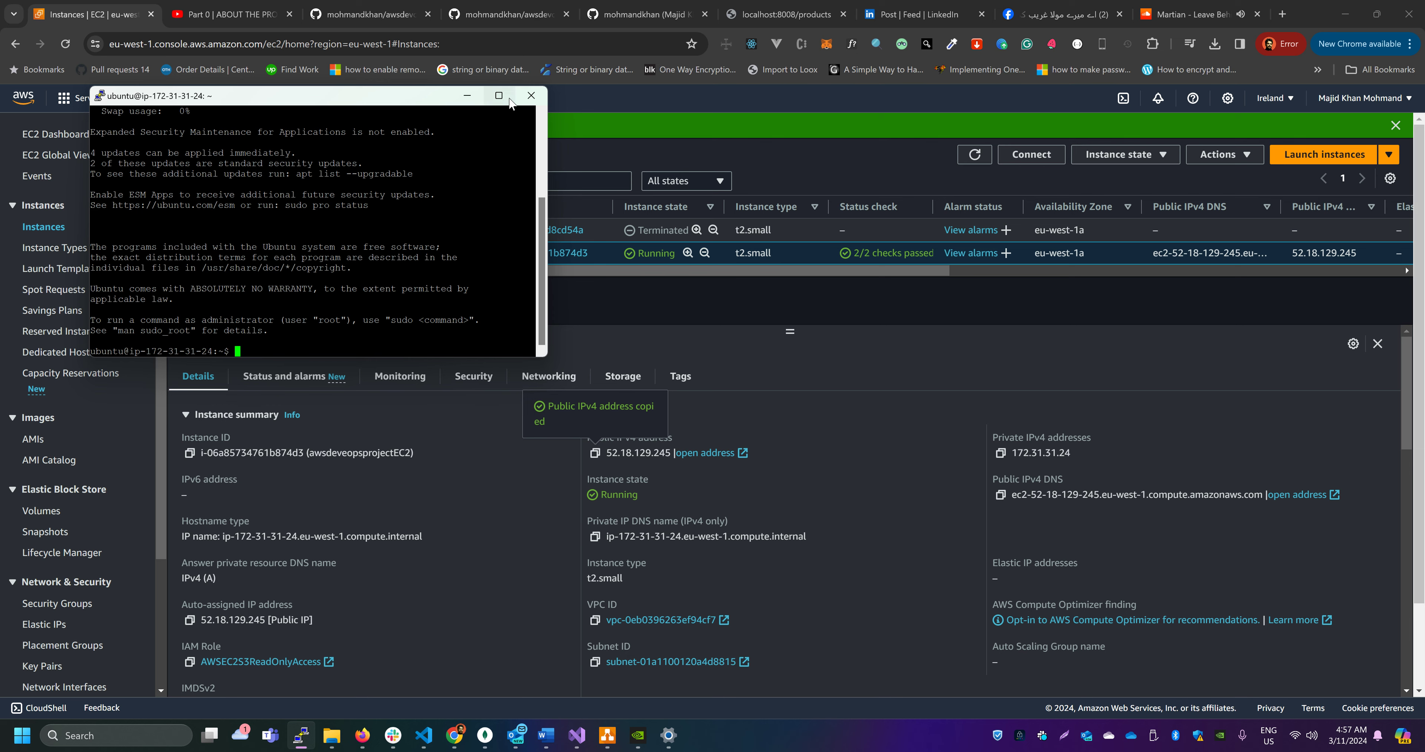
Step: Maximize the terminal window and print the current working directory with pwd
{"action": "left_click", "coordinate": [498, 95]}
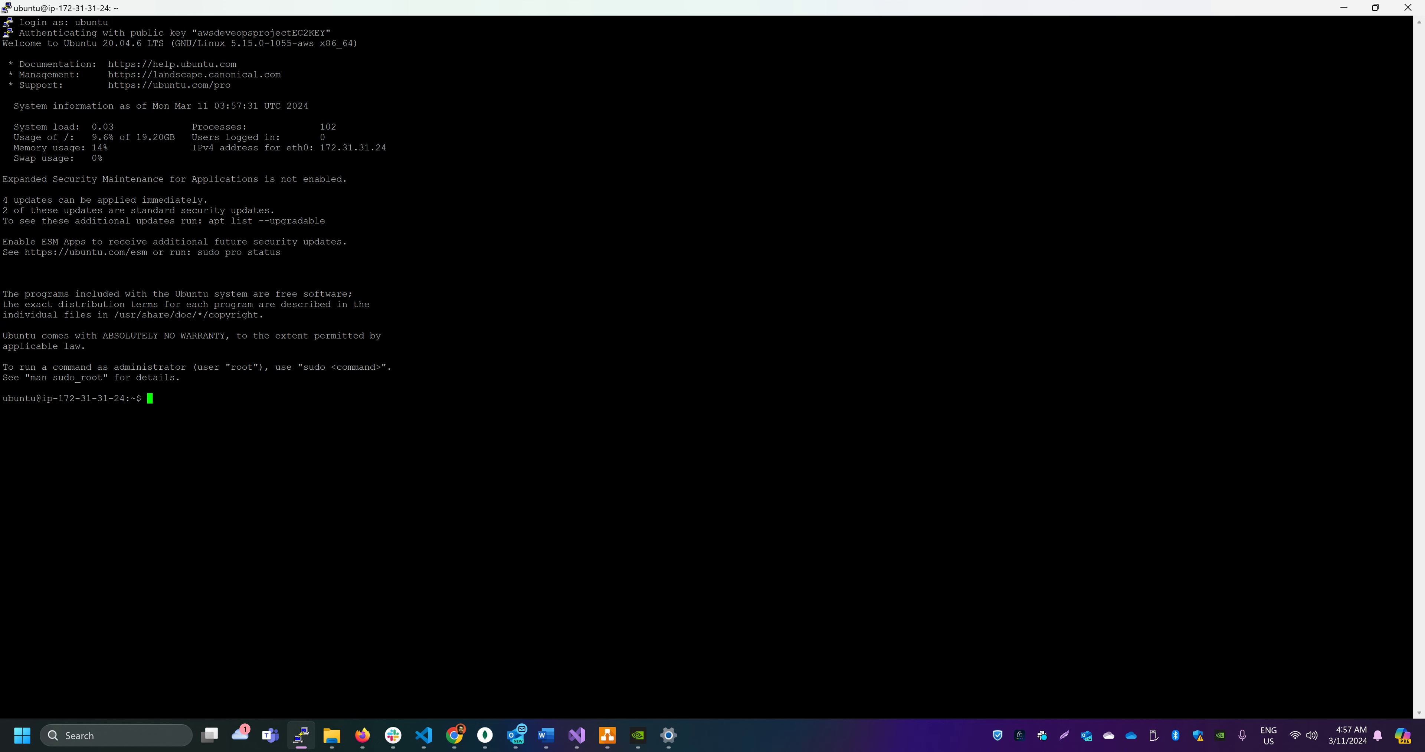
{"action": "type", "text": "pwd"}
{"action": "key", "text": "Return"}
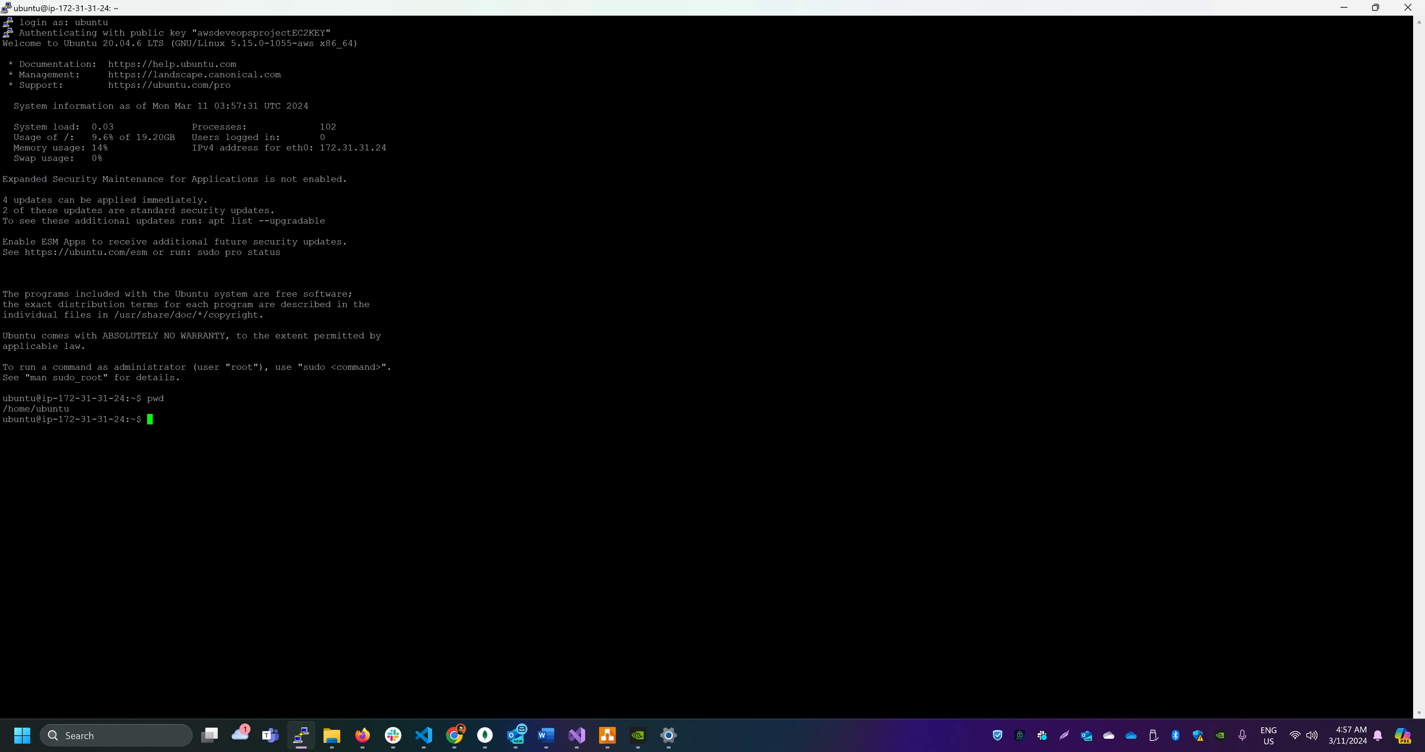
Step: Switch to commands.txt in VS Code and select the CodeDeploy agent user data script from #!/bin/bash to sudo ./install auto
{"action": "key", "text": "alt+Tab"}
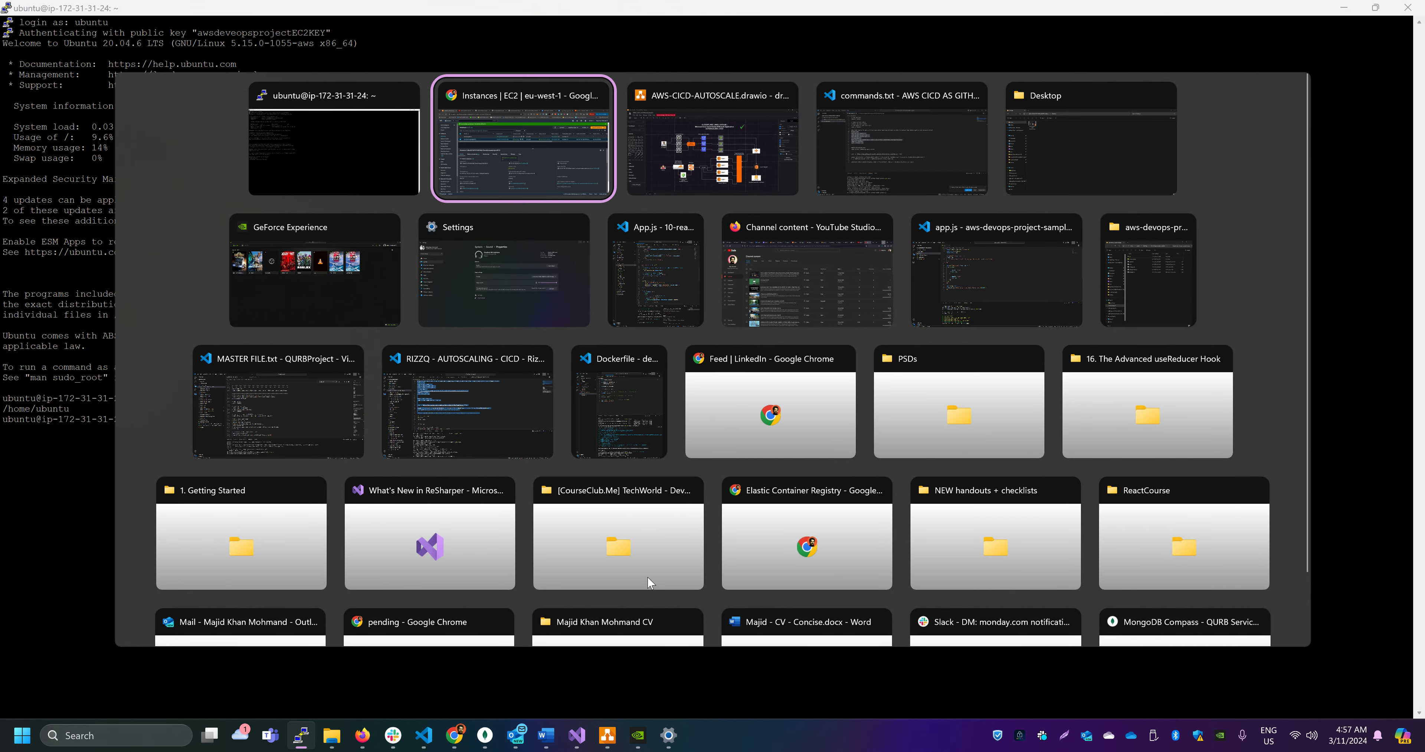
{"action": "key", "text": "alt+Tab"}
{"action": "left_click", "coordinate": [394, 282]}
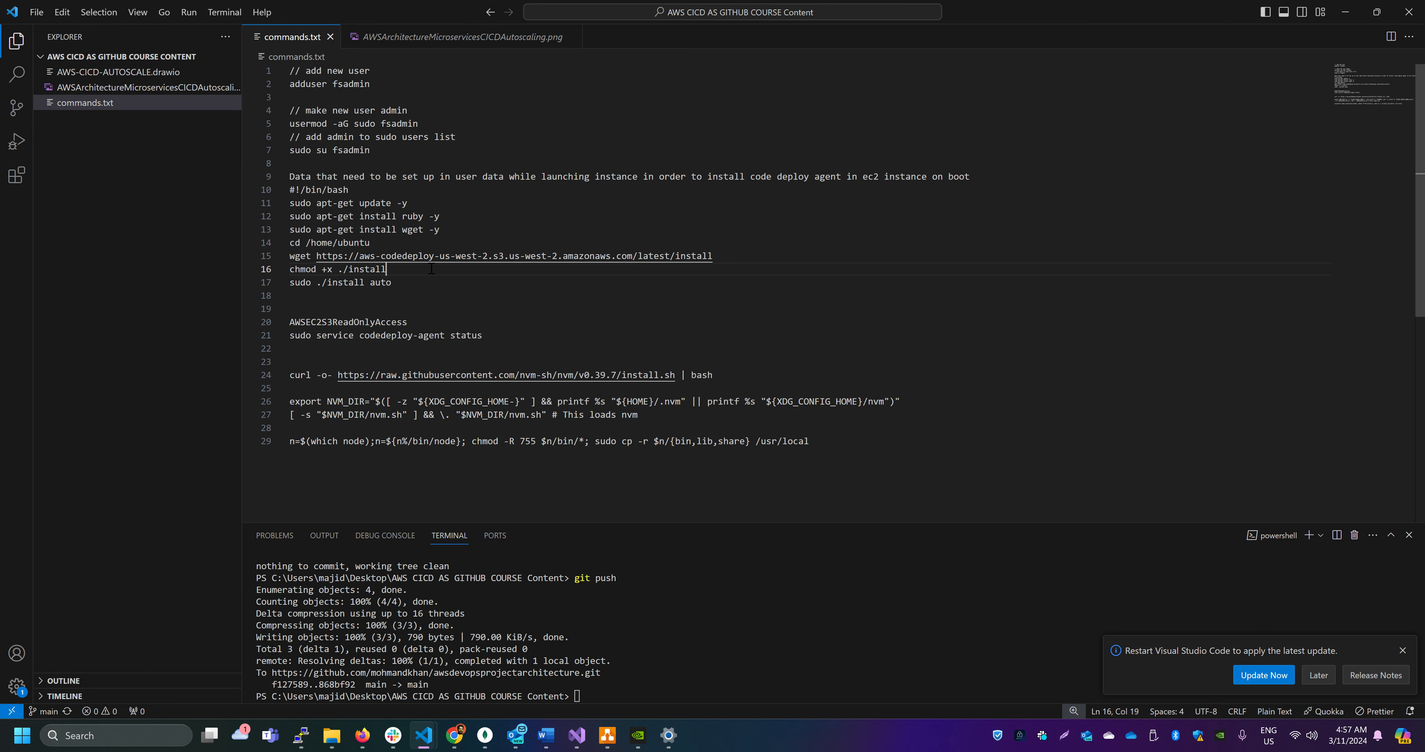
{"action": "left_click_drag", "start_coordinate": [394, 283], "coordinate": [278, 187]}
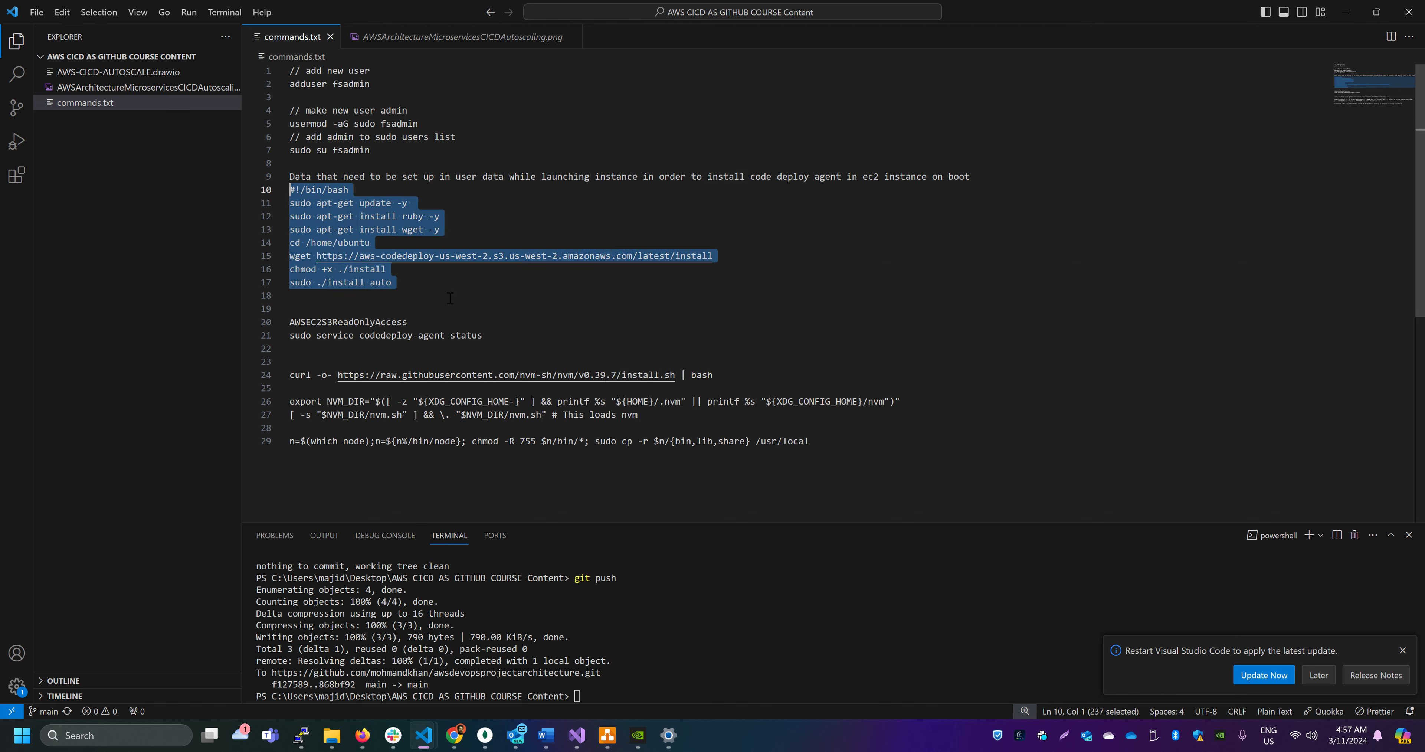
Step: Highlight the CodeDeploy installer URL on the wget line of commands.txt
{"action": "scroll", "coordinate": [485, 293], "scroll_direction": "down", "scroll_amount": 1}
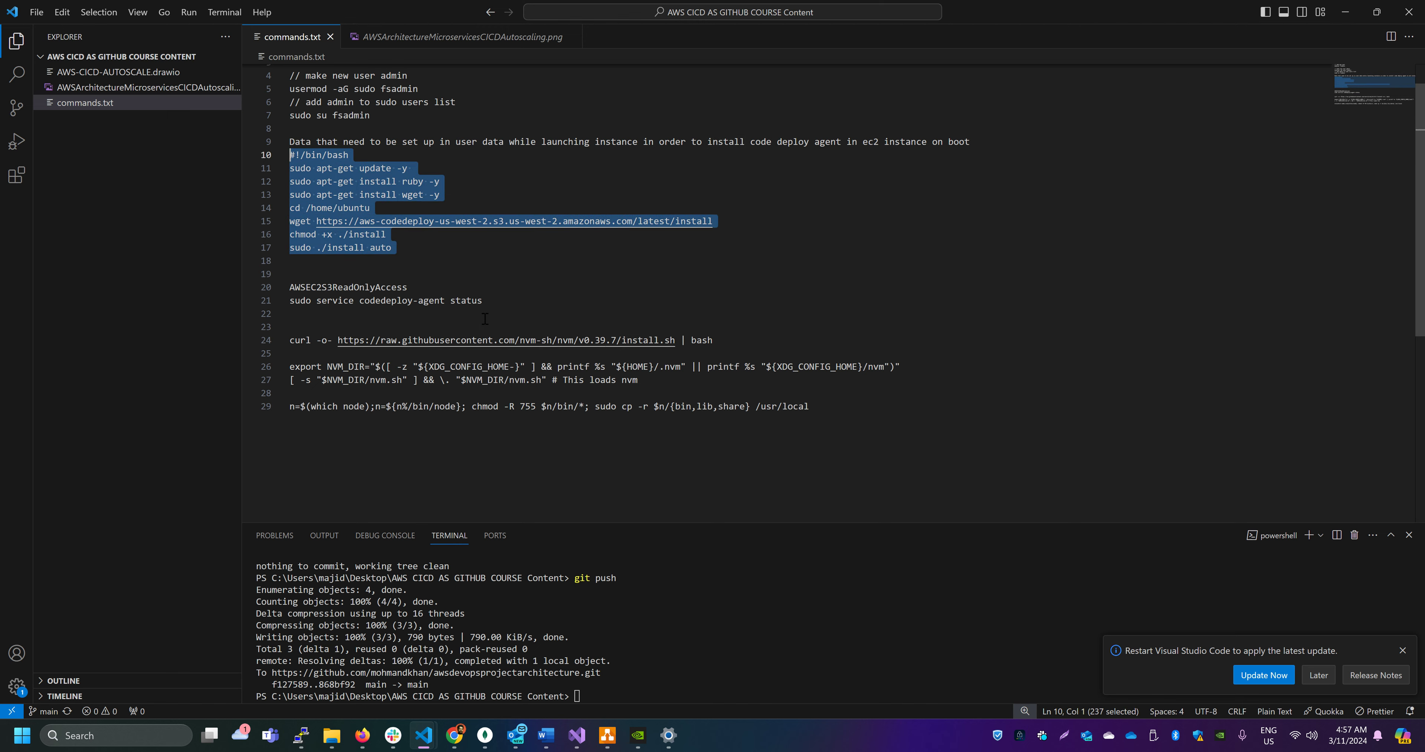
{"action": "left_click", "coordinate": [450, 265]}
{"action": "left_click_drag", "start_coordinate": [316, 221], "coordinate": [715, 221]}
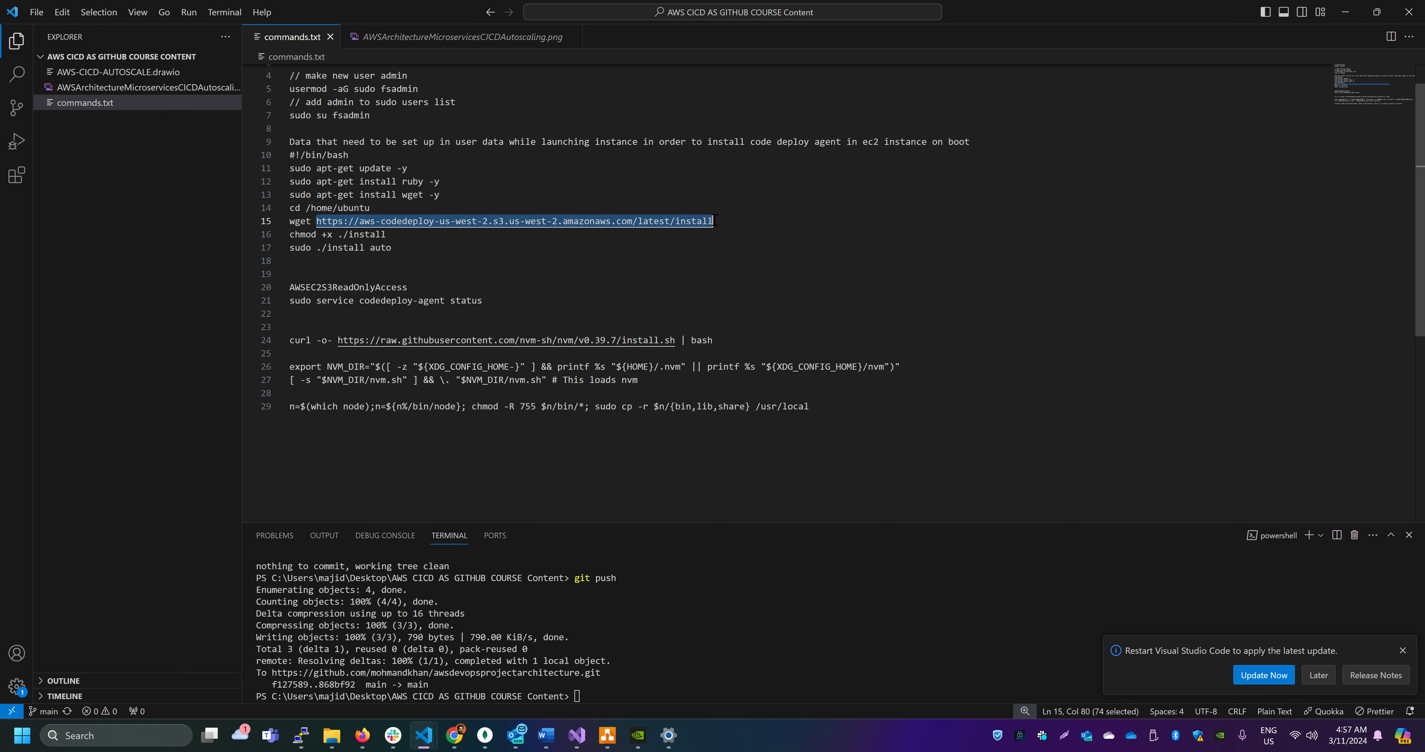
Step: Copy sudo service codedeploy-agent status from commands.txt, run it in the PuTTY session and inspect the agent's active state
{"action": "left_click_drag", "start_coordinate": [492, 298], "coordinate": [255, 298]}
{"action": "key", "text": "ctrl+c"}
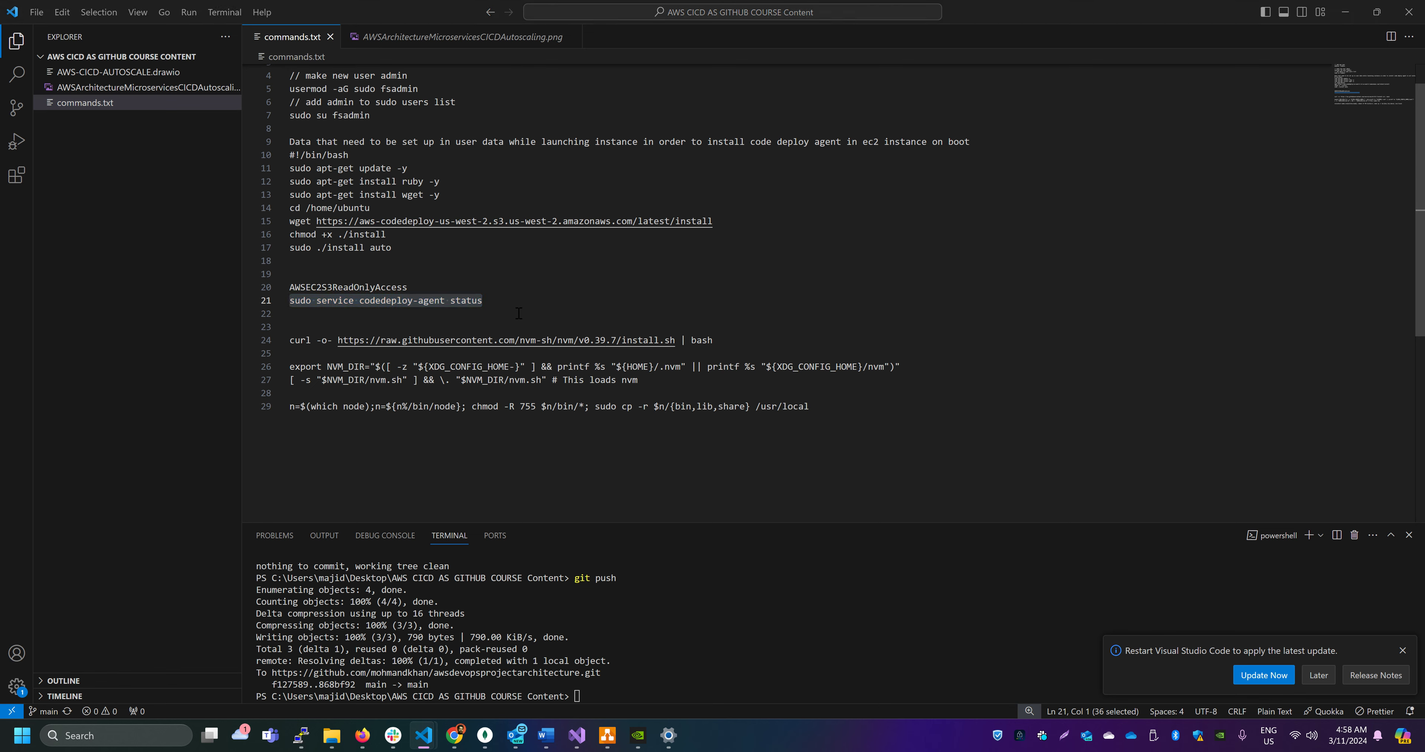
{"action": "key", "text": "alt+Tab"}
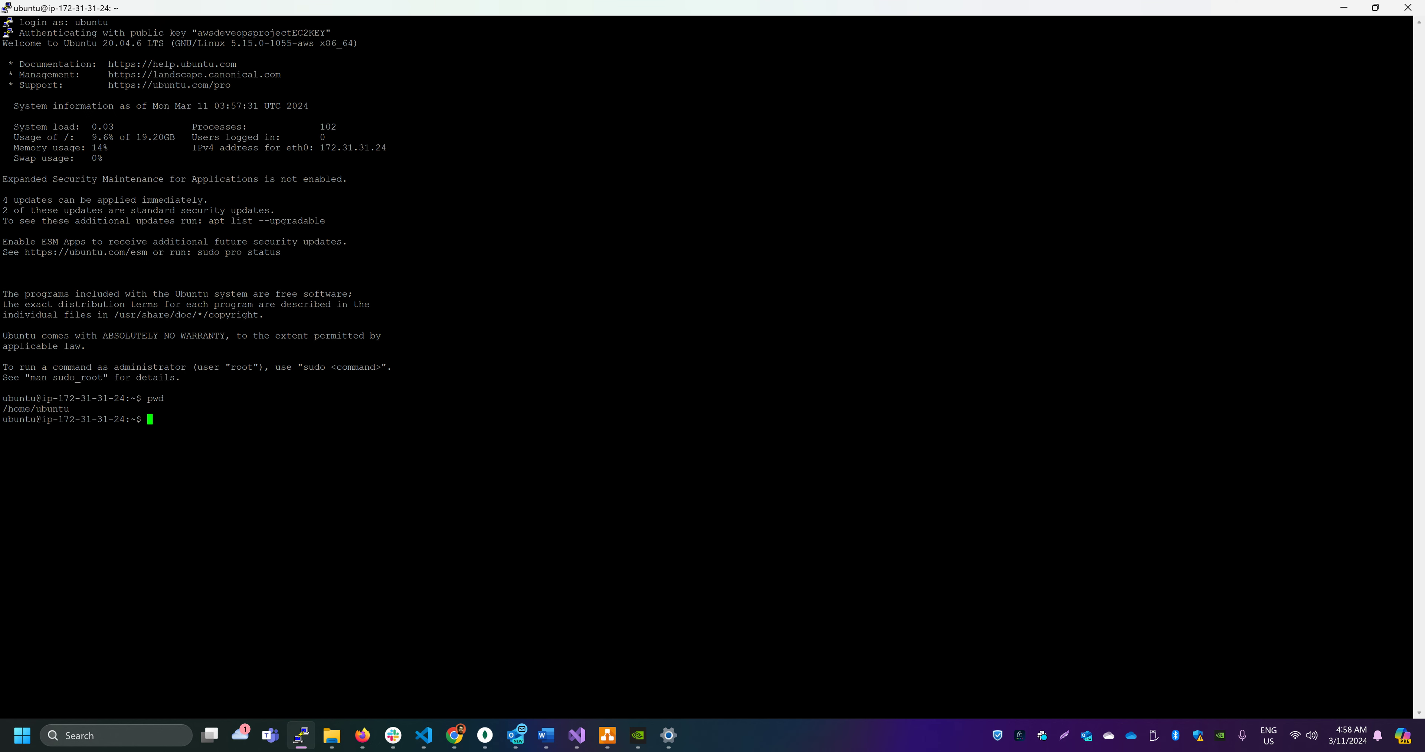
{"action": "key", "text": "shift+Insert"}
{"action": "key", "text": "Return"}
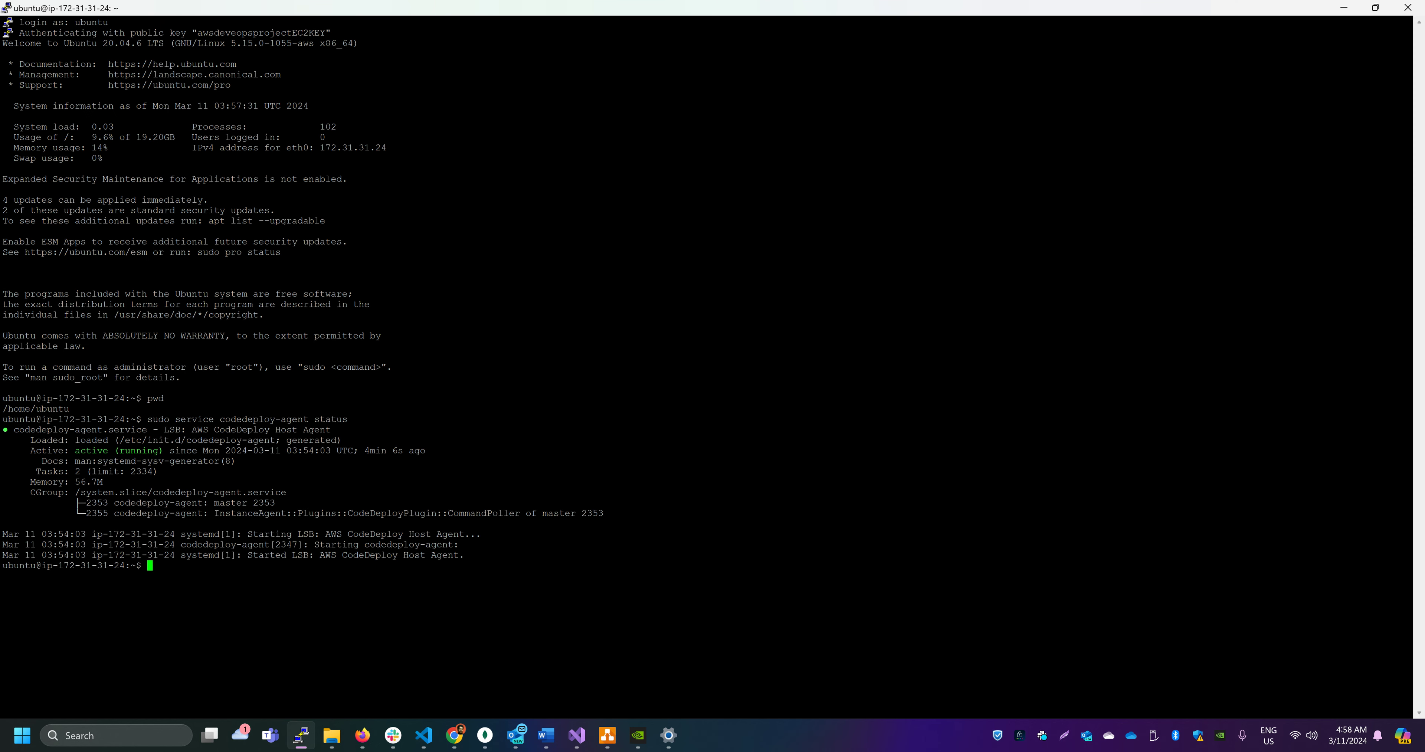
{"action": "left_click_drag", "start_coordinate": [75, 458], "coordinate": [172, 452]}
{"action": "left_click", "coordinate": [173, 451]}
Step: Run the nvm v0.39.7 install script line (curl ... install.sh | bash) from commands.txt in the PuTTY session
{"action": "key", "text": "alt+Tab"}
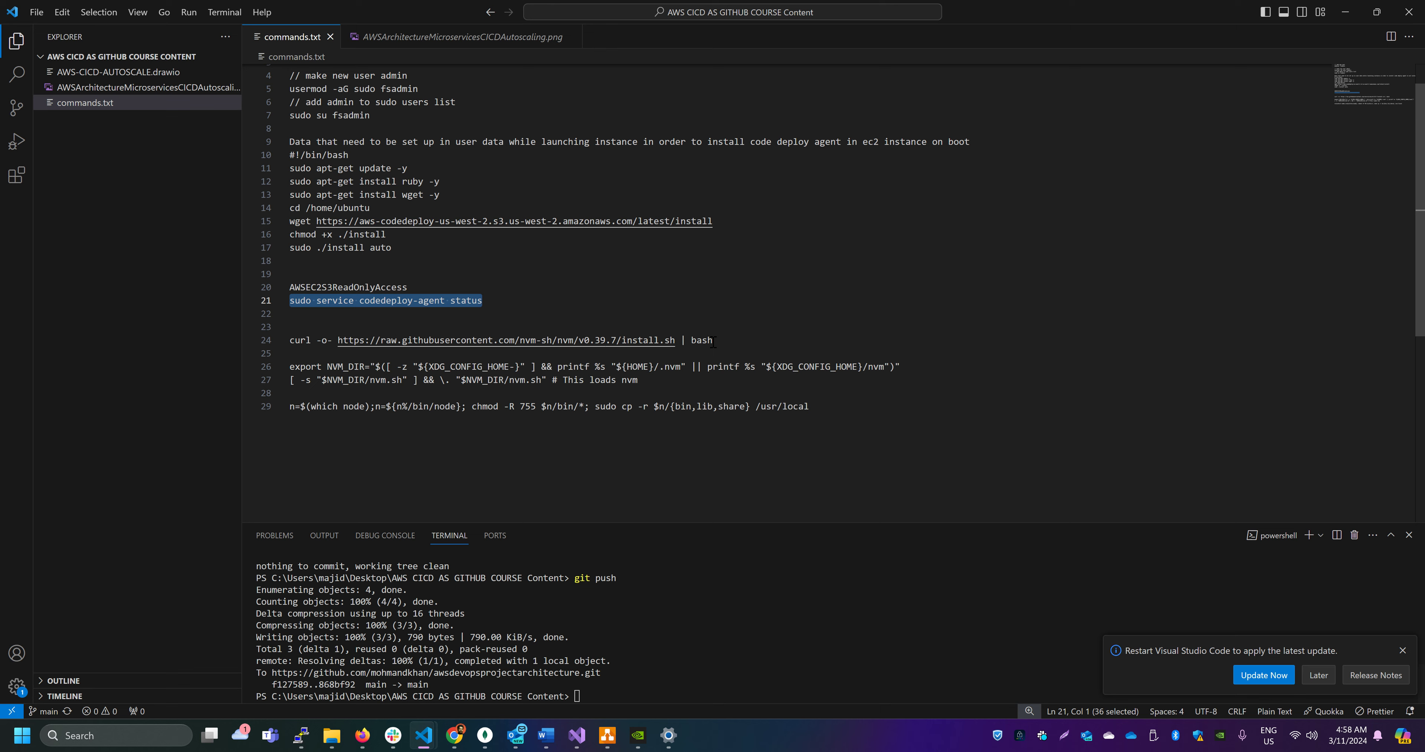
{"action": "left_click_drag", "start_coordinate": [533, 338], "coordinate": [264, 339]}
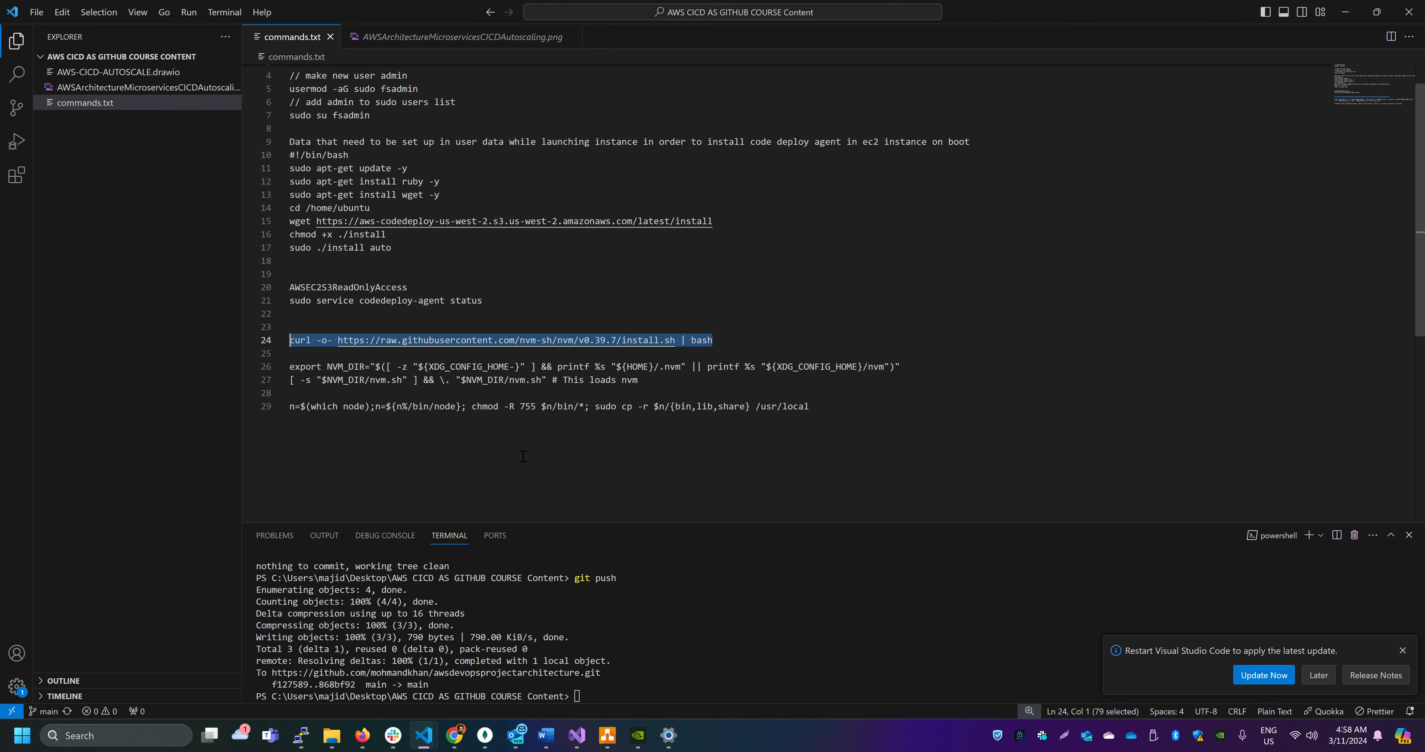
{"action": "key", "text": "alt+Tab"}
{"action": "type", "text": "curl -o- https://raw.githubusercontent.com/nvm-sh/nvm/v0.39.7/install.sh | bash"}
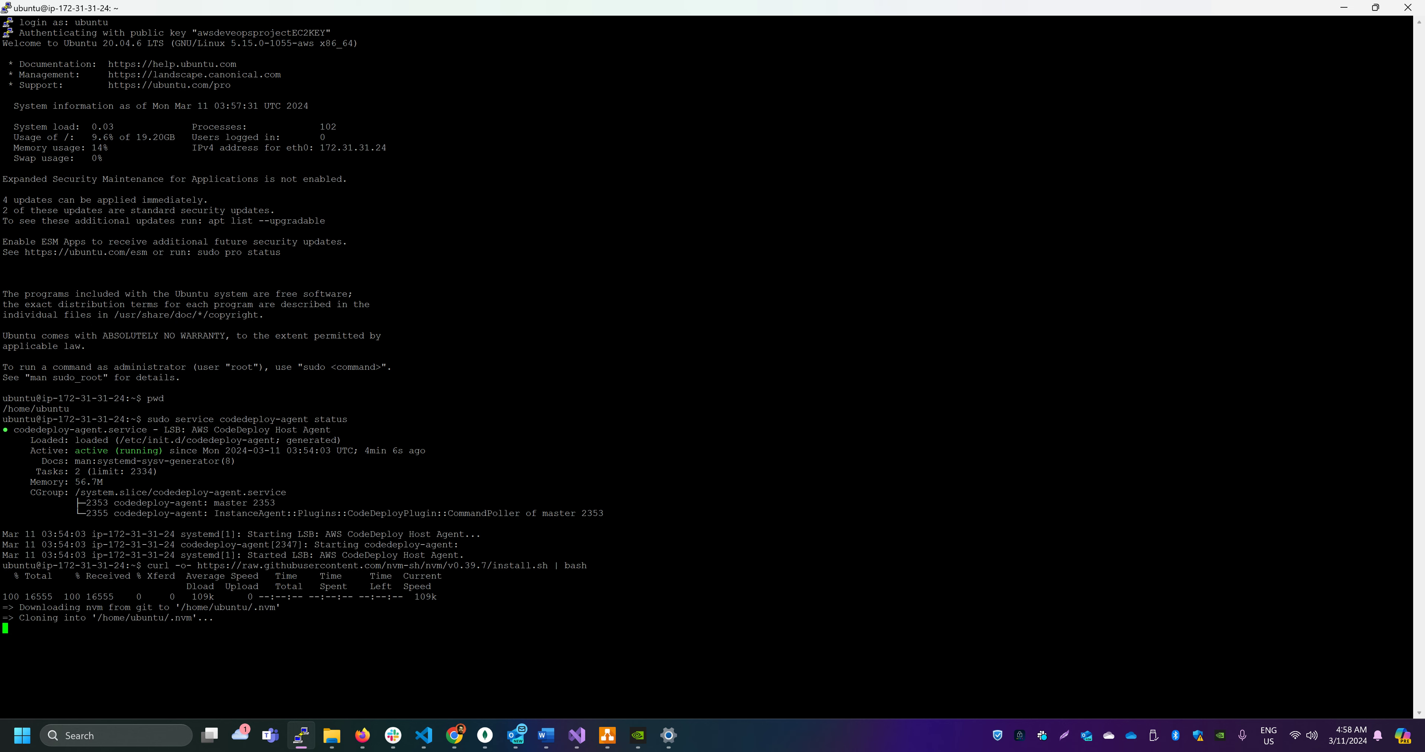
Step: Run the NVM_DIR export and nvm.sh loading lines from commands.txt in the PuTTY session and test the nvm command
{"action": "key", "text": "alt+Tab"}
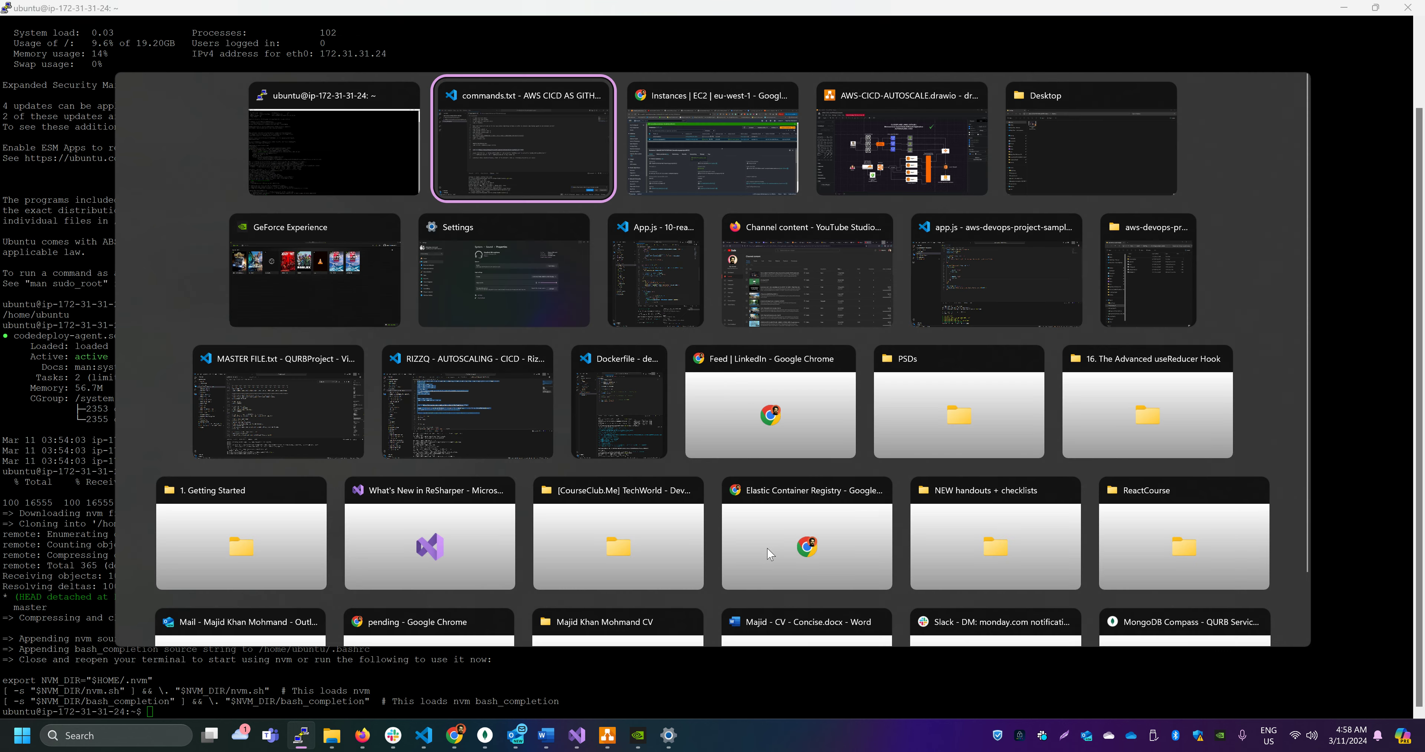
{"action": "left_click_drag", "start_coordinate": [714, 383], "coordinate": [290, 366]}
{"action": "key", "text": "ctrl+c"}
{"action": "key", "text": "alt+Tab"}
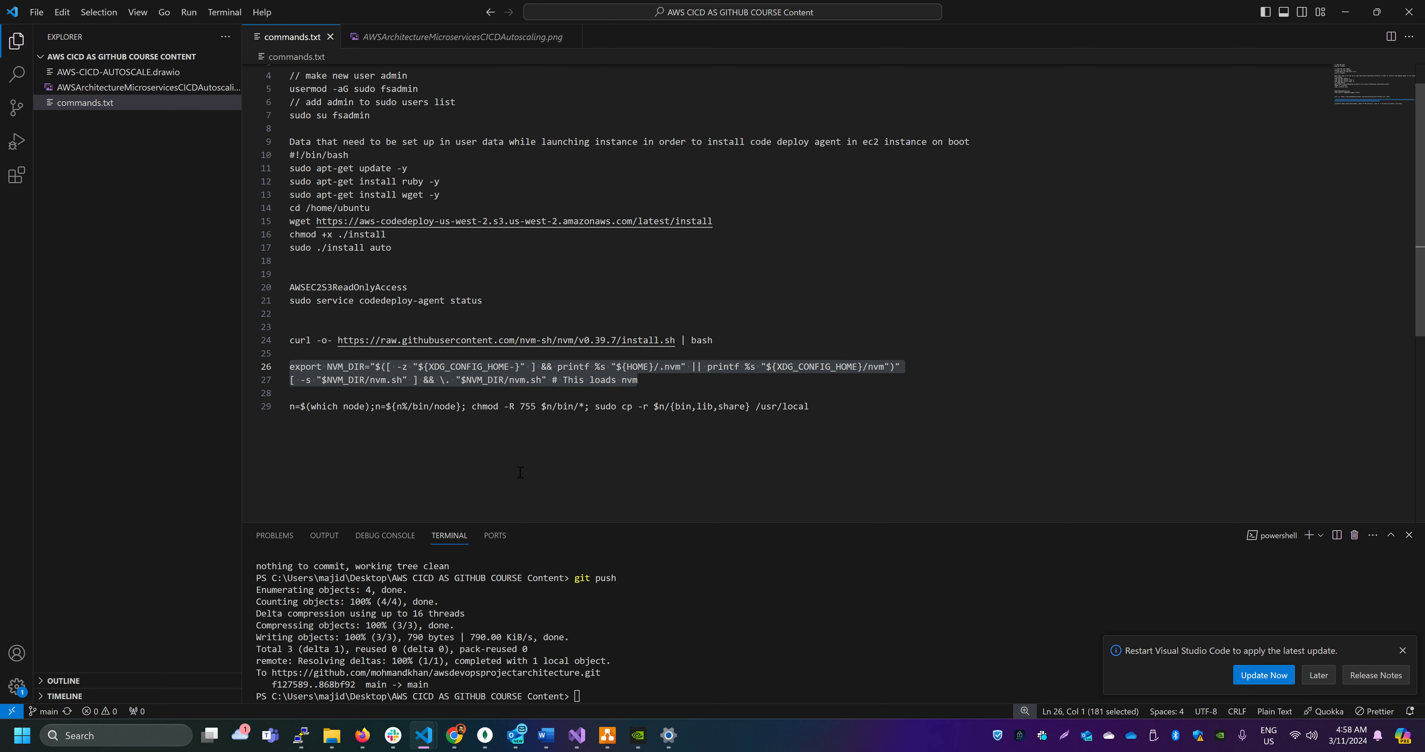
{"action": "right_click", "coordinate": [519, 470]}
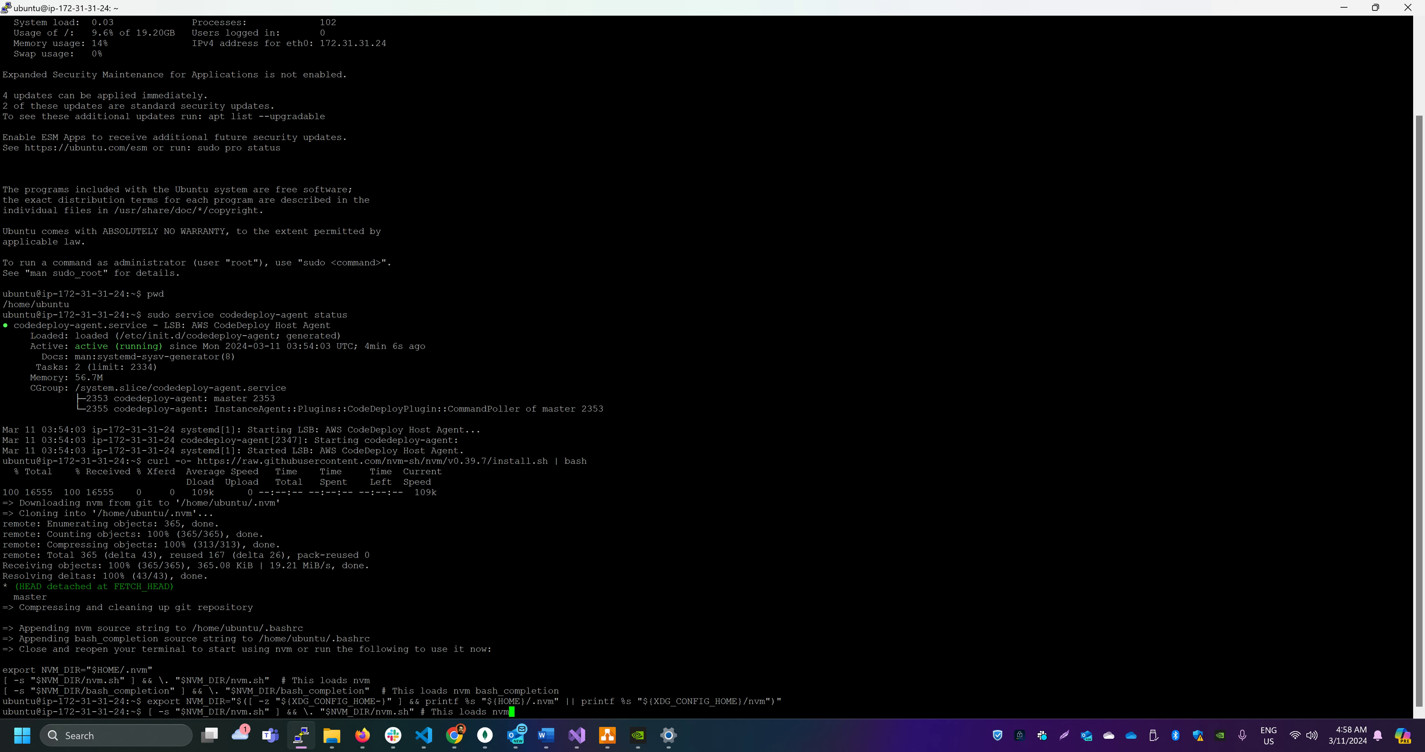
{"action": "key", "text": "Return"}
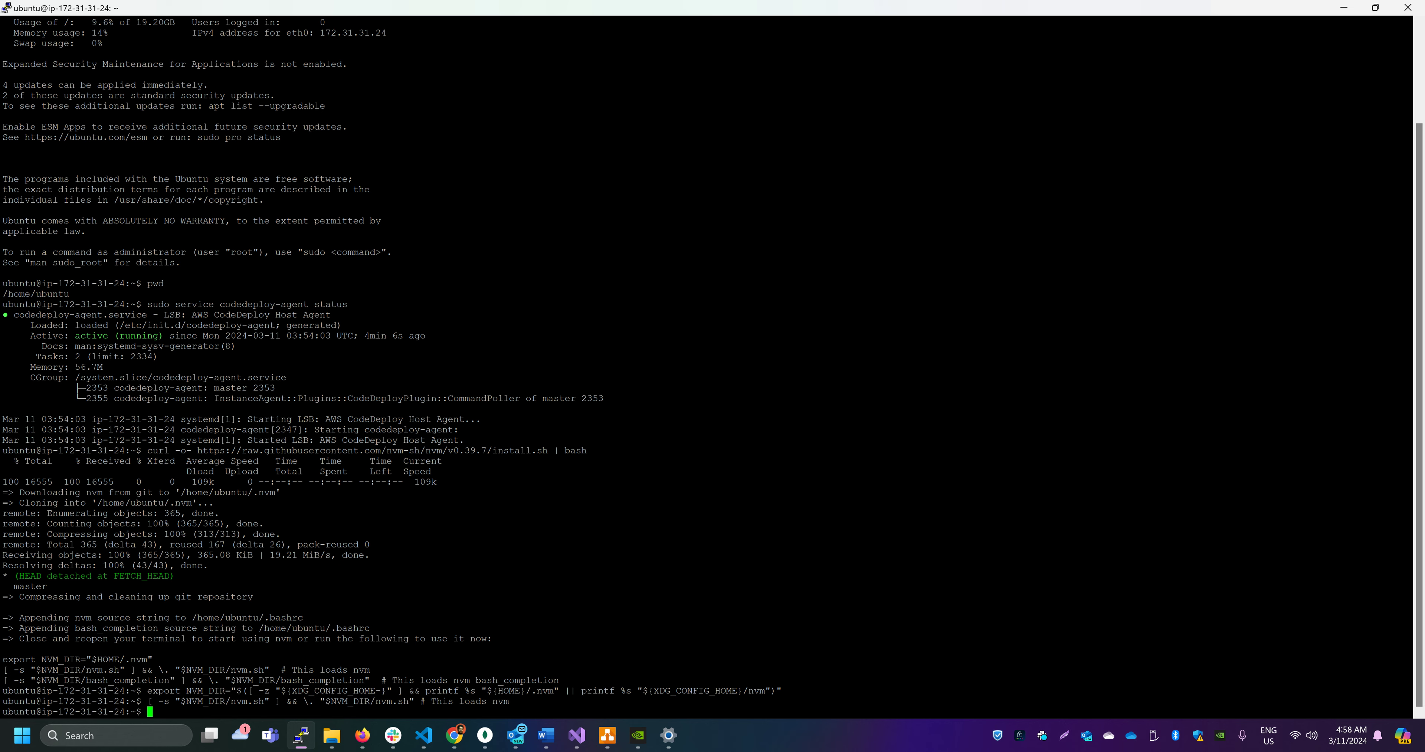
{"action": "type", "text": "nvm"}
{"action": "key", "text": "Return"}
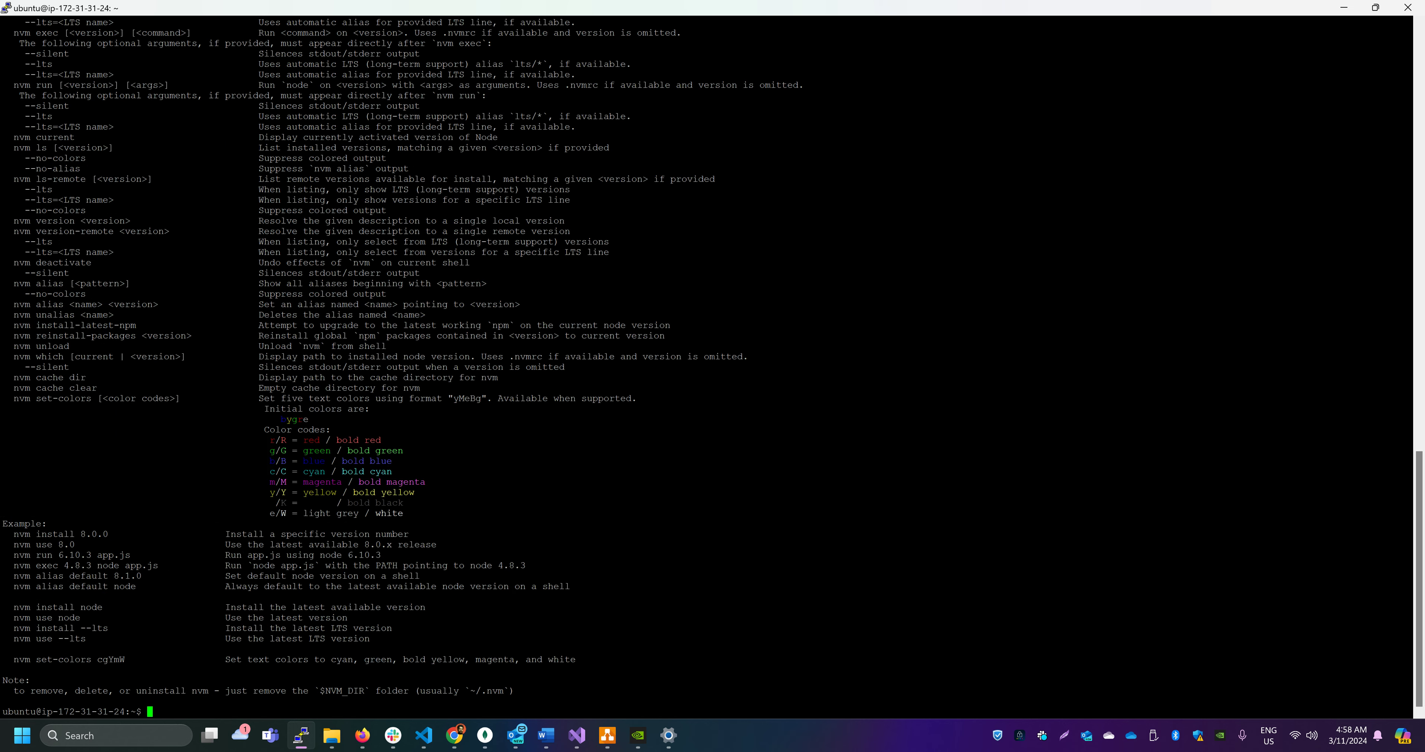
Step: Install Node.js 18 on the instance with nvm install v18
{"action": "key", "text": "alt+Tab"}
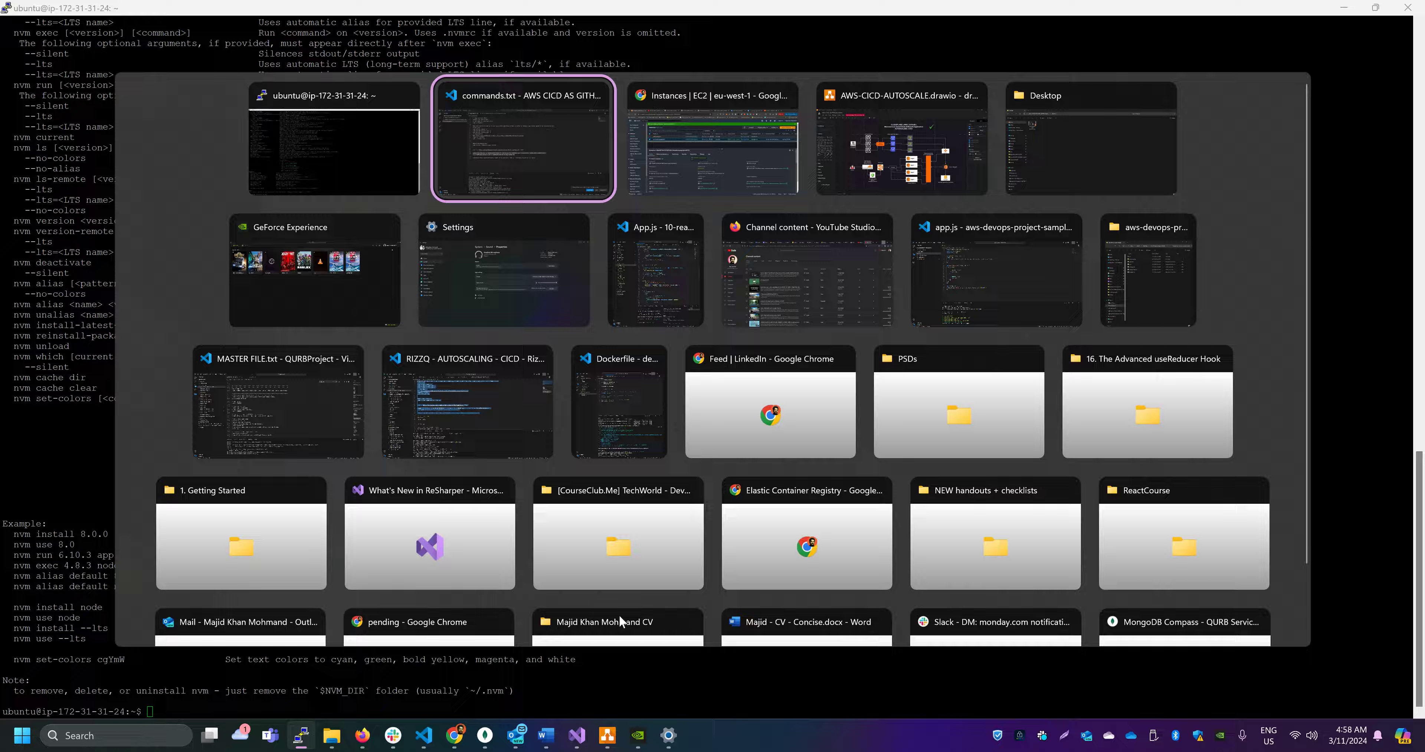
{"action": "key", "text": "alt+Tab"}
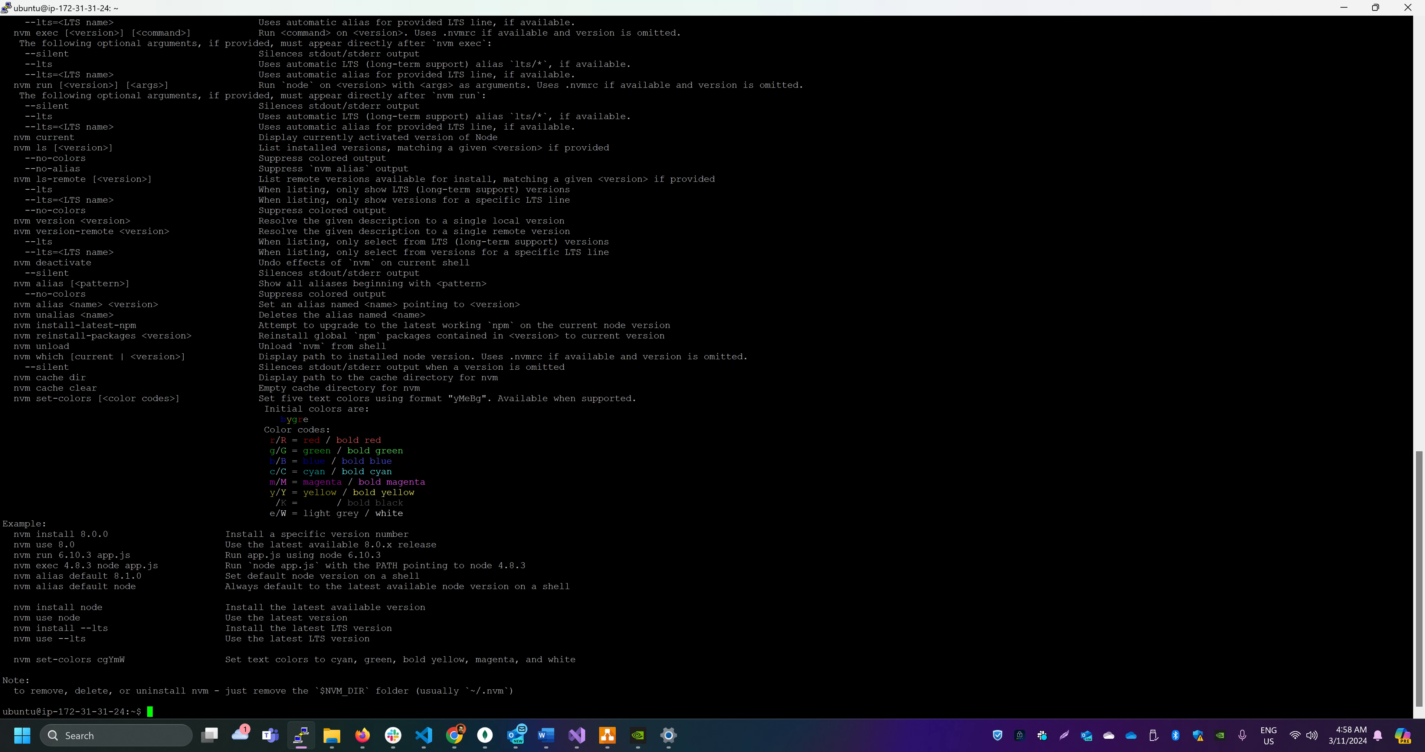
{"action": "type", "text": "nvm install v18"}
{"action": "key", "text": "Return"}
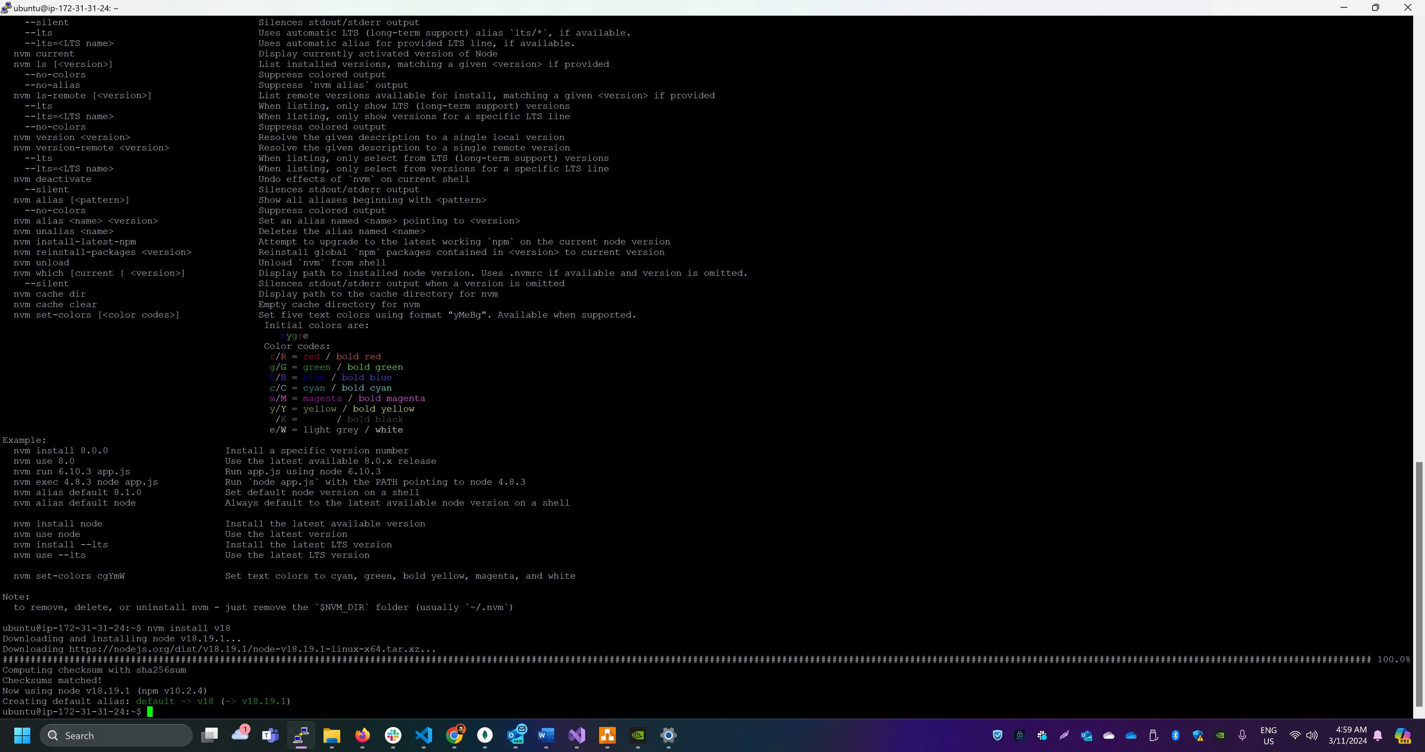
Step: Check the node and npm versions with node -v and npm -v, and check node under sudo as well
{"action": "type", "text": "node -v"}
{"action": "key", "text": "Return"}
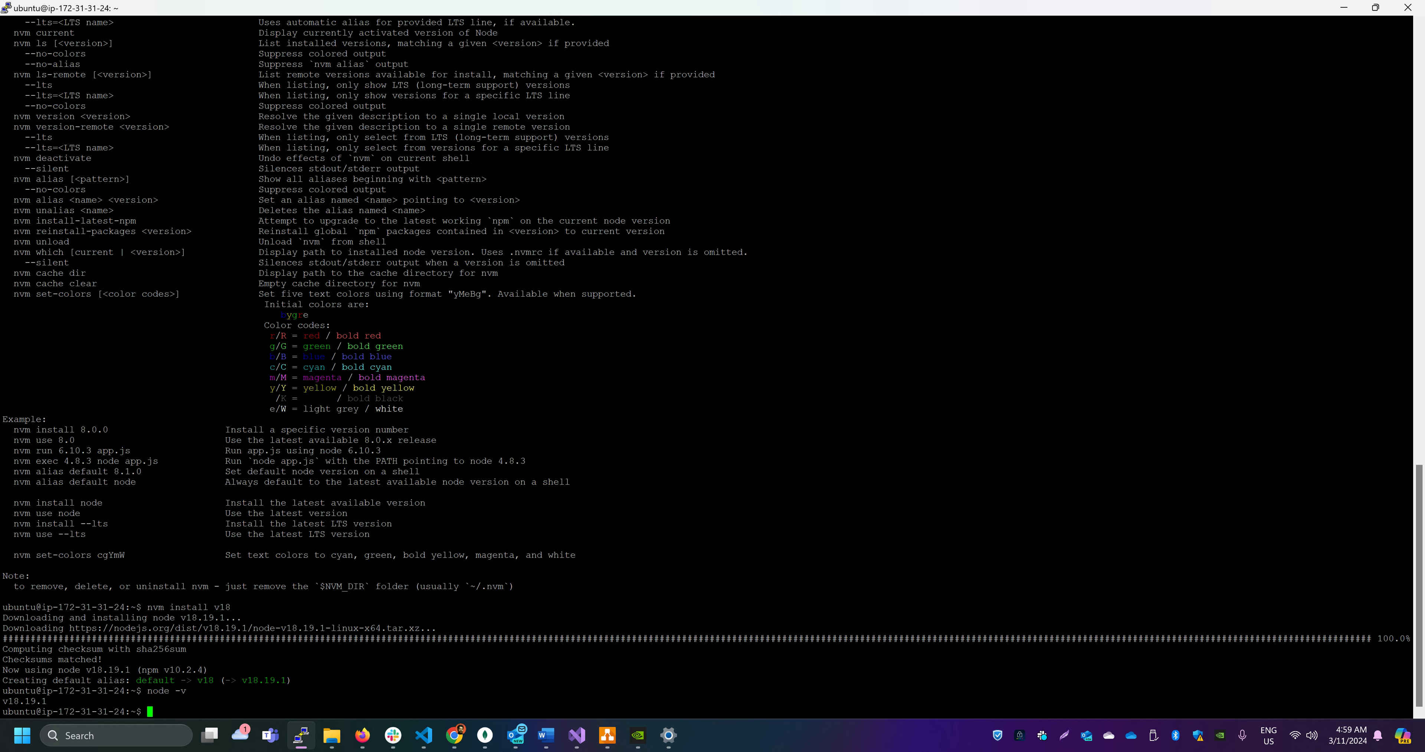
{"action": "type", "text": "npm -v"}
{"action": "key", "text": "Return"}
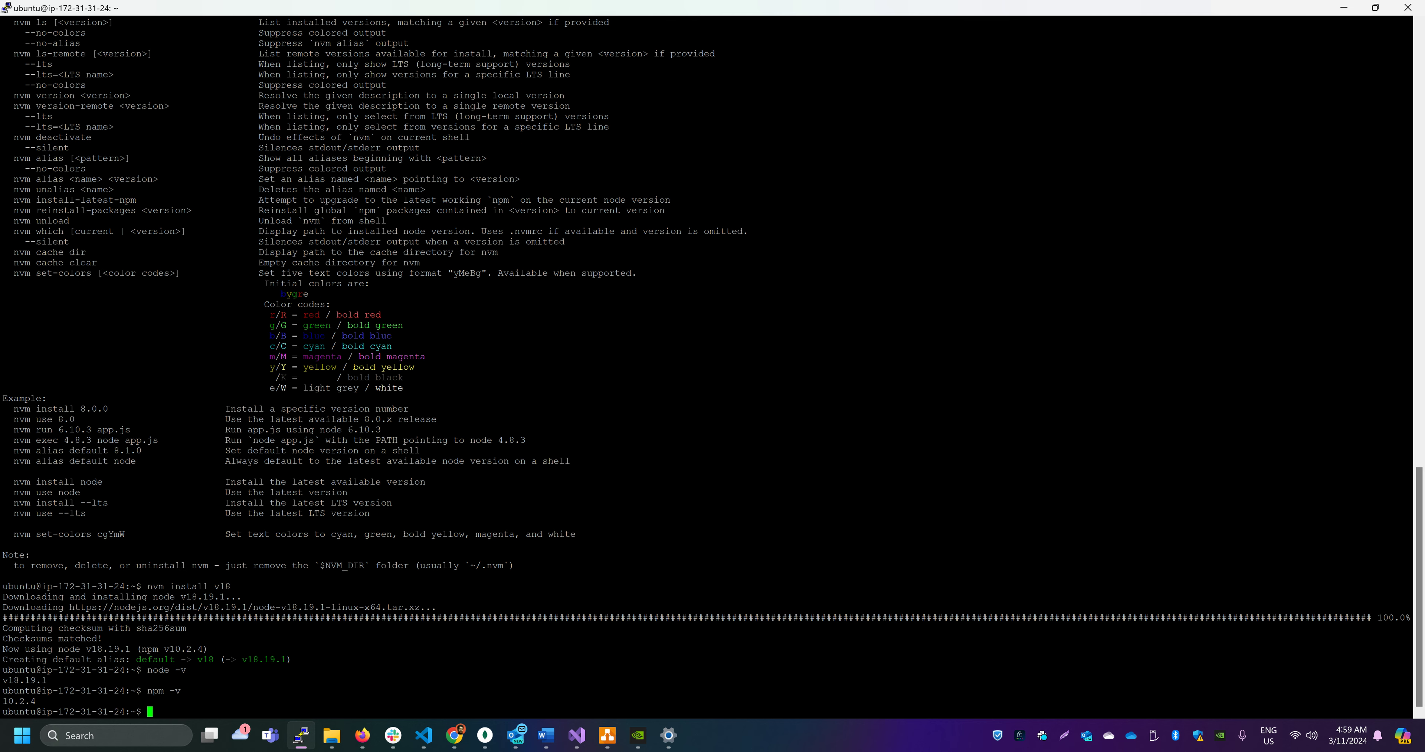
{"action": "type", "text": "sudo node -v"}
{"action": "key", "text": "Return"}
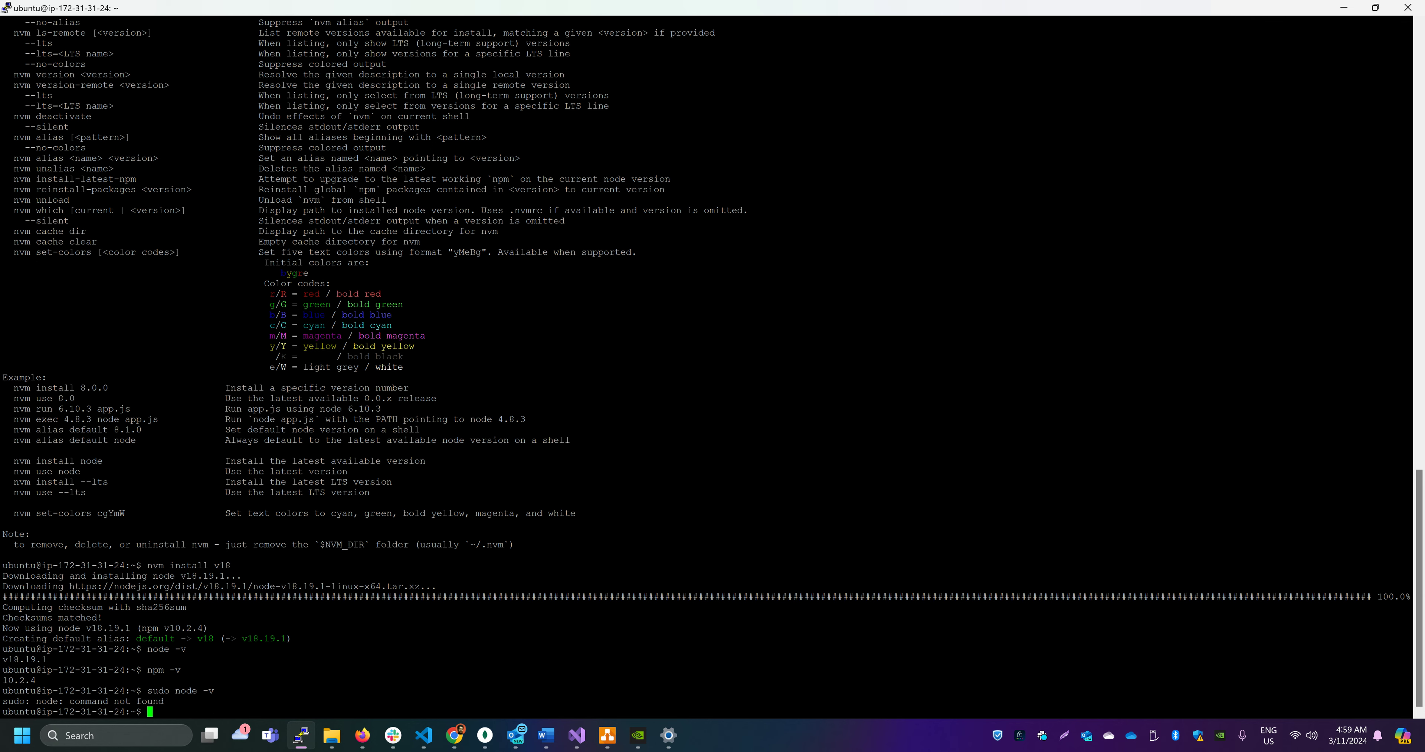
Step: Run the n=$(which node) line from commands.txt in the PuTTY session to copy Node's bin, lib and share into /usr/local
{"action": "key", "text": "alt+Tab"}
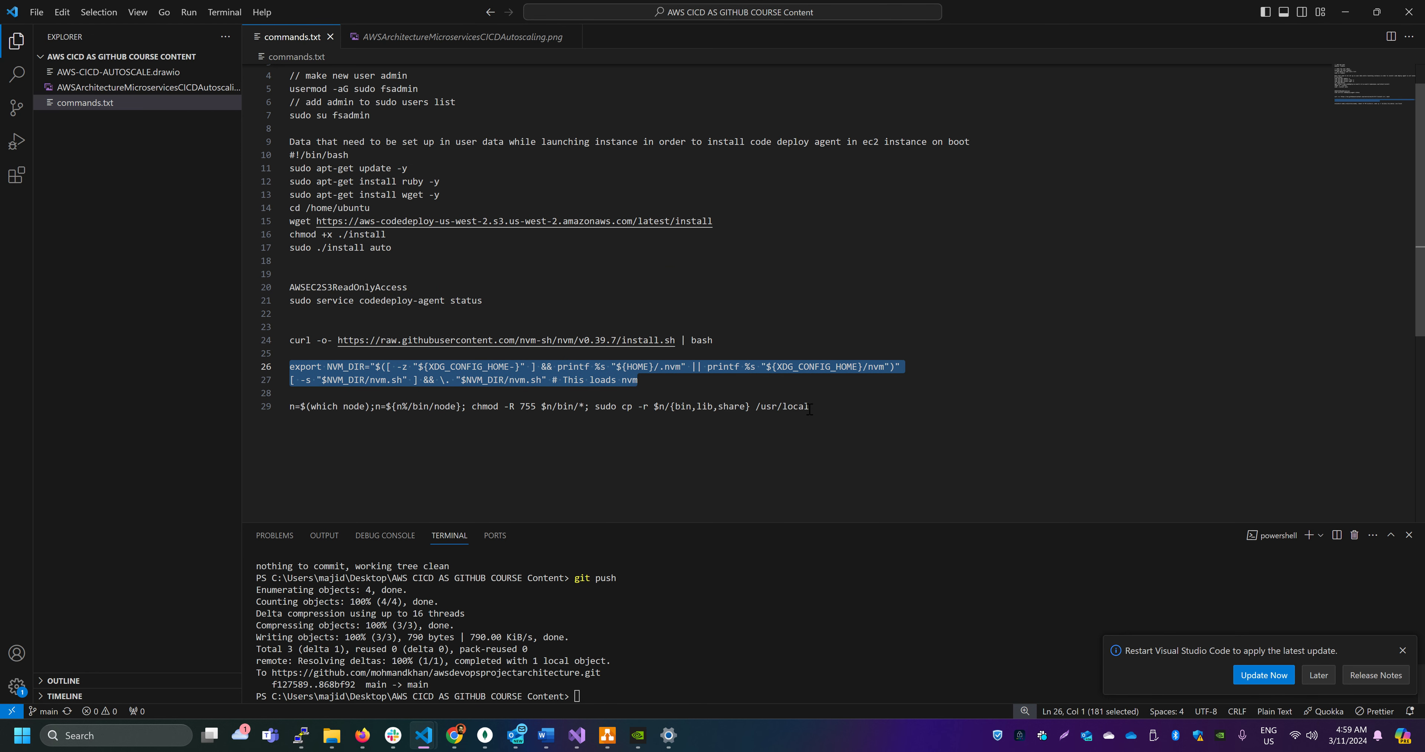
{"action": "left_click_drag", "start_coordinate": [809, 406], "coordinate": [270, 406]}
{"action": "key", "text": "ctrl+c"}
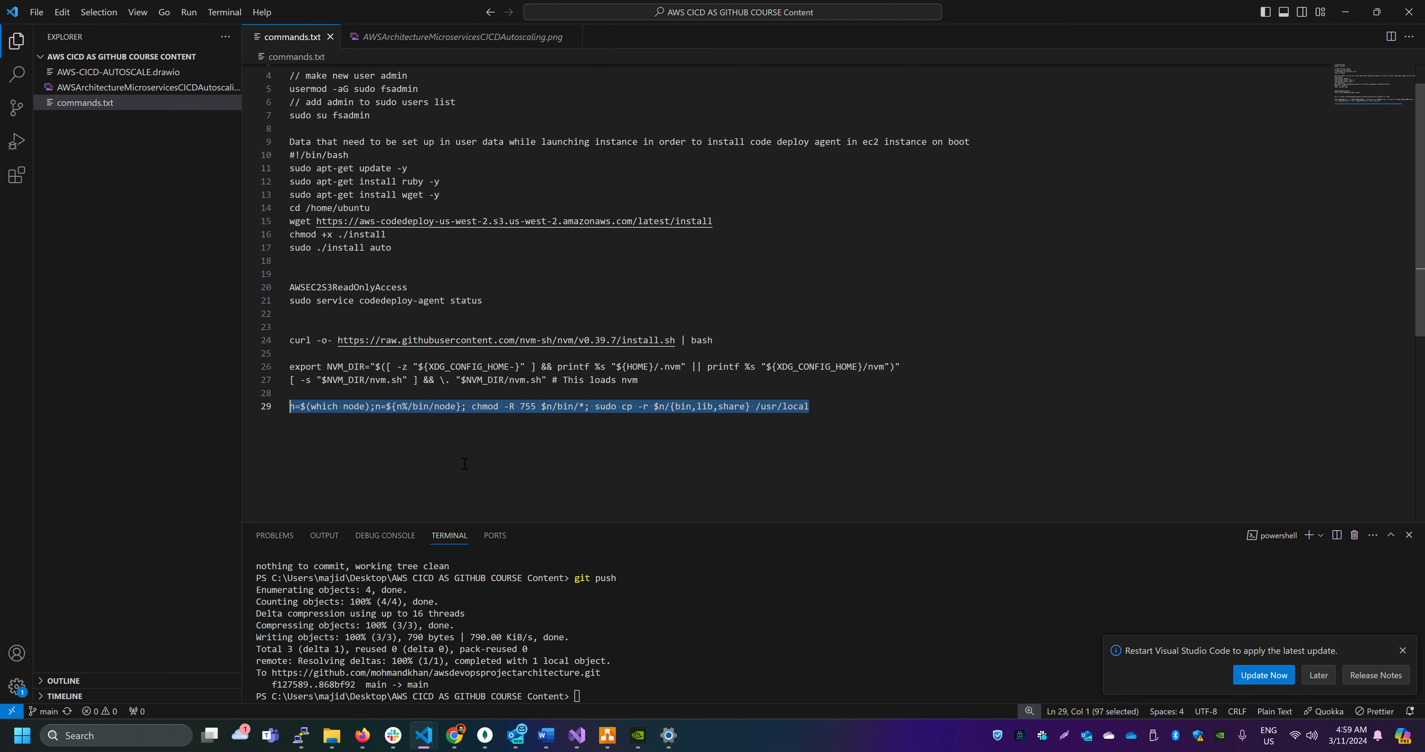
{"action": "key", "text": "alt+Tab"}
{"action": "right_click", "coordinate": [465, 464]}
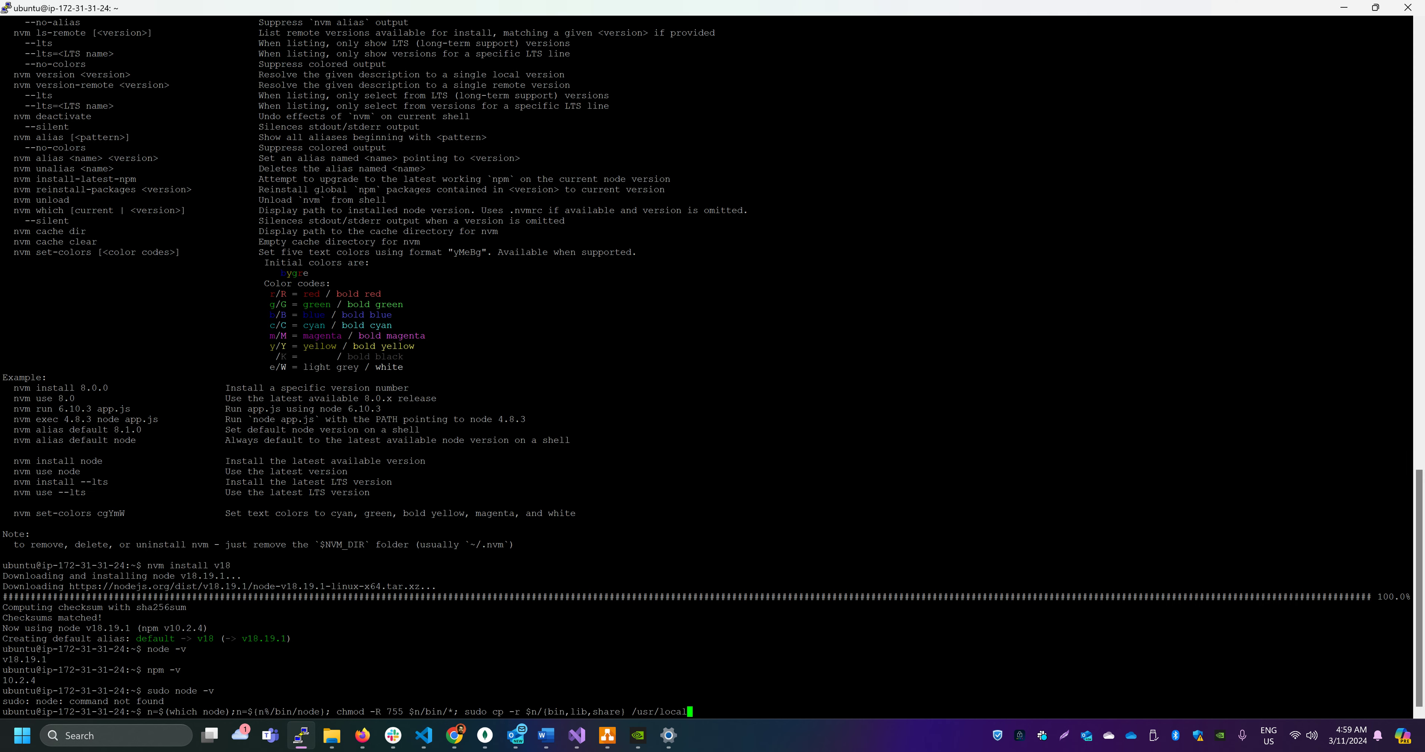
{"action": "key", "text": "Return"}
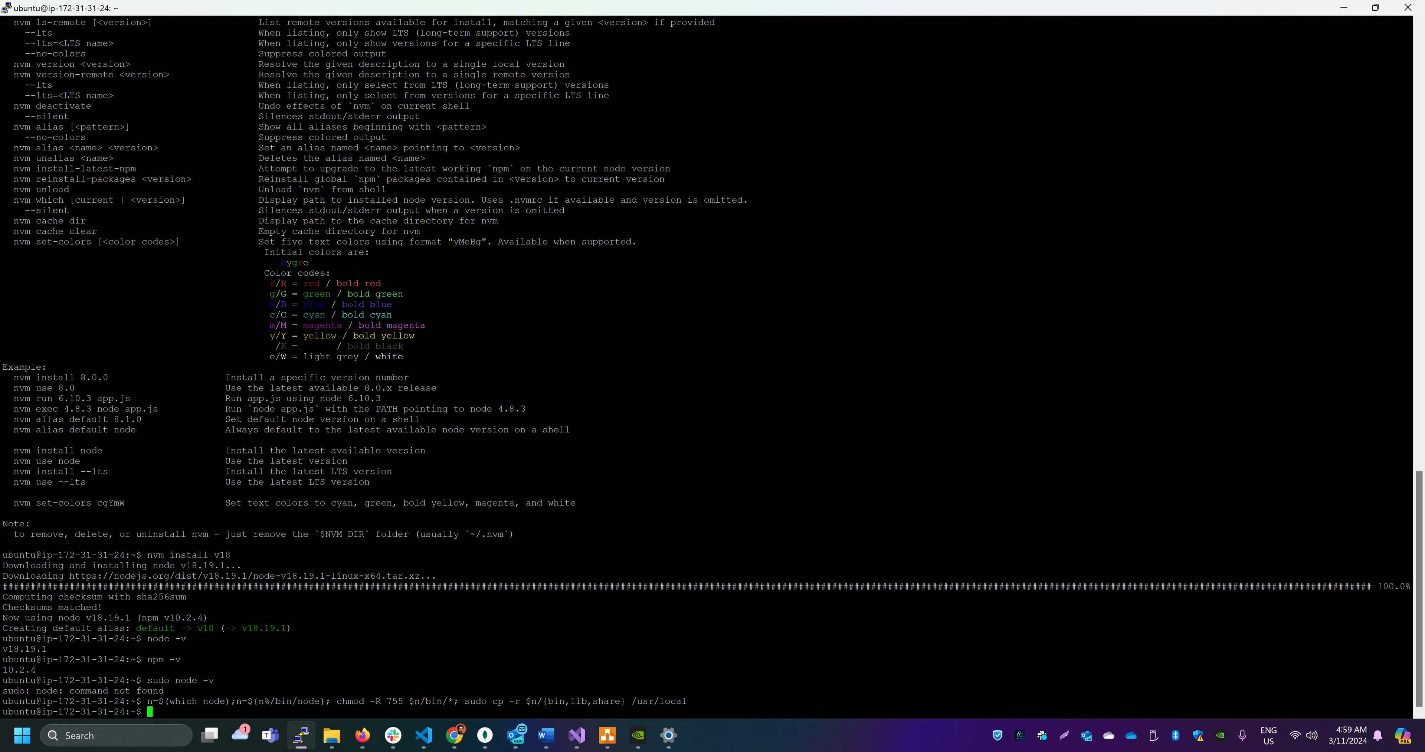
Step: Check the node and npm versions under sudo and run git to check that it is installed
{"action": "type", "text": "sudo node -v"}
{"action": "key", "text": "Return"}
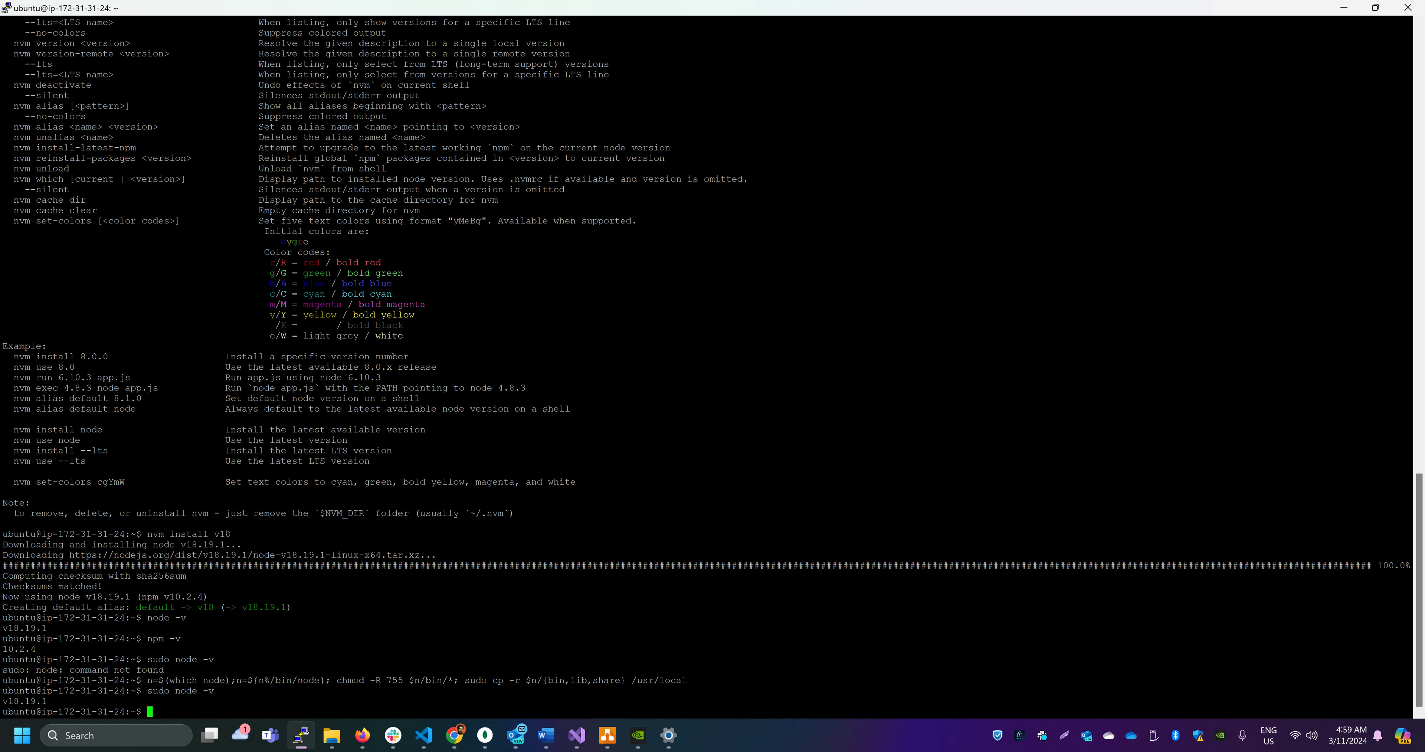
{"action": "type", "text": "sudo npm -v"}
{"action": "key", "text": "Return"}
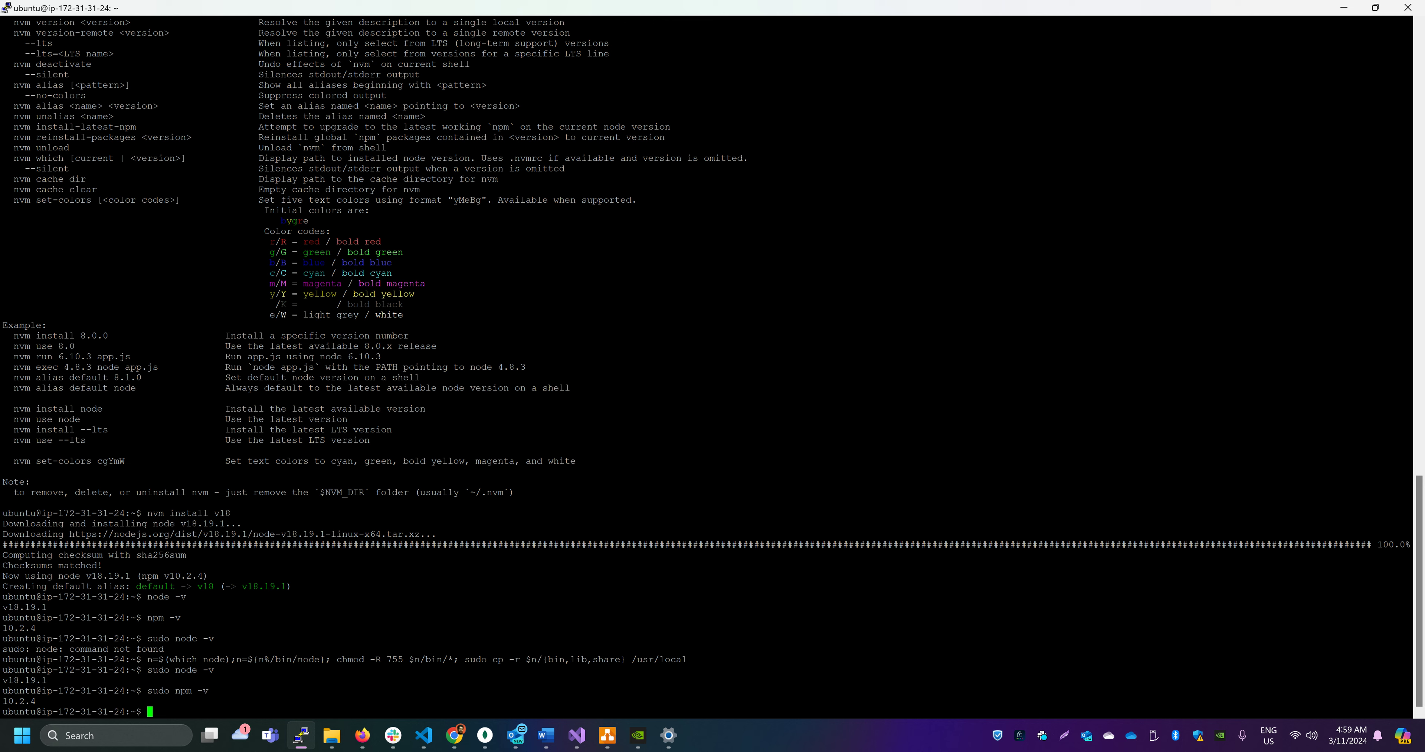
{"action": "type", "text": "git"}
{"action": "key", "text": "Return"}
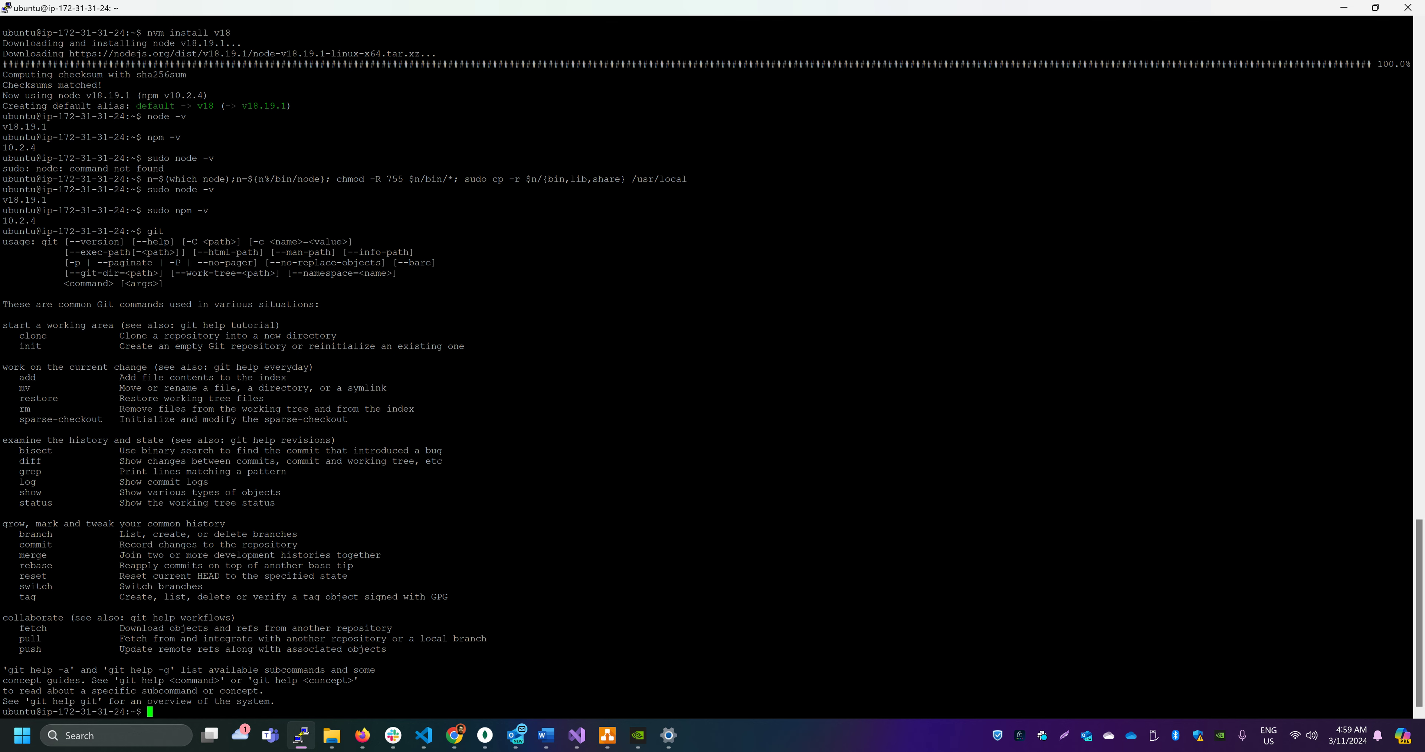
Step: Switch to the VS Code window of the aws-devops-project-sample project with app.js open
{"action": "key", "text": "alt+Tab"}
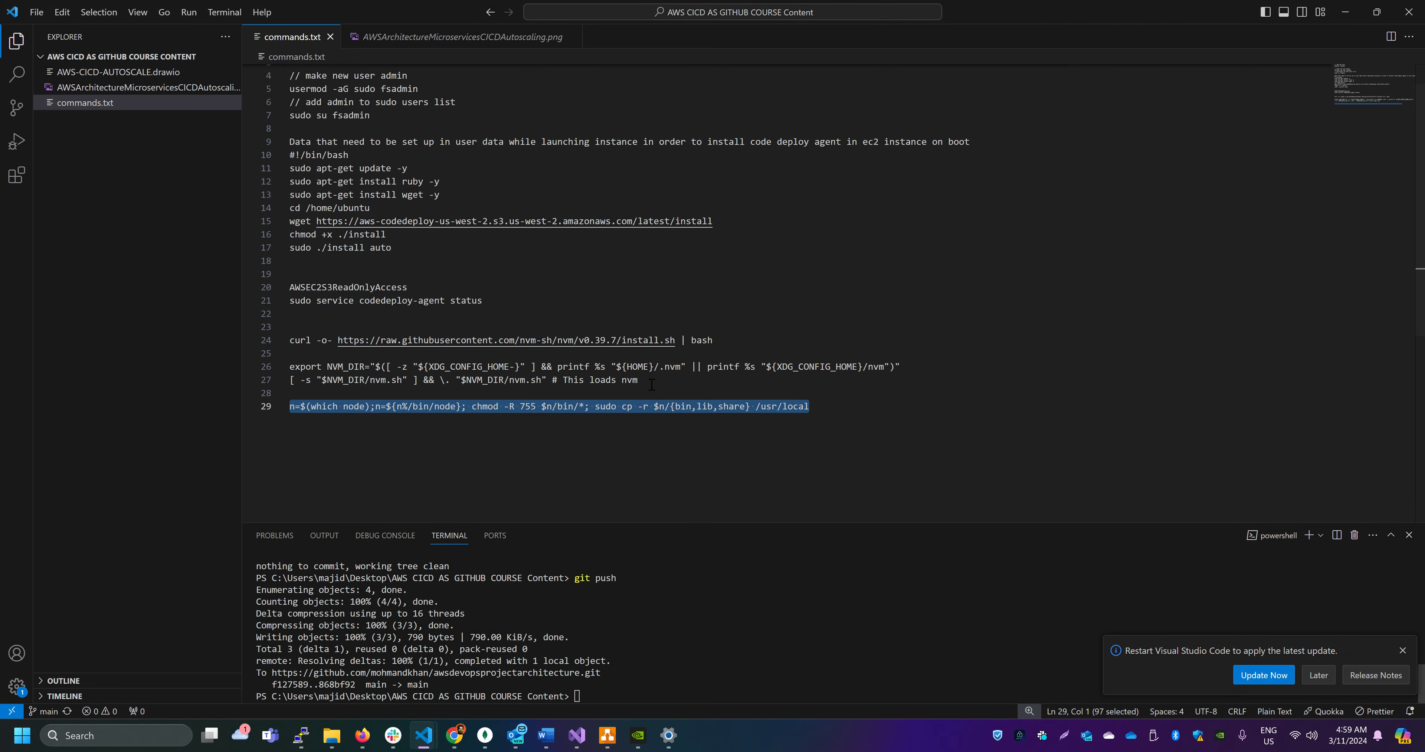
{"action": "key", "text": "alt+Tab"}
{"action": "key", "text": "Tab"}
{"action": "key", "text": "Tab"}
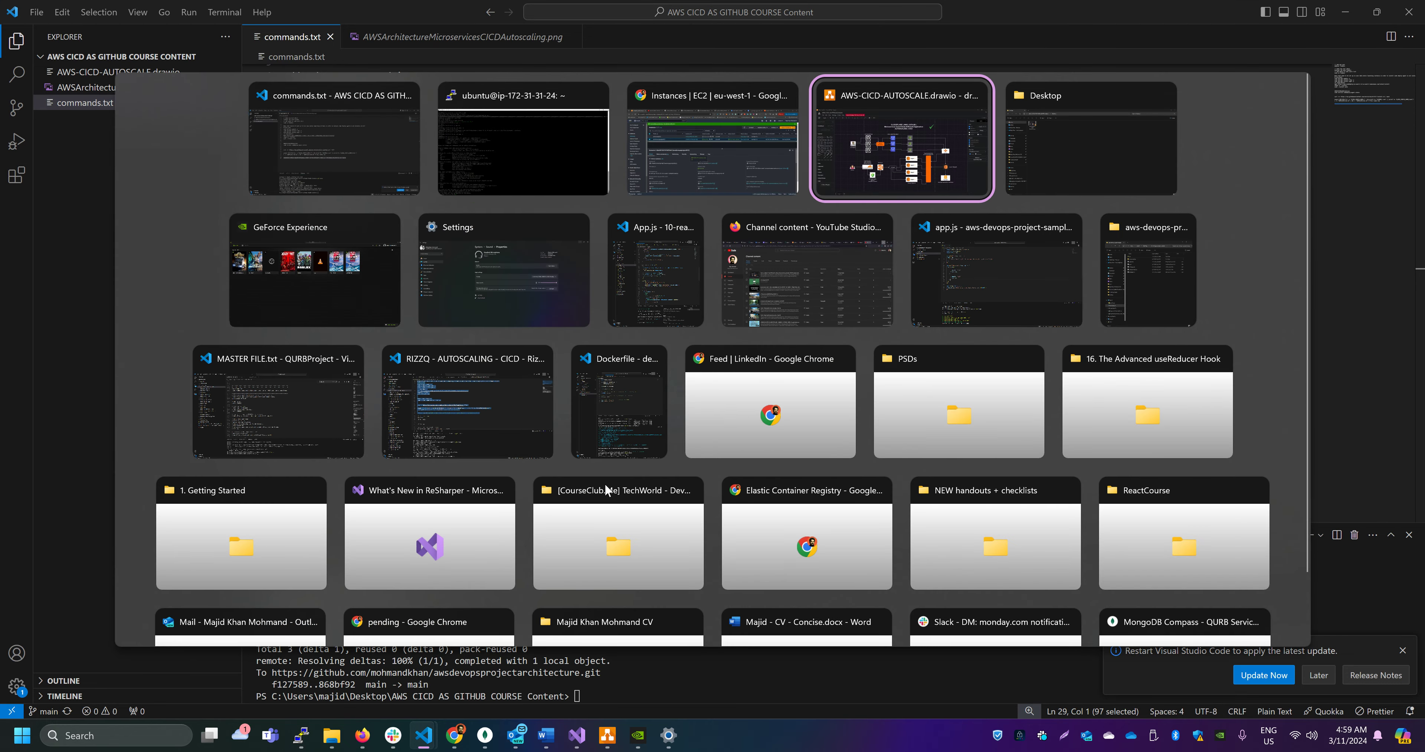
{"action": "key", "text": "Tab"}
{"action": "key", "text": "Tab"}
{"action": "key", "text": "Tab"}
{"action": "key", "text": "Tab"}
{"action": "key", "text": "Tab"}
{"action": "key", "text": "Tab"}
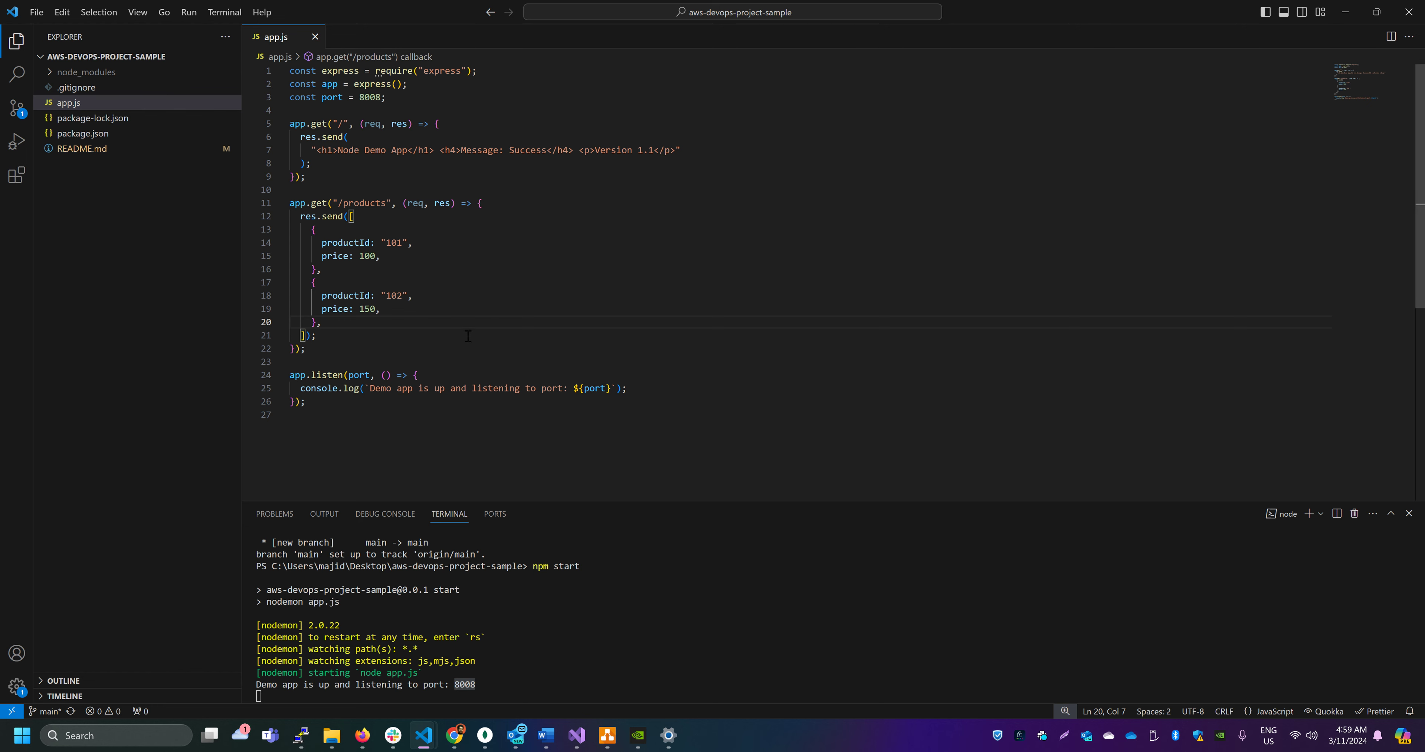
Step: Examine the root route, the /products route, the HTML response and the port constant in app.js
{"action": "left_click_drag", "start_coordinate": [290, 124], "coordinate": [311, 164]}
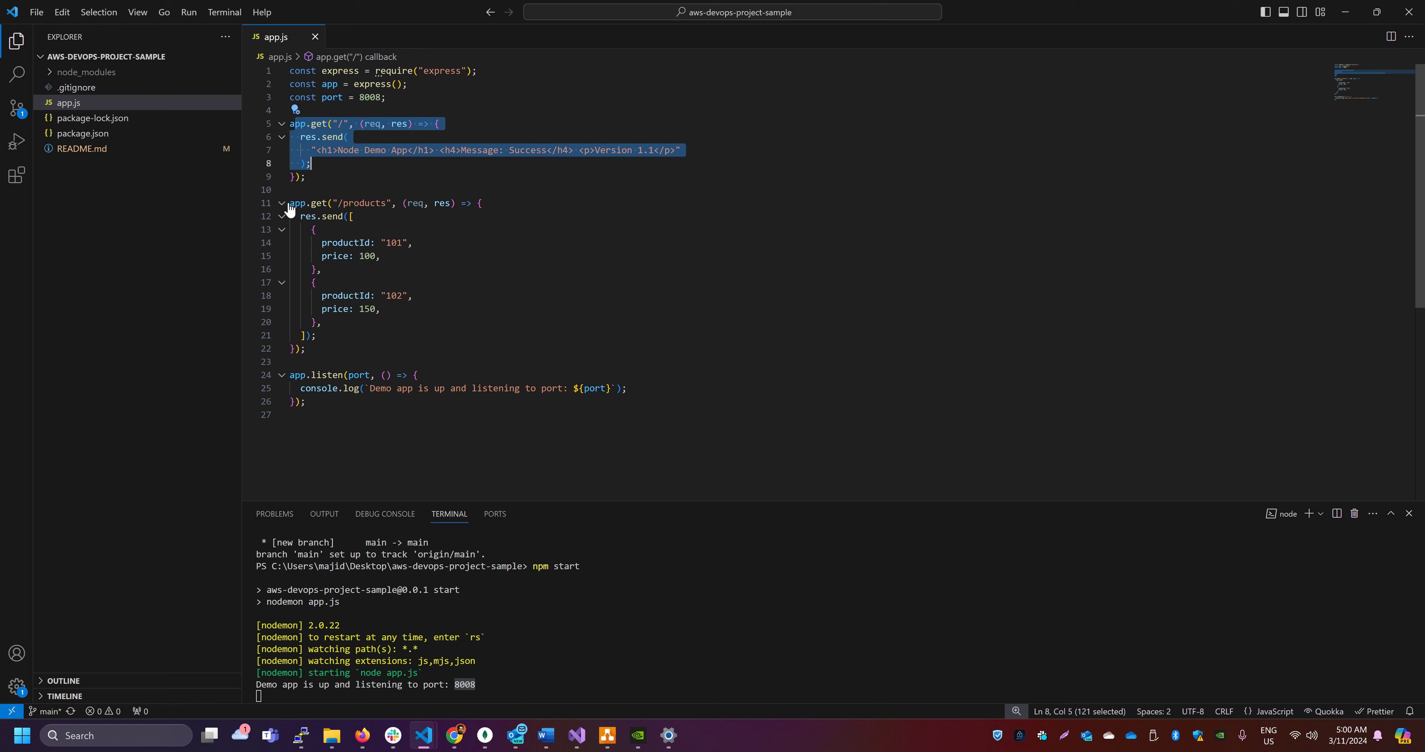
{"action": "left_click_drag", "start_coordinate": [290, 203], "coordinate": [381, 307]}
{"action": "left_click_drag", "start_coordinate": [309, 349], "coordinate": [321, 230]}
{"action": "left_click", "coordinate": [321, 230]}
{"action": "left_click_drag", "start_coordinate": [324, 324], "coordinate": [322, 242]}
{"action": "left_click_drag", "start_coordinate": [311, 150], "coordinate": [682, 150]}
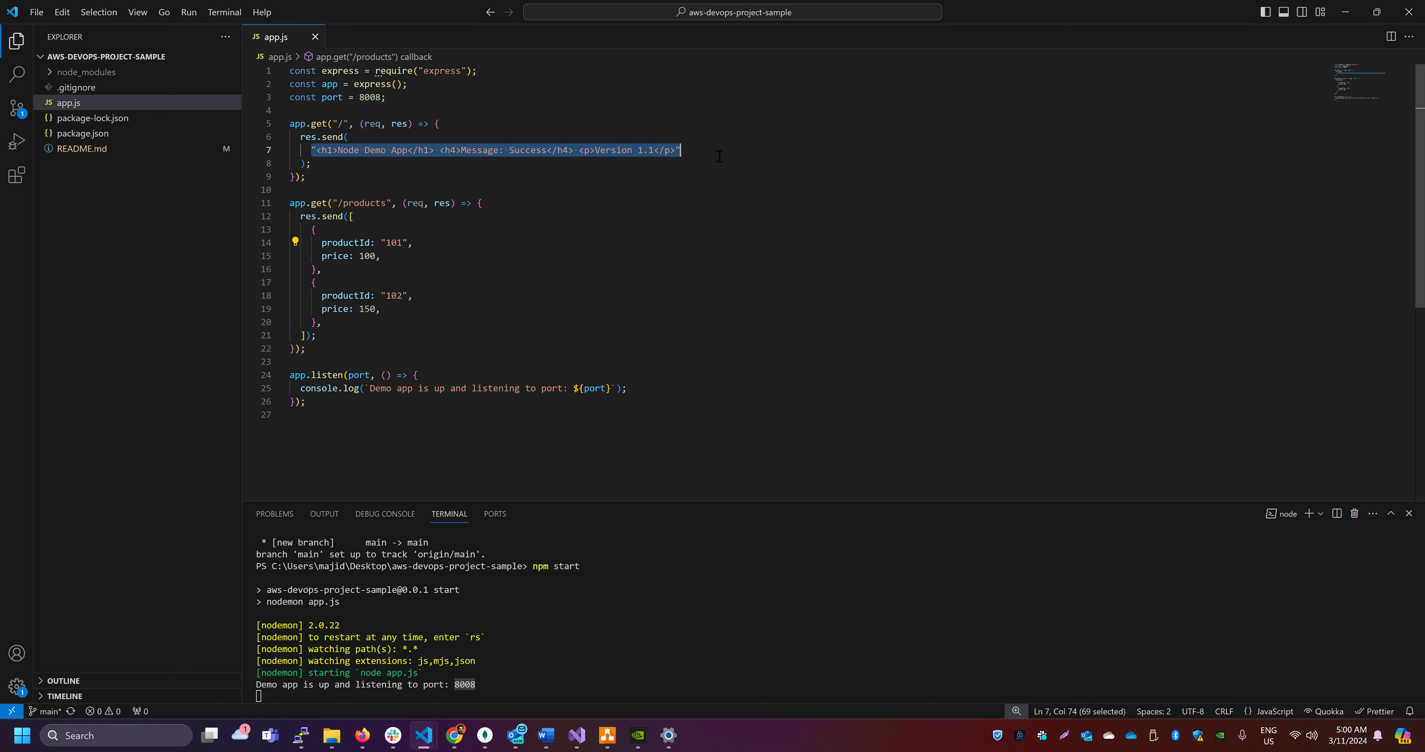
{"action": "double_click", "coordinate": [376, 97]}
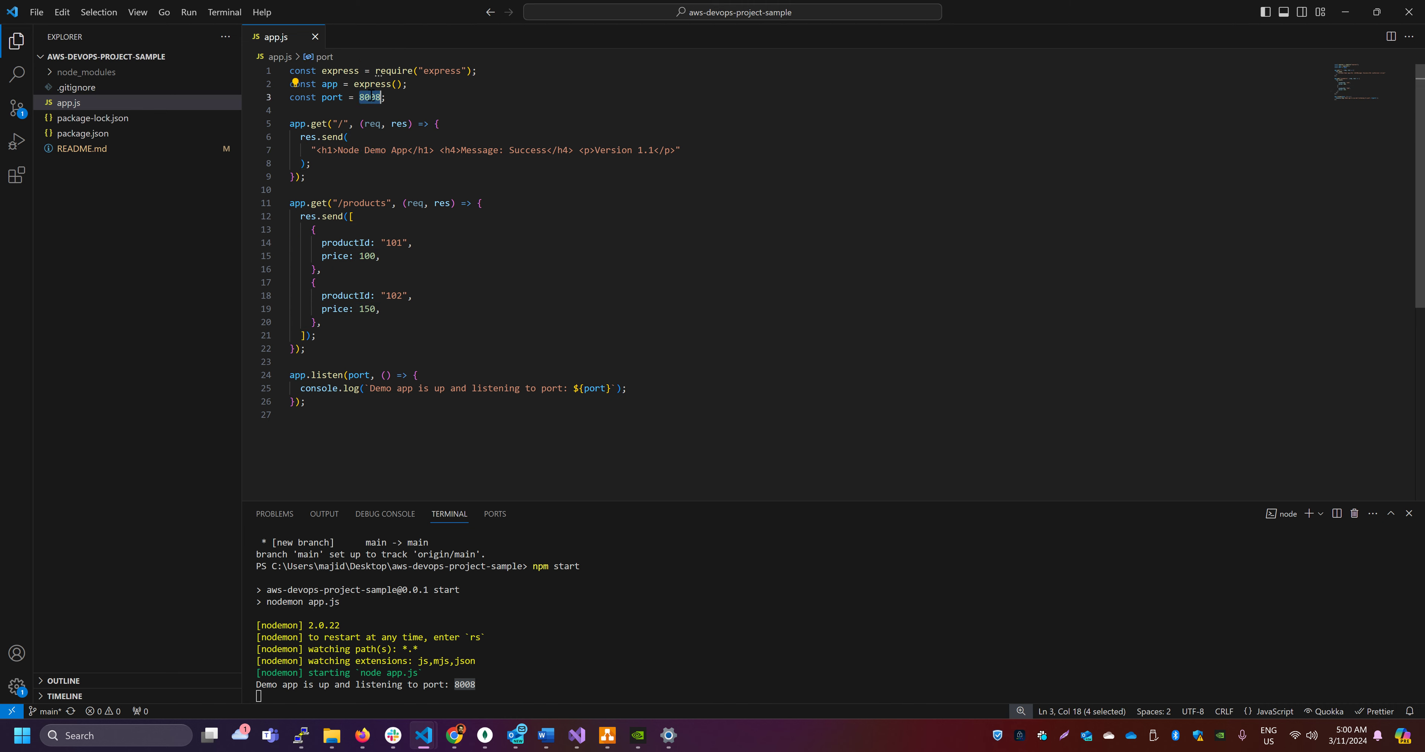
{"action": "left_click", "coordinate": [437, 297]}
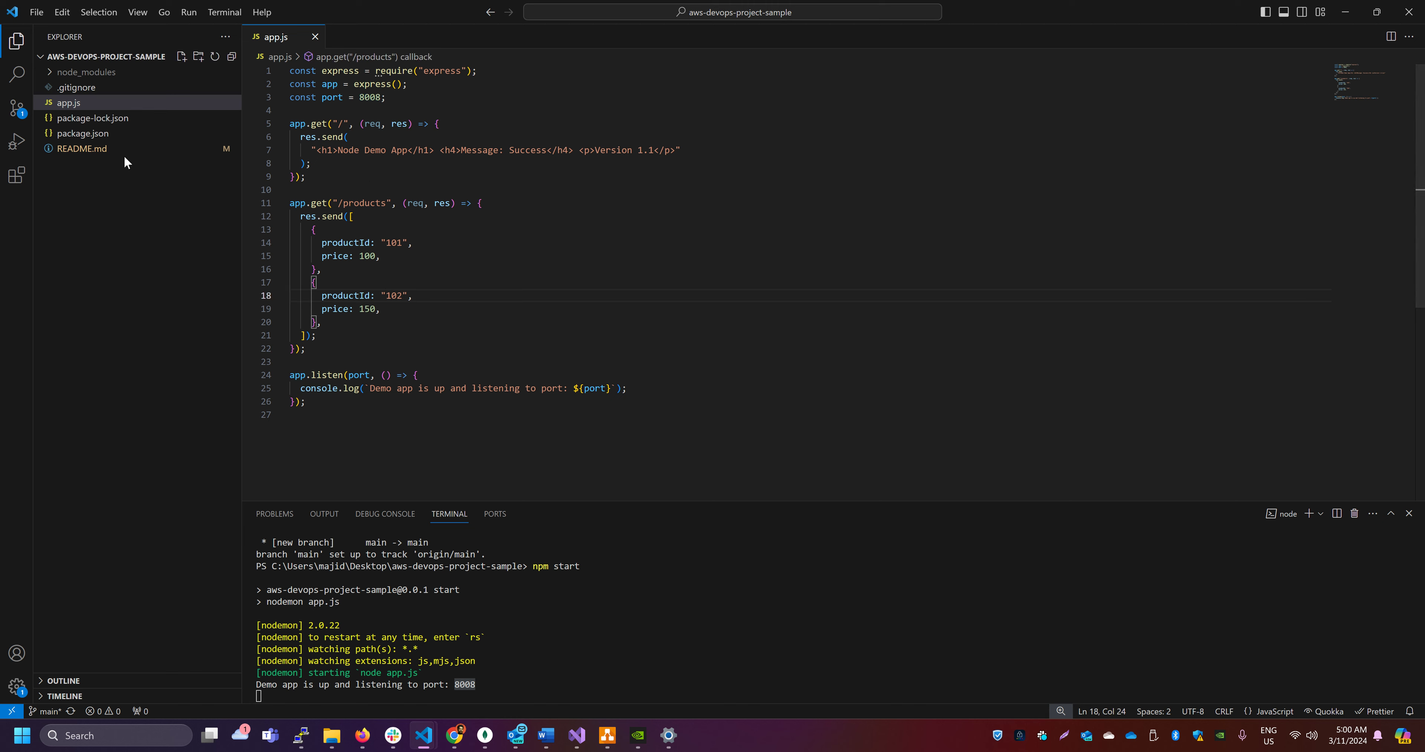
Step: Open package.json and highlight the "start": "nodemon app.js" script entry
{"action": "left_click", "coordinate": [109, 140]}
{"action": "left_click", "coordinate": [109, 140]}
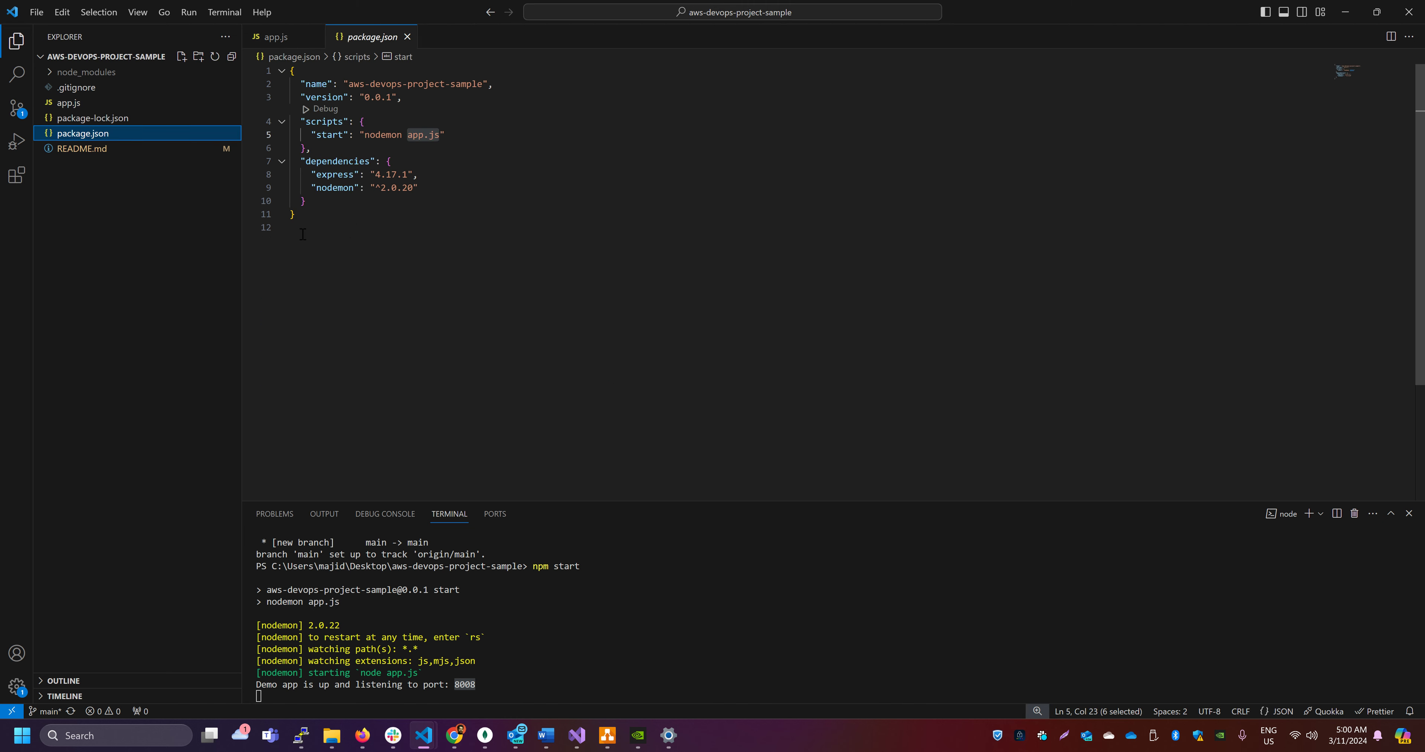
{"action": "left_click_drag", "start_coordinate": [312, 134], "coordinate": [479, 136]}
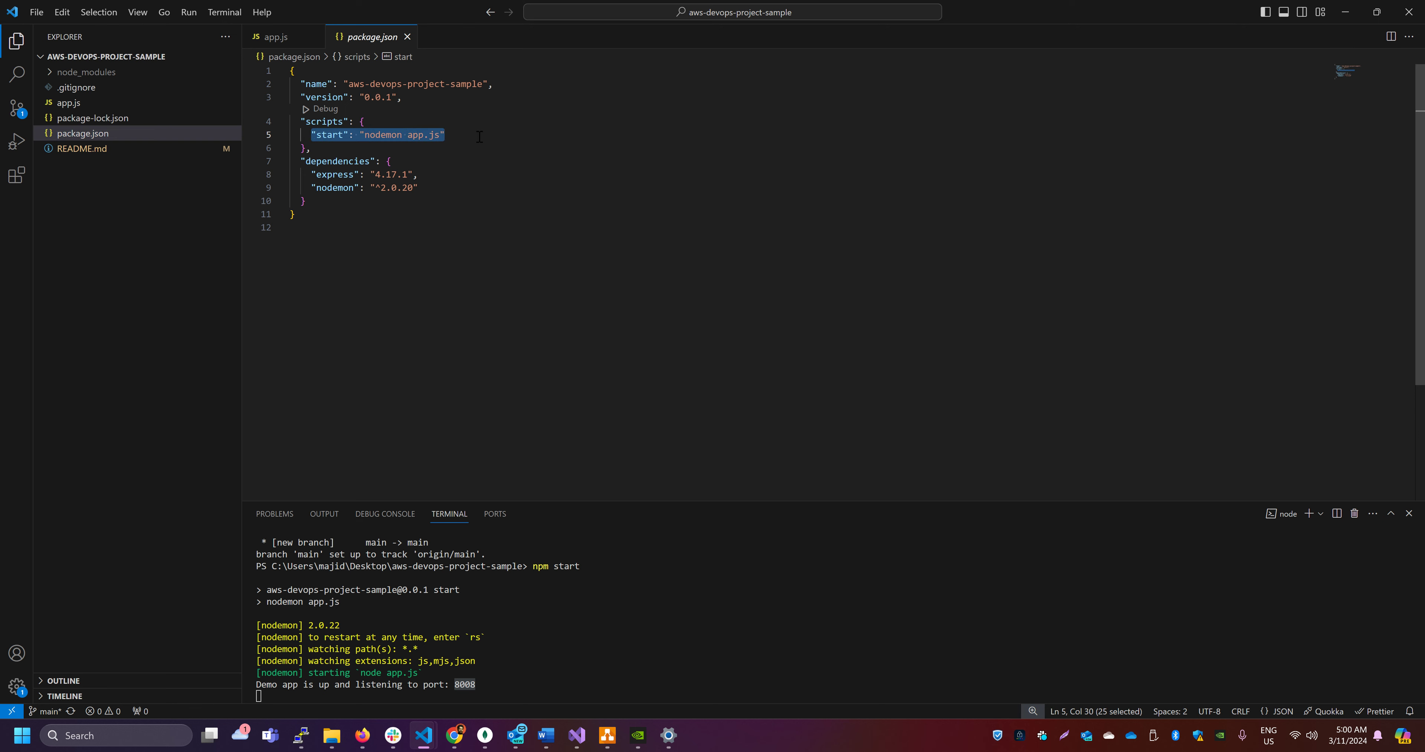
Step: Highlight the start script name and its nodemon command in package.json
{"action": "left_click", "coordinate": [329, 135]}
{"action": "double_click", "coordinate": [330, 135]}
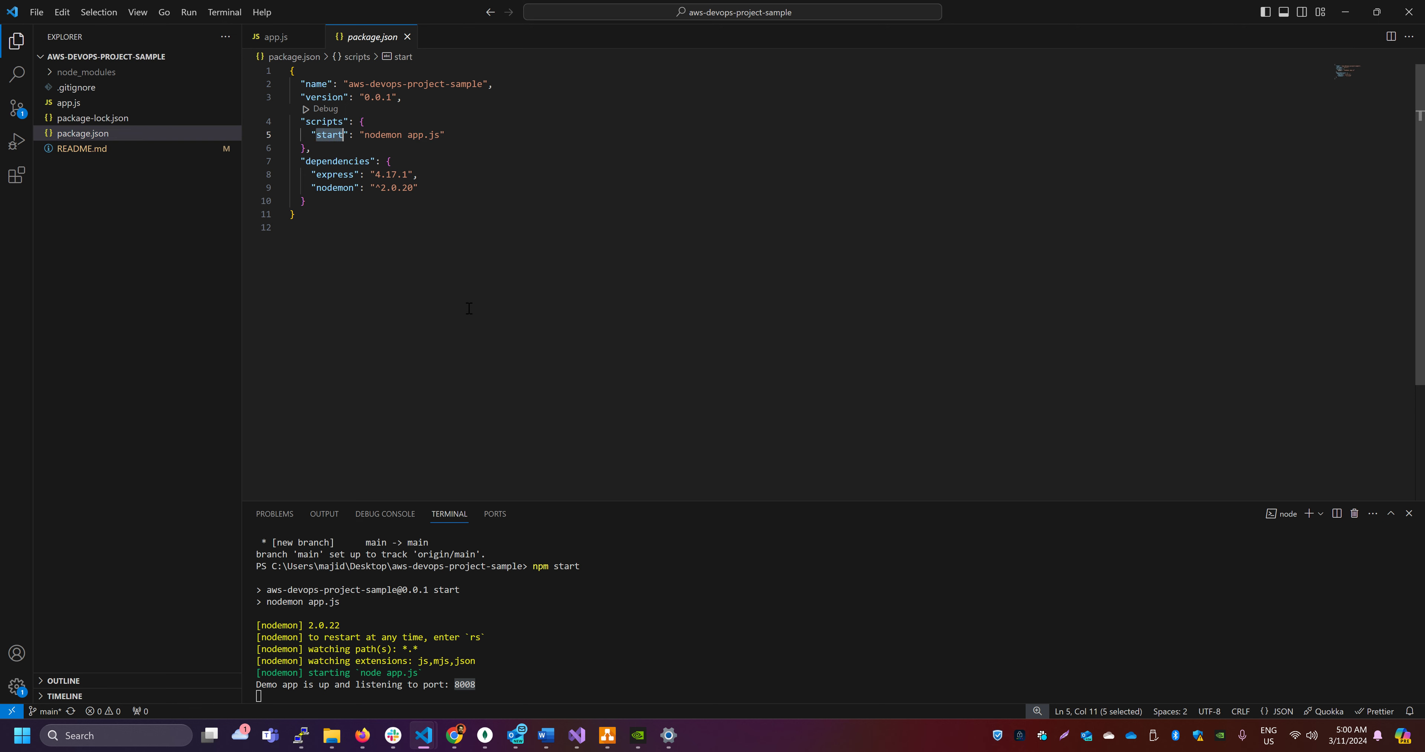
{"action": "double_click", "coordinate": [383, 135]}
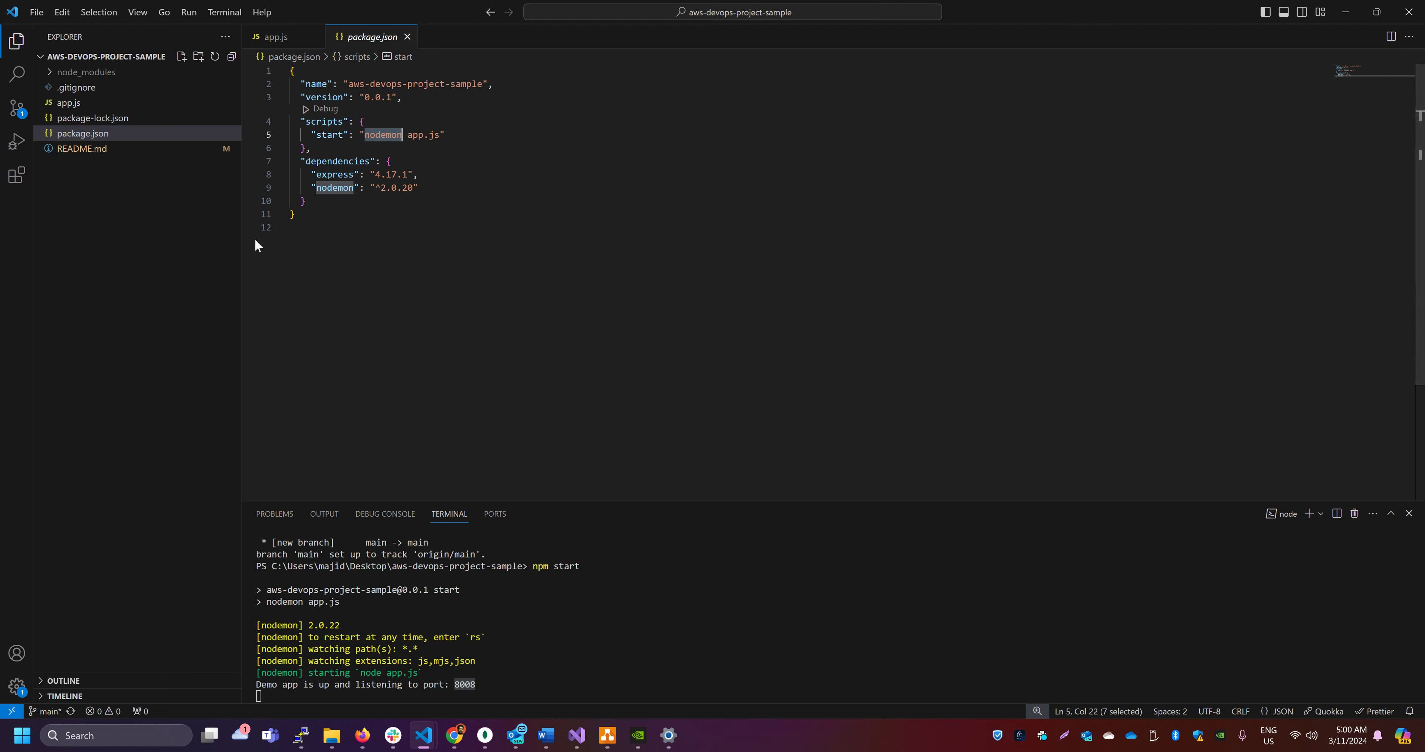
Step: Switch to Chrome and copy the HTTPS clone URL of the awsdevopsprojectsample GitHub repository
{"action": "key", "text": "alt+Tab"}
{"action": "key", "text": "alt+Tab"}
{"action": "key", "text": "alt+Tab"}
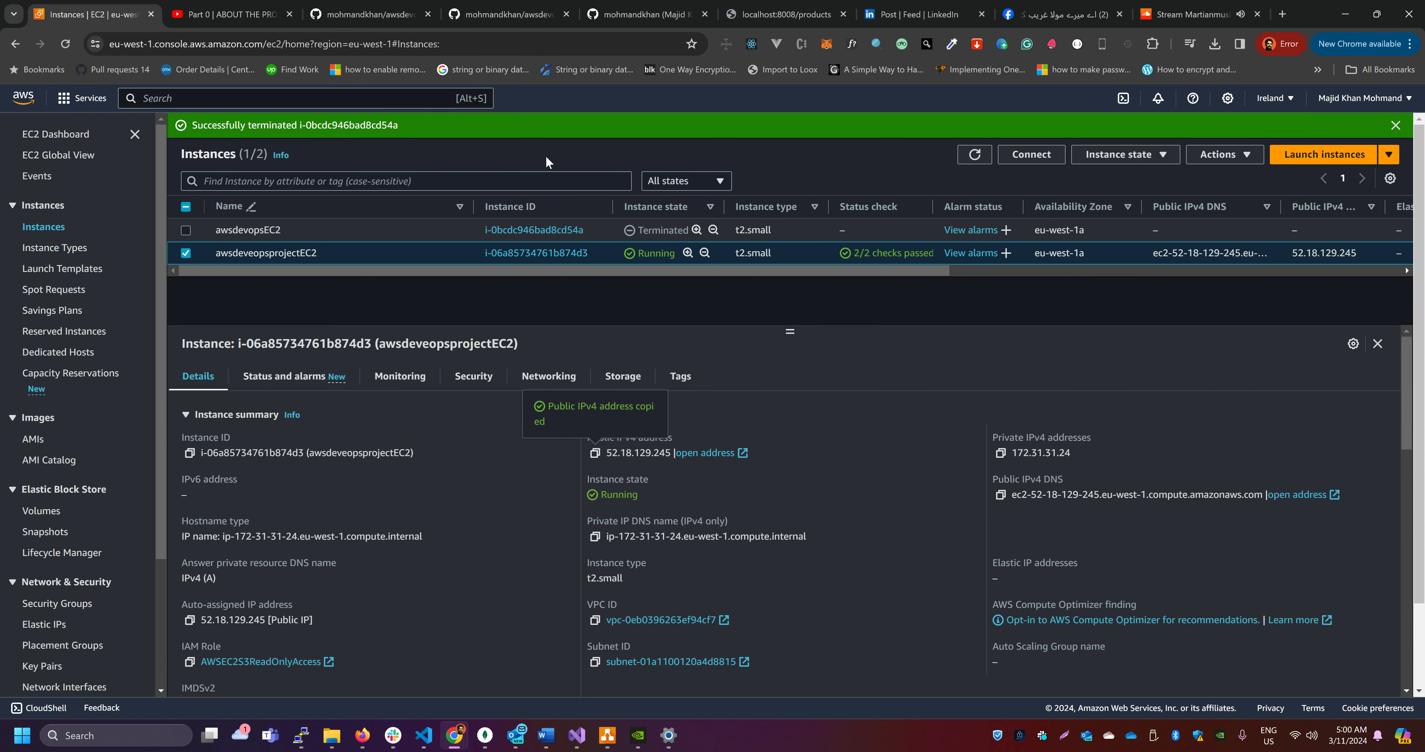
{"action": "left_click", "coordinate": [509, 14]}
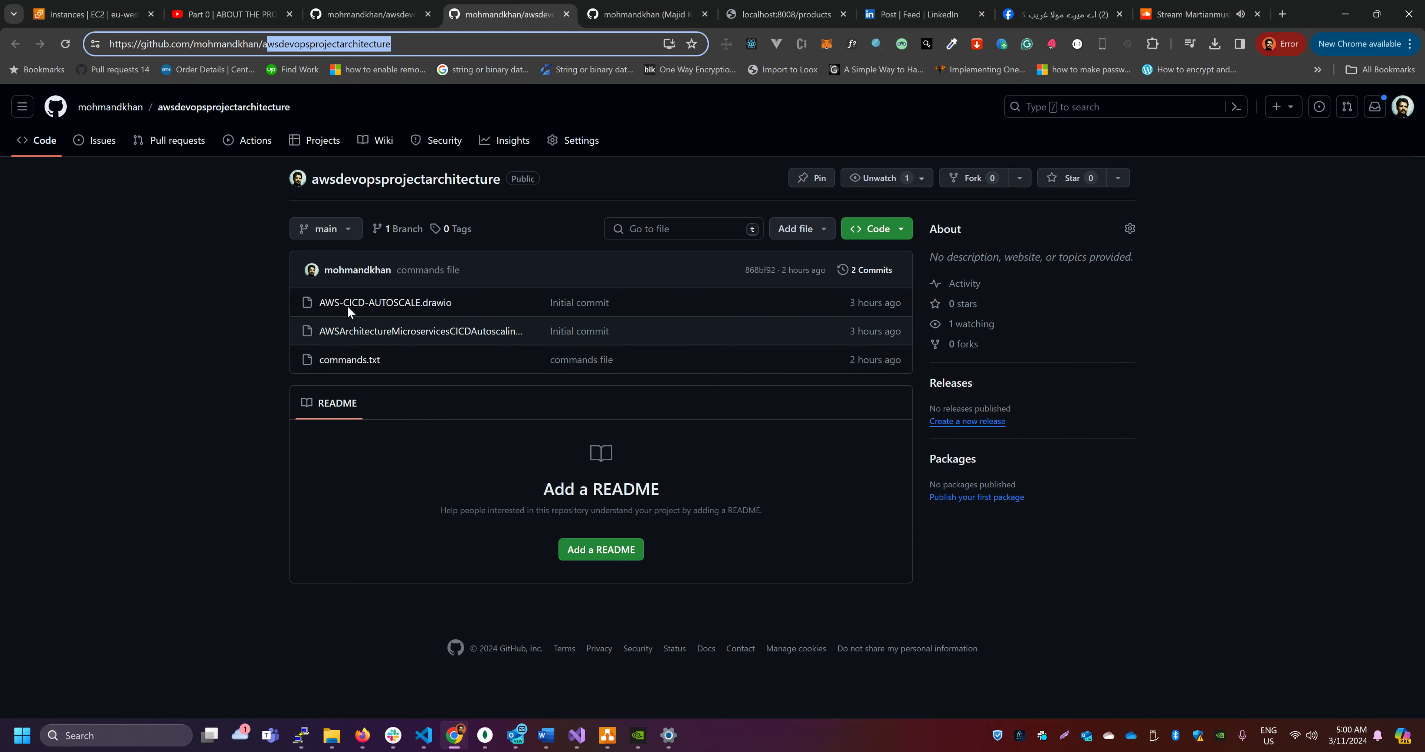
{"action": "left_click", "coordinate": [368, 14]}
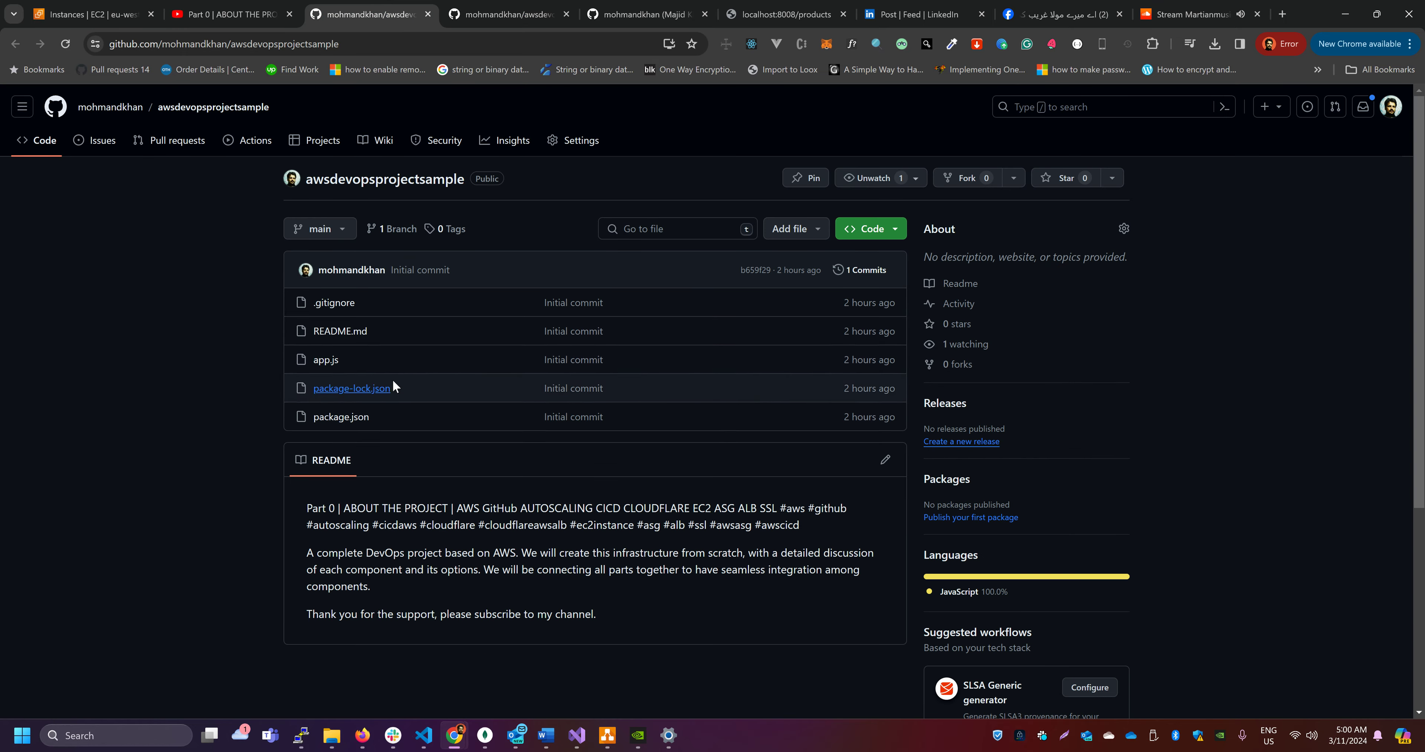
{"action": "left_click", "coordinate": [876, 234]}
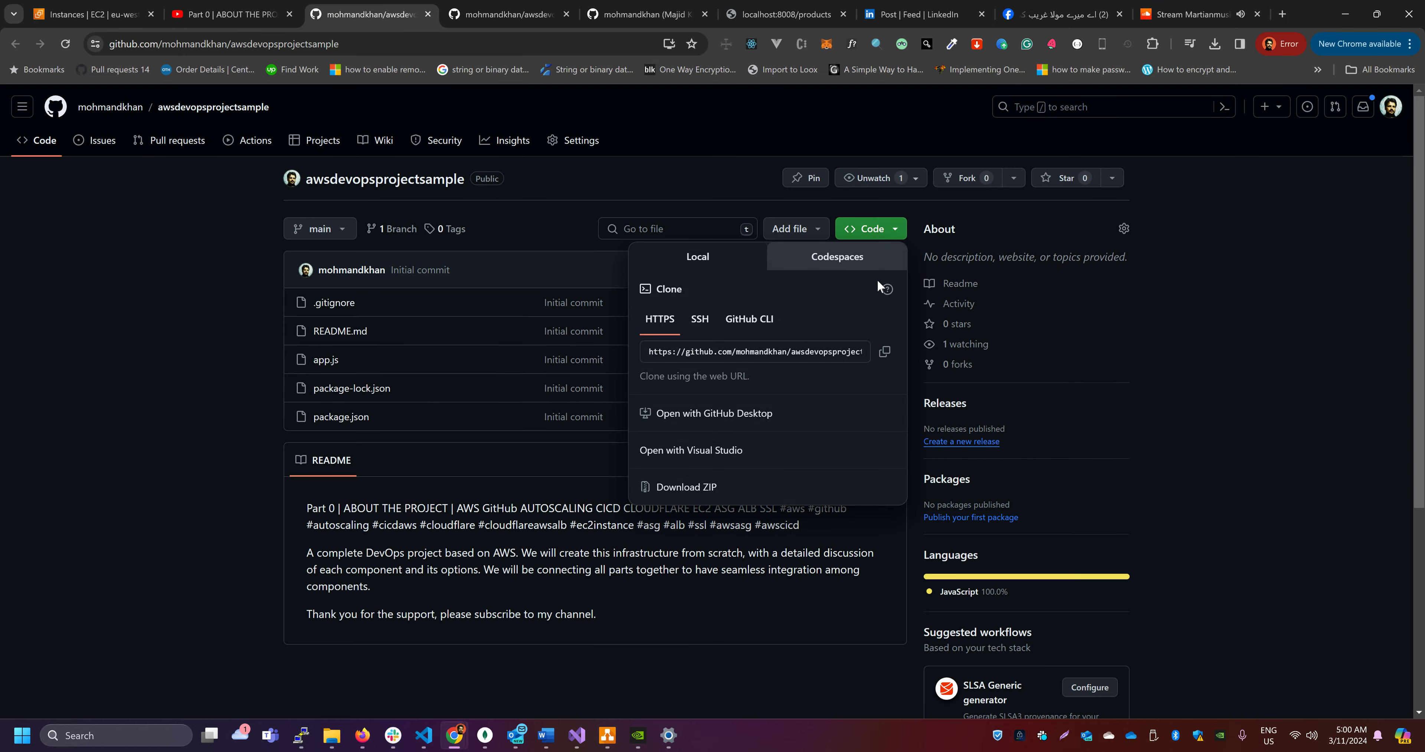
{"action": "left_click", "coordinate": [885, 351]}
Step: Switch to the PuTTY session and git clone the awsdevopsprojectsample repository from the copied URL
{"action": "key", "text": "alt+Tab"}
{"action": "key", "text": "alt+Tab"}
{"action": "key", "text": "alt+Tab"}
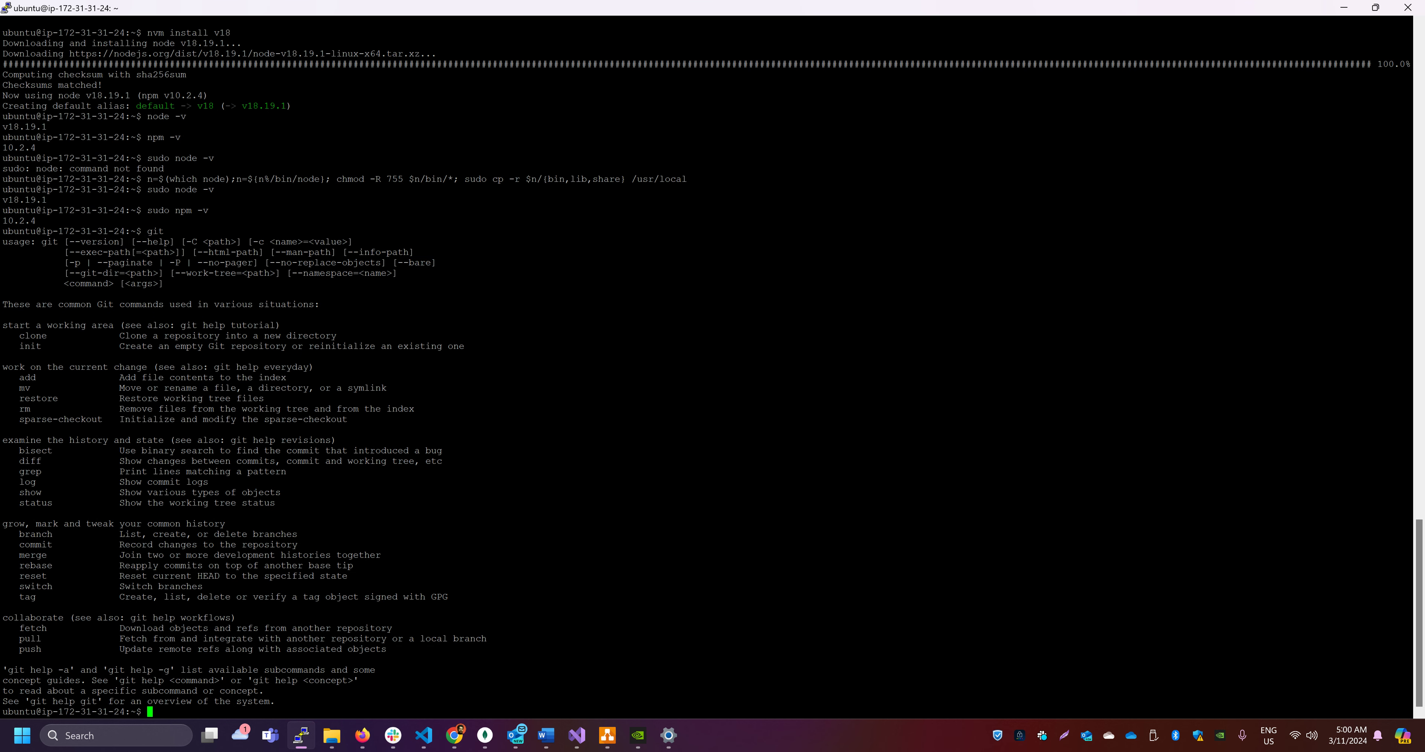
{"action": "type", "text": "git clone"}
{"action": "type", "text": "https://github.com/mohmandkhan/awsdevopsprojectsample.git"}
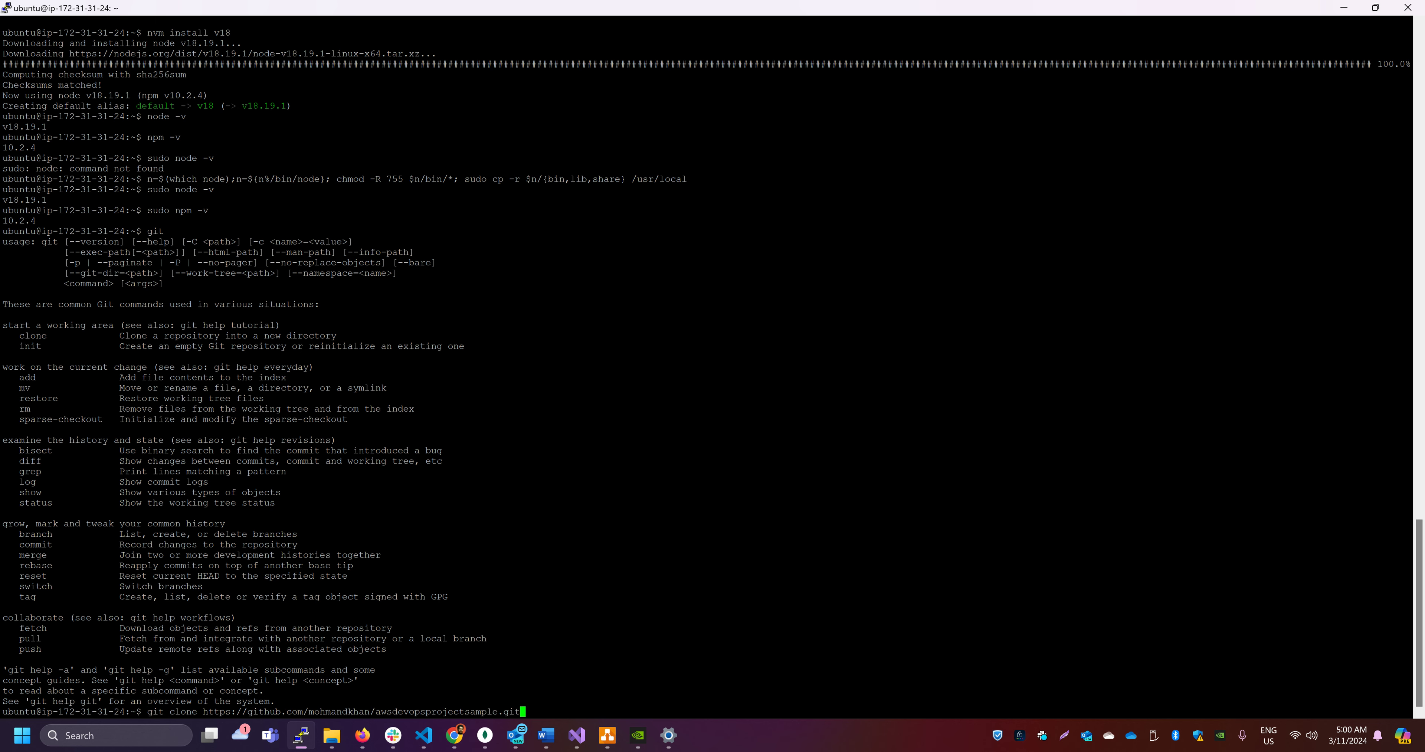
{"action": "key", "text": "Return"}
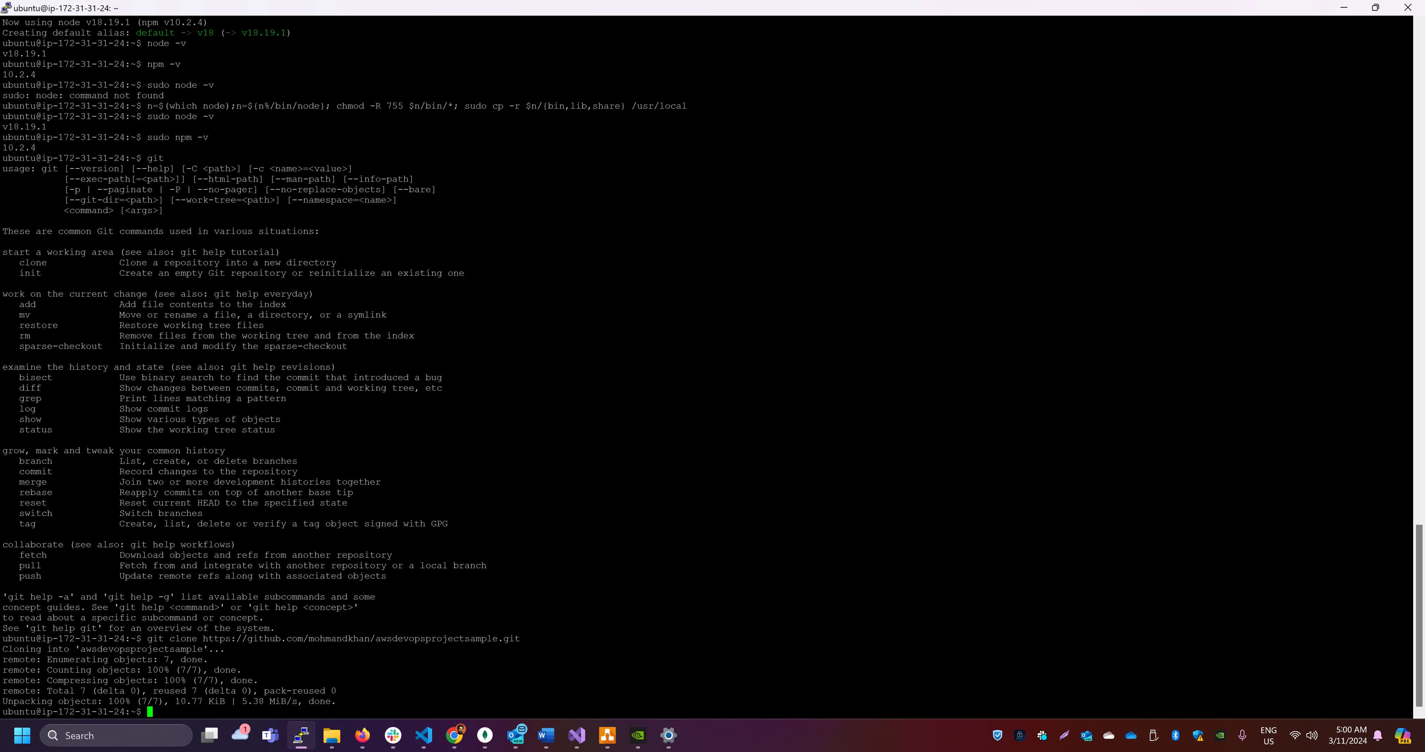
Step: Change into the cloned awsdevopsprojectsample directory
{"action": "type", "text": "cd"}
{"action": "double_click", "coordinate": [155, 649]}
{"action": "key", "text": "ctrl+c"}
{"action": "key", "text": "ctrl+c"}
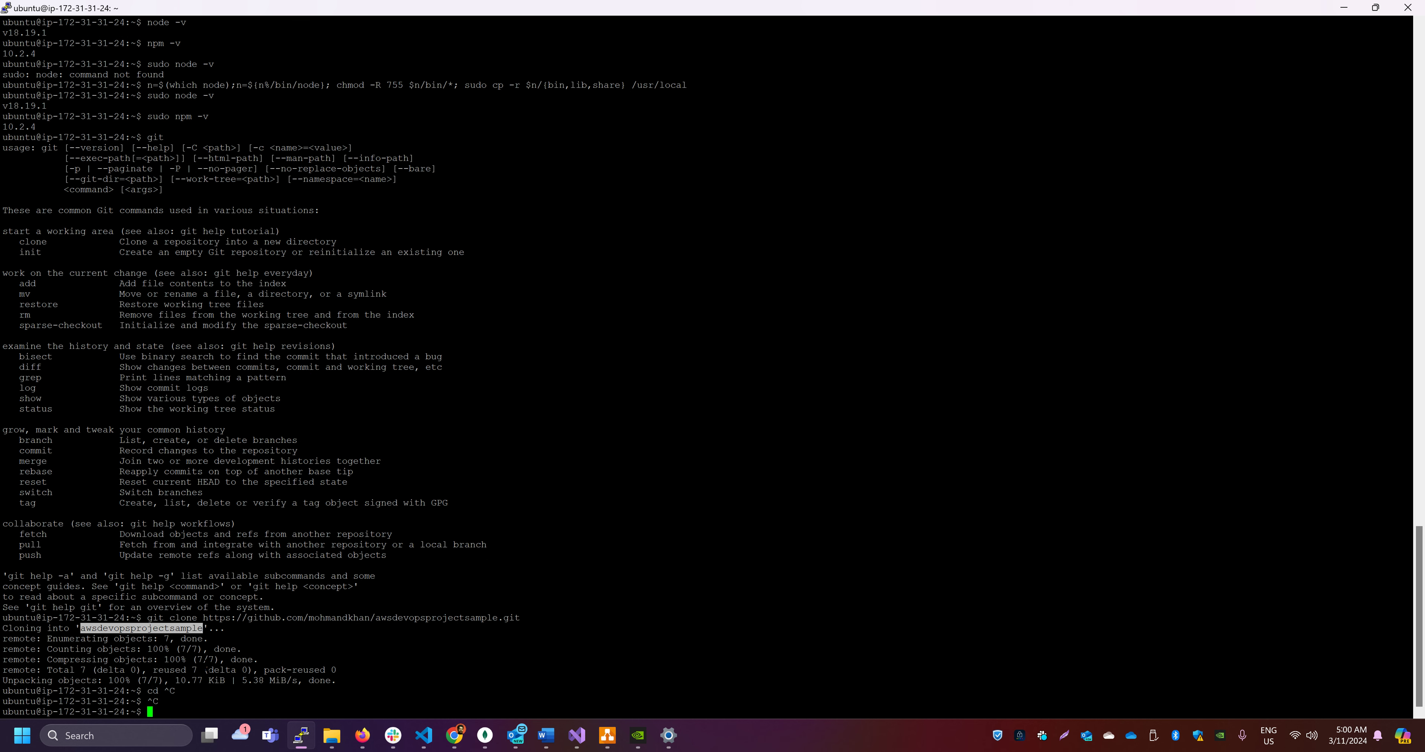
{"action": "type", "text": "cd"}
{"action": "key", "text": "shift+Insert"}
{"action": "key", "text": "Return"}
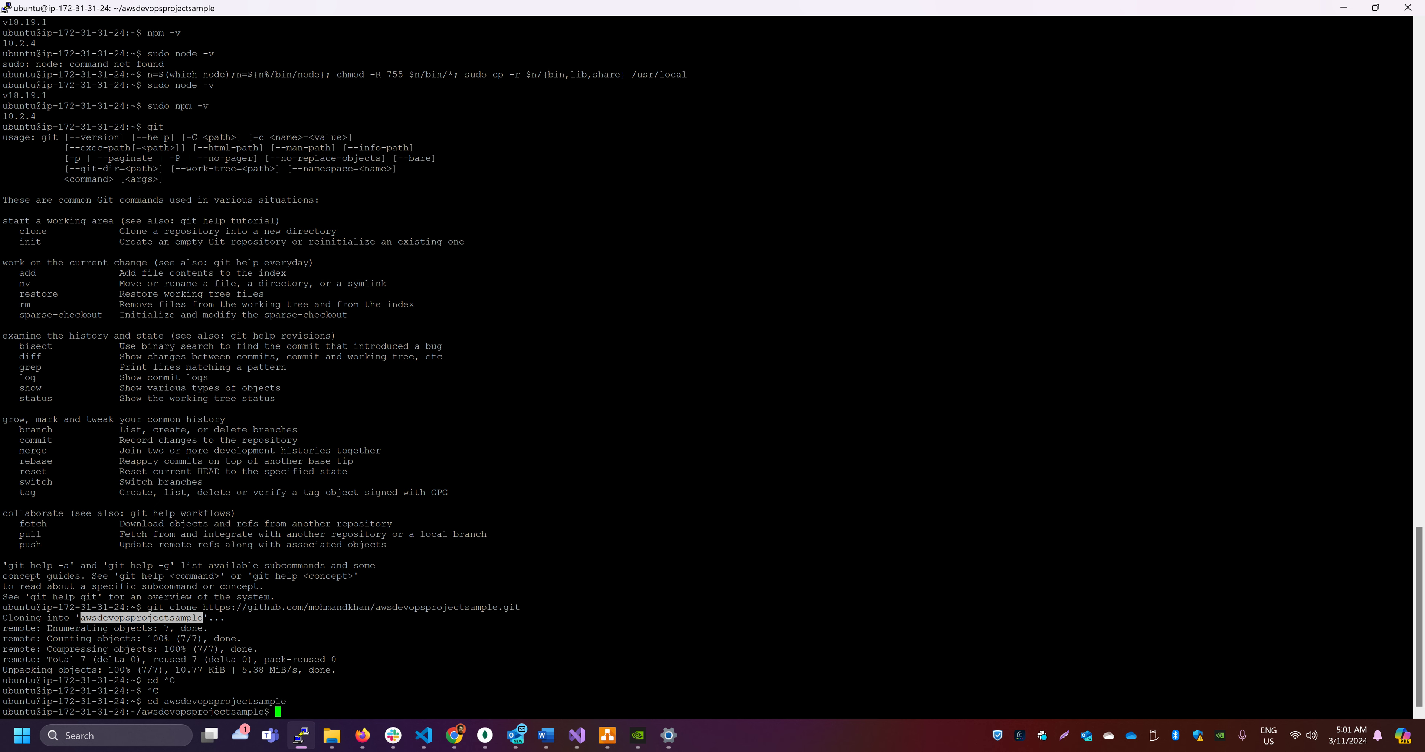
Step: Install the project's dependencies with npm install, start the app with npm start, and highlight its listening port
{"action": "type", "text": "npm install"}
{"action": "key", "text": "Return"}
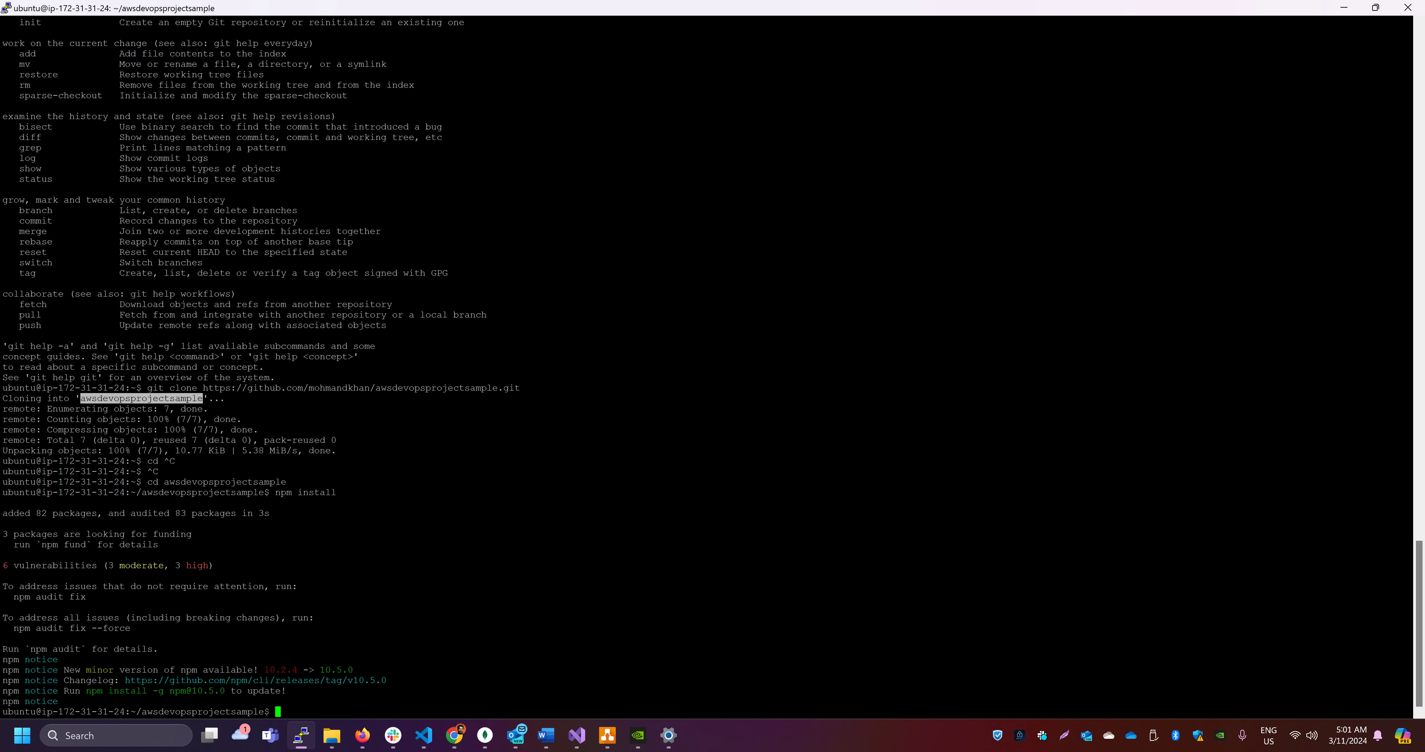
{"action": "type", "text": "npm start"}
{"action": "key", "text": "Return"}
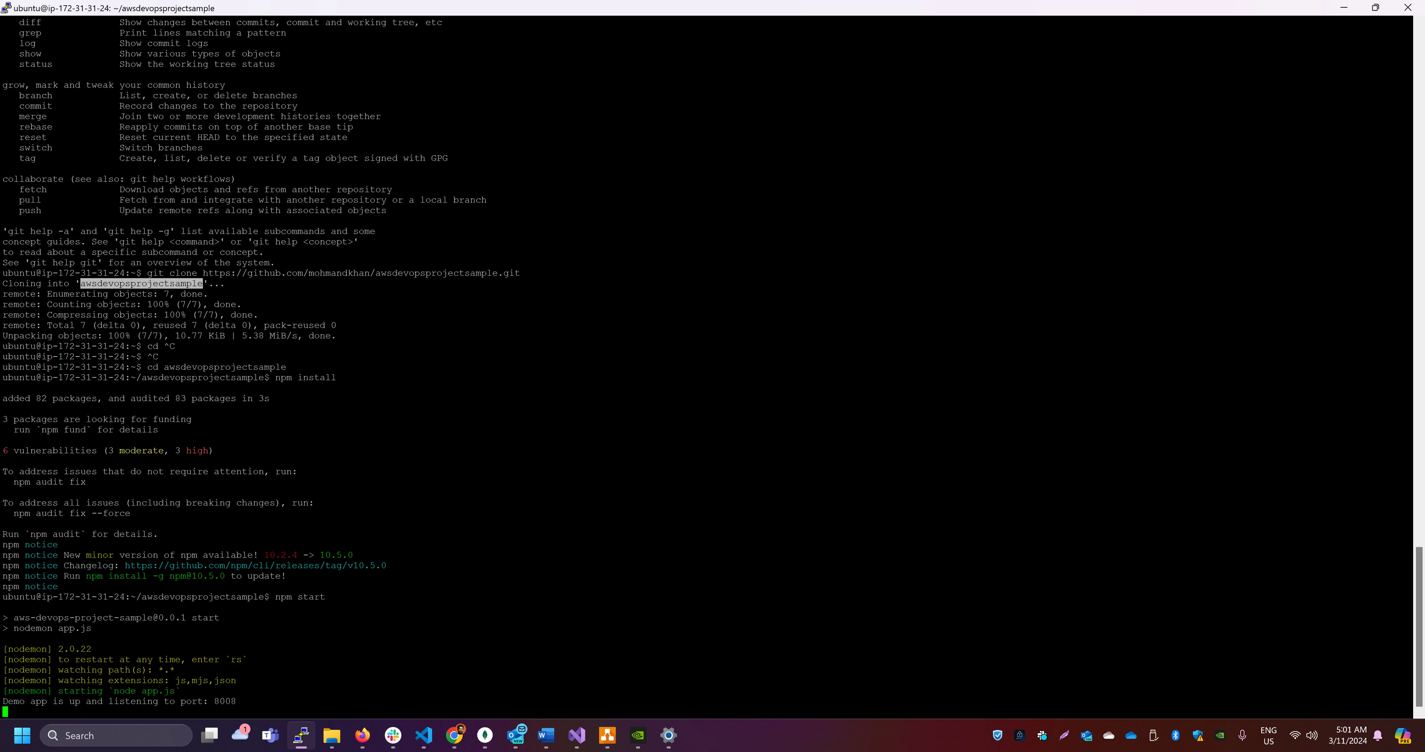
{"action": "double_click", "coordinate": [225, 701]}
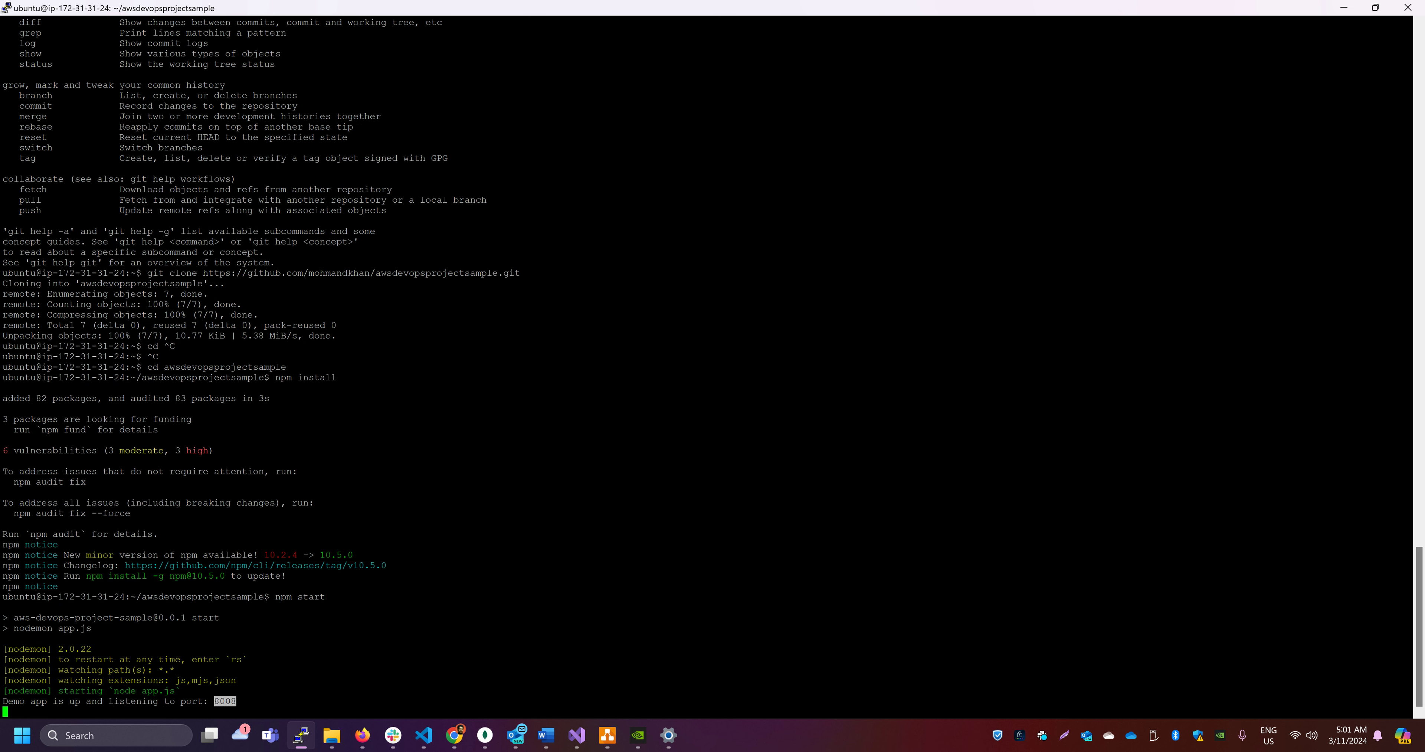
Step: Copy the awsdeveopsprojectEC2 instance's public IPv4 address in Chrome and enter it with port 8008 as the address in a new tab
{"action": "key", "text": "alt+Tab"}
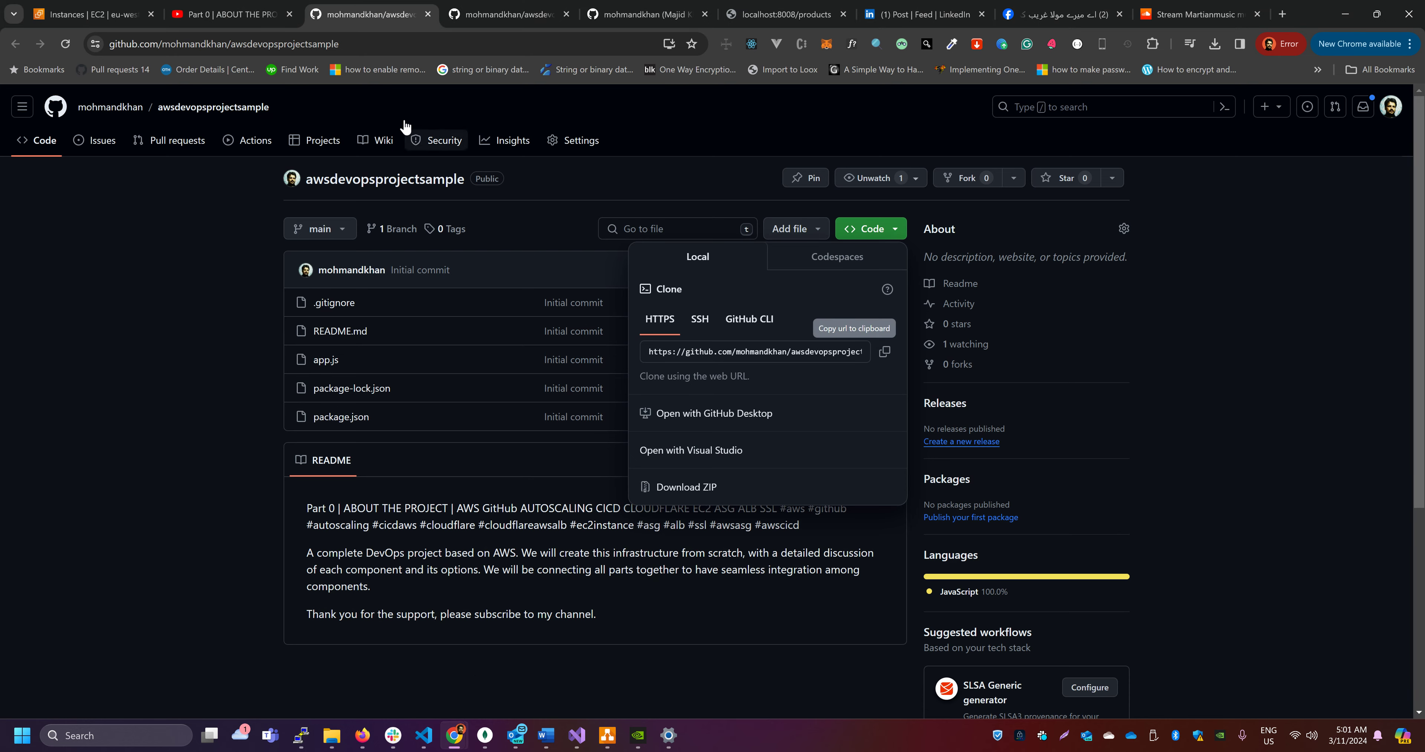
{"action": "left_click", "coordinate": [91, 14]}
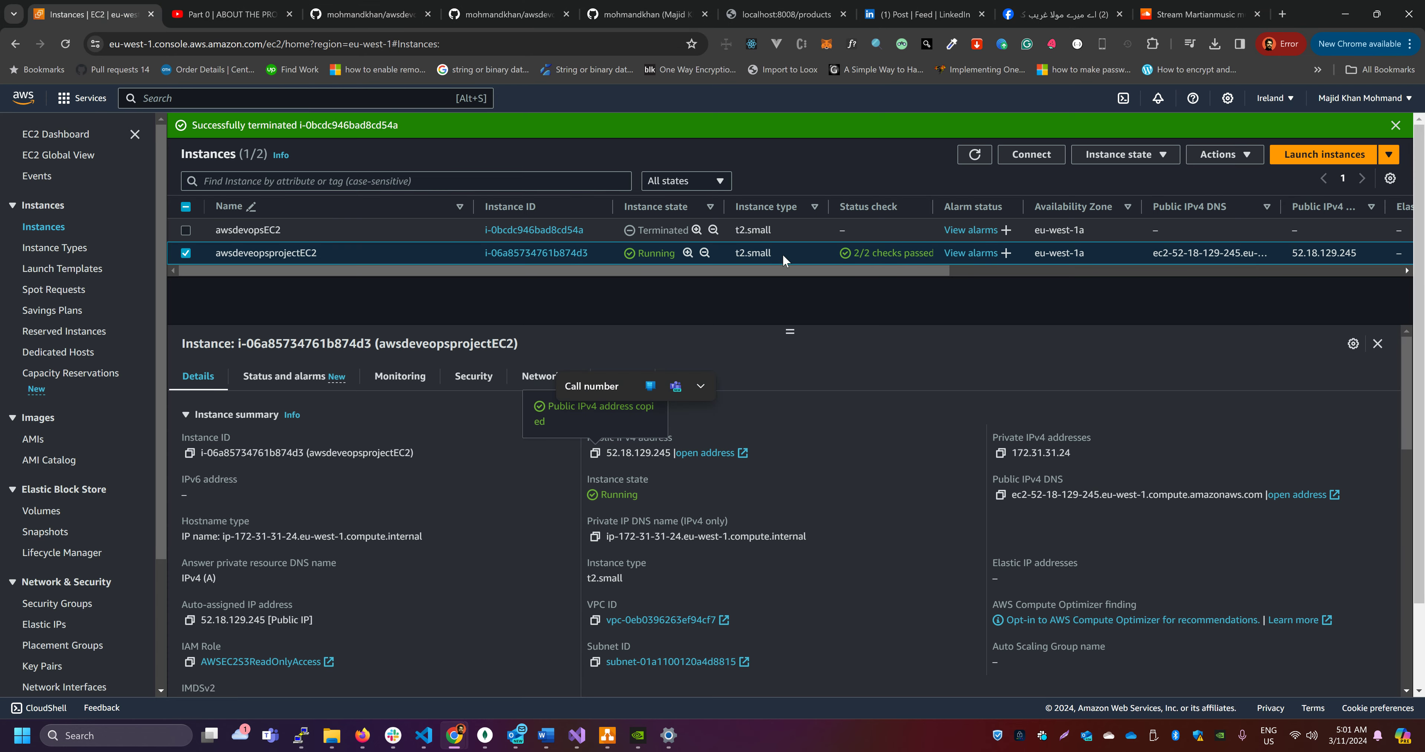
{"action": "left_click", "coordinate": [595, 452]}
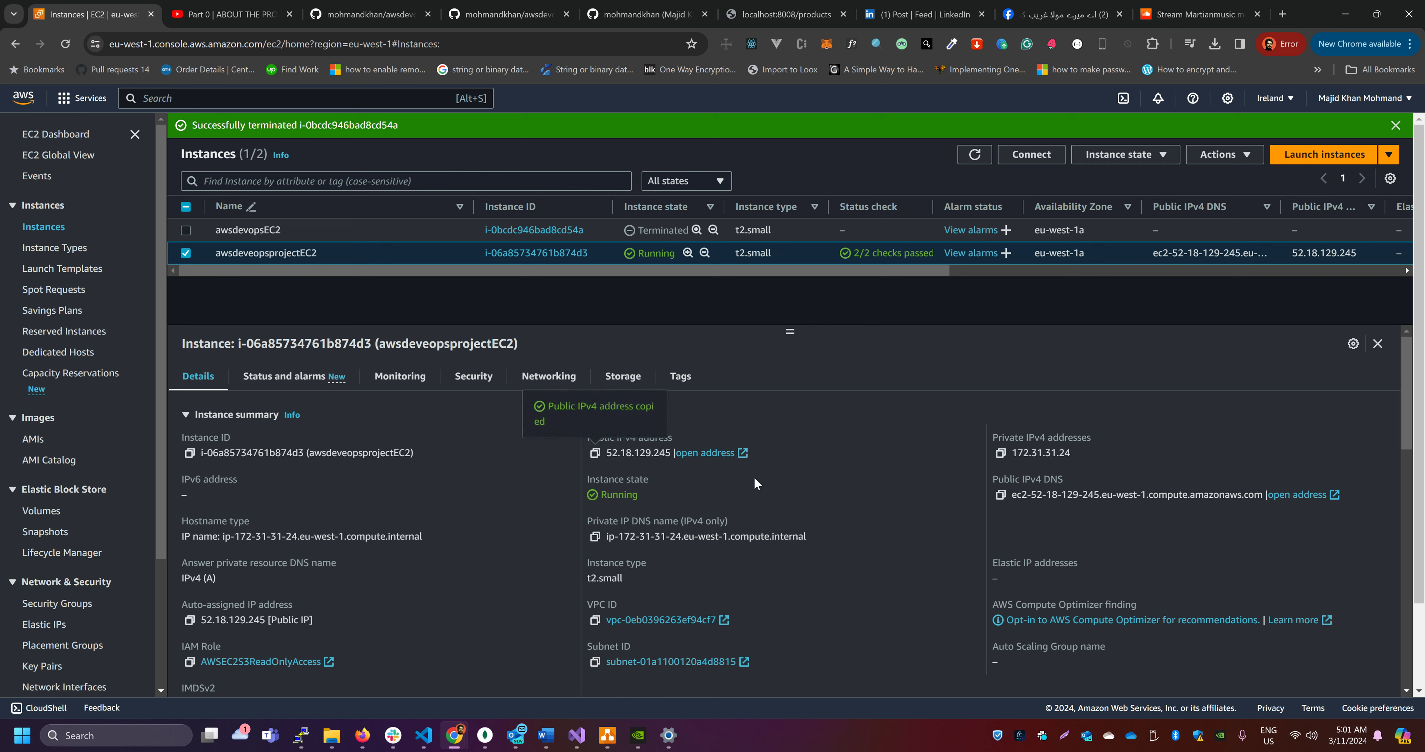
{"action": "left_click", "coordinate": [1257, 16]}
{"action": "left_click", "coordinate": [1282, 15]}
{"action": "left_click", "coordinate": [609, 44]}
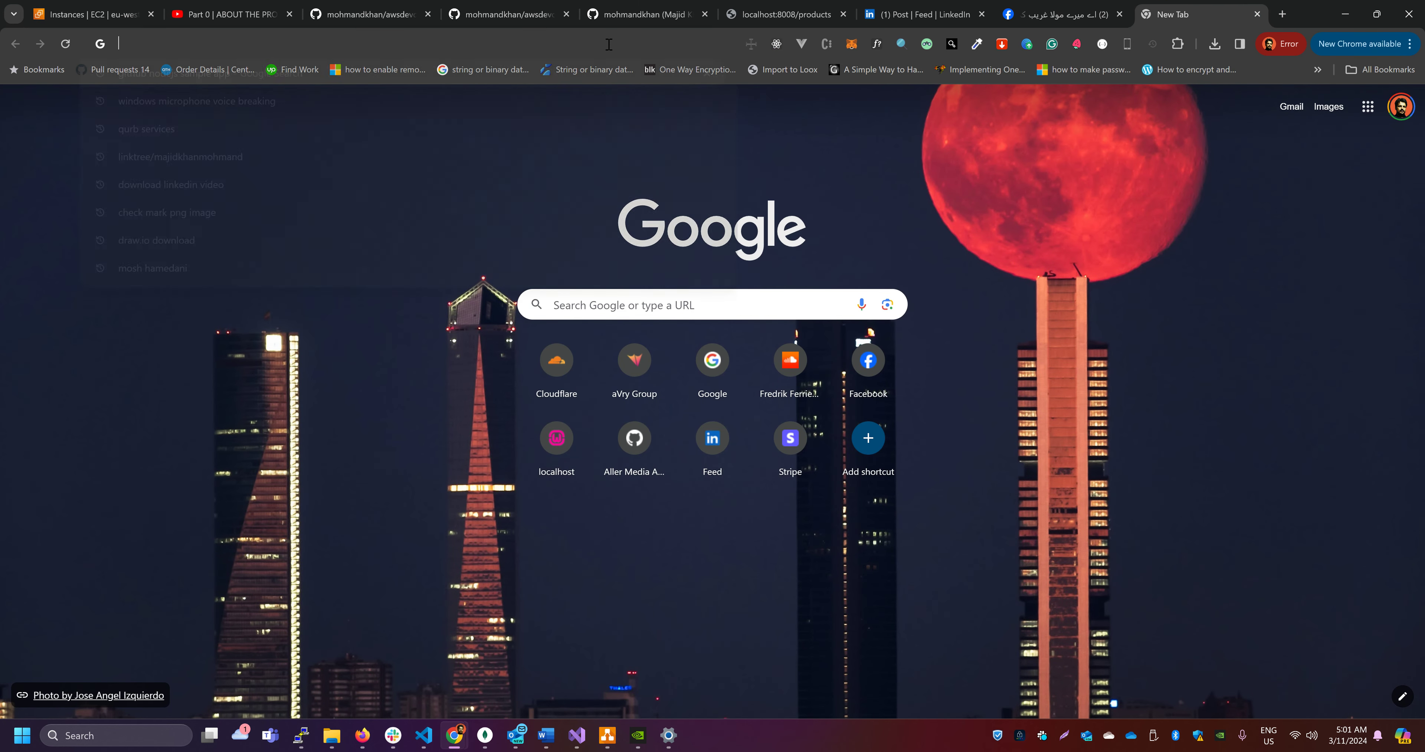
{"action": "key", "text": "ctrl+v"}
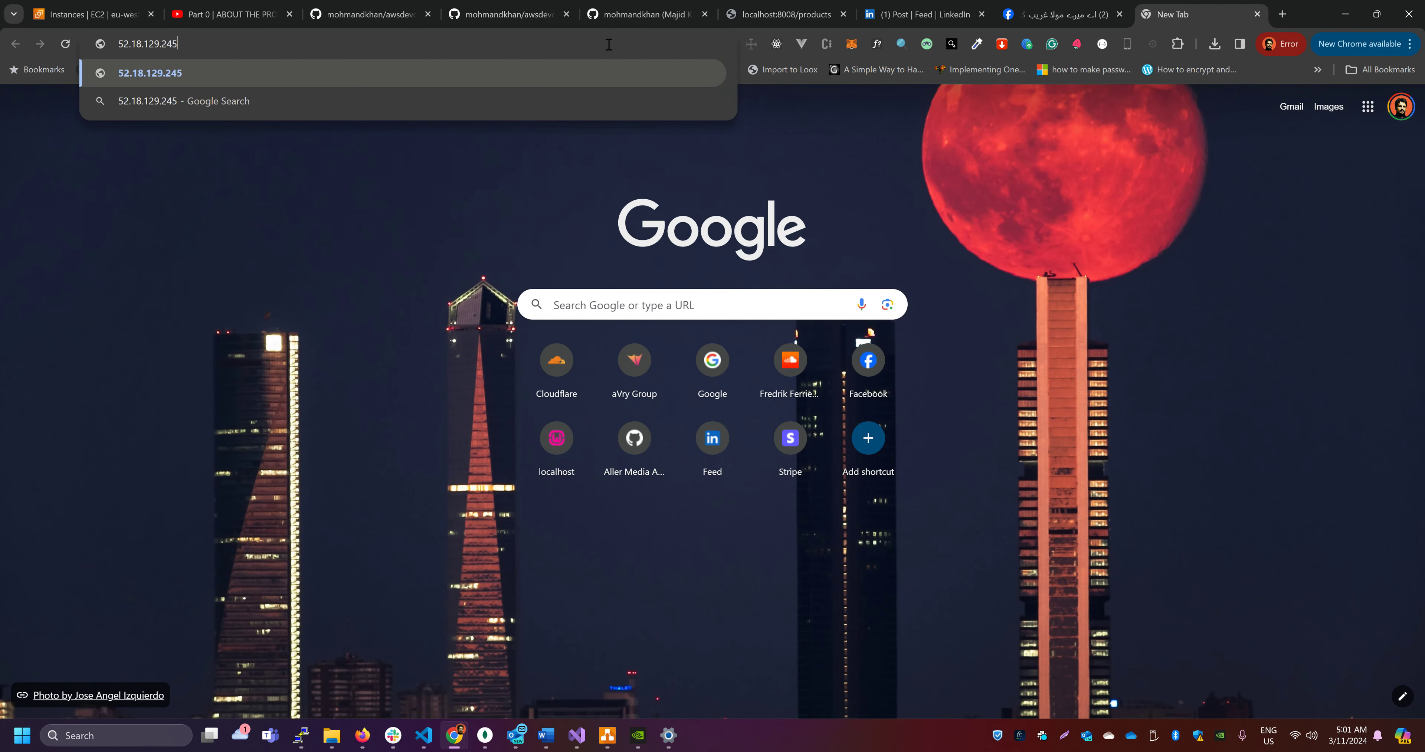
{"action": "type", "text": ":8008"}
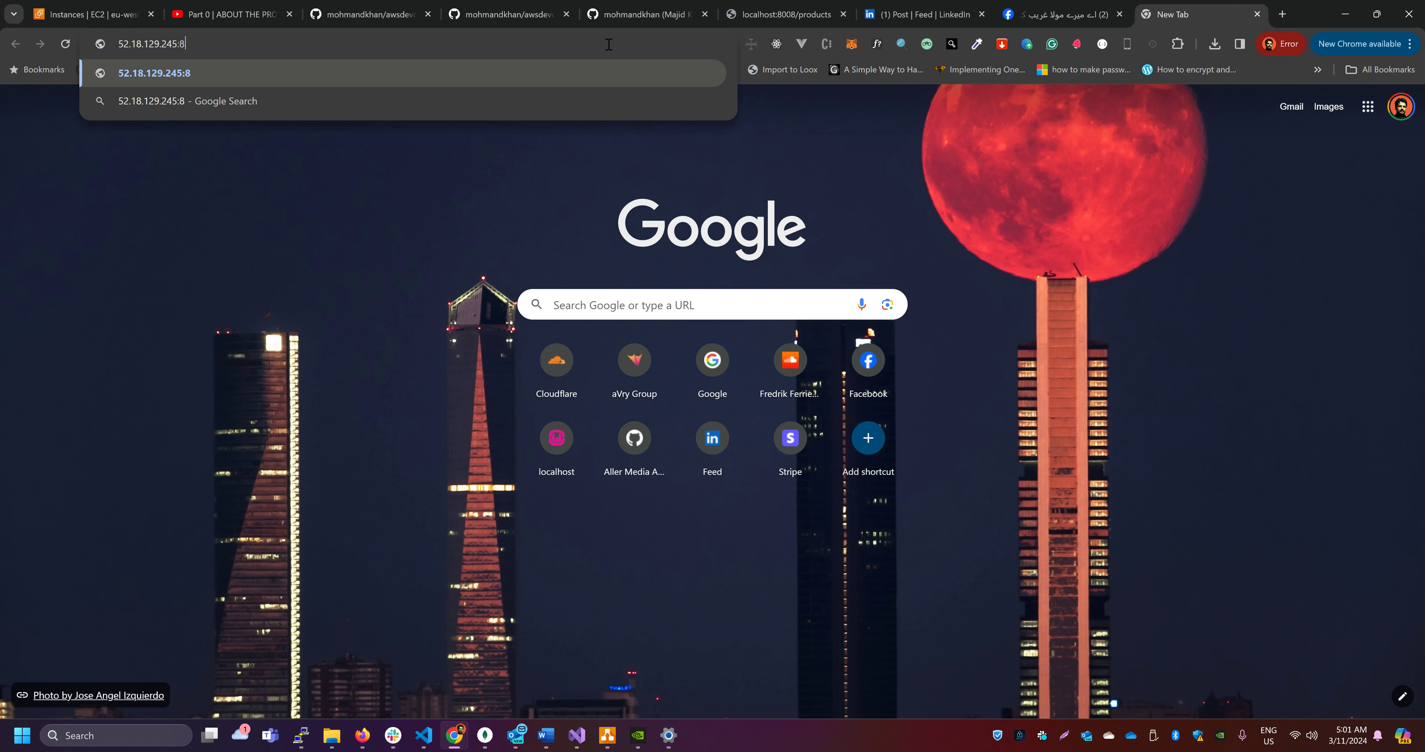
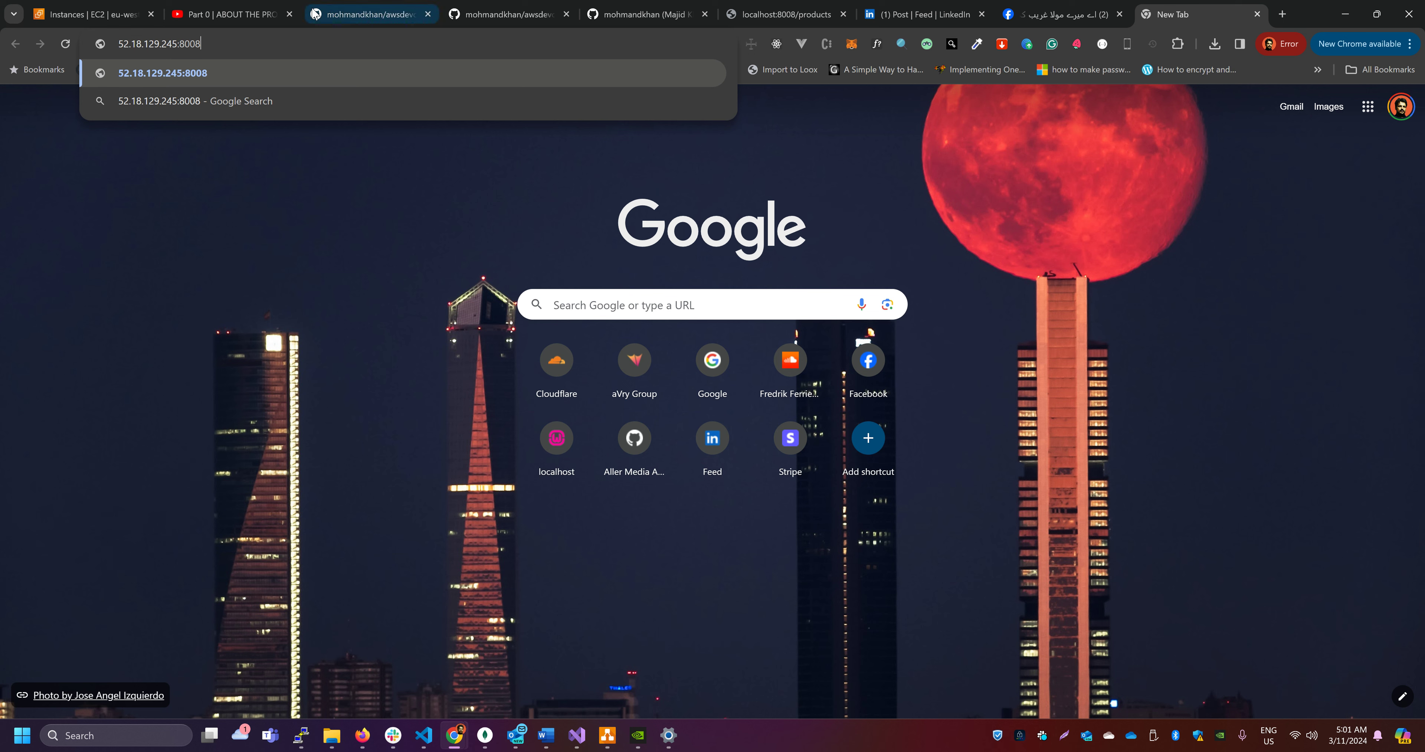
Step: Check the awsdeveopsprojectEC2 instance's inbound security rules for port 8008
{"action": "left_click", "coordinate": [114, 13]}
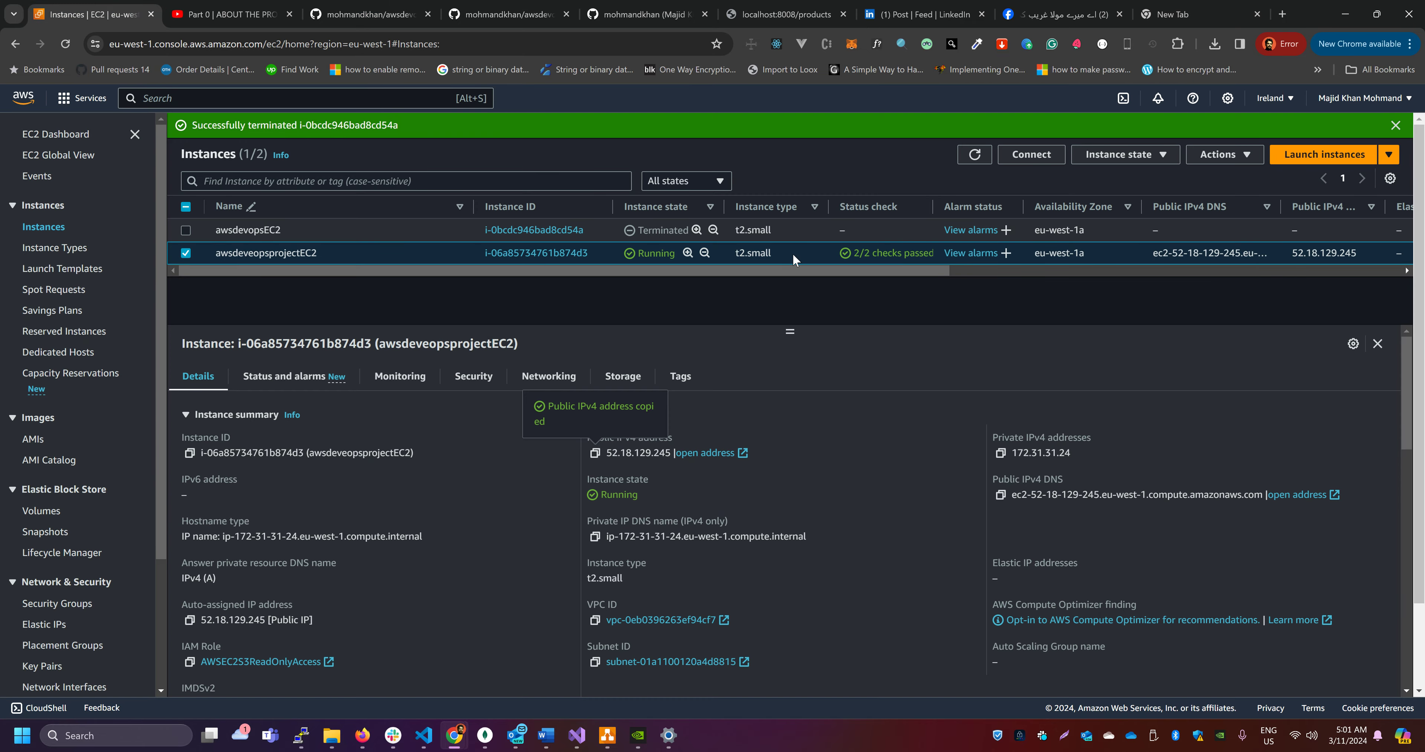
{"action": "left_click", "coordinate": [473, 382]}
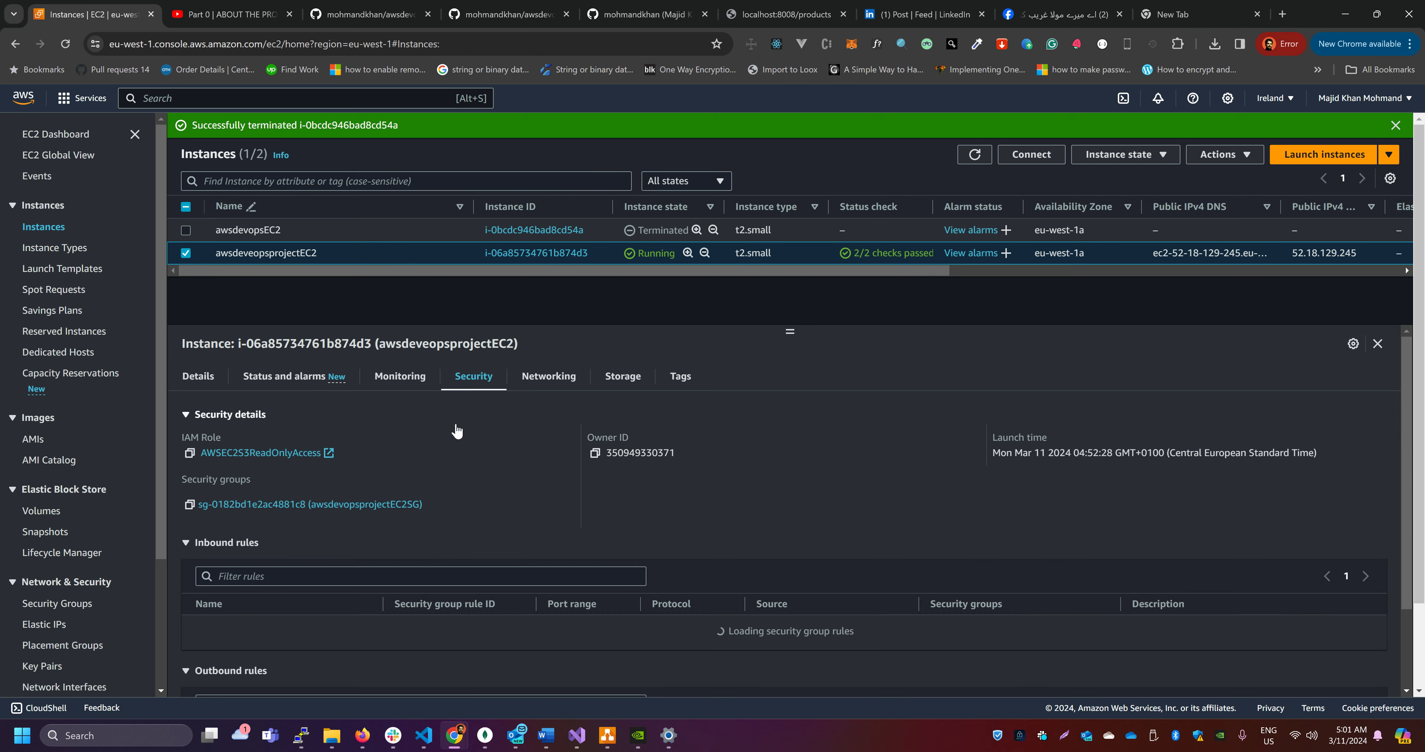
{"action": "scroll", "coordinate": [513, 540], "scroll_direction": "down", "scroll_amount": 3}
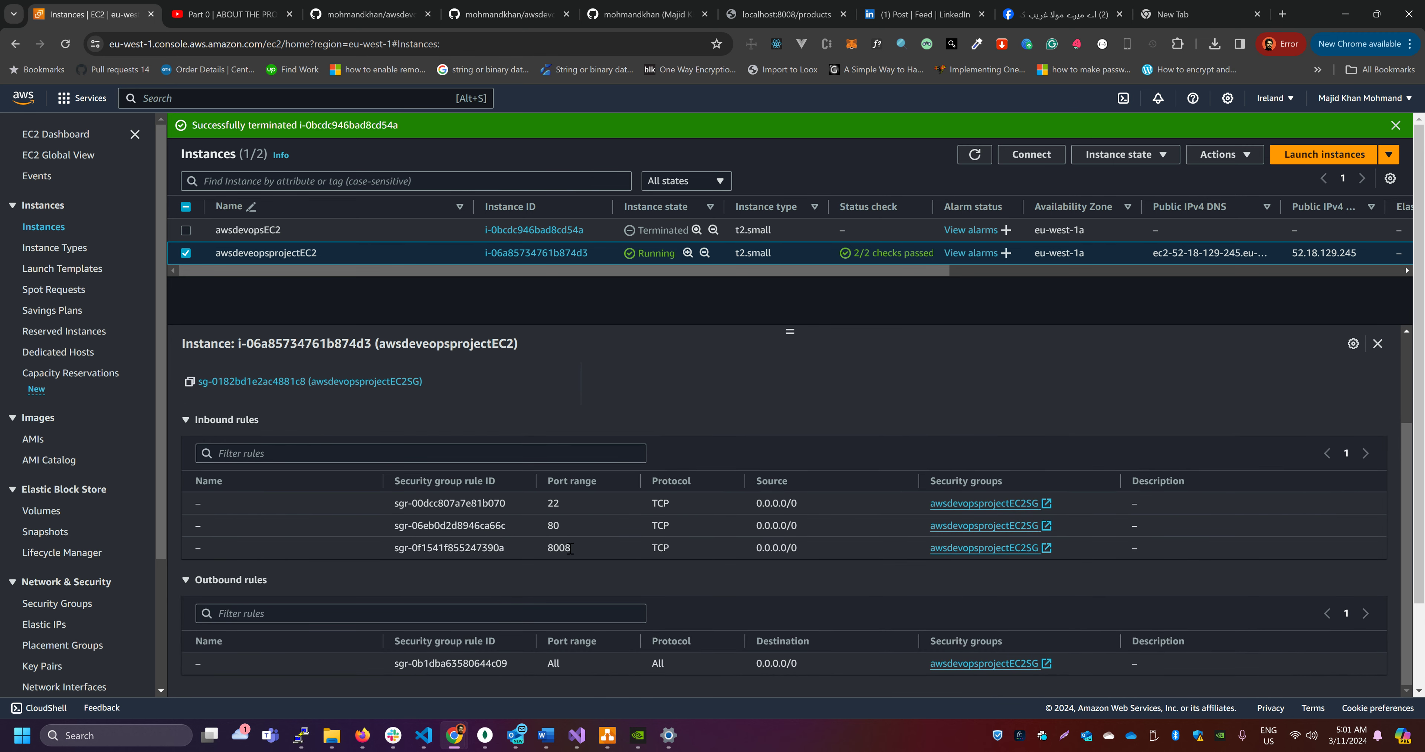
{"action": "left_click_drag", "start_coordinate": [572, 549], "coordinate": [546, 550]}
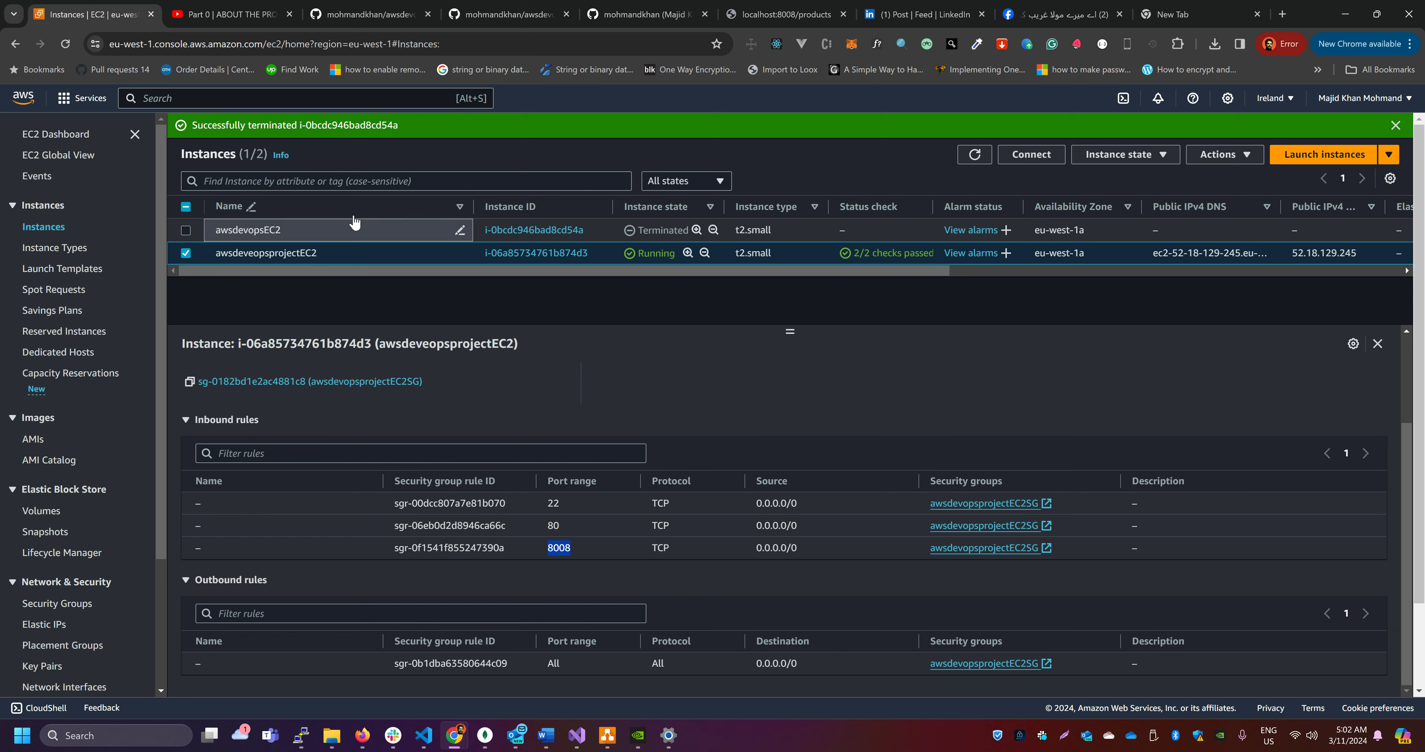
Step: Load 52.18.129.245:8008 in the new tab and highlight the version line on the demo page
{"action": "left_click", "coordinate": [1183, 15]}
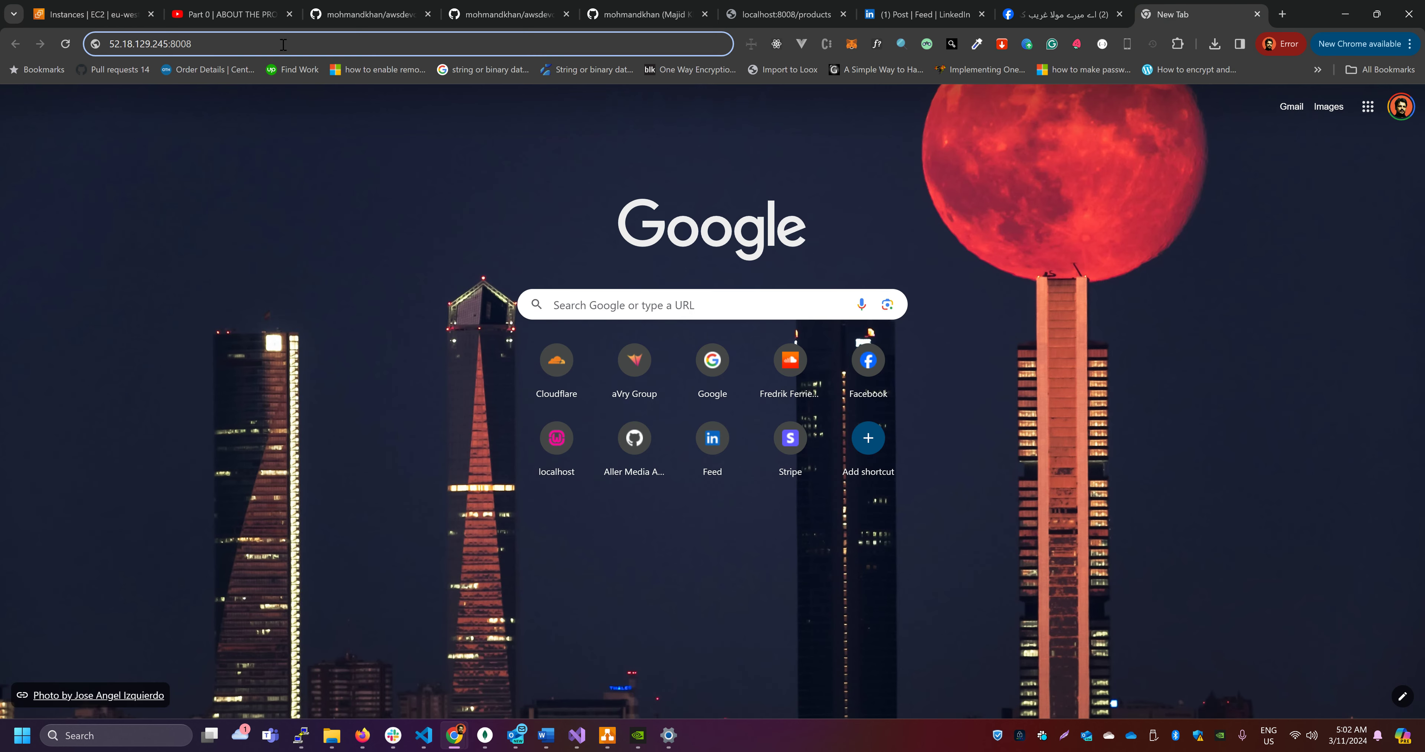
{"action": "key", "text": "Return"}
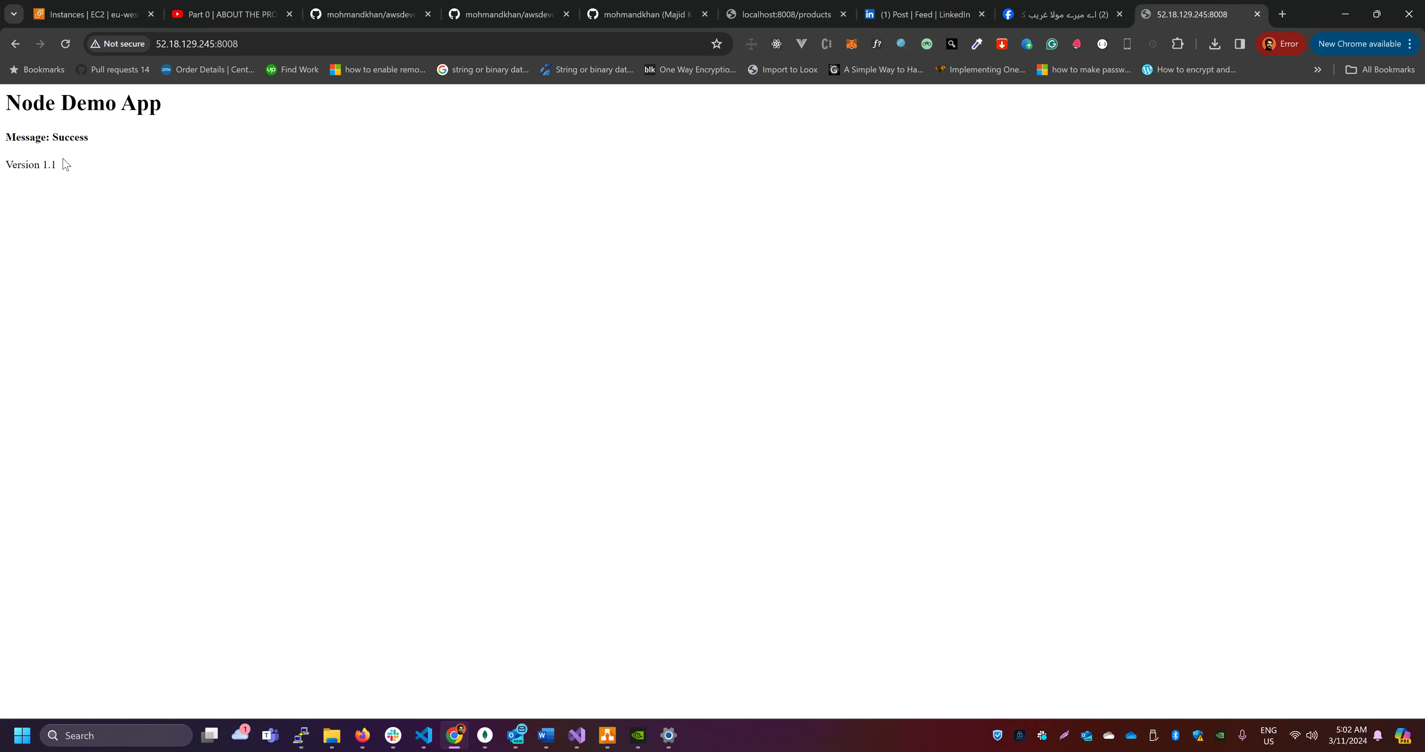
{"action": "left_click_drag", "start_coordinate": [63, 164], "coordinate": [94, 141]}
{"action": "left_click", "coordinate": [76, 118]}
{"action": "left_click_drag", "start_coordinate": [73, 164], "coordinate": [1, 165]}
Step: Try to open the /product path of the app at 52.18.129.245:8008
{"action": "left_click", "coordinate": [304, 44]}
{"action": "left_click", "coordinate": [404, 46]}
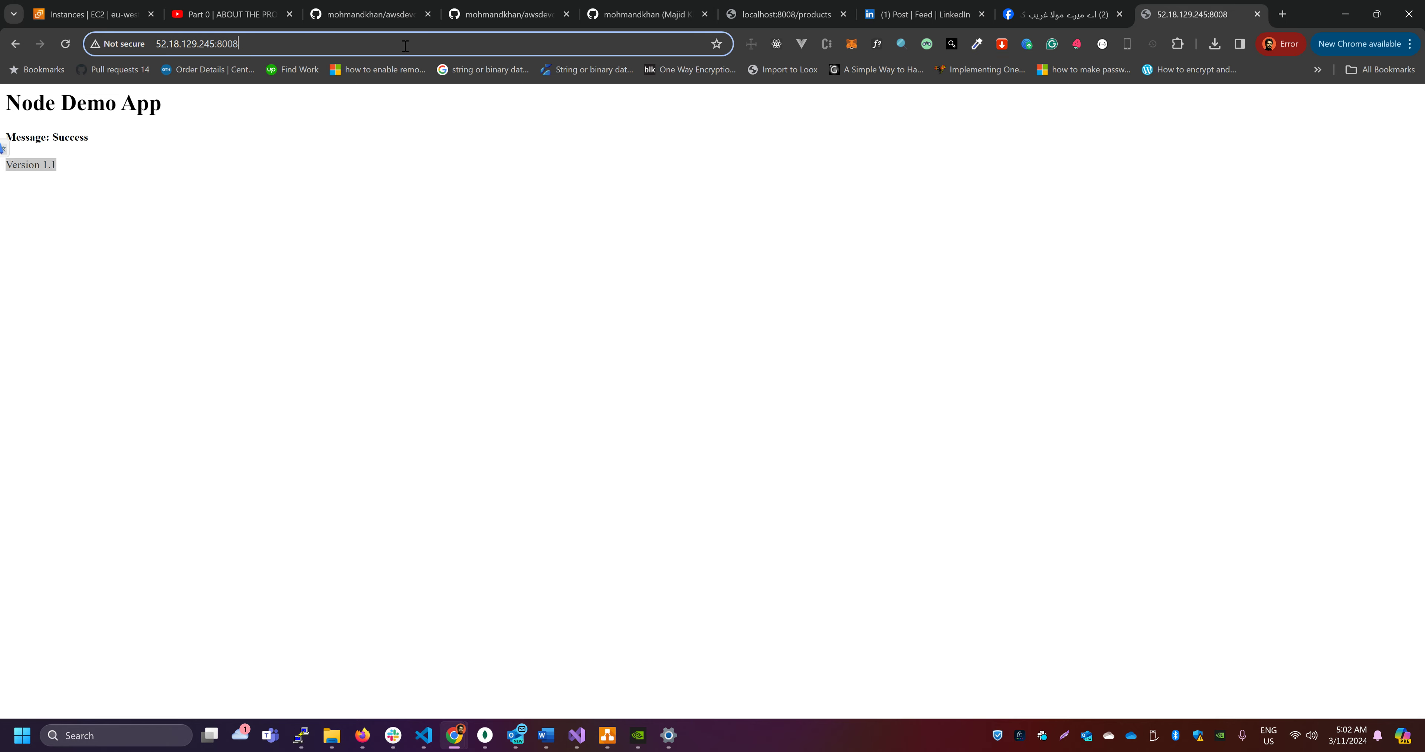
{"action": "type", "text": "/pro"}
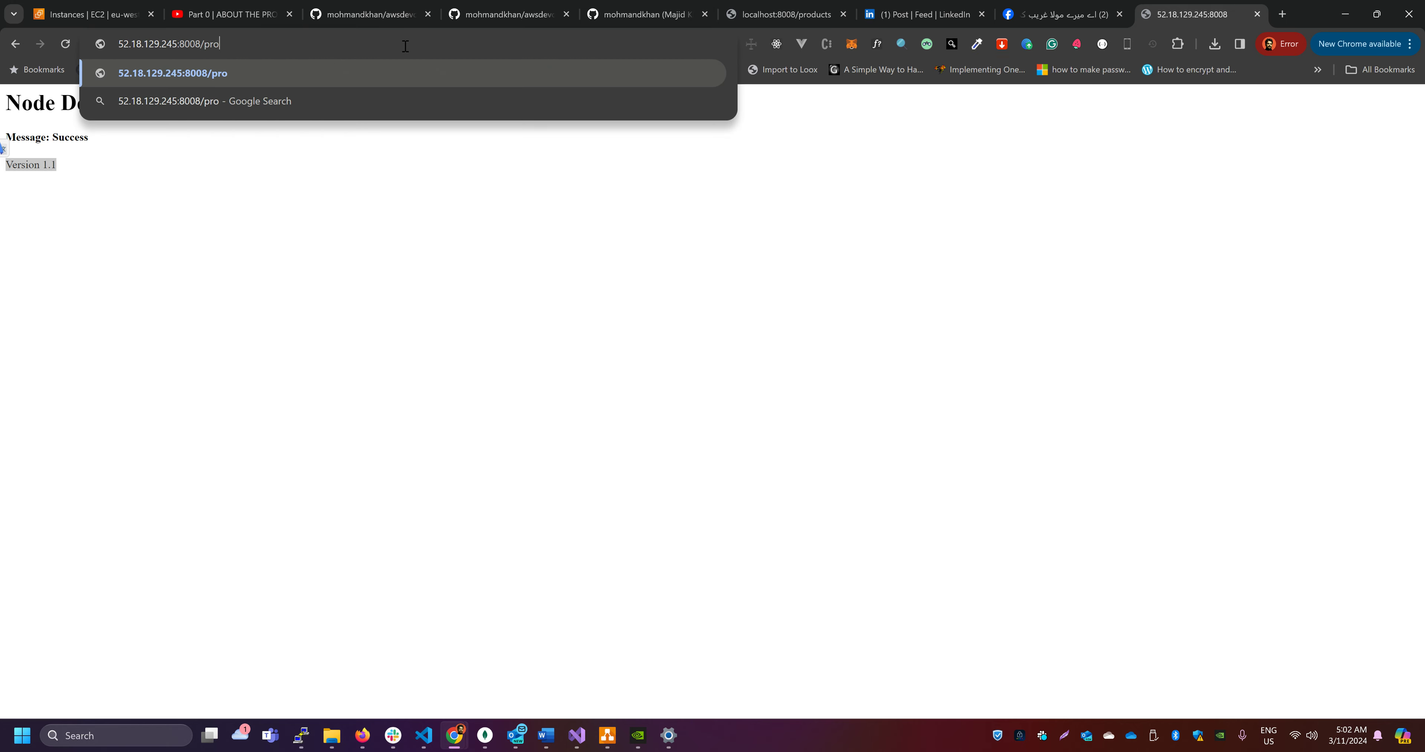
{"action": "type", "text": "duct"}
{"action": "key", "text": "Return"}
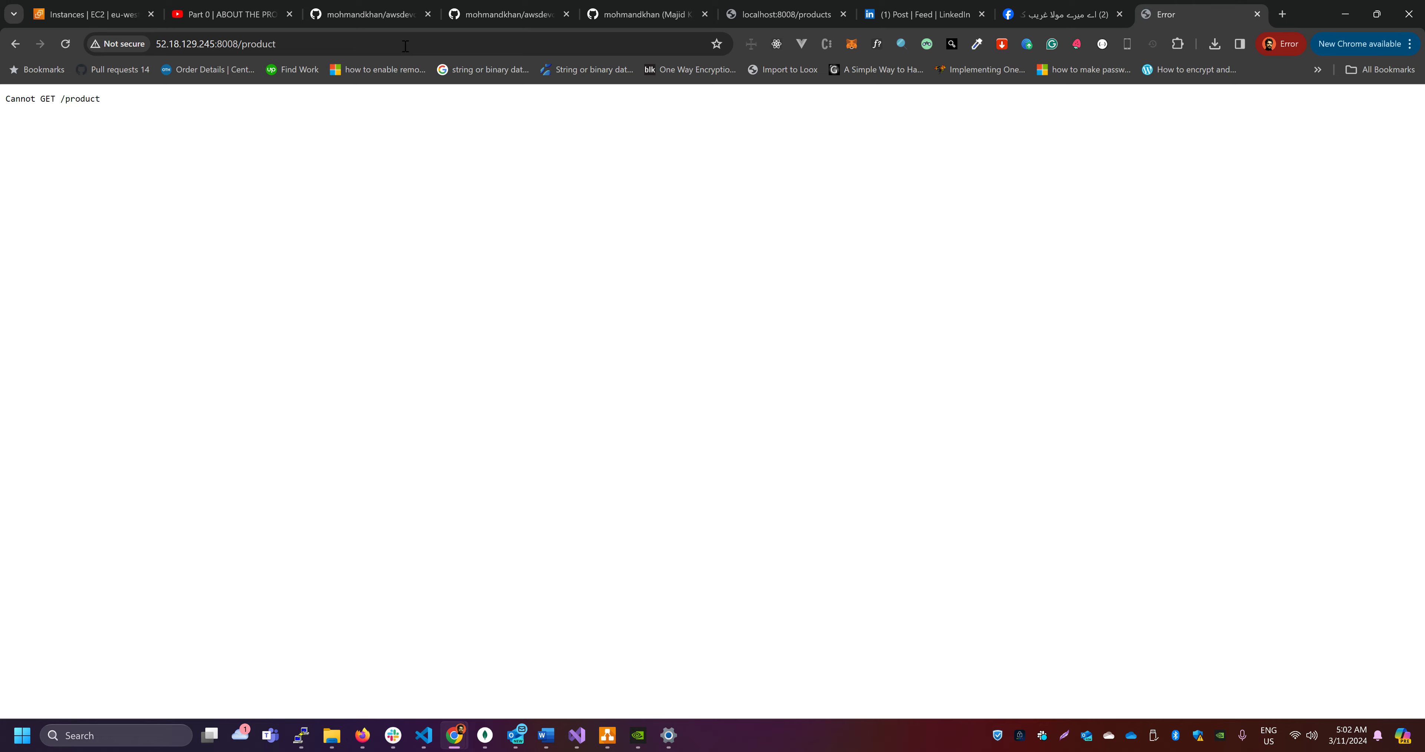
Step: Open the /products path on the instance's address and highlight the returned JSON
{"action": "double_click", "coordinate": [409, 46]}
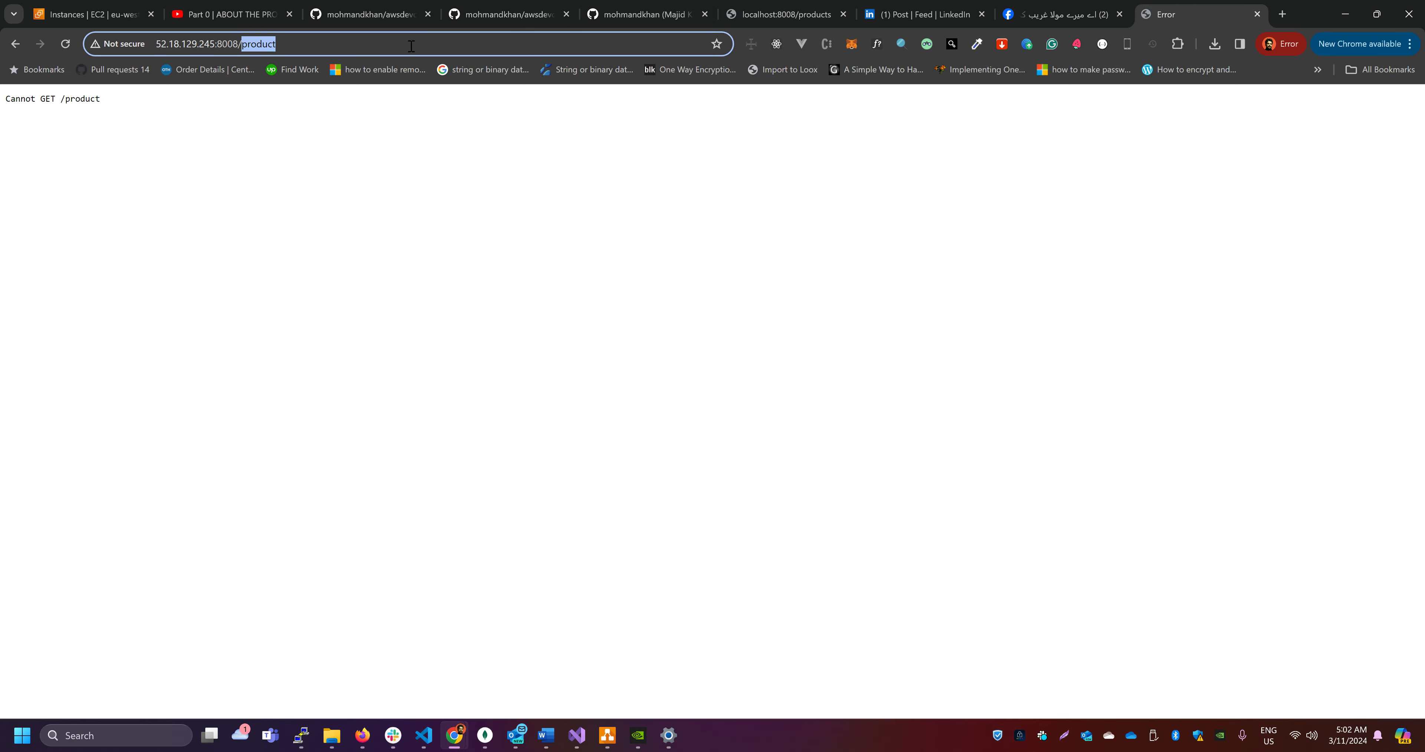
{"action": "type", "text": "products"}
{"action": "key", "text": "Return"}
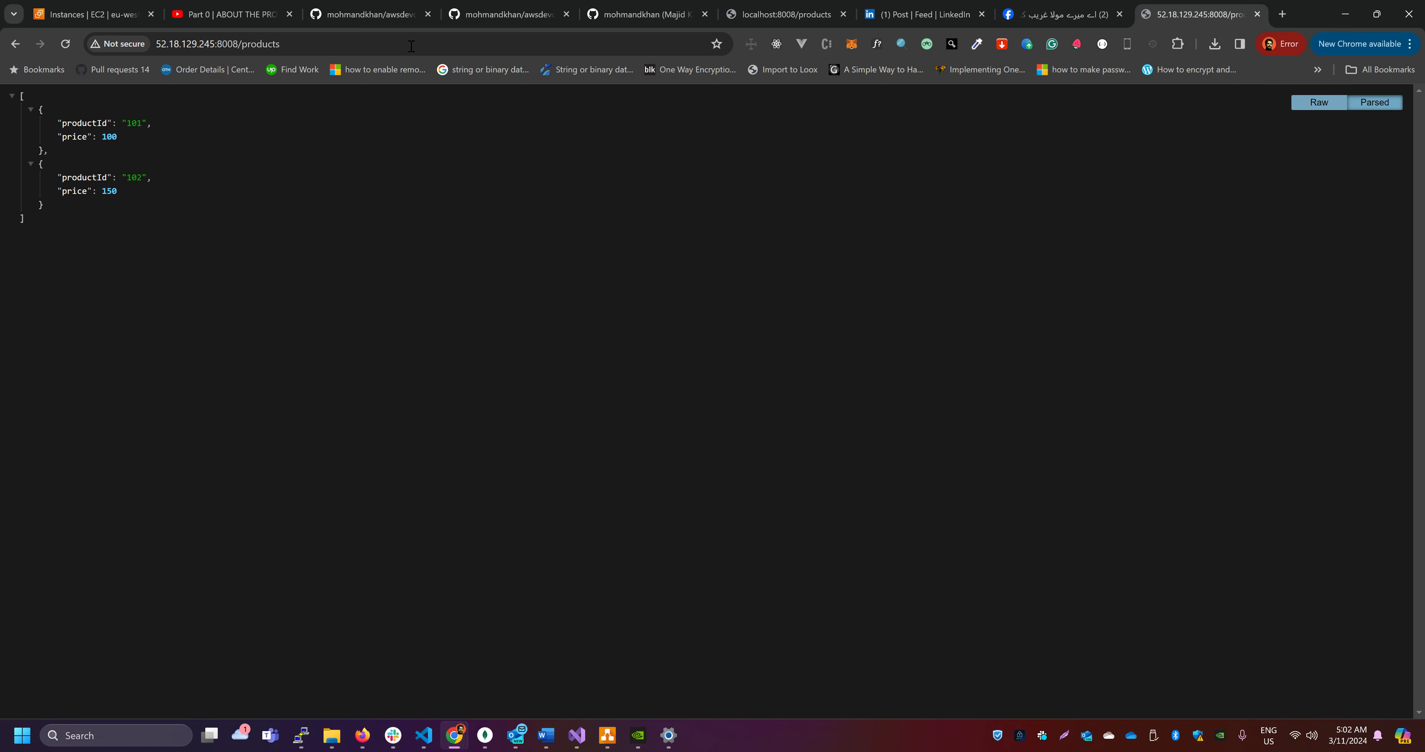
{"action": "left_click_drag", "start_coordinate": [109, 218], "coordinate": [5, 97]}
{"action": "left_click", "coordinate": [609, 307]}
Step: Return to the PuTTY session where the Node app is running
{"action": "left_click", "coordinate": [300, 735]}
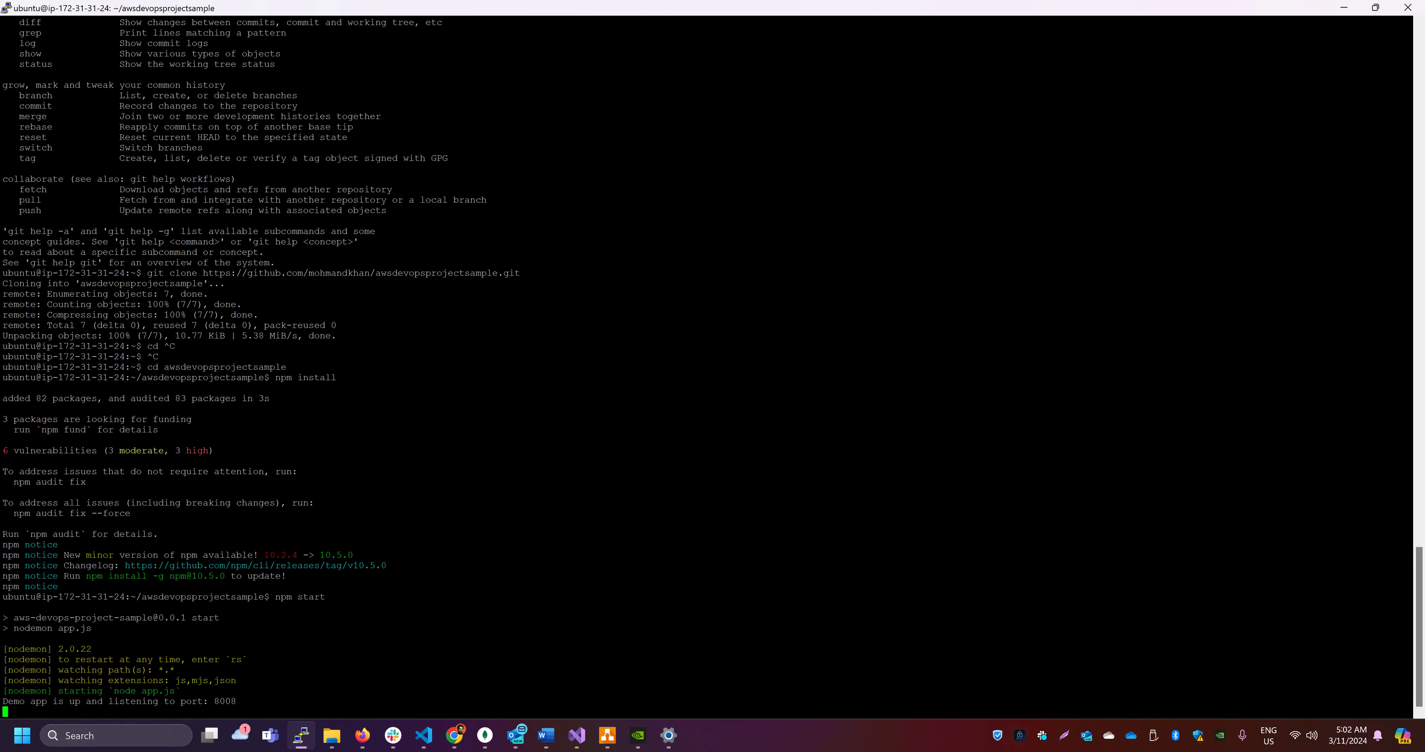
{"action": "key", "text": "alt+Tab"}
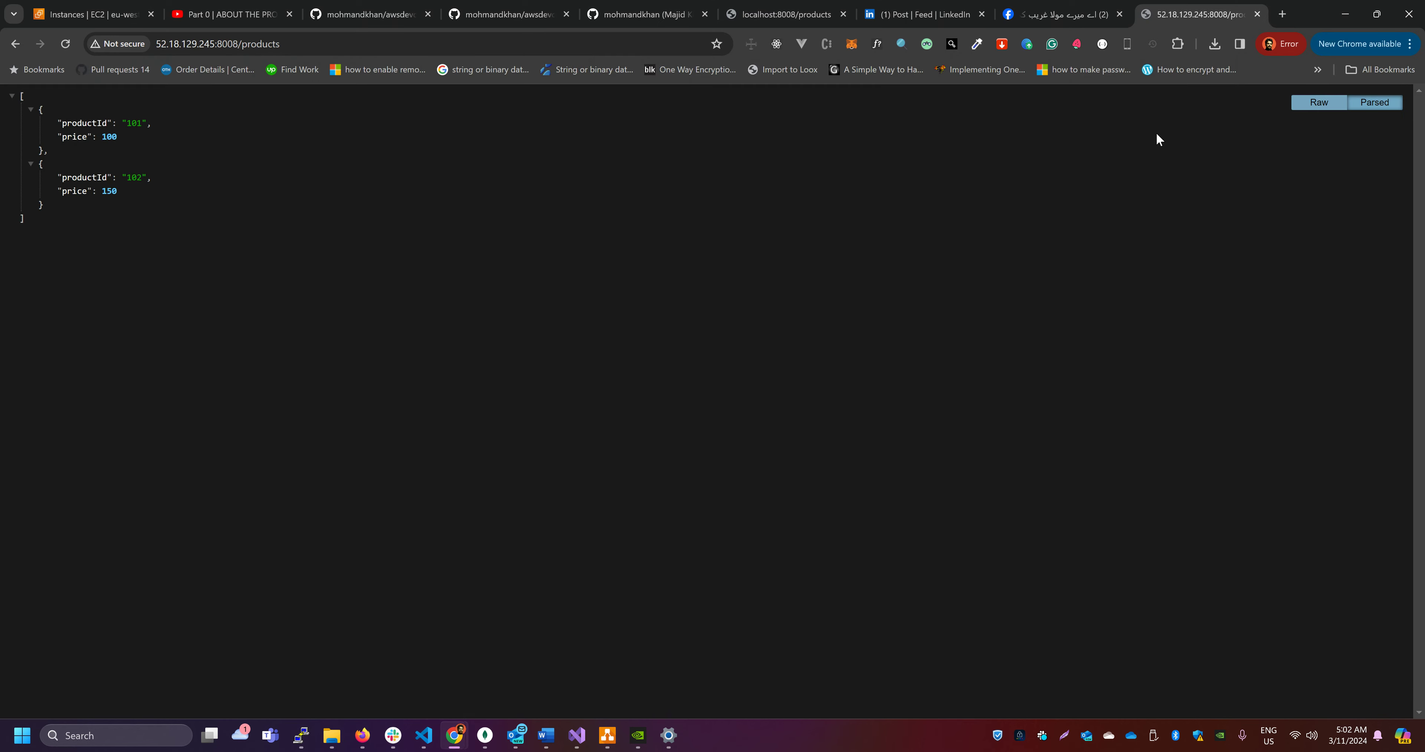
{"action": "key", "text": "alt+Tab"}
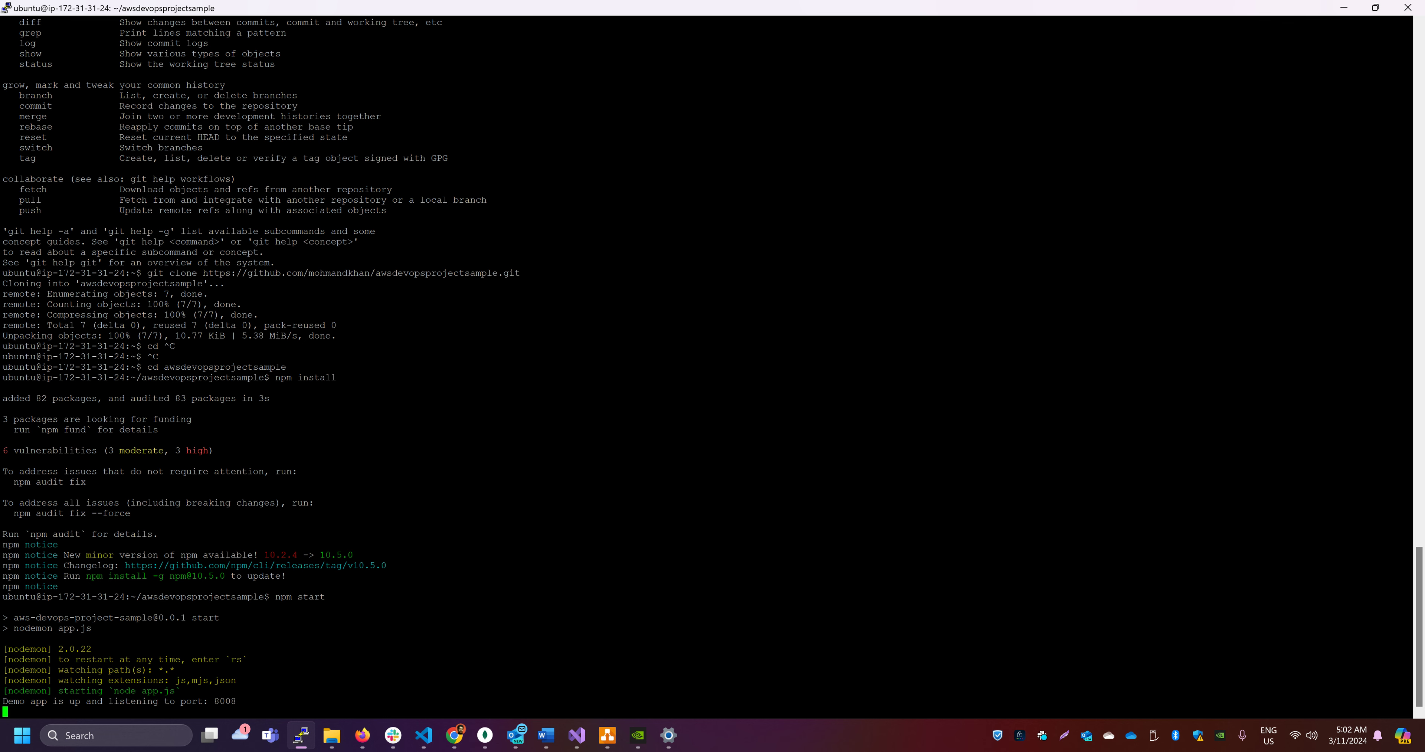
Step: Stop the running Node app and install PM2 globally with npm install -g pm2 --save
{"action": "key", "text": "ctrl+c"}
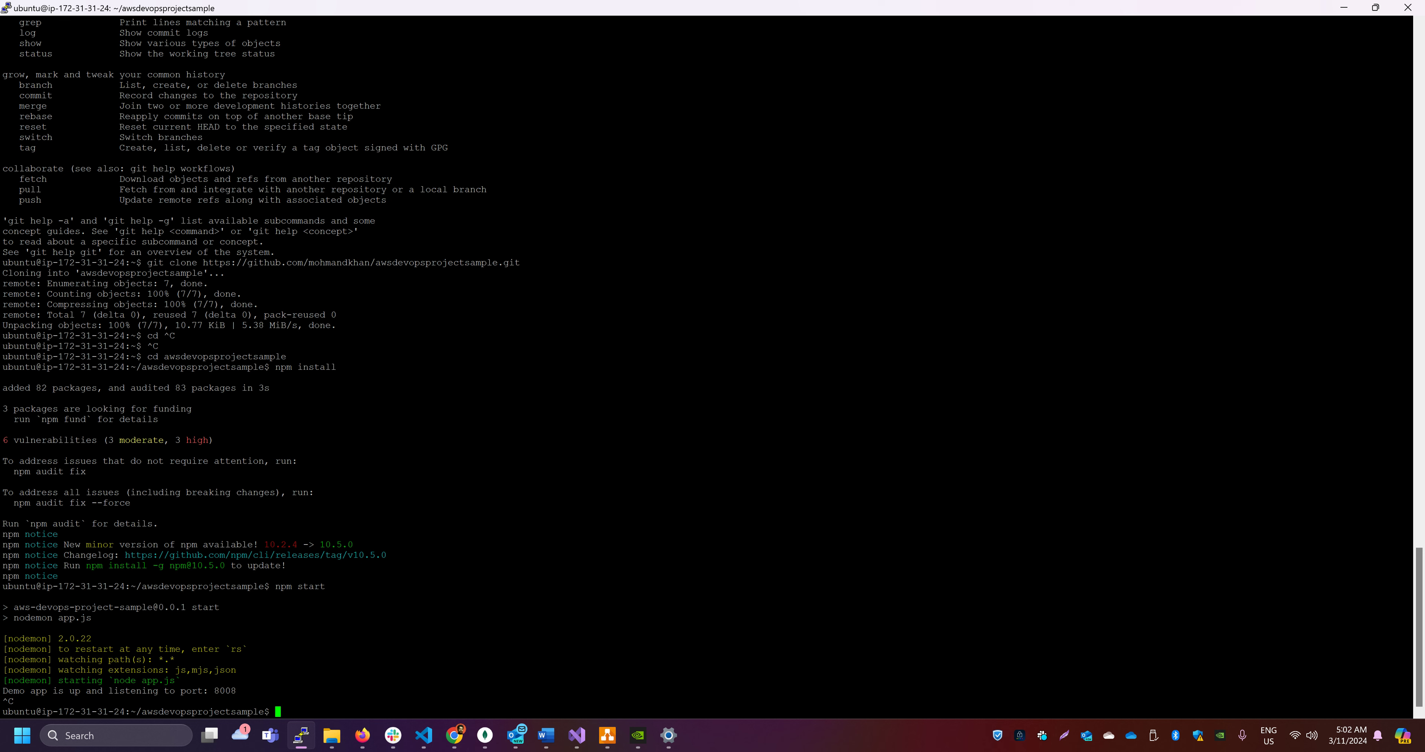
{"action": "type", "text": "npm -"}
{"action": "type", "text": "i "}
{"action": "type", "text": "pm2"}
{"action": "type", "text": " -g"}
{"action": "key", "text": "BackSpace"}
{"action": "key", "text": "BackSpace"}
{"action": "key", "text": "BackSpace"}
{"action": "key", "text": "BackSpace"}
{"action": "key", "text": "BackSpace"}
{"action": "key", "text": "BackSpace"}
{"action": "key", "text": "BackSpace"}
{"action": "key", "text": "BackSpace"}
{"action": "key", "text": "BackSpace"}
{"action": "type", "text": "install -g pm2 --save"}
{"action": "key", "text": "Return"}
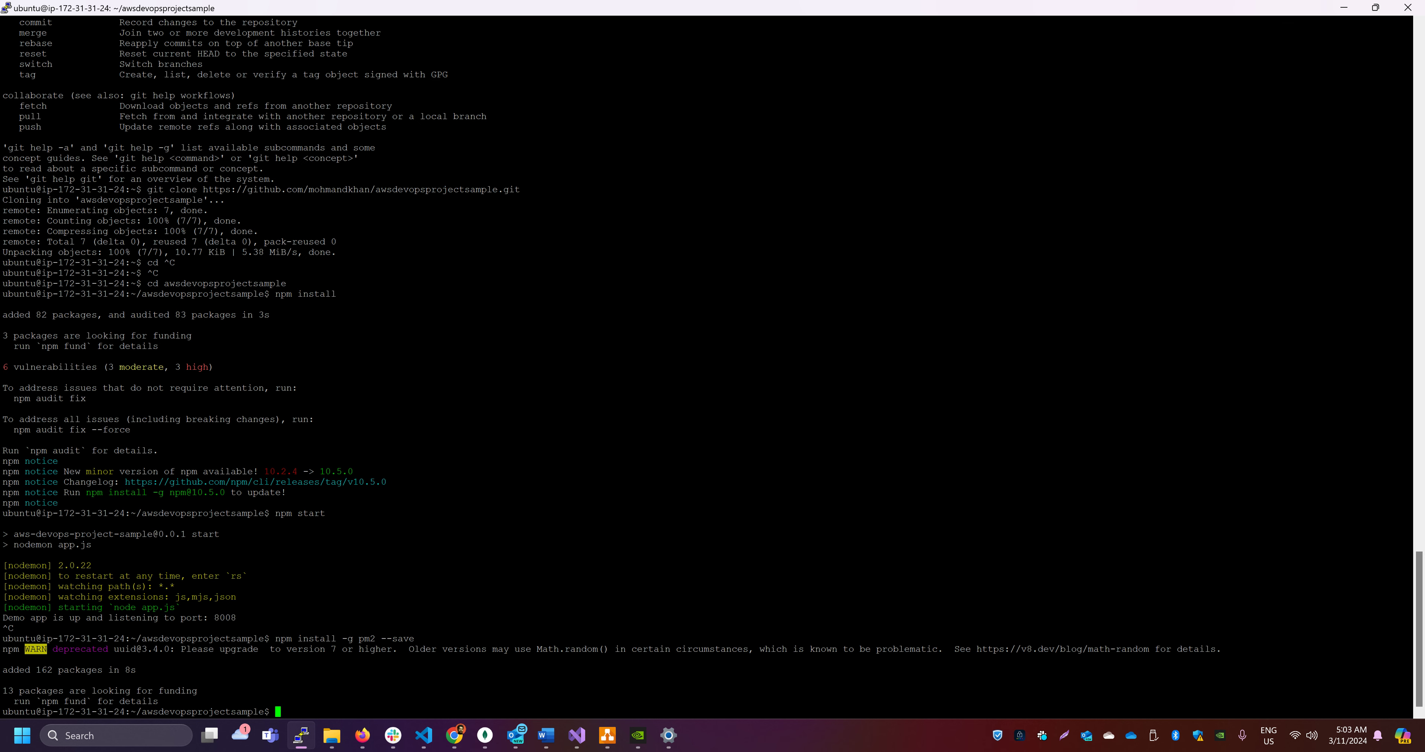
Step: List the PM2 processes with pm2 status and start the app with pm2 start app.js
{"action": "type", "text": "pm2 status"}
{"action": "key", "text": "Return"}
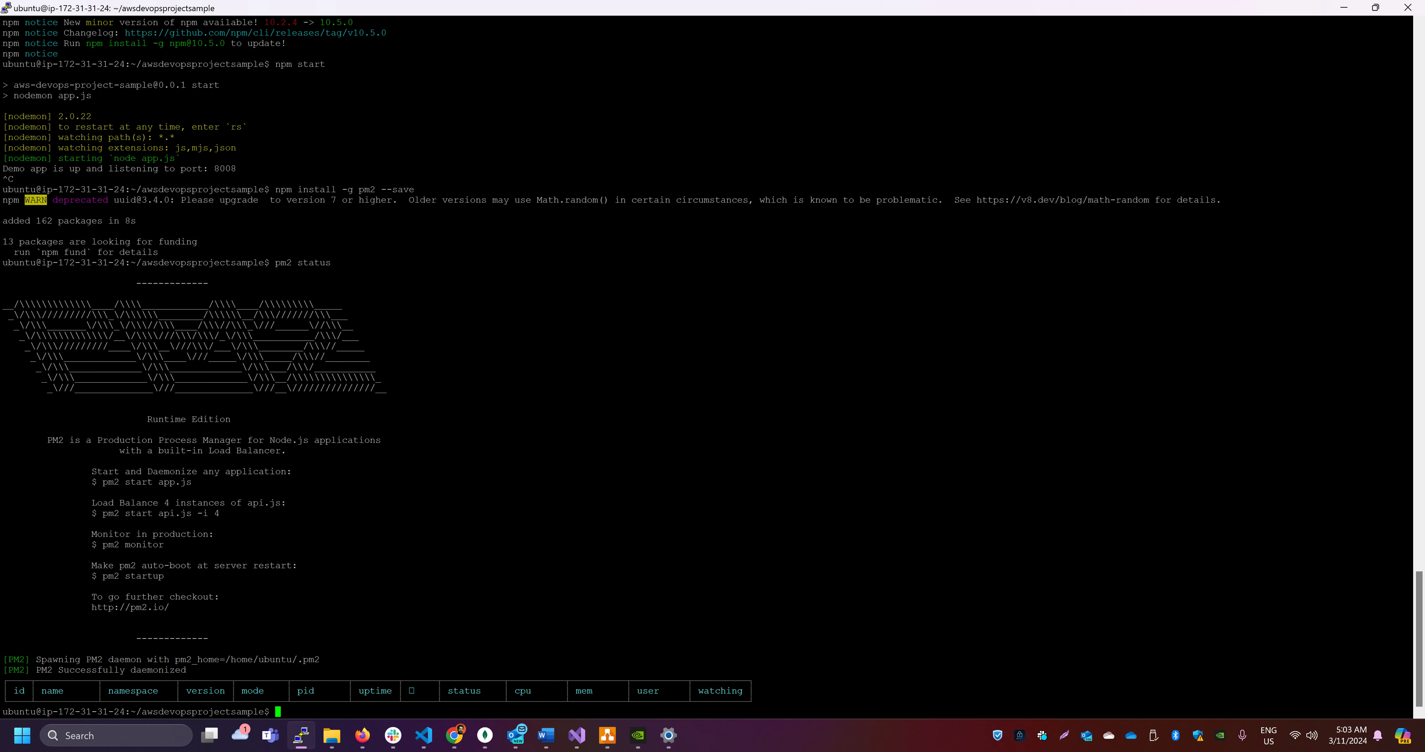
{"action": "type", "text": "pm2 start app.js"}
{"action": "key", "text": "Return"}
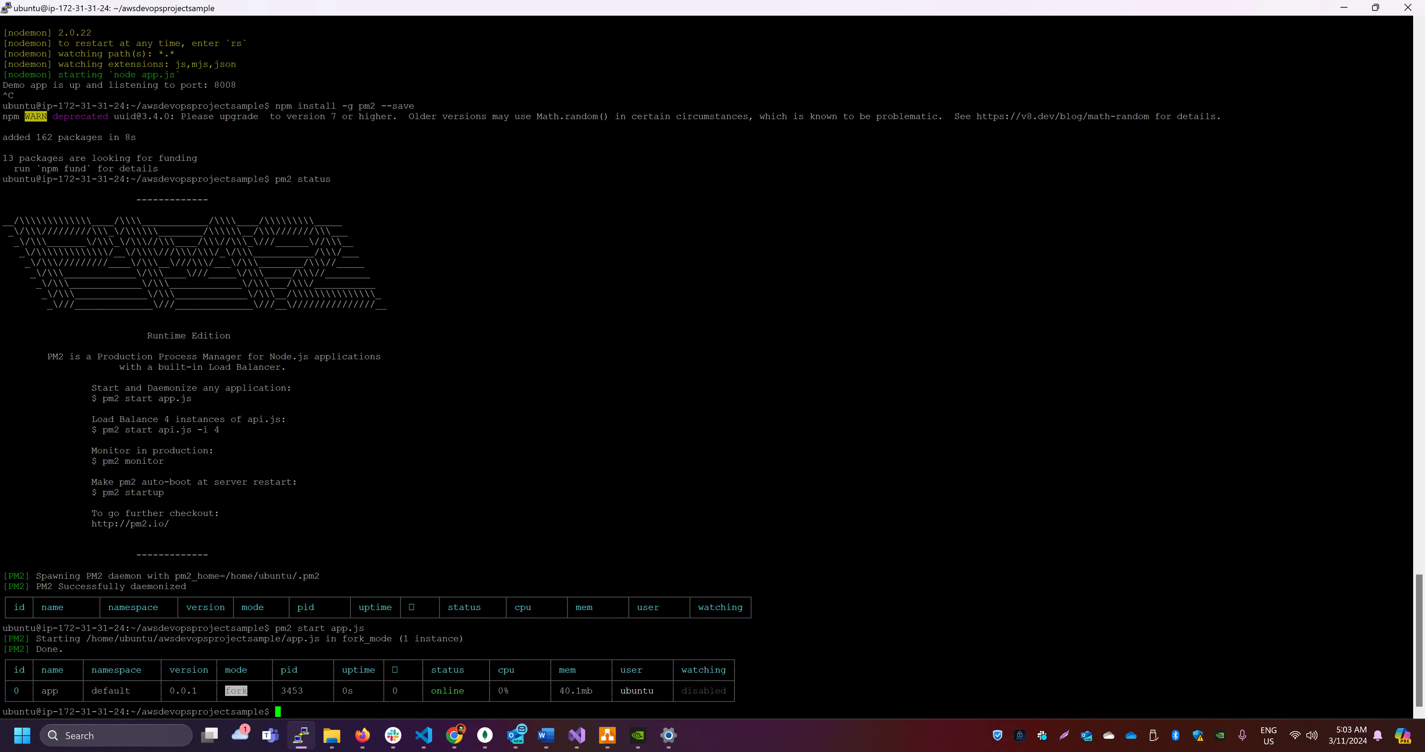
Step: View the app's output with pm2 logs and exit the log stream
{"action": "type", "text": "pm2 logs"}
{"action": "key", "text": "Return"}
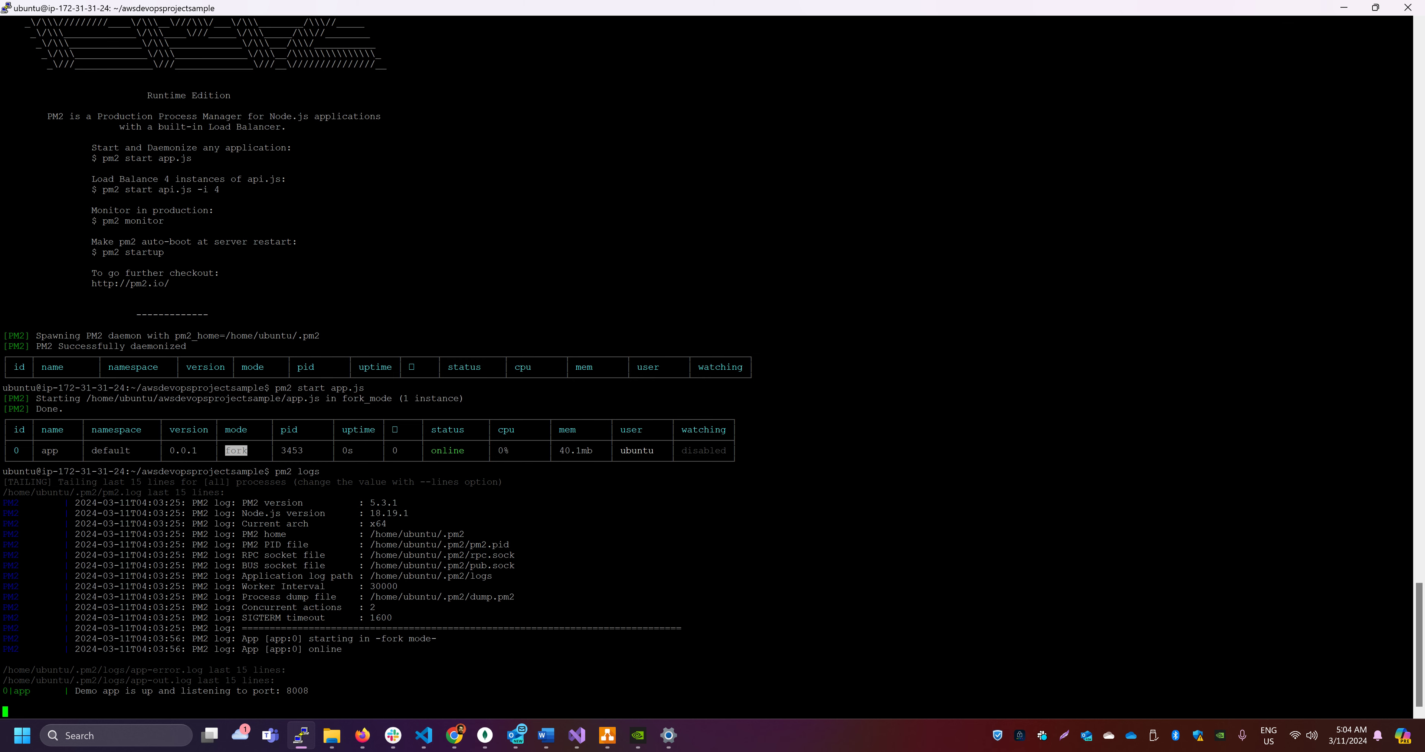
{"action": "key", "text": "ctrl+c"}
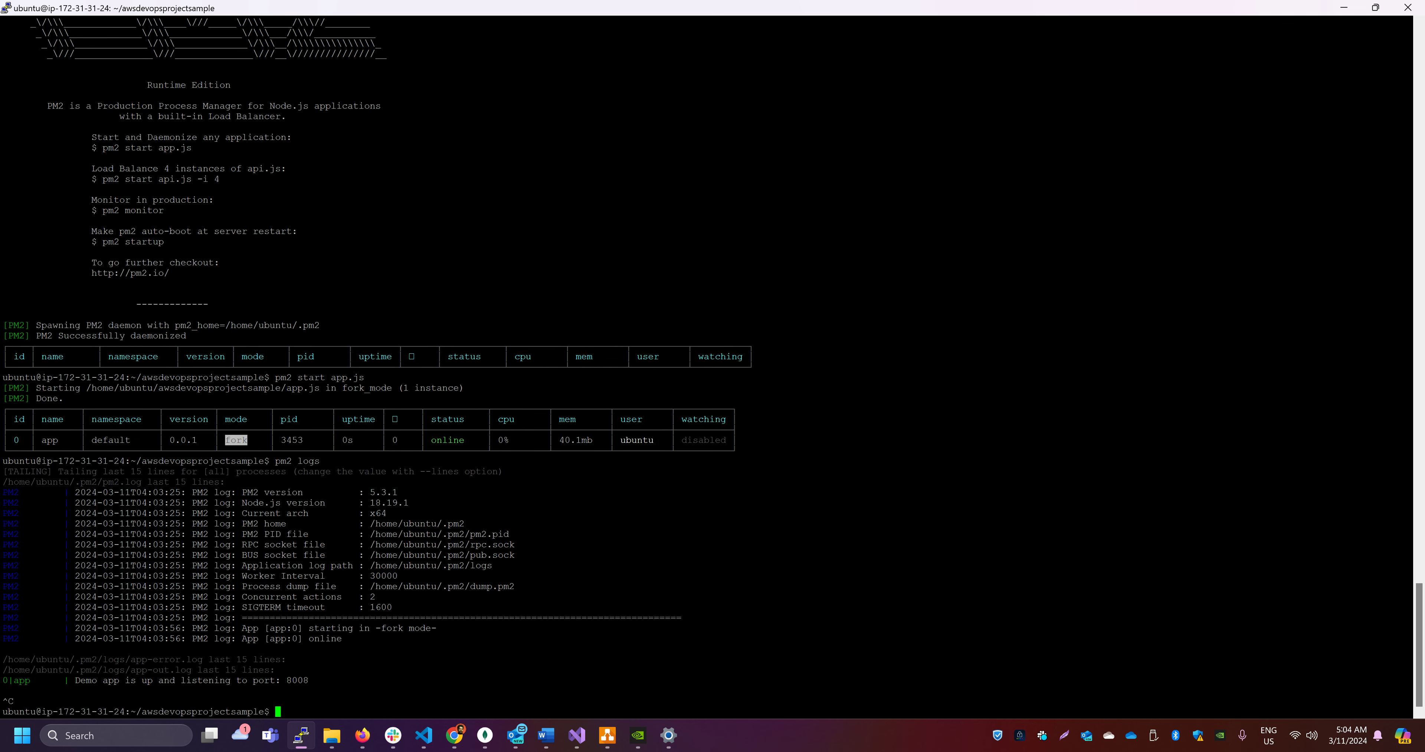
Step: Run pm2 status, highlight the app's status value, and reload the /products page in Chrome
{"action": "type", "text": "pm2 status"}
{"action": "key", "text": "Return"}
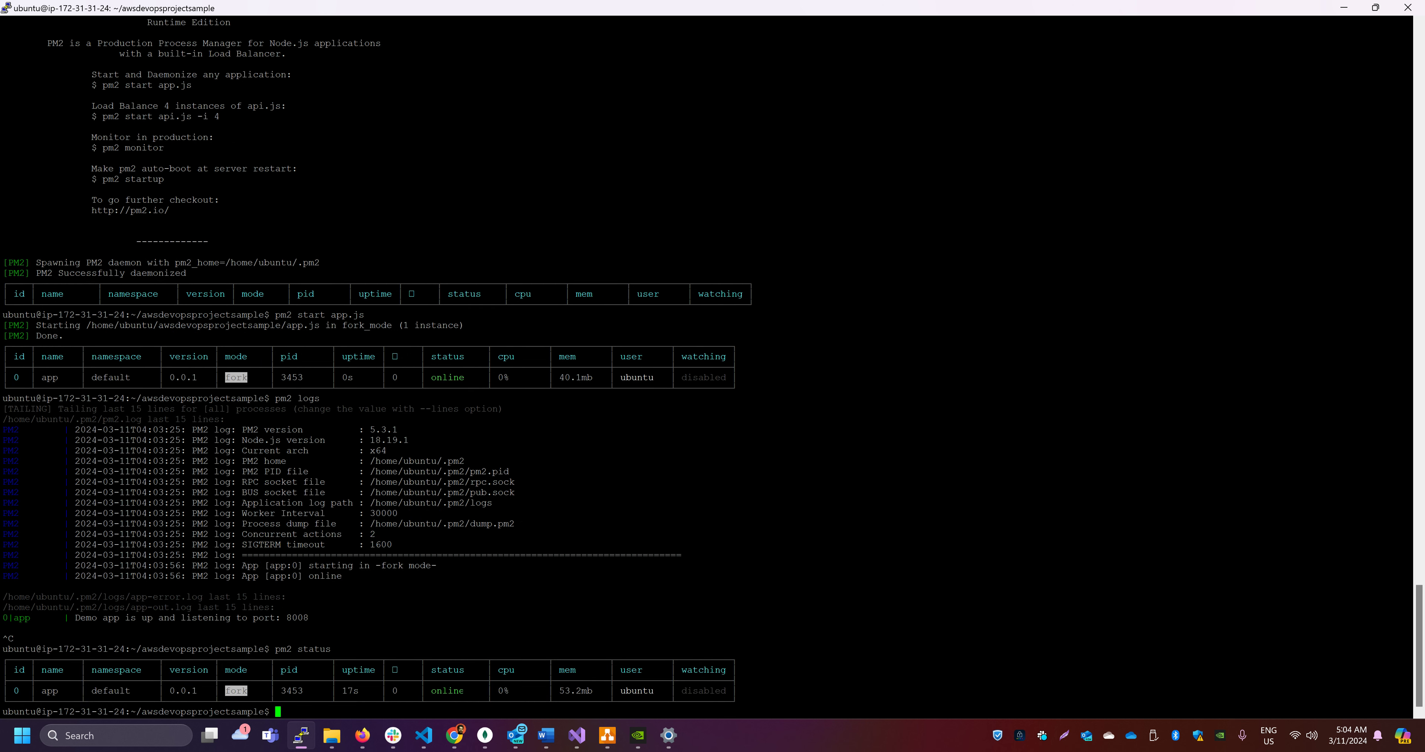
{"action": "double_click", "coordinate": [459, 690]}
{"action": "key", "text": "alt+Tab"}
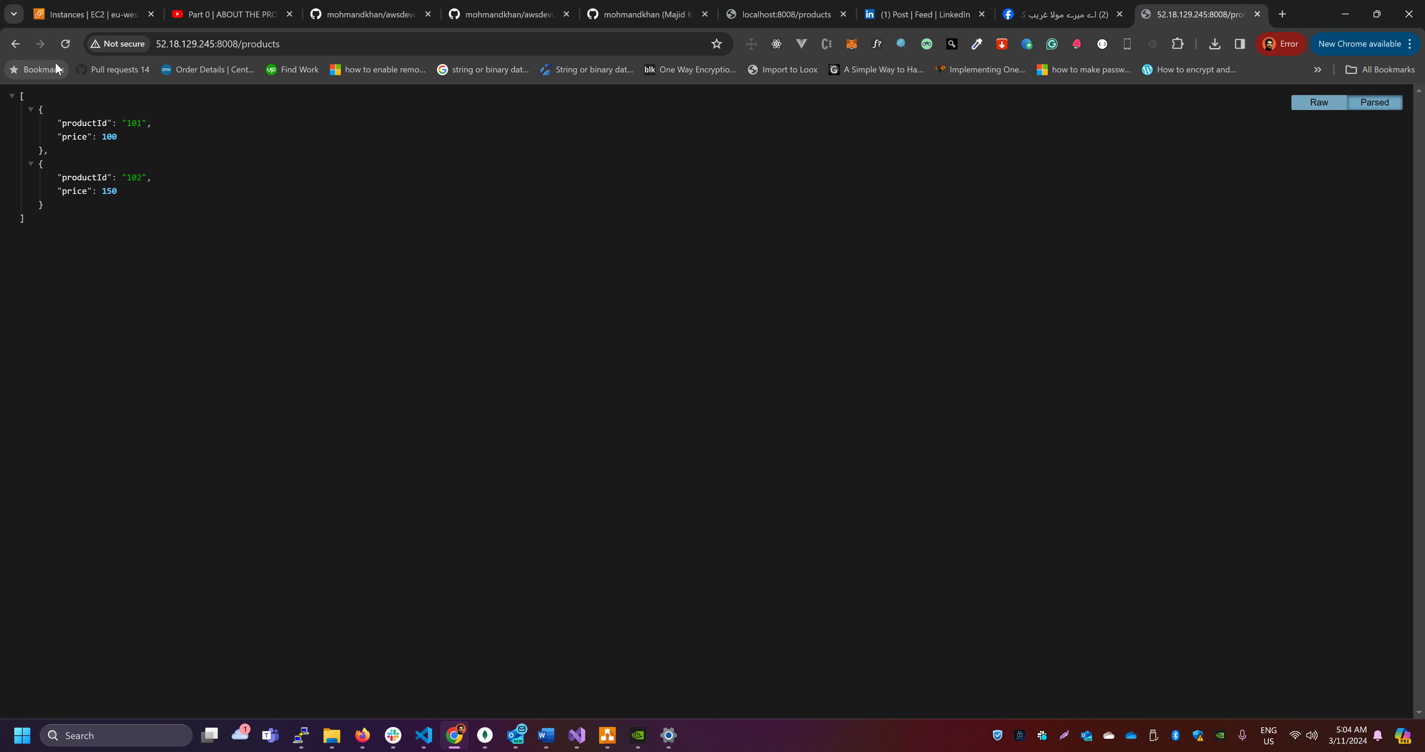
{"action": "left_click", "coordinate": [66, 43]}
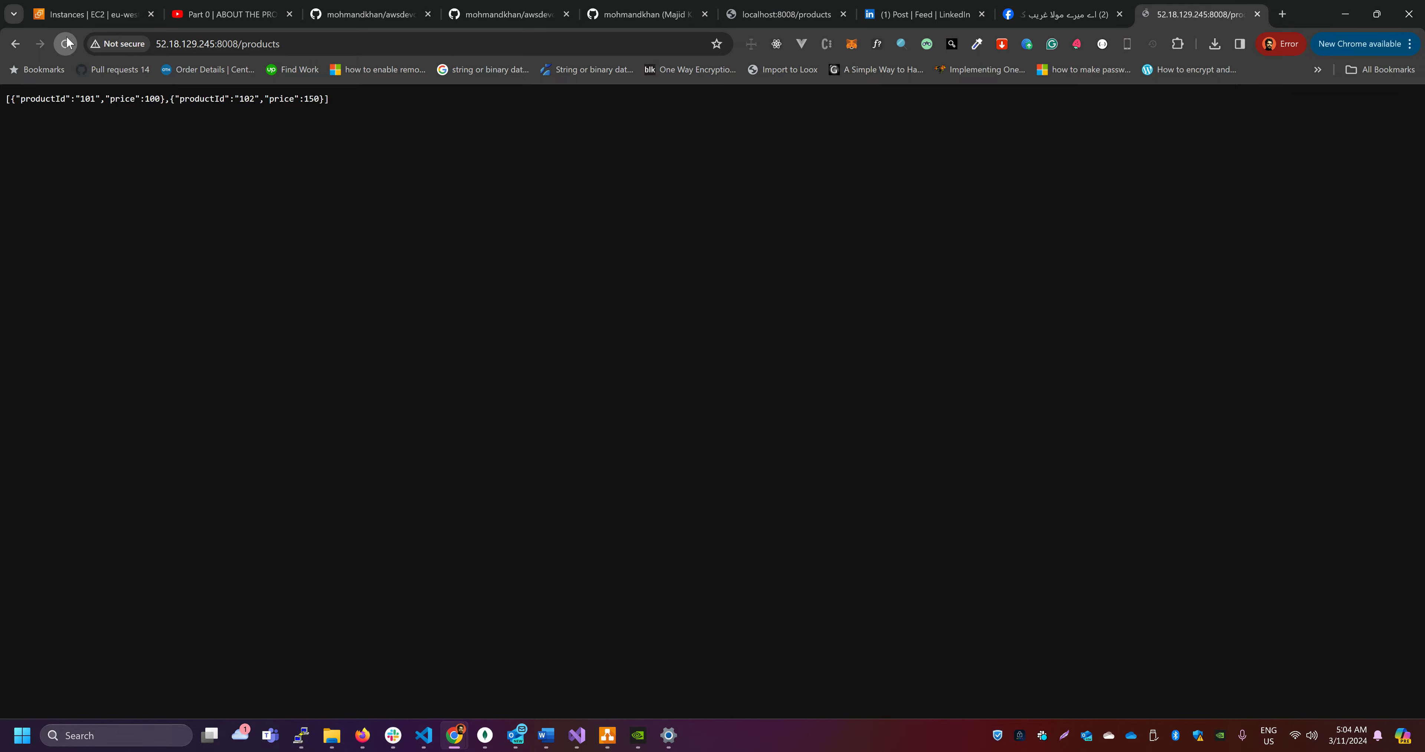
Step: Close the PuTTY session and reload the /products page in Chrome
{"action": "key", "text": "alt+Tab"}
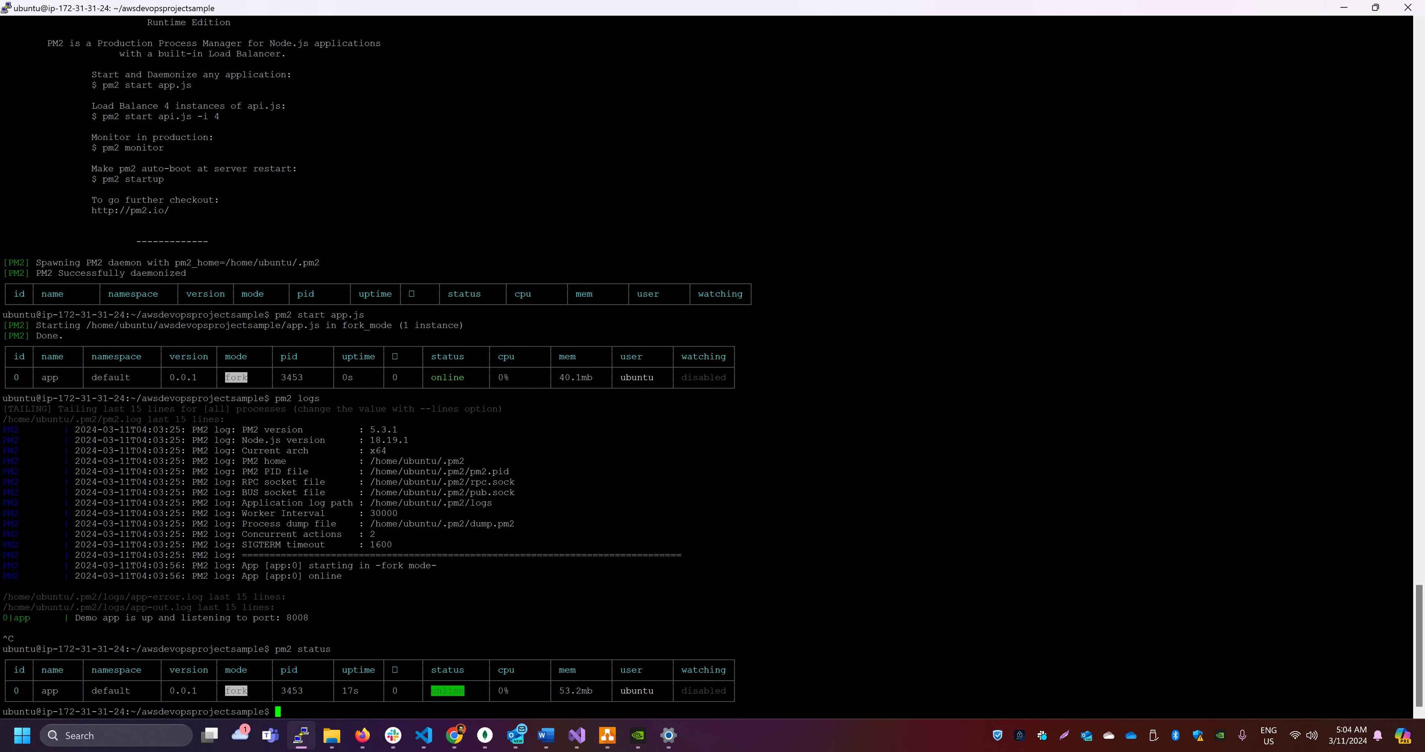
{"action": "left_click", "coordinate": [1408, 8]}
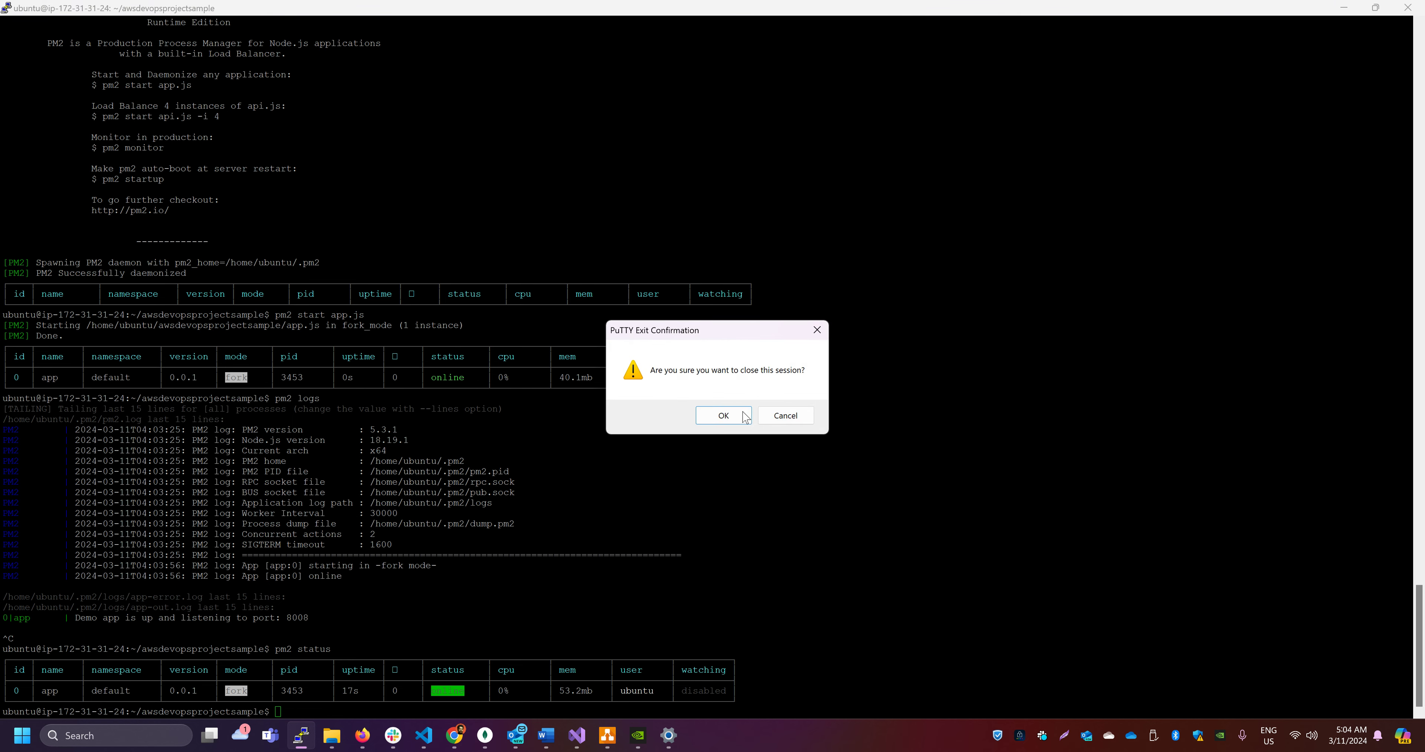
{"action": "left_click", "coordinate": [728, 415]}
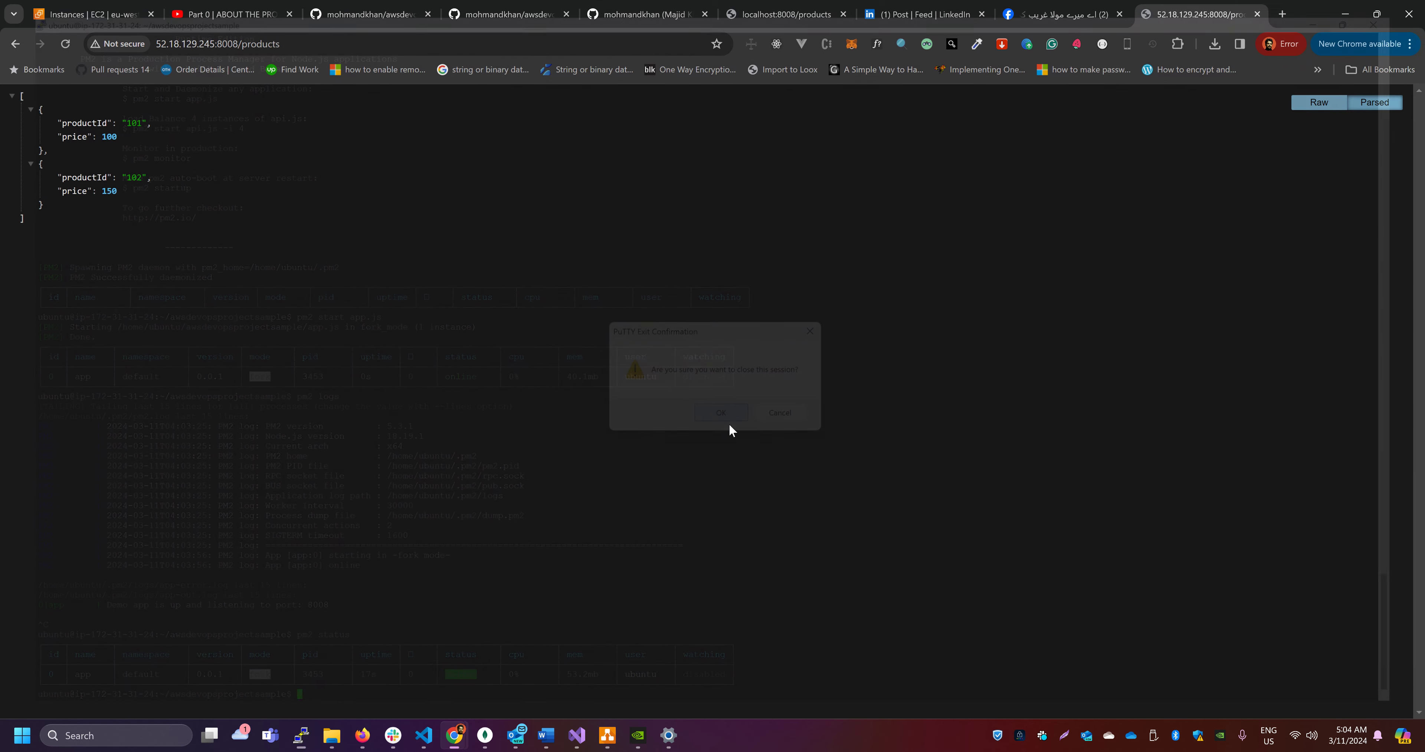
{"action": "left_click", "coordinate": [68, 44]}
{"action": "left_click", "coordinate": [68, 45]}
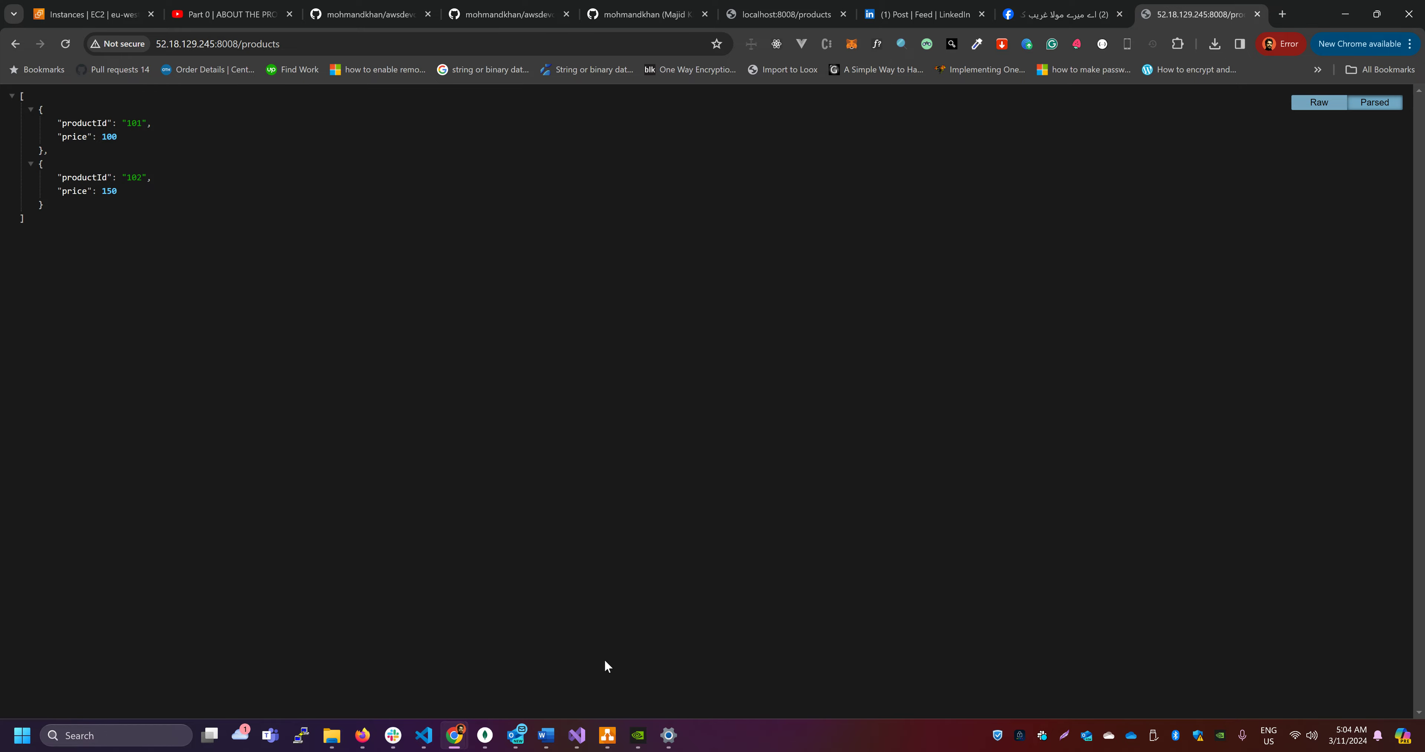
Step: Switch to the AWS-CICD-AUTOSCALE.drawio architecture diagram in draw.io
{"action": "left_click", "coordinate": [613, 740]}
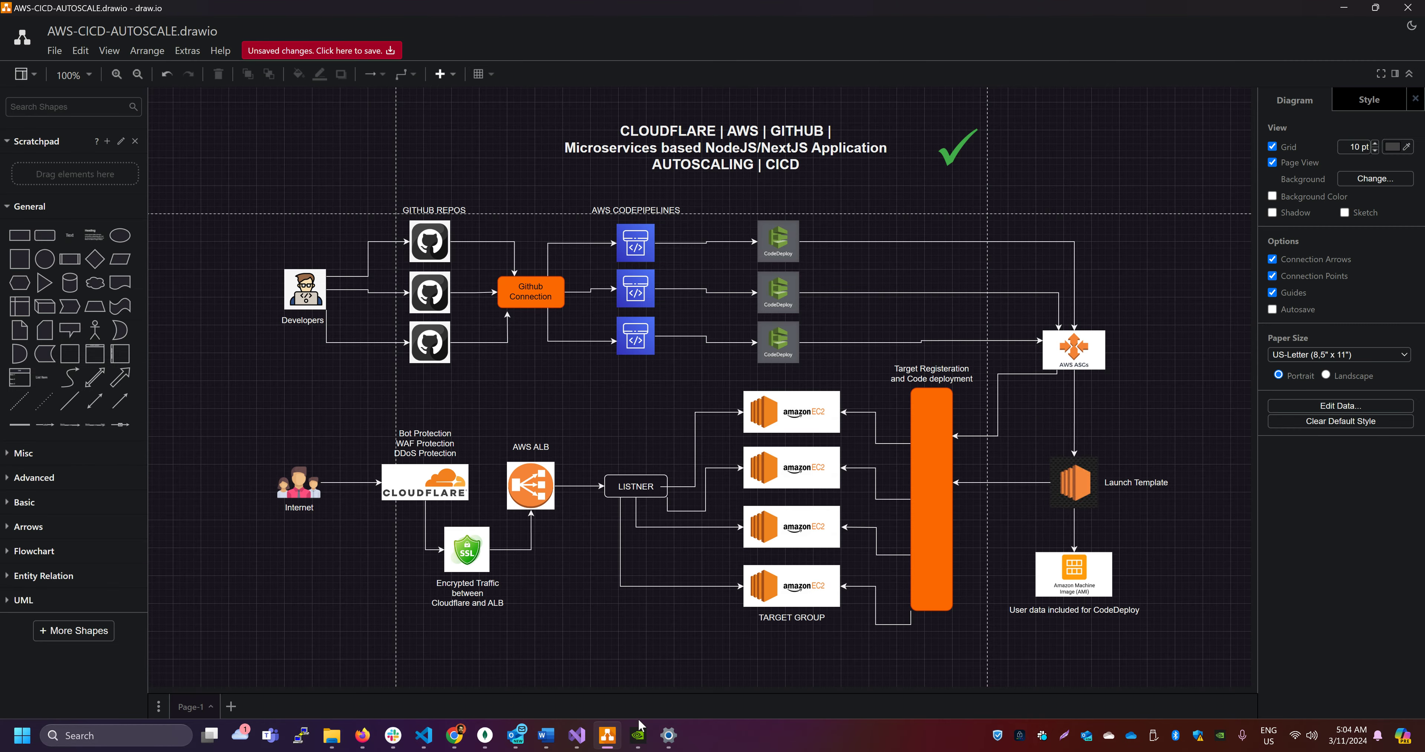